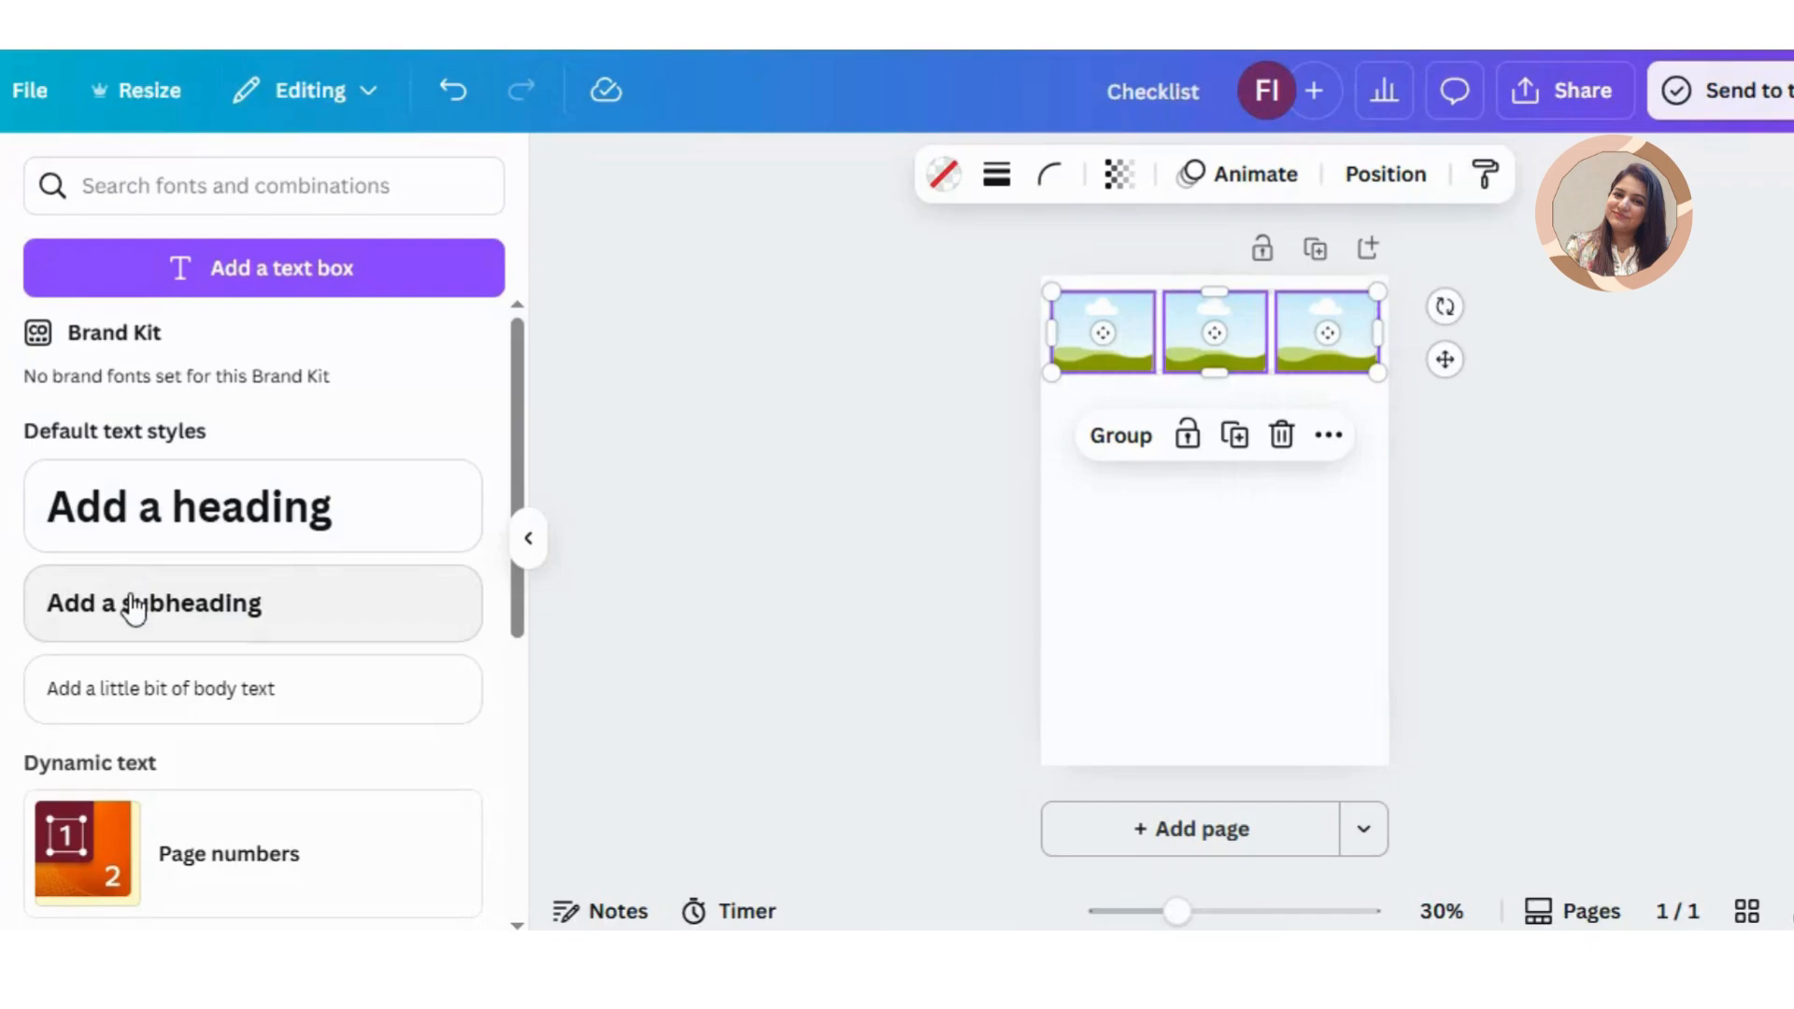
Step: Add a subheading reading "Checklist" directly below the three picture frames
click(135, 609)
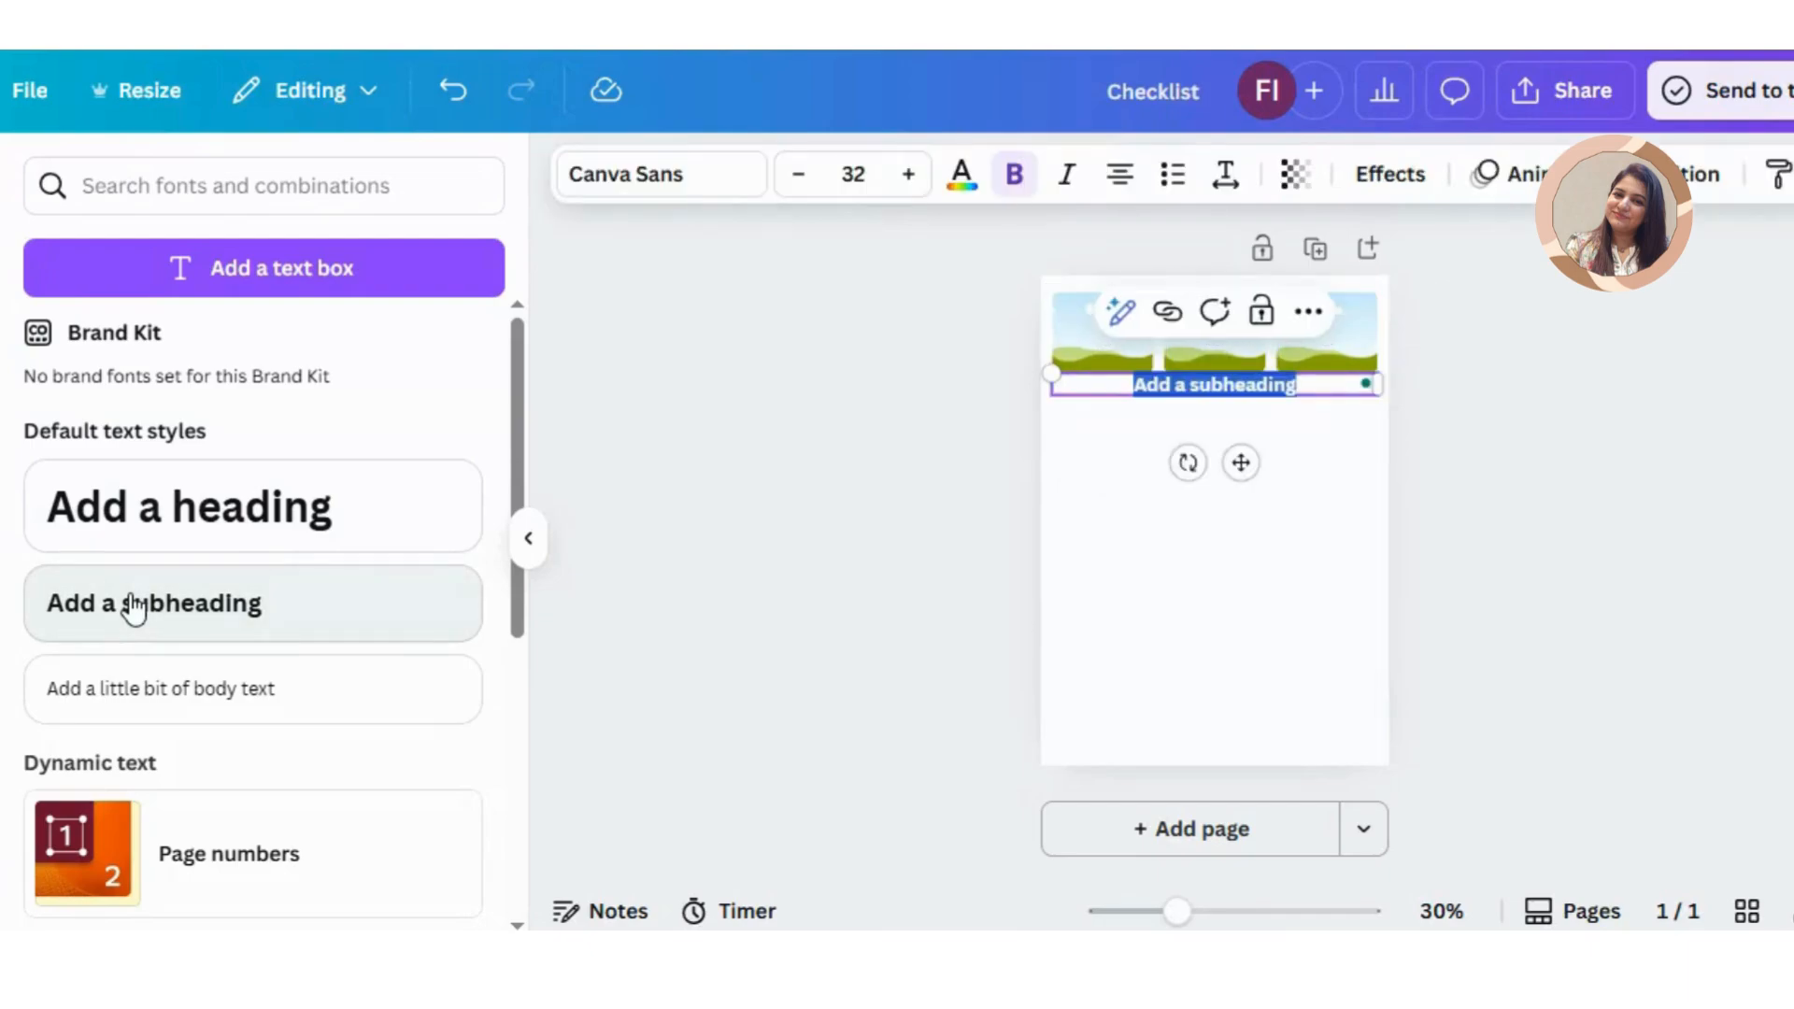
text(Checkli)
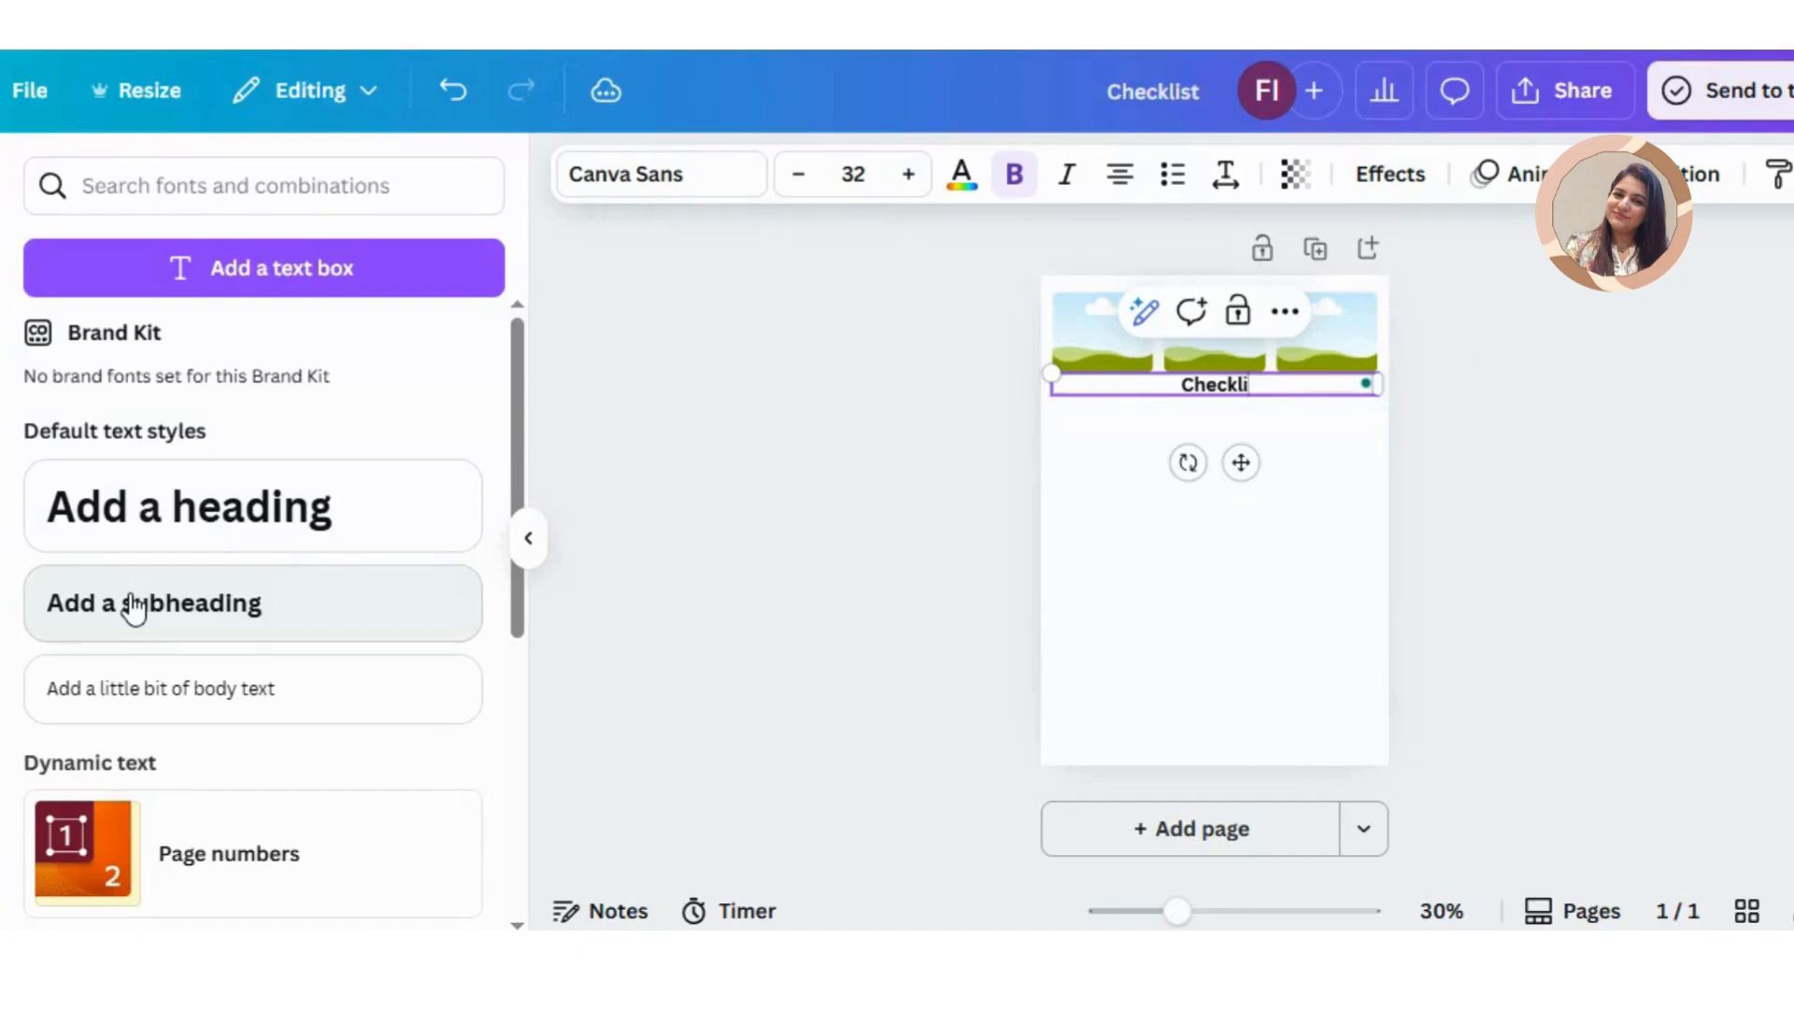
text(st)
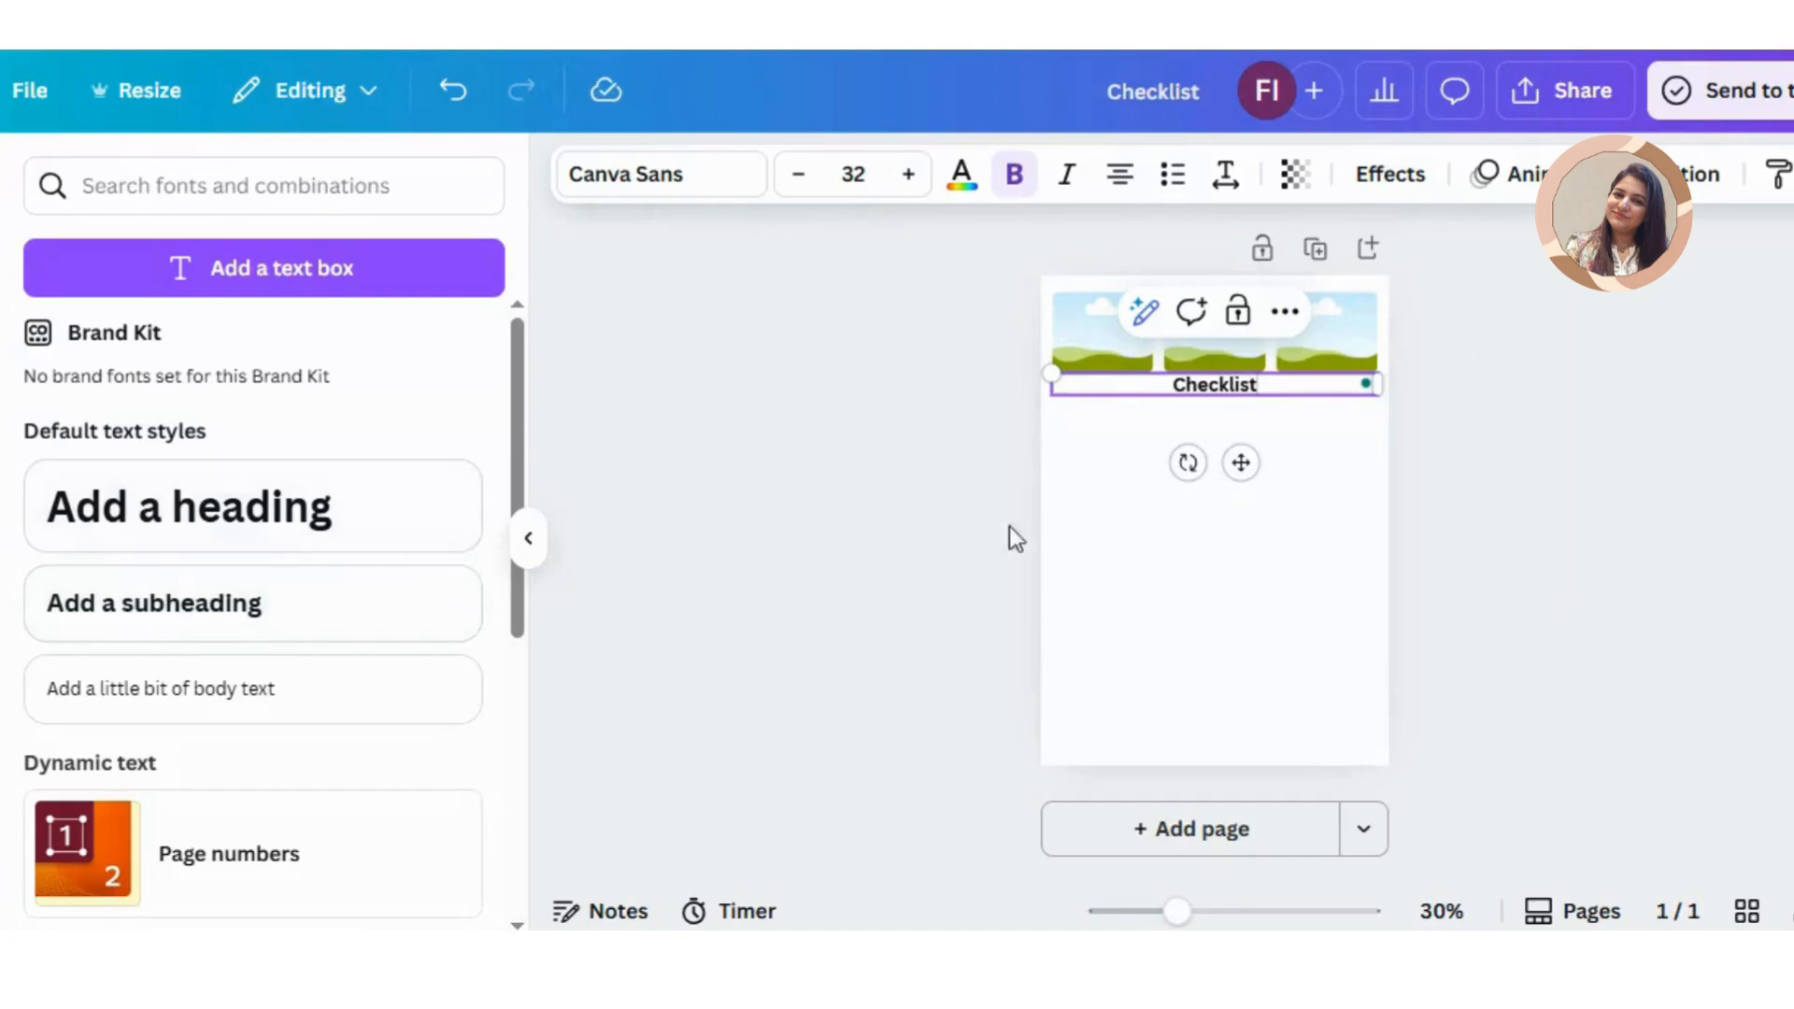
Step: Add a second subheading reading "Travel" beneath the "Checklist" text
click(268, 620)
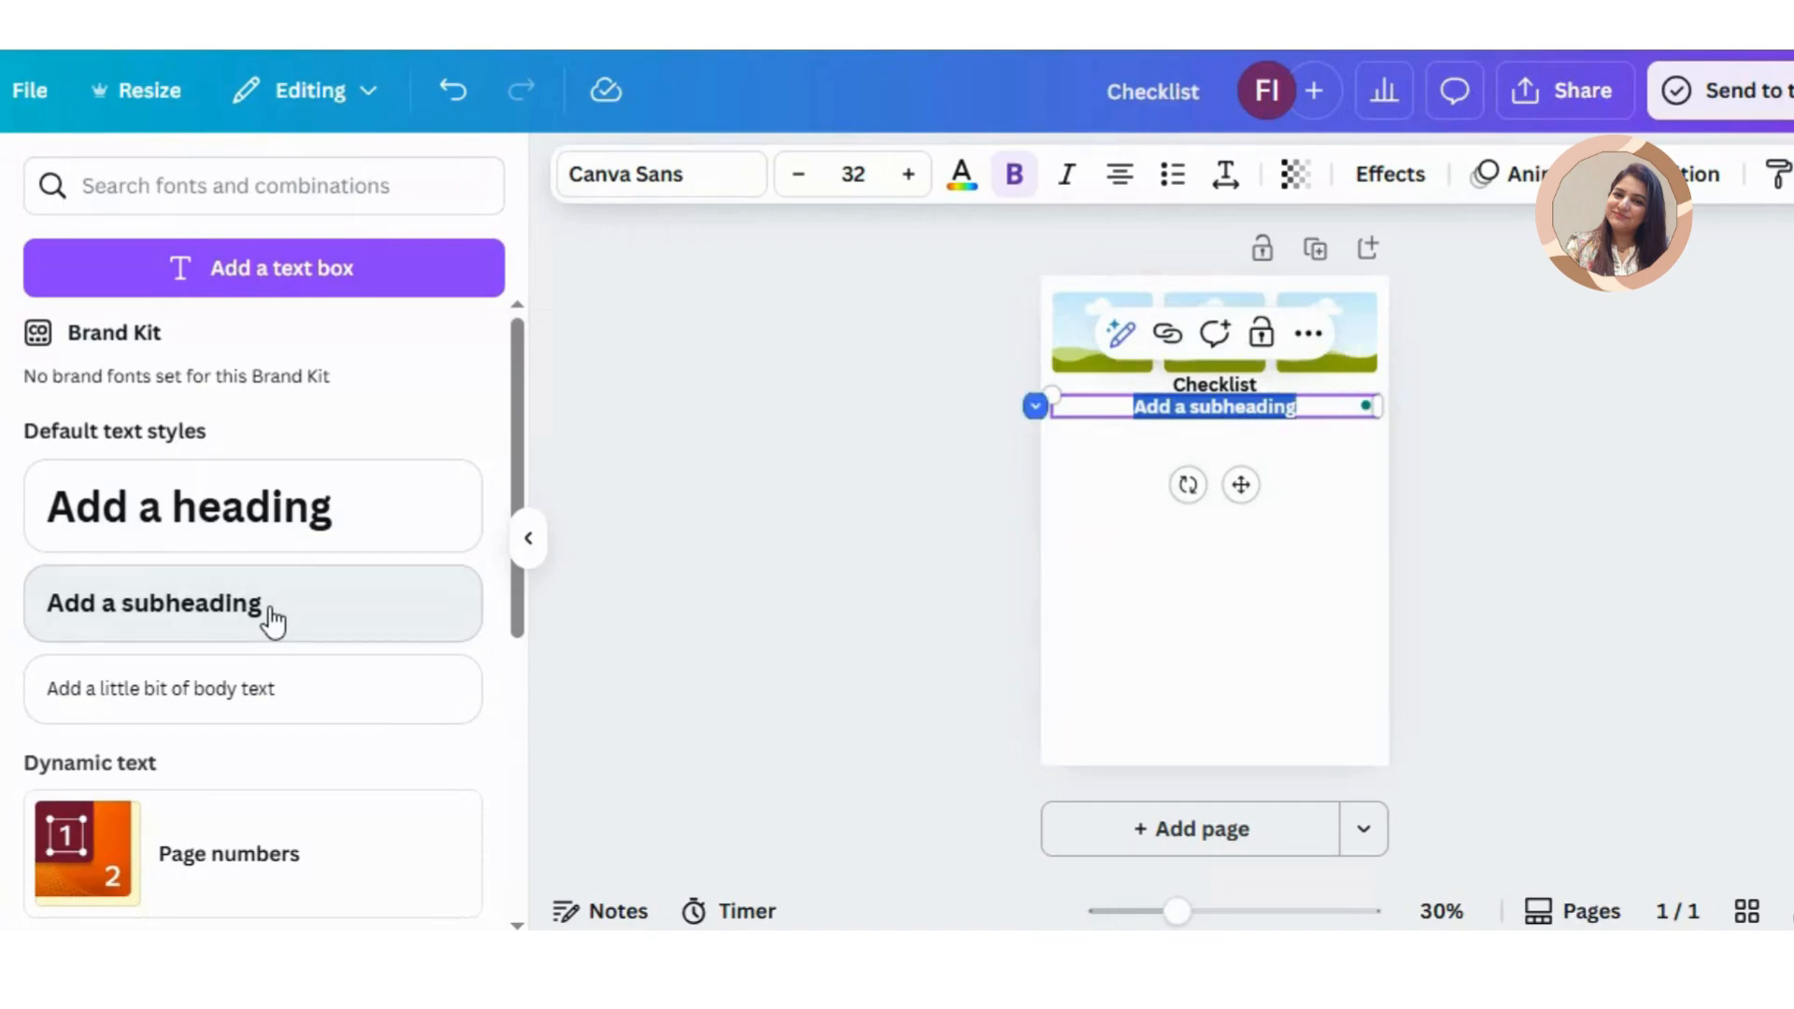
text(Tra)
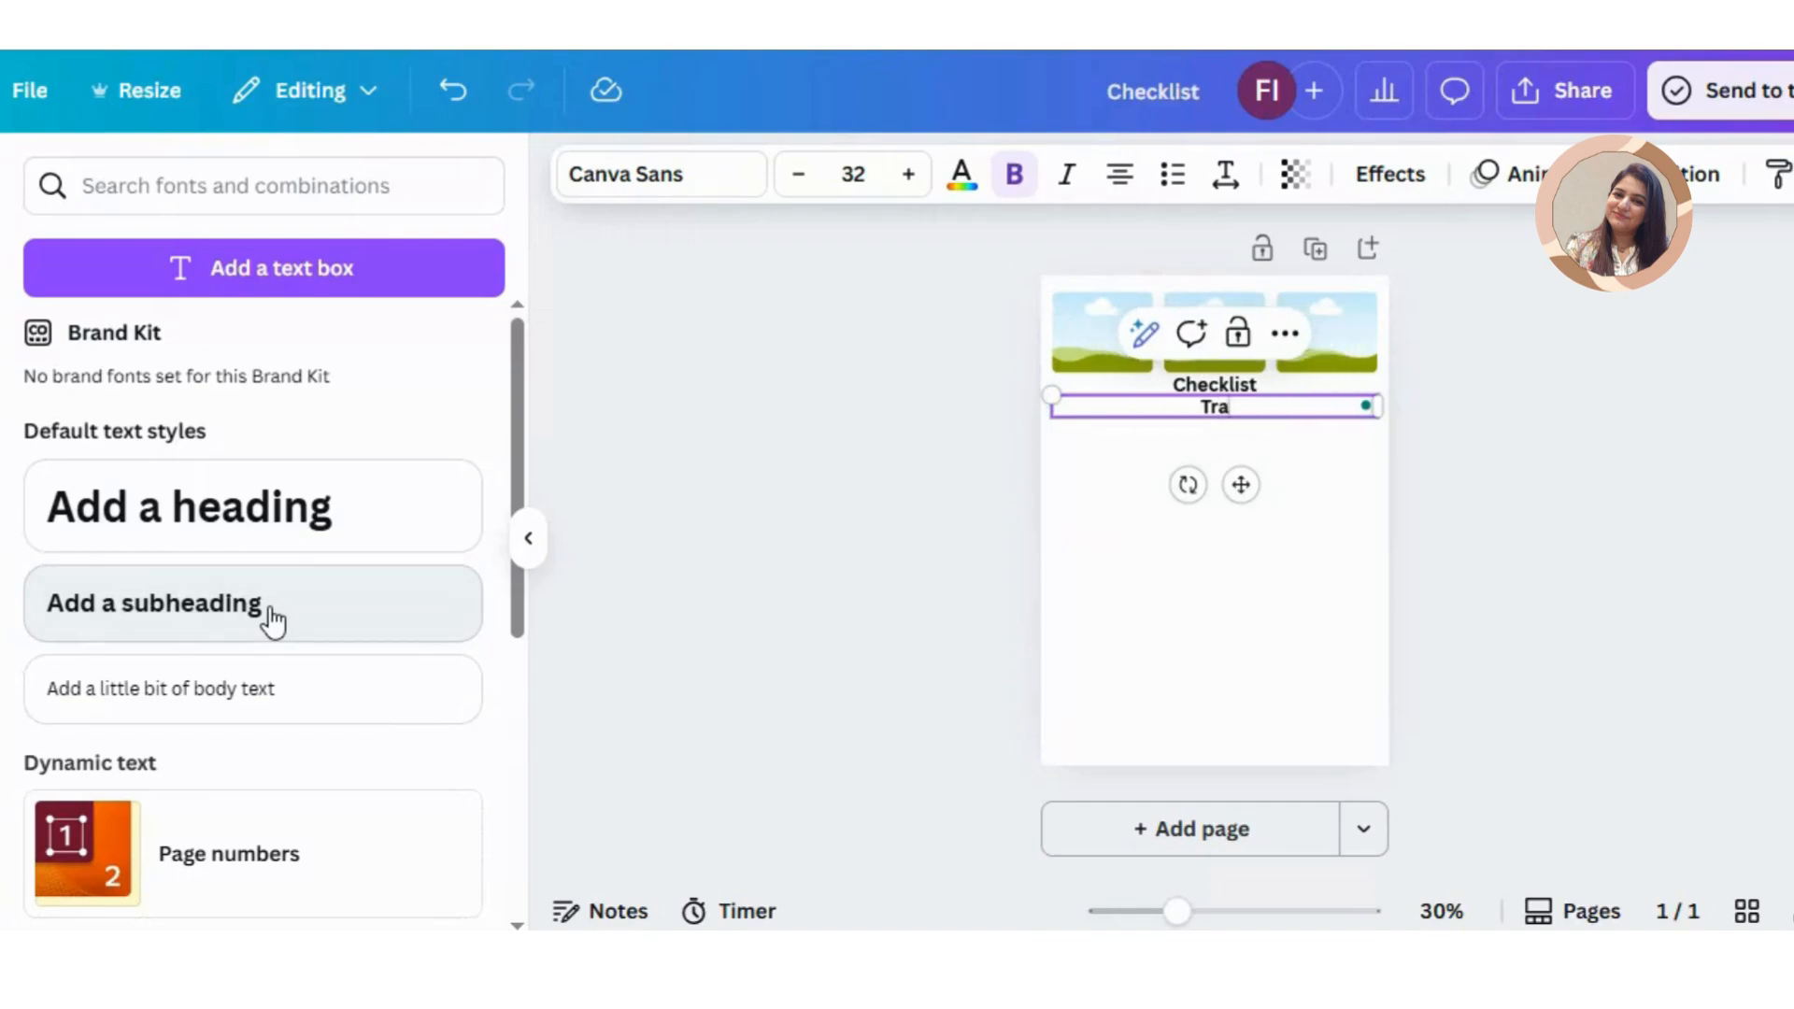
text(vel)
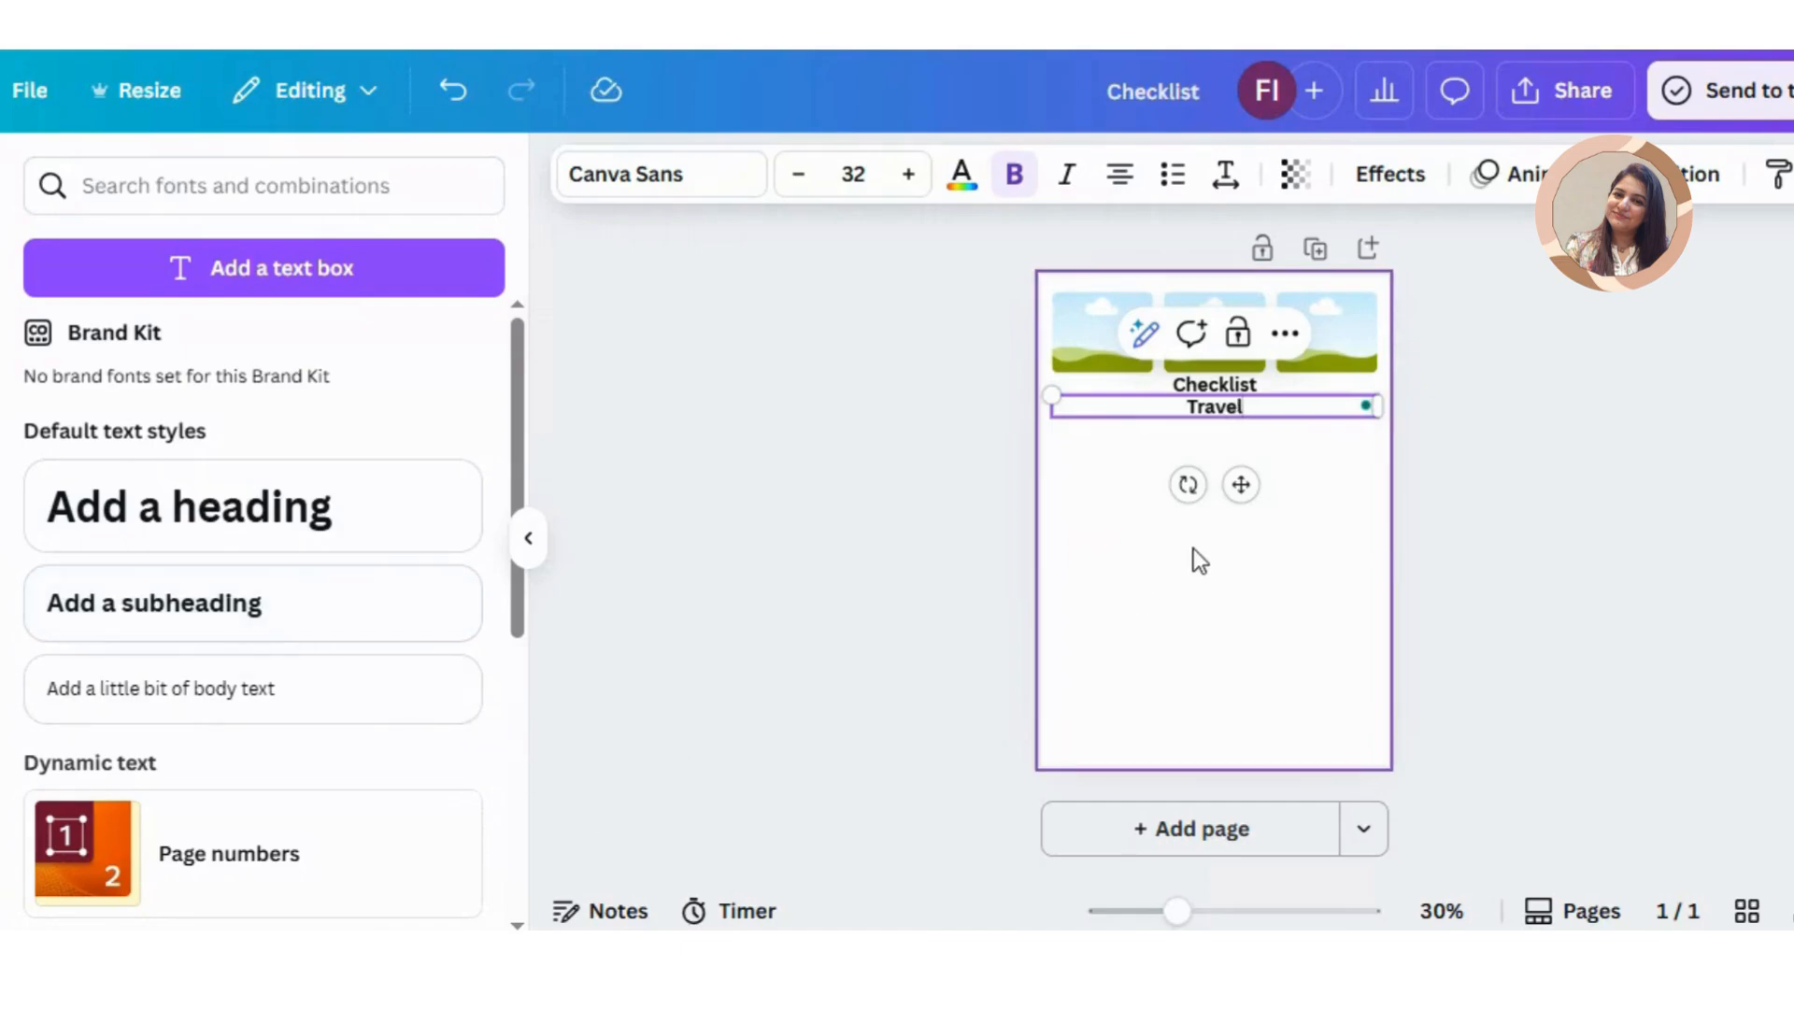
click(1196, 559)
Step: Set the font of the "Travel" text to Rebel
click(1221, 412)
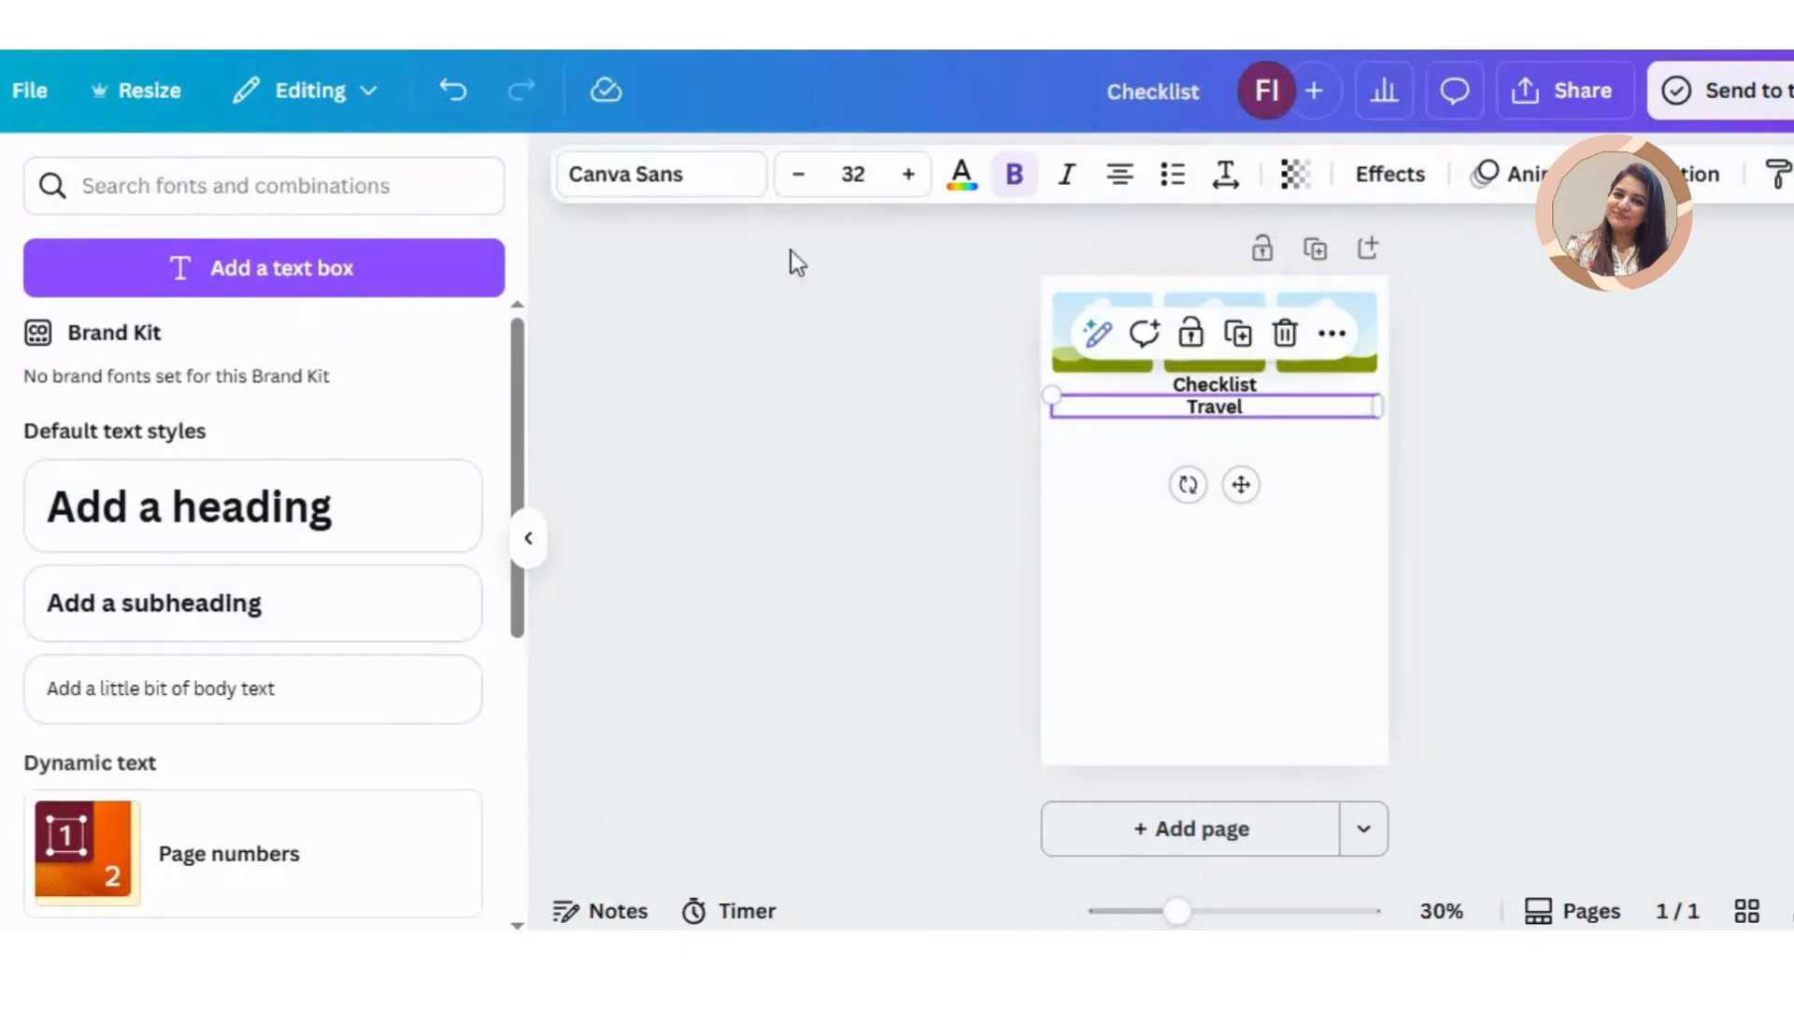
click(708, 187)
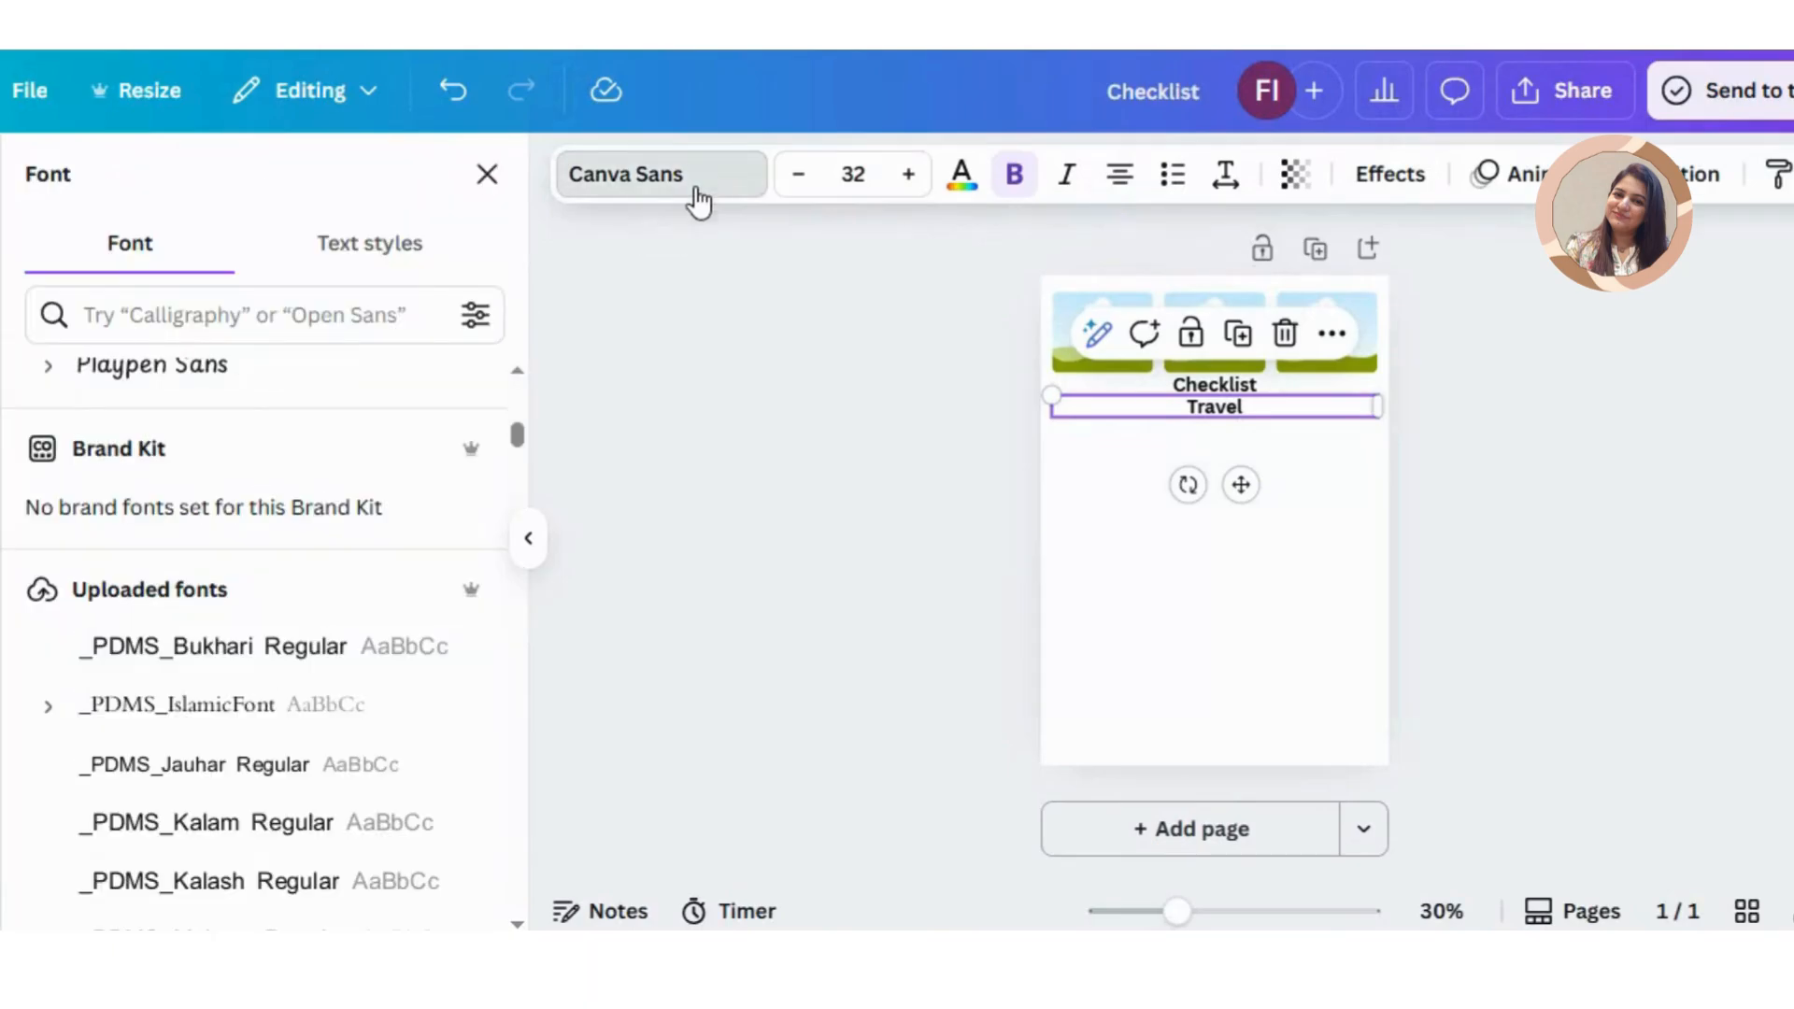
drag(520, 435, 523, 414)
click(91, 748)
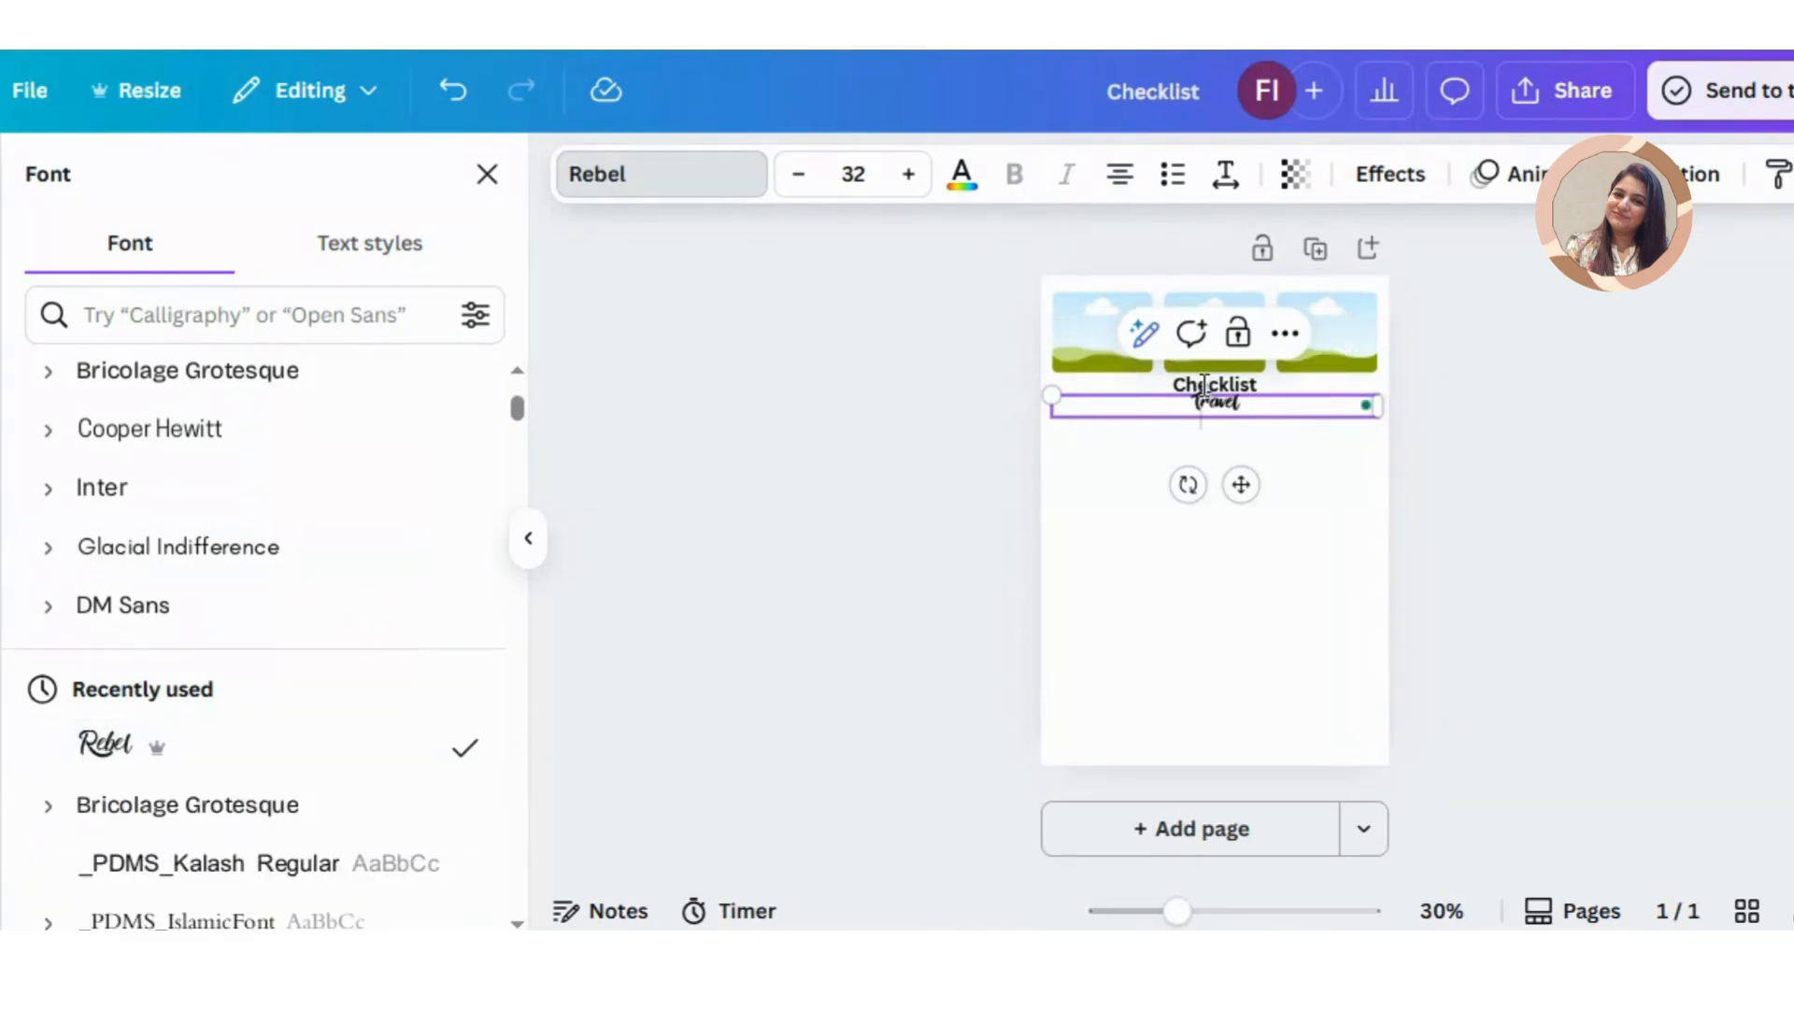
Step: Change the "Checklist" text's font to Bricolage Grotesque
click(1259, 374)
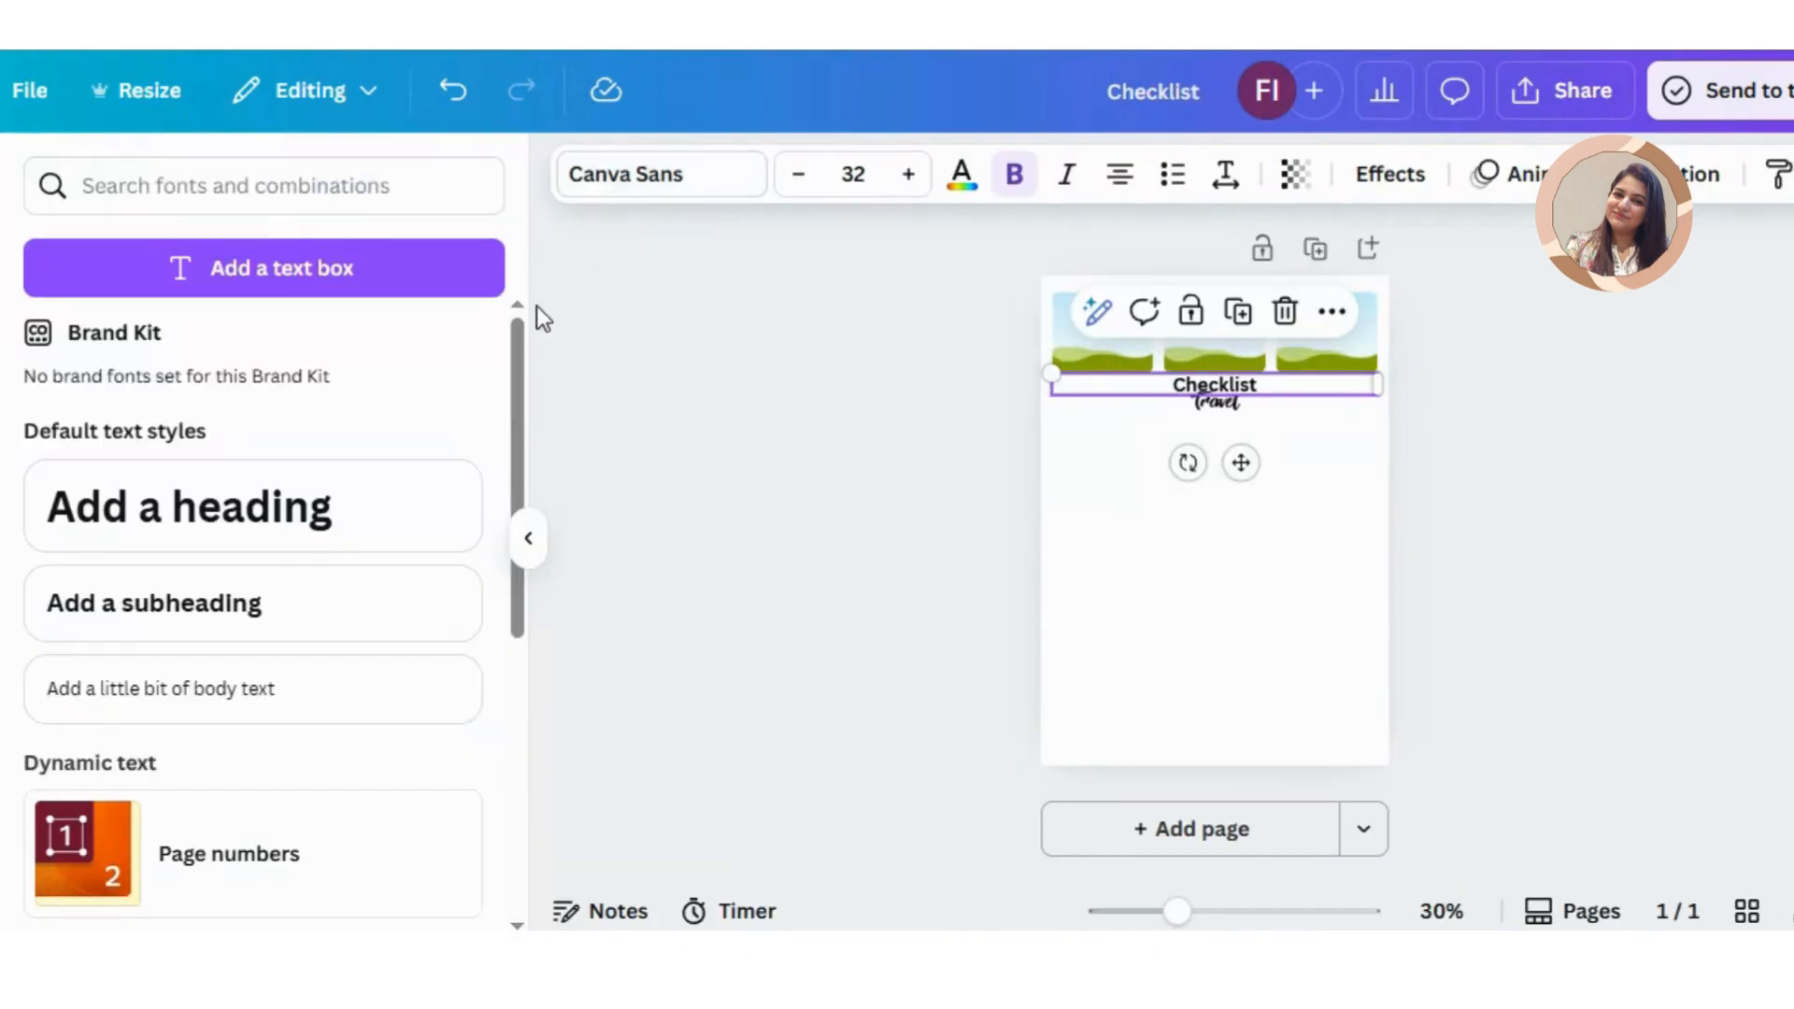
click(603, 187)
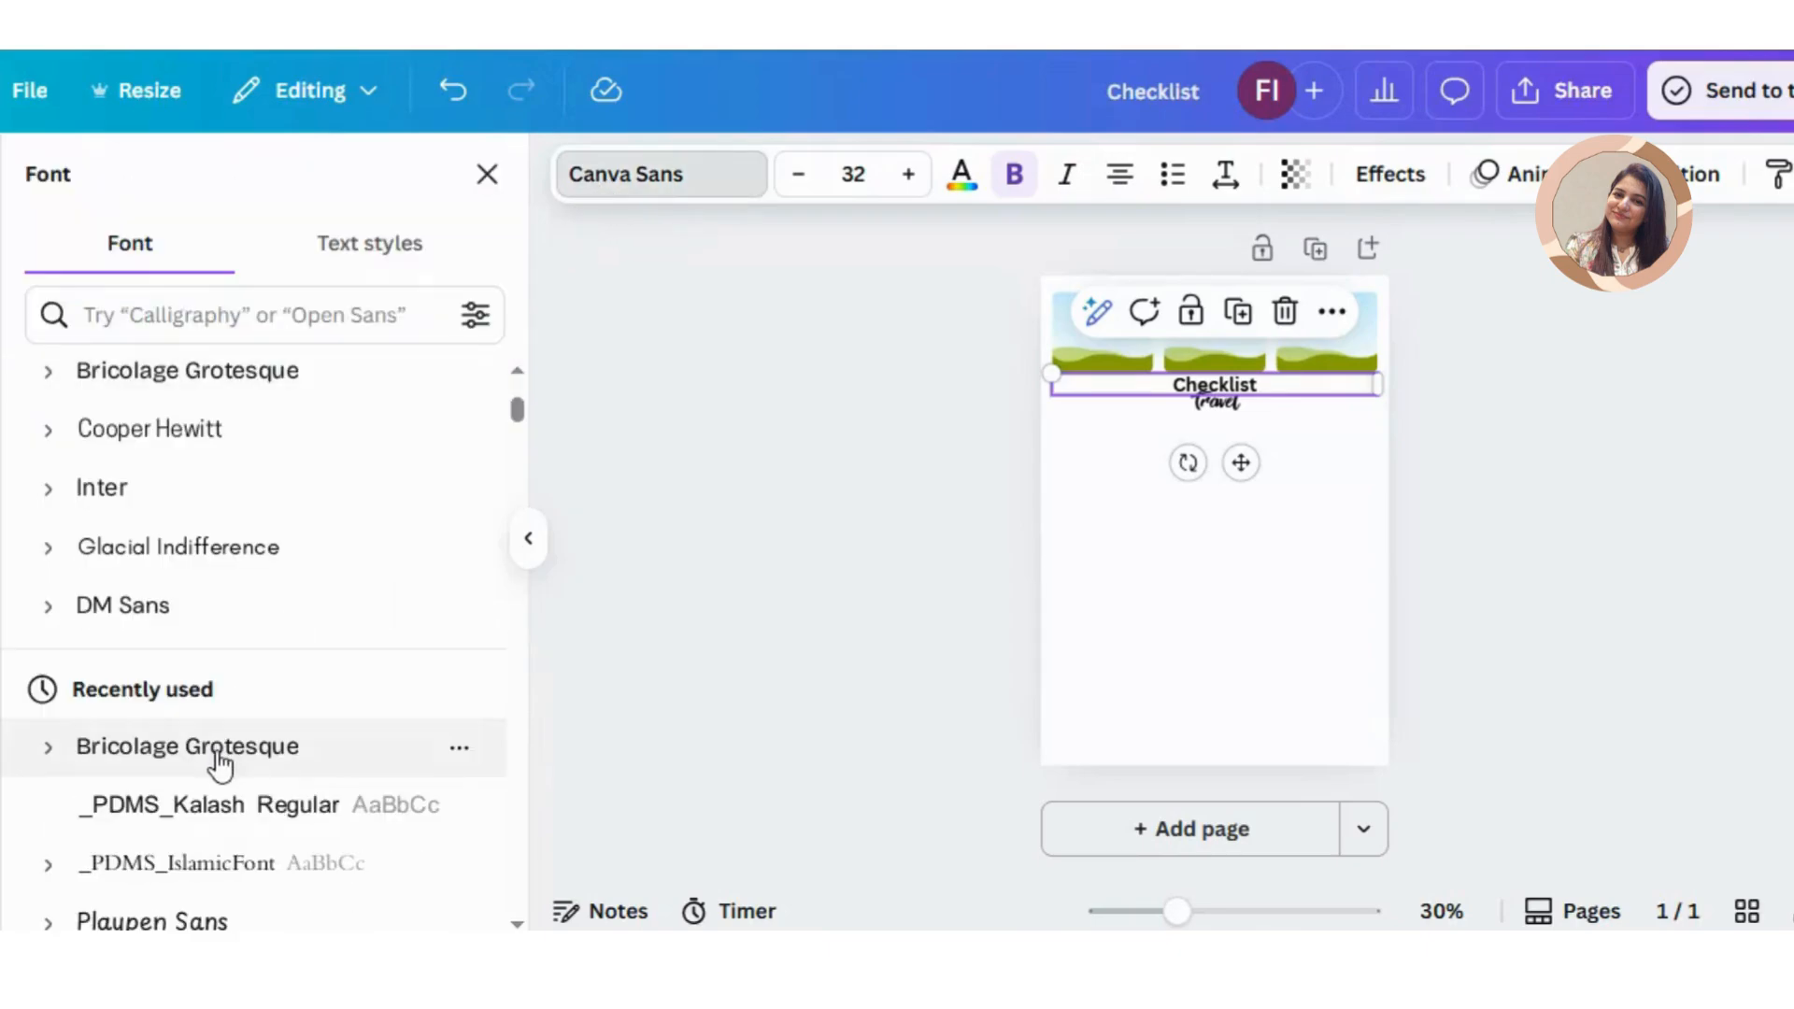
click(221, 752)
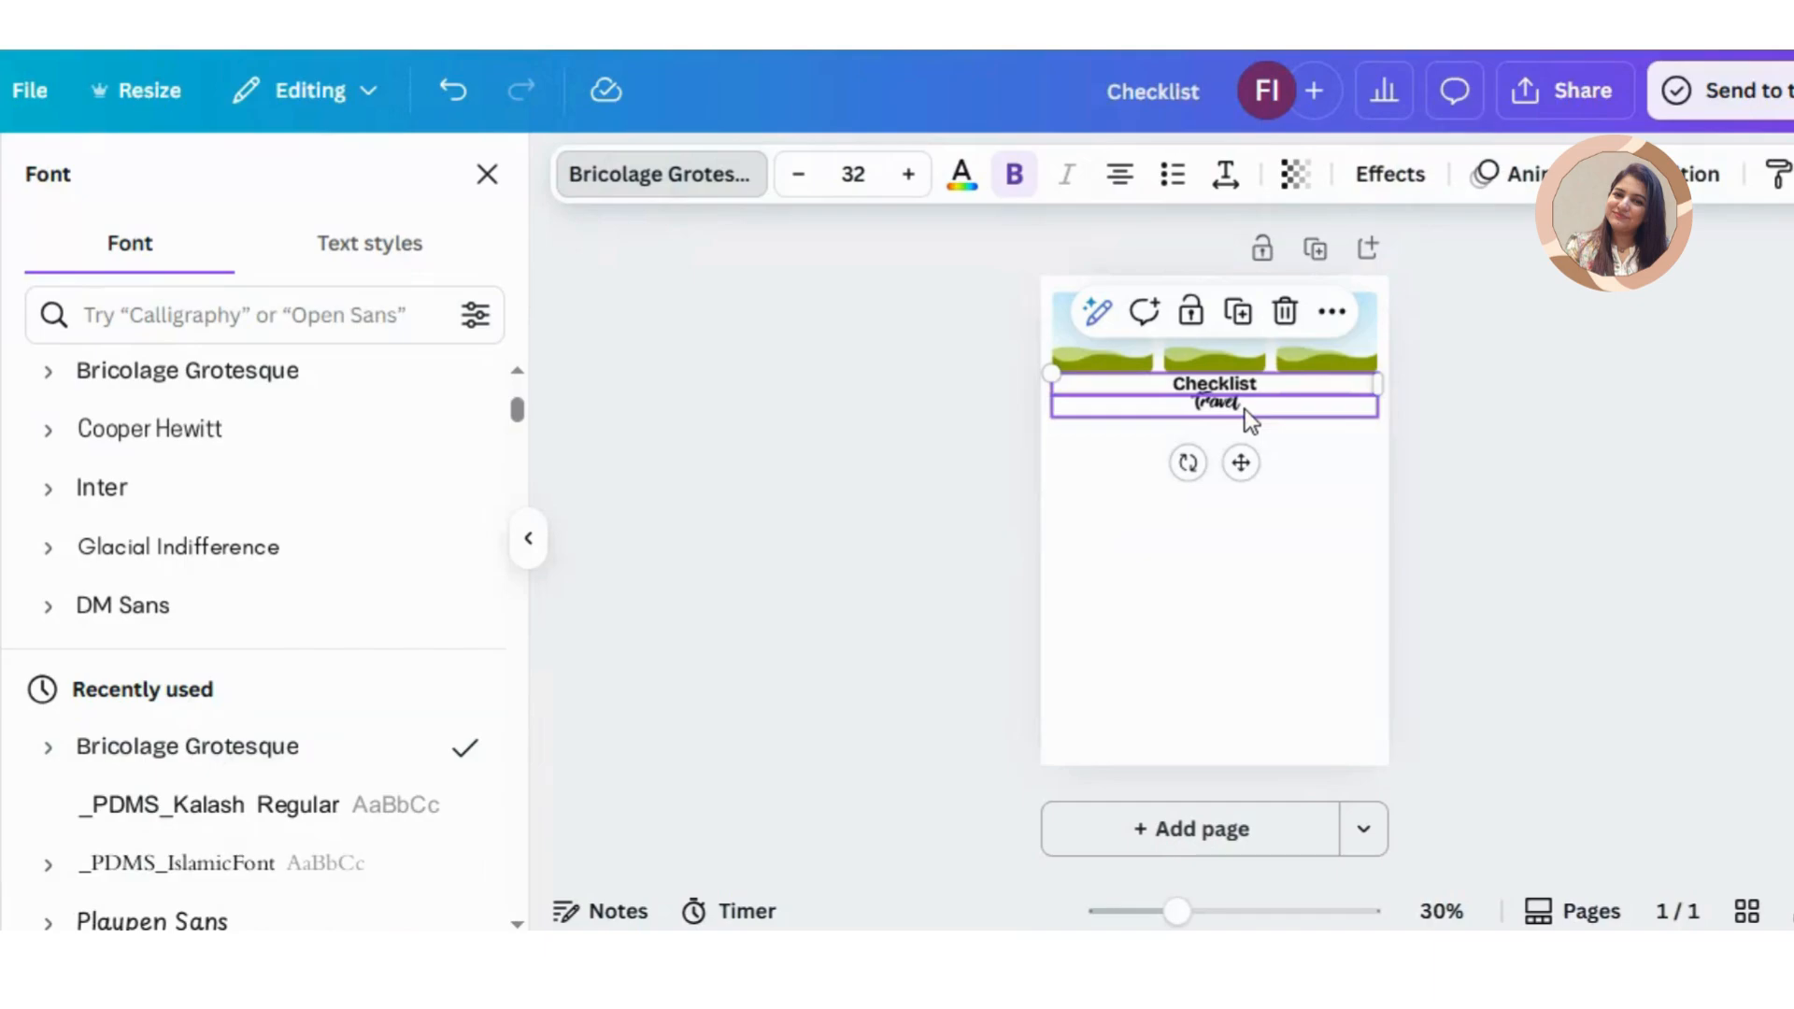
Step: Narrow and enlarge both title texts, with "Checklist" at about size 41.7, and stack "Travel" above "Checklist" under the two leftmost frames
click(1358, 411)
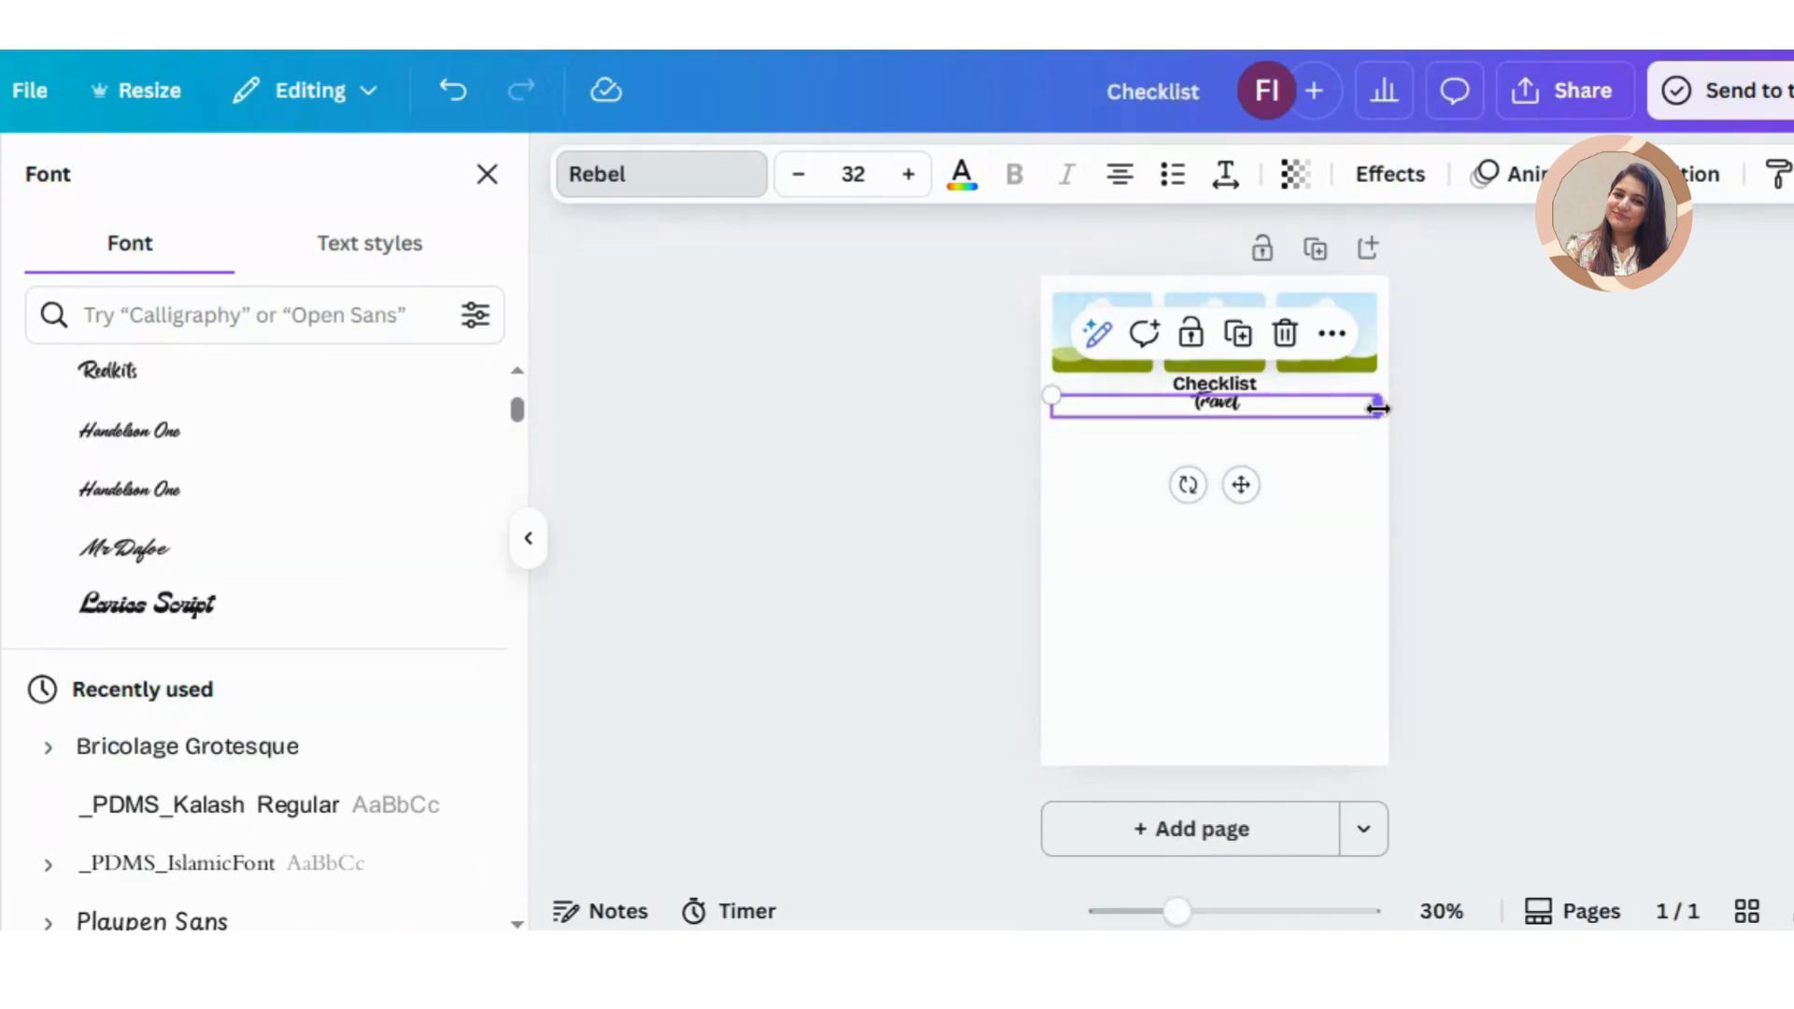
drag(1378, 408, 1125, 415)
click(1226, 413)
drag(1301, 426, 1121, 418)
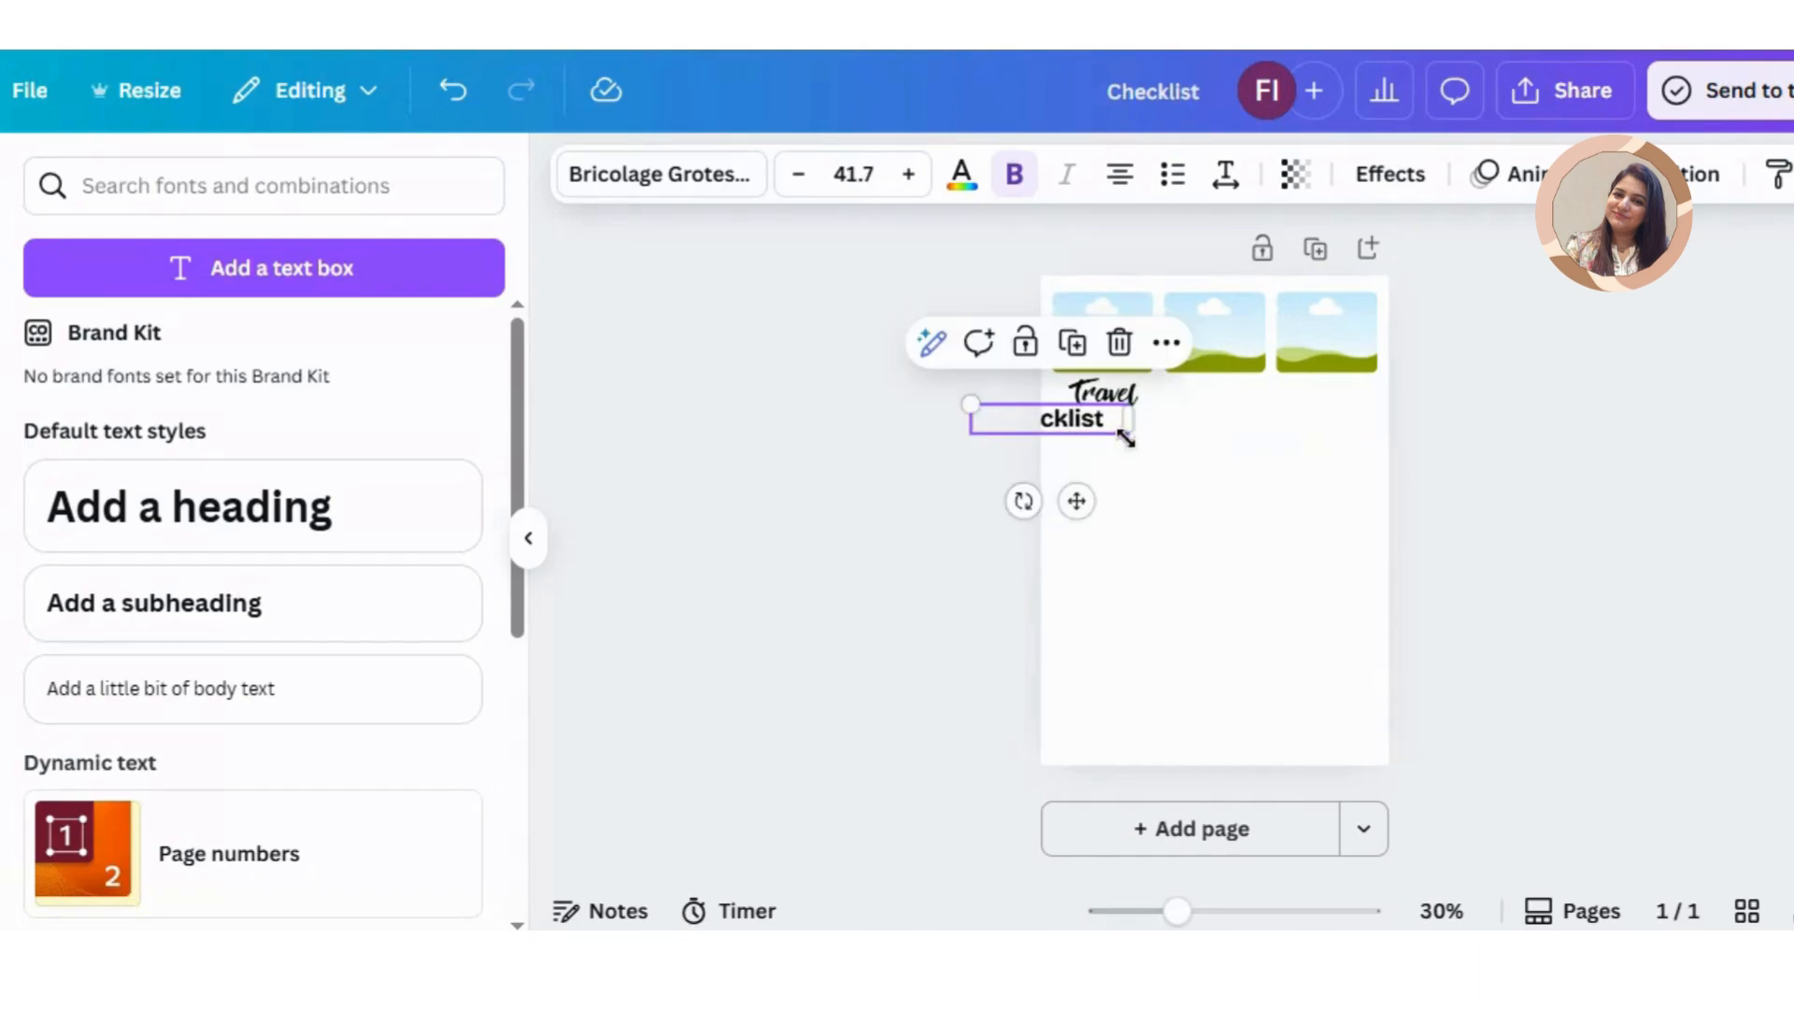
drag(1066, 428, 1162, 425)
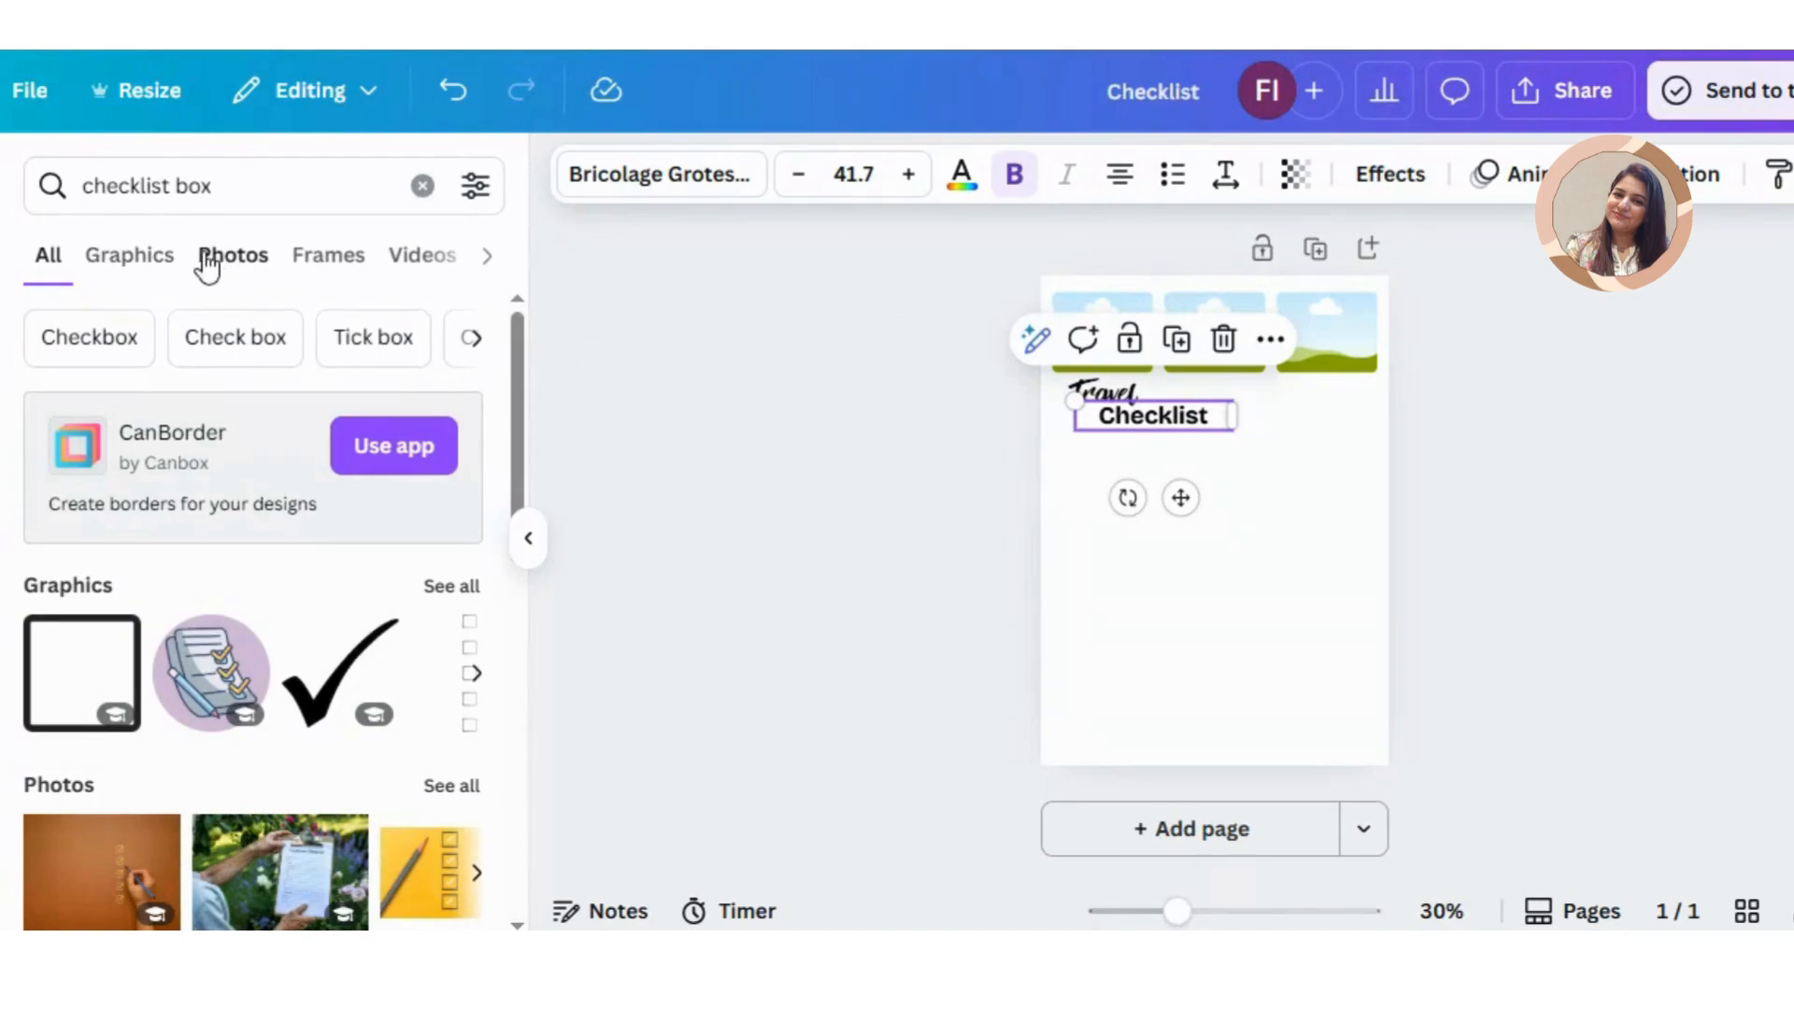
Step: Search the elements for "shape" and add a rounded square from the shapes to the page
click(140, 265)
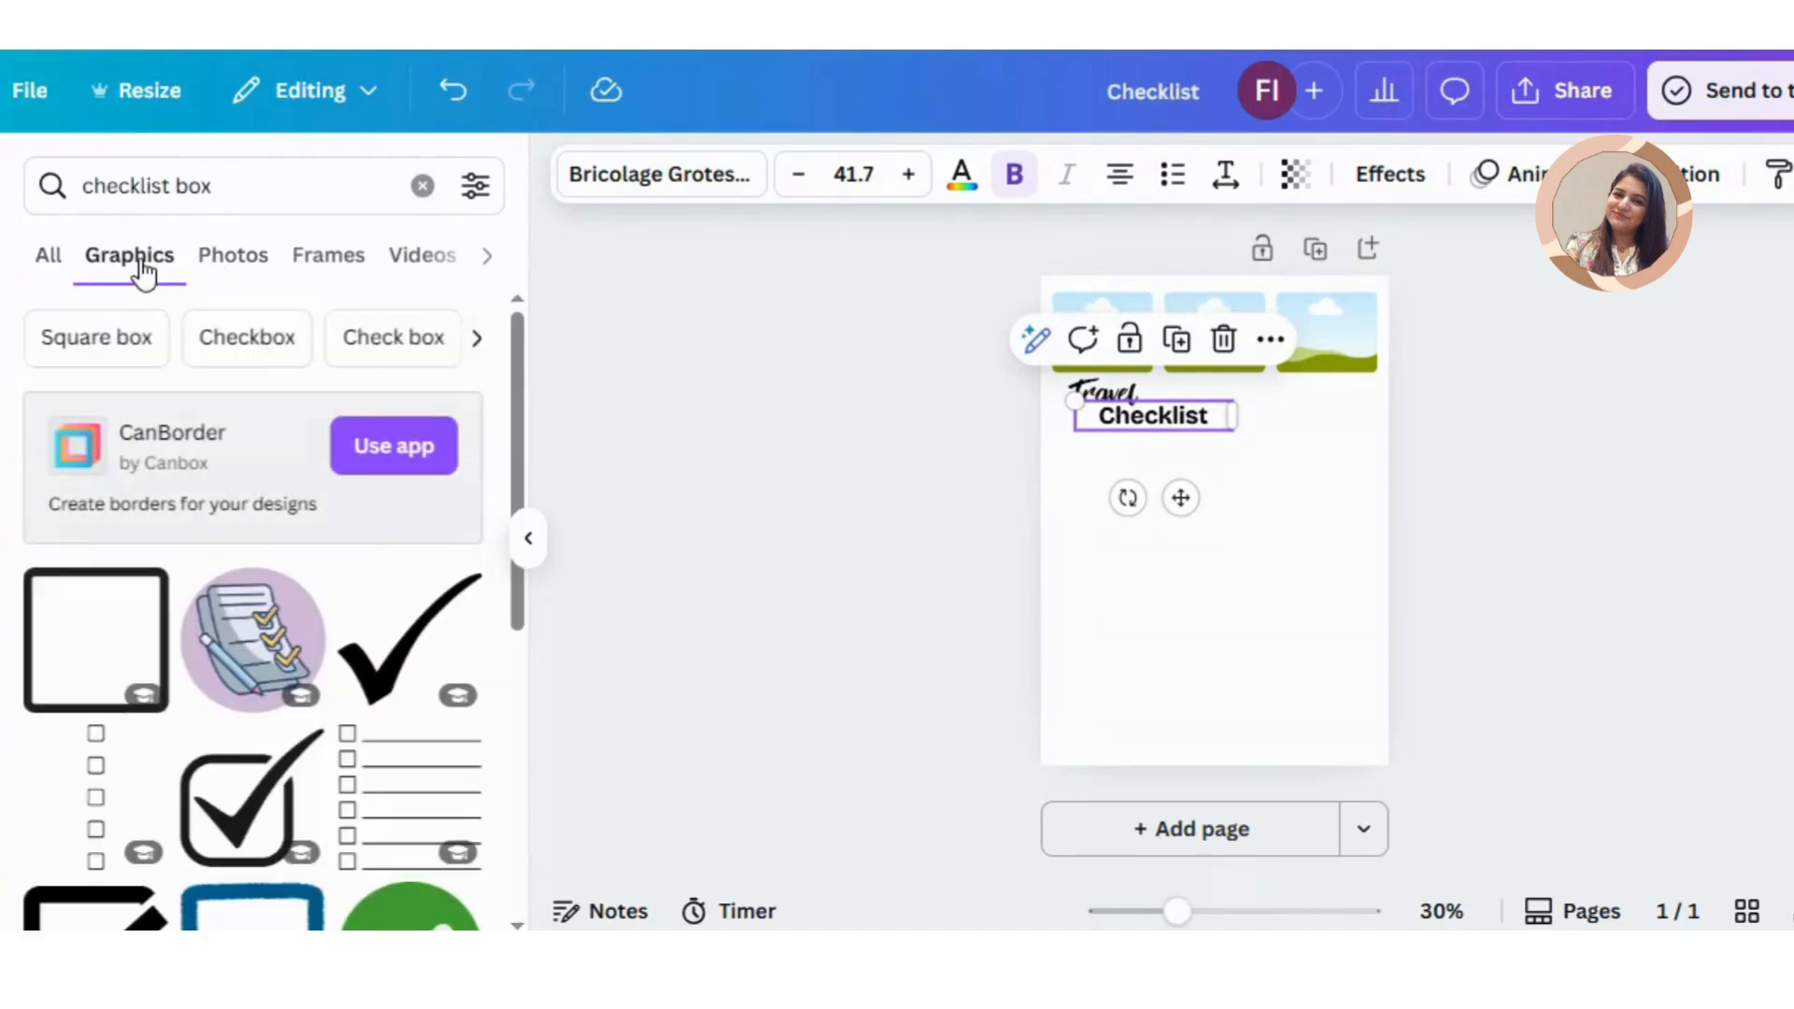
click(69, 271)
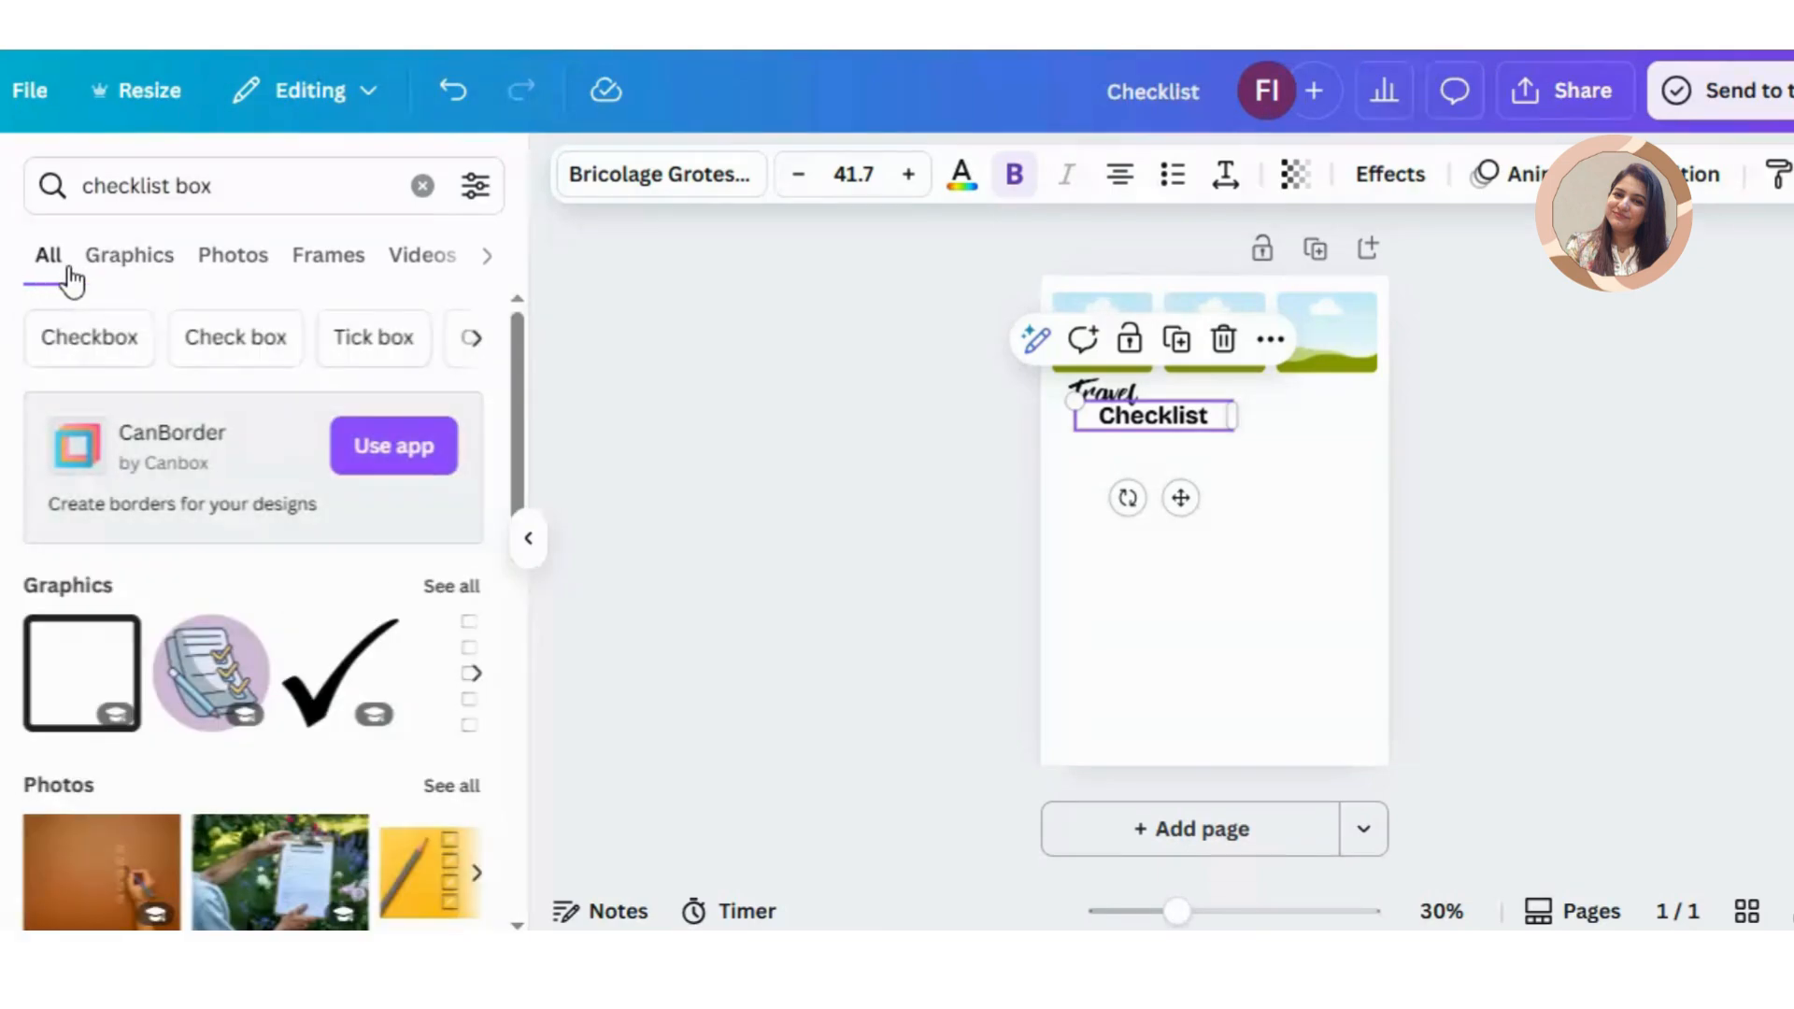
click(273, 182)
key(ctrl+shift+Left)
key(ctrl+shift+Left)
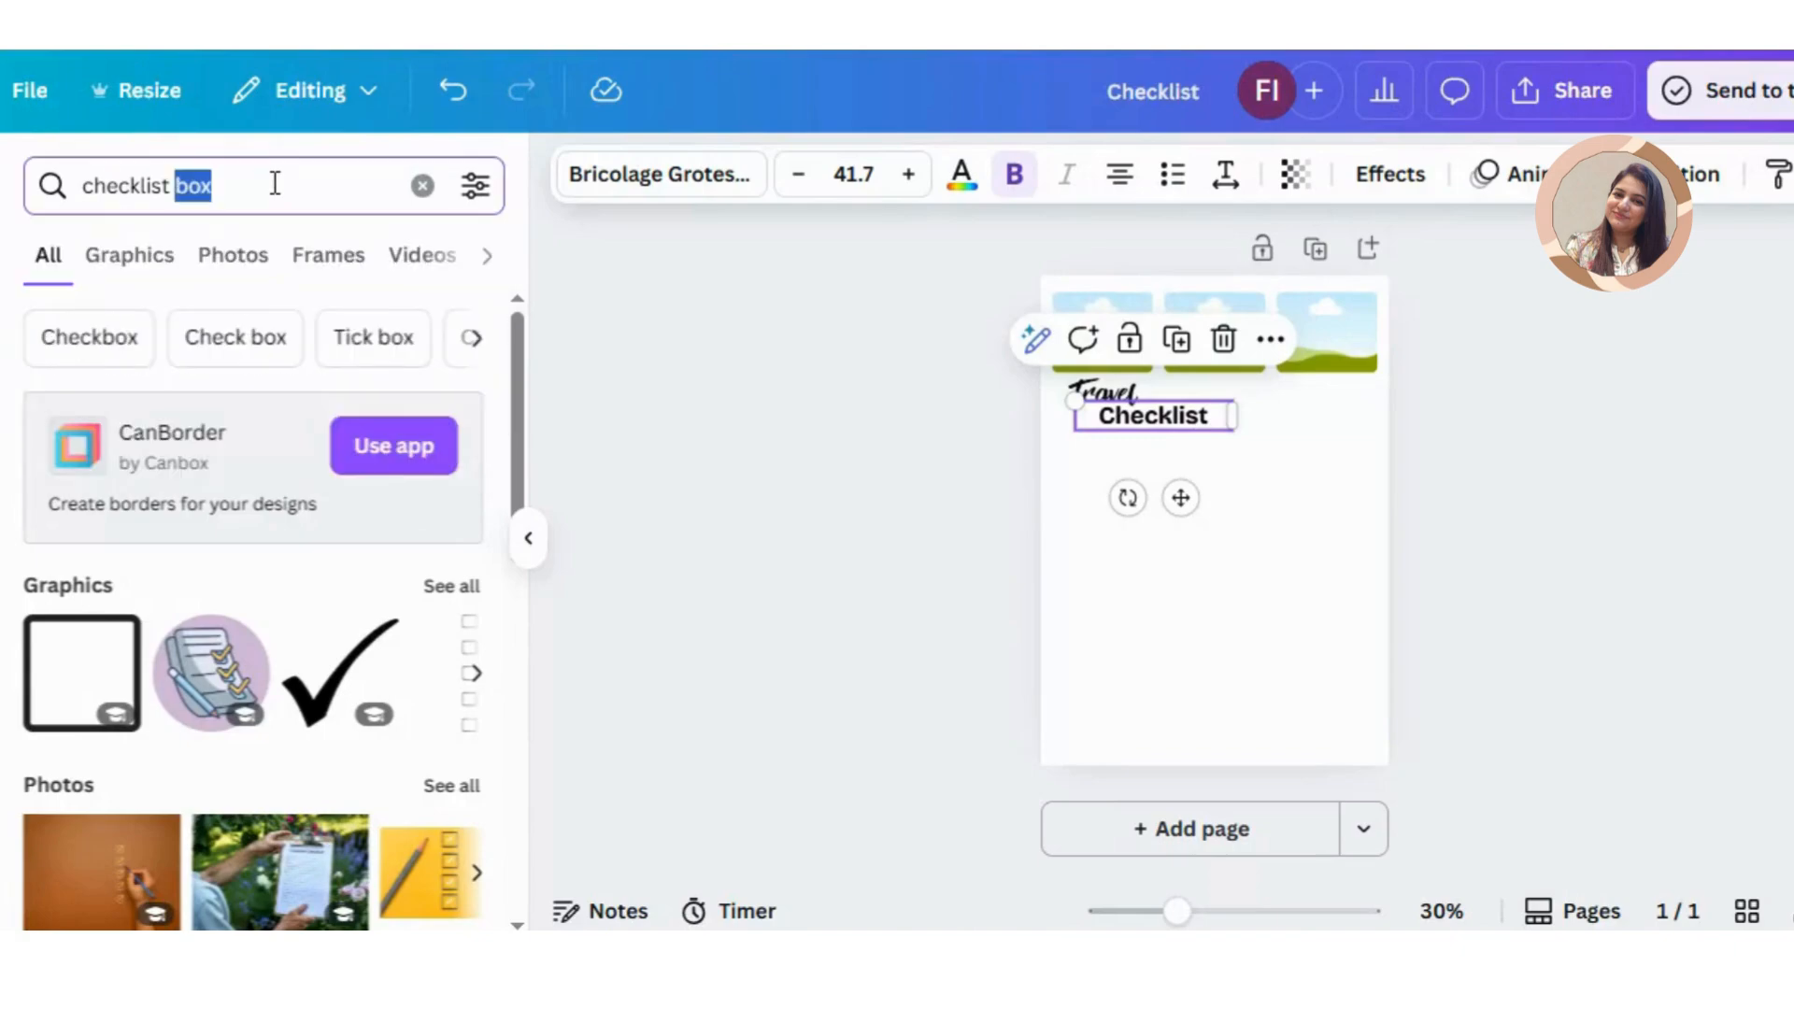
text(shape)
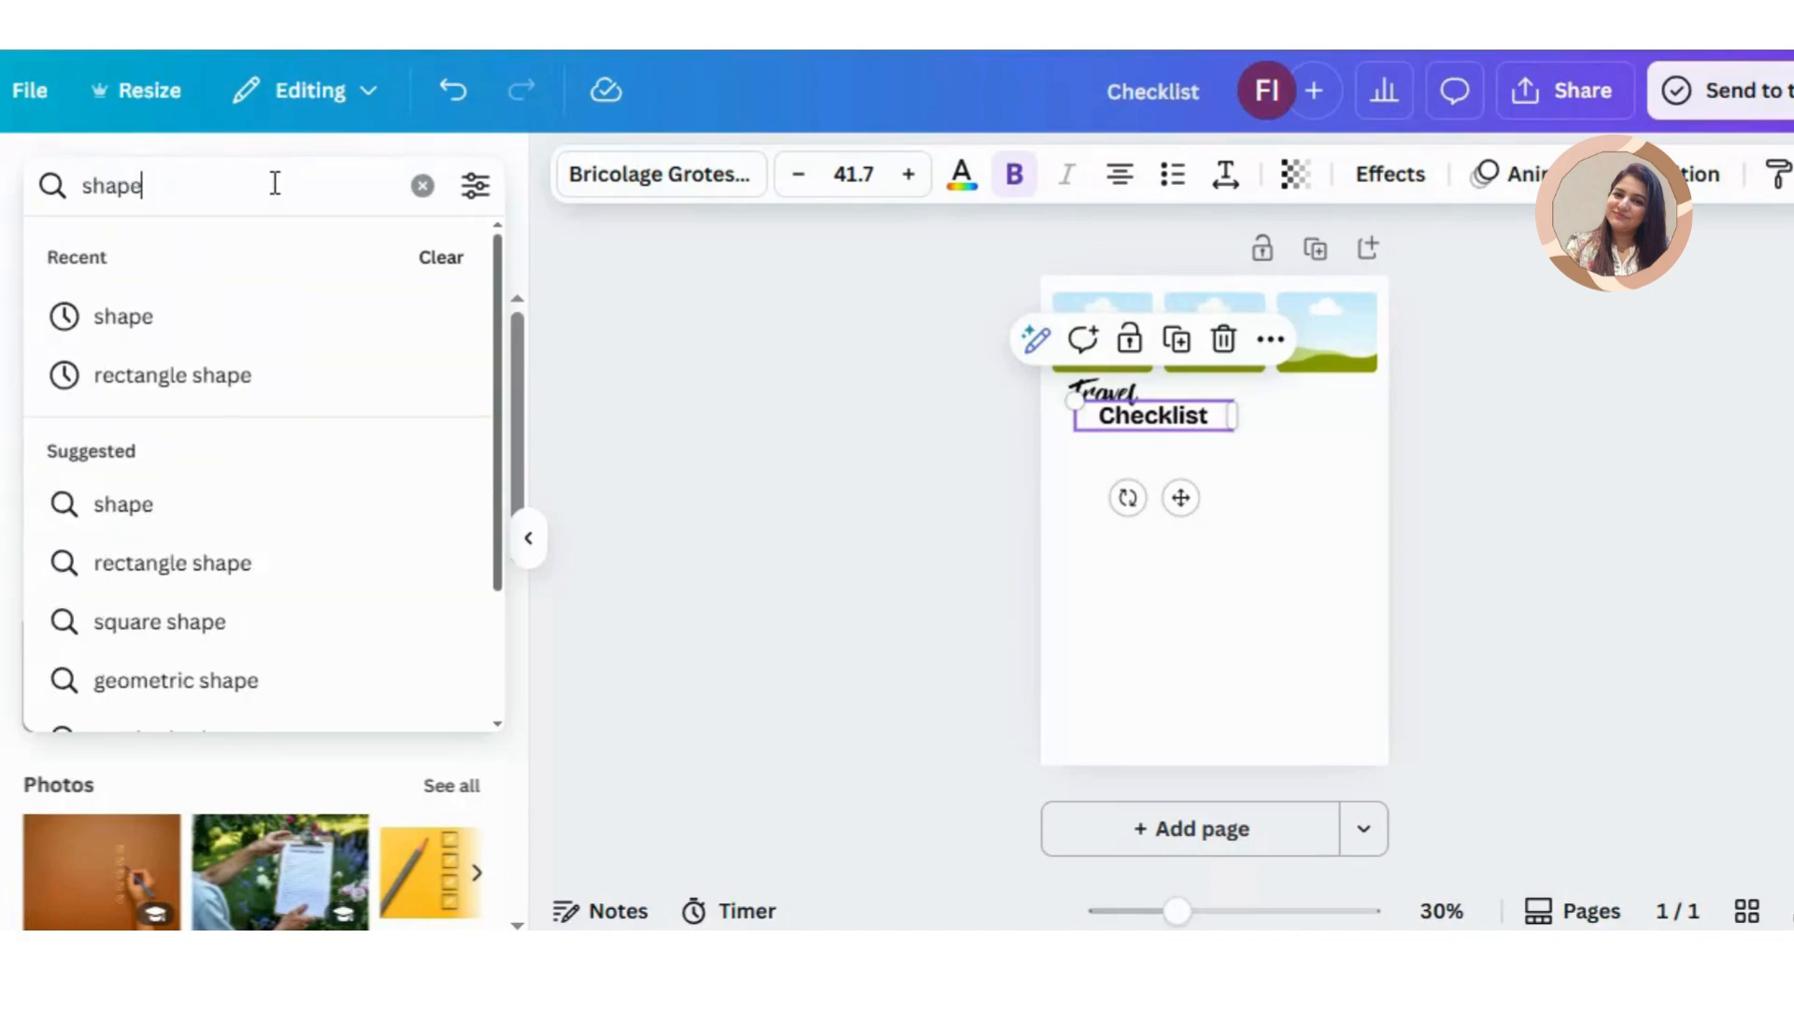
click(342, 314)
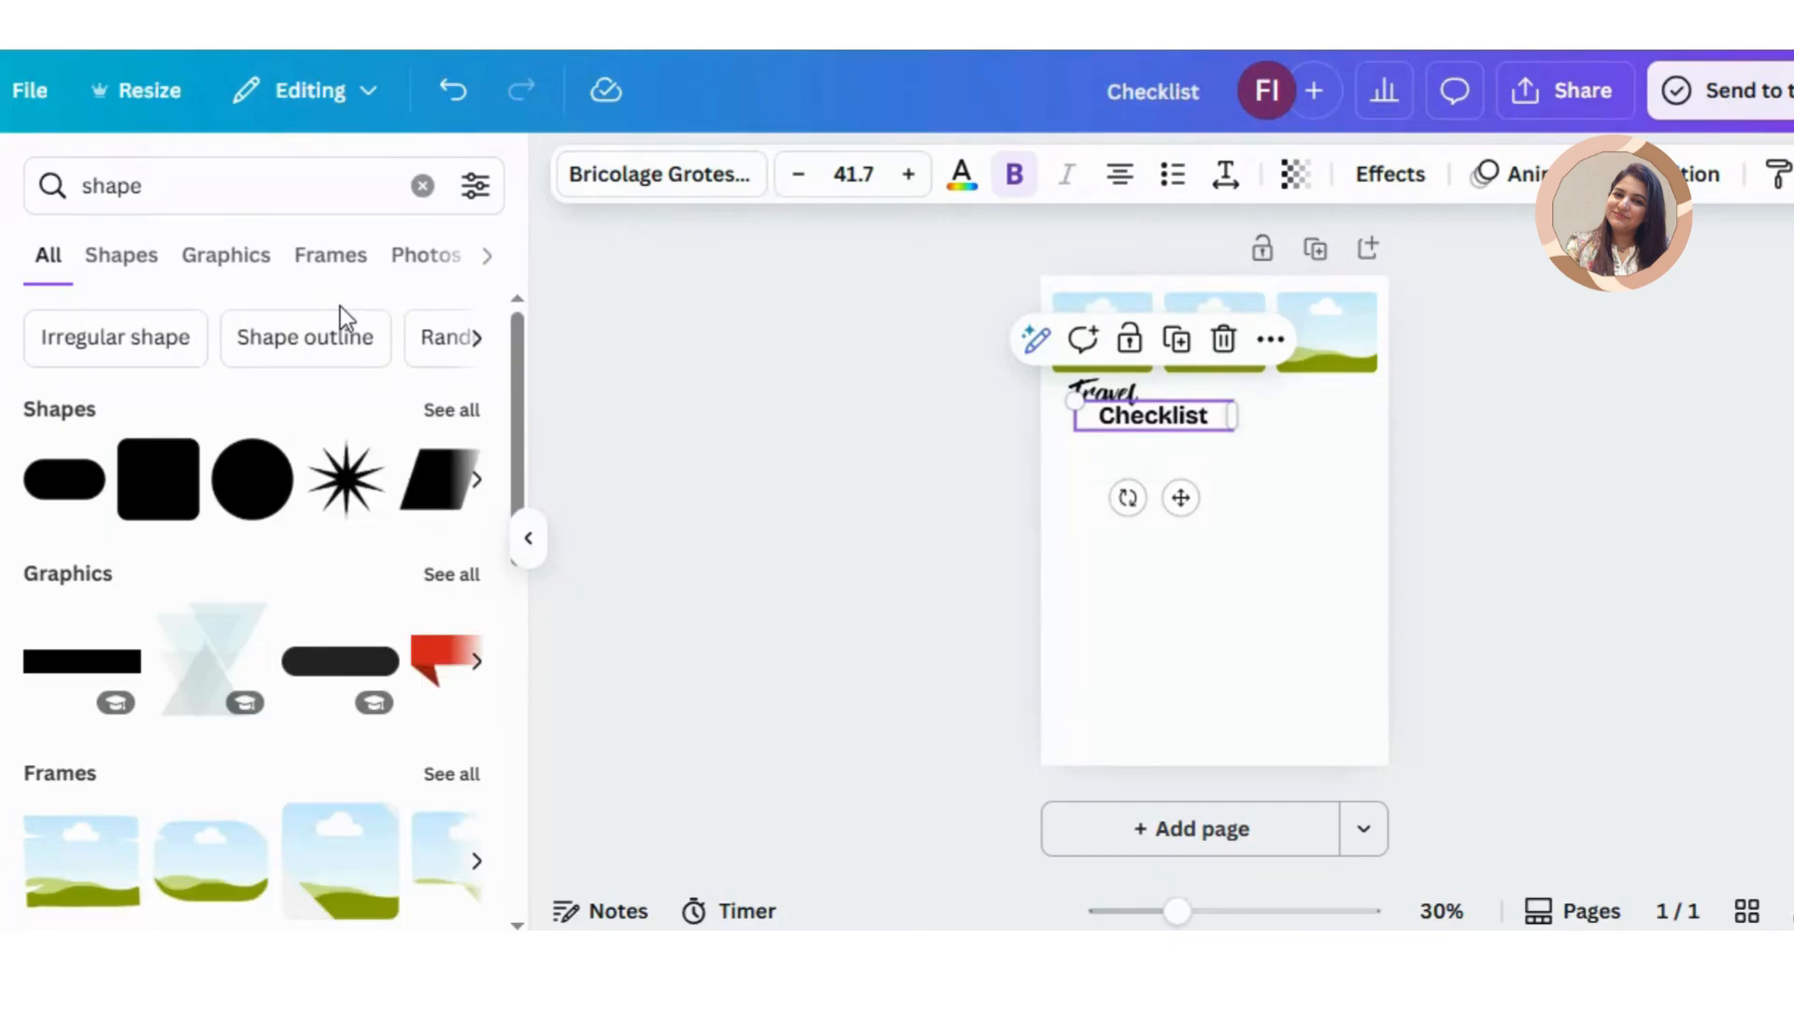
click(140, 262)
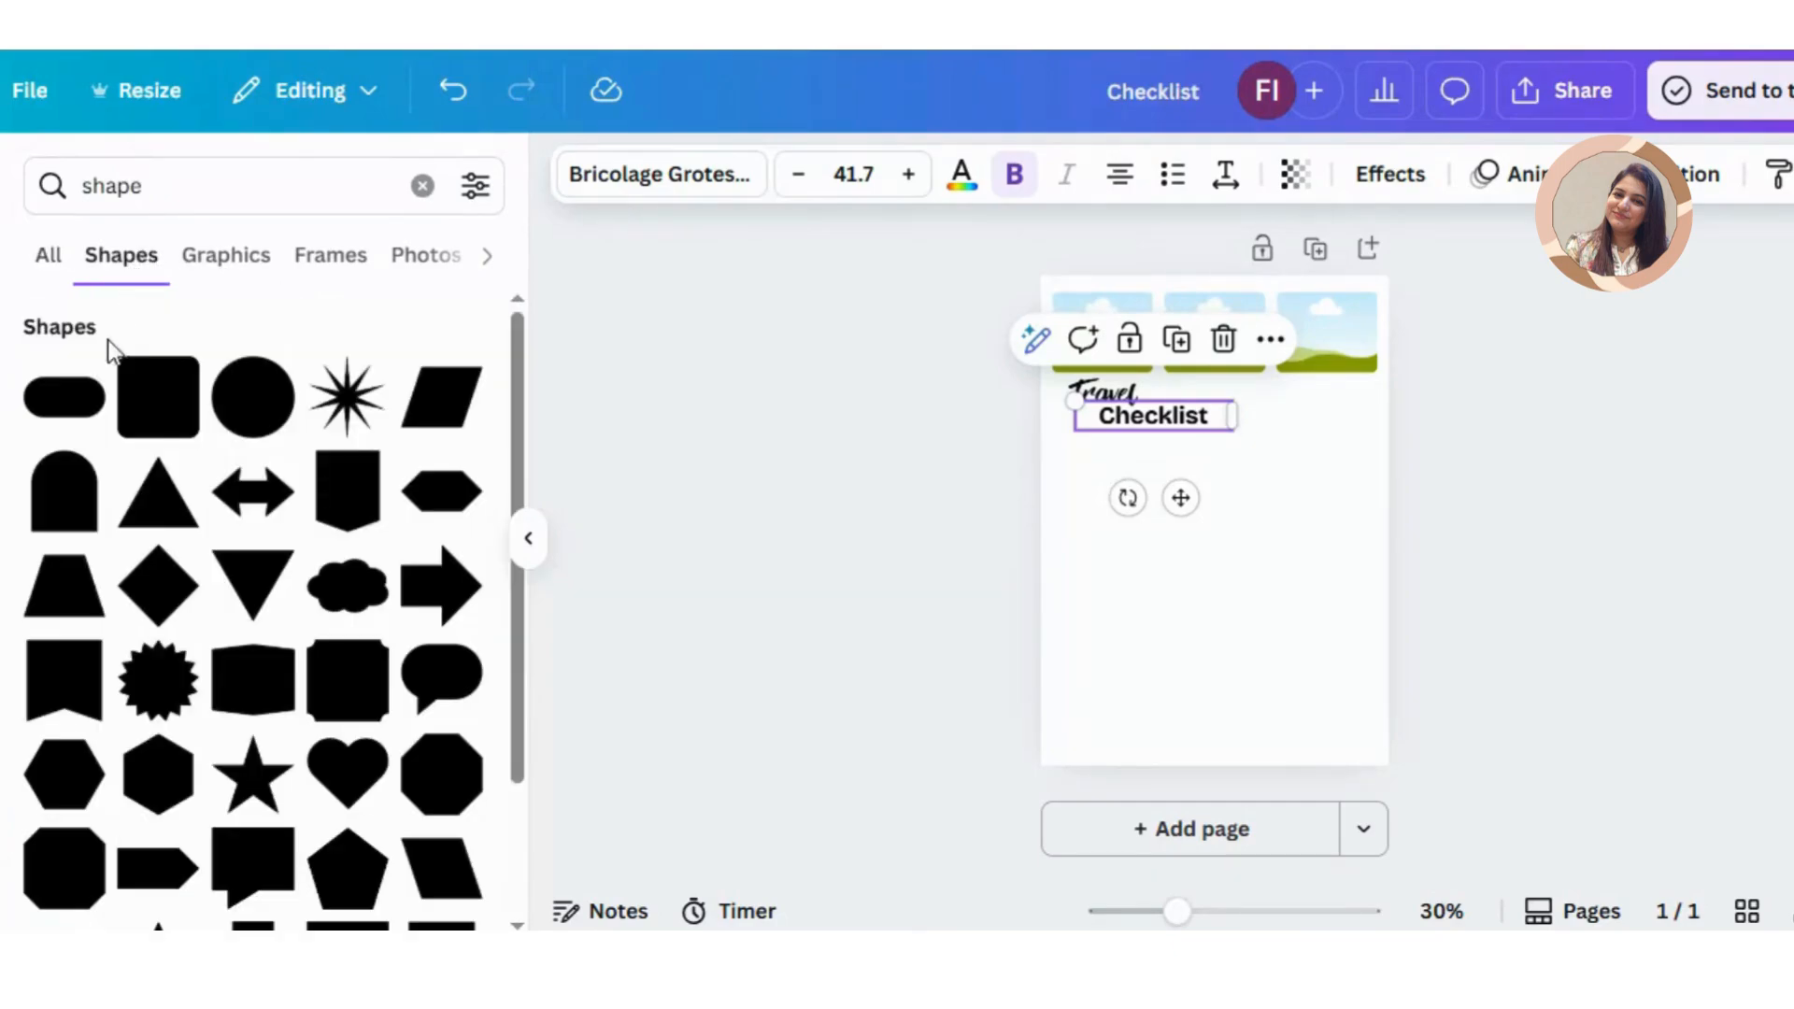
click(142, 423)
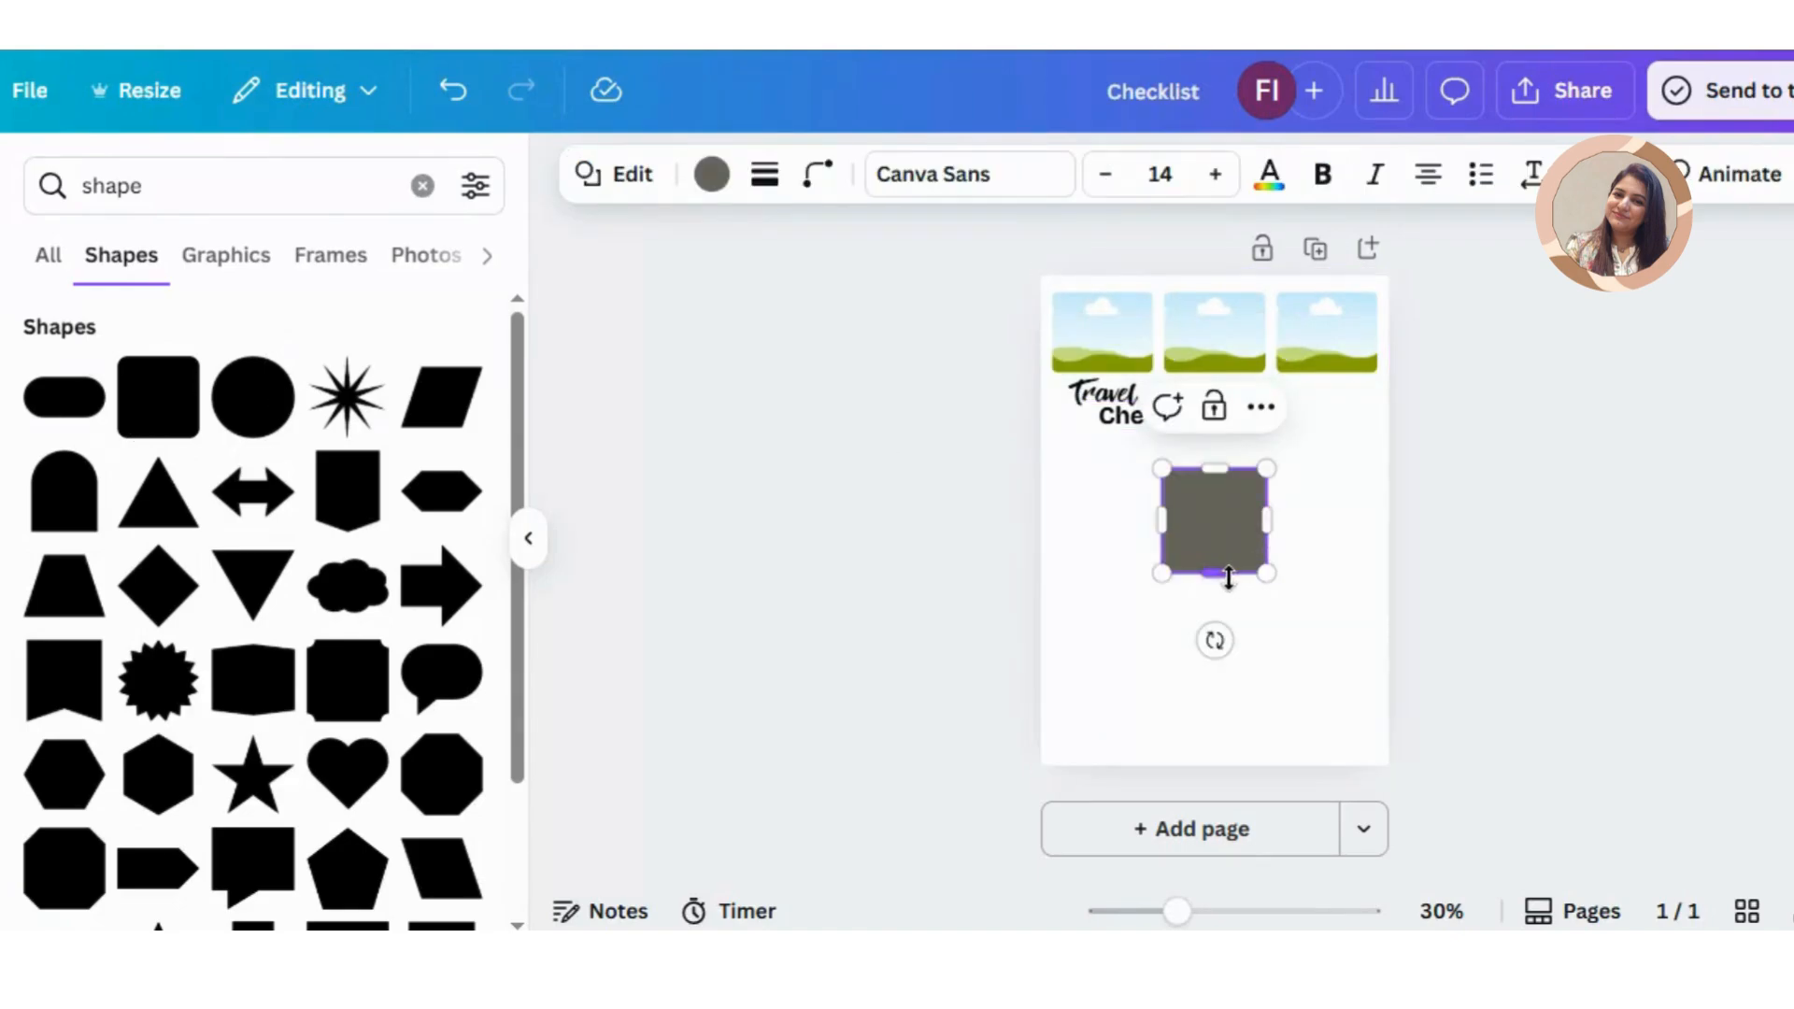
Step: Reshape the rounded square into a wide, flat rectangle and place it beside the title, under the third frame
drag(1229, 575, 1294, 488)
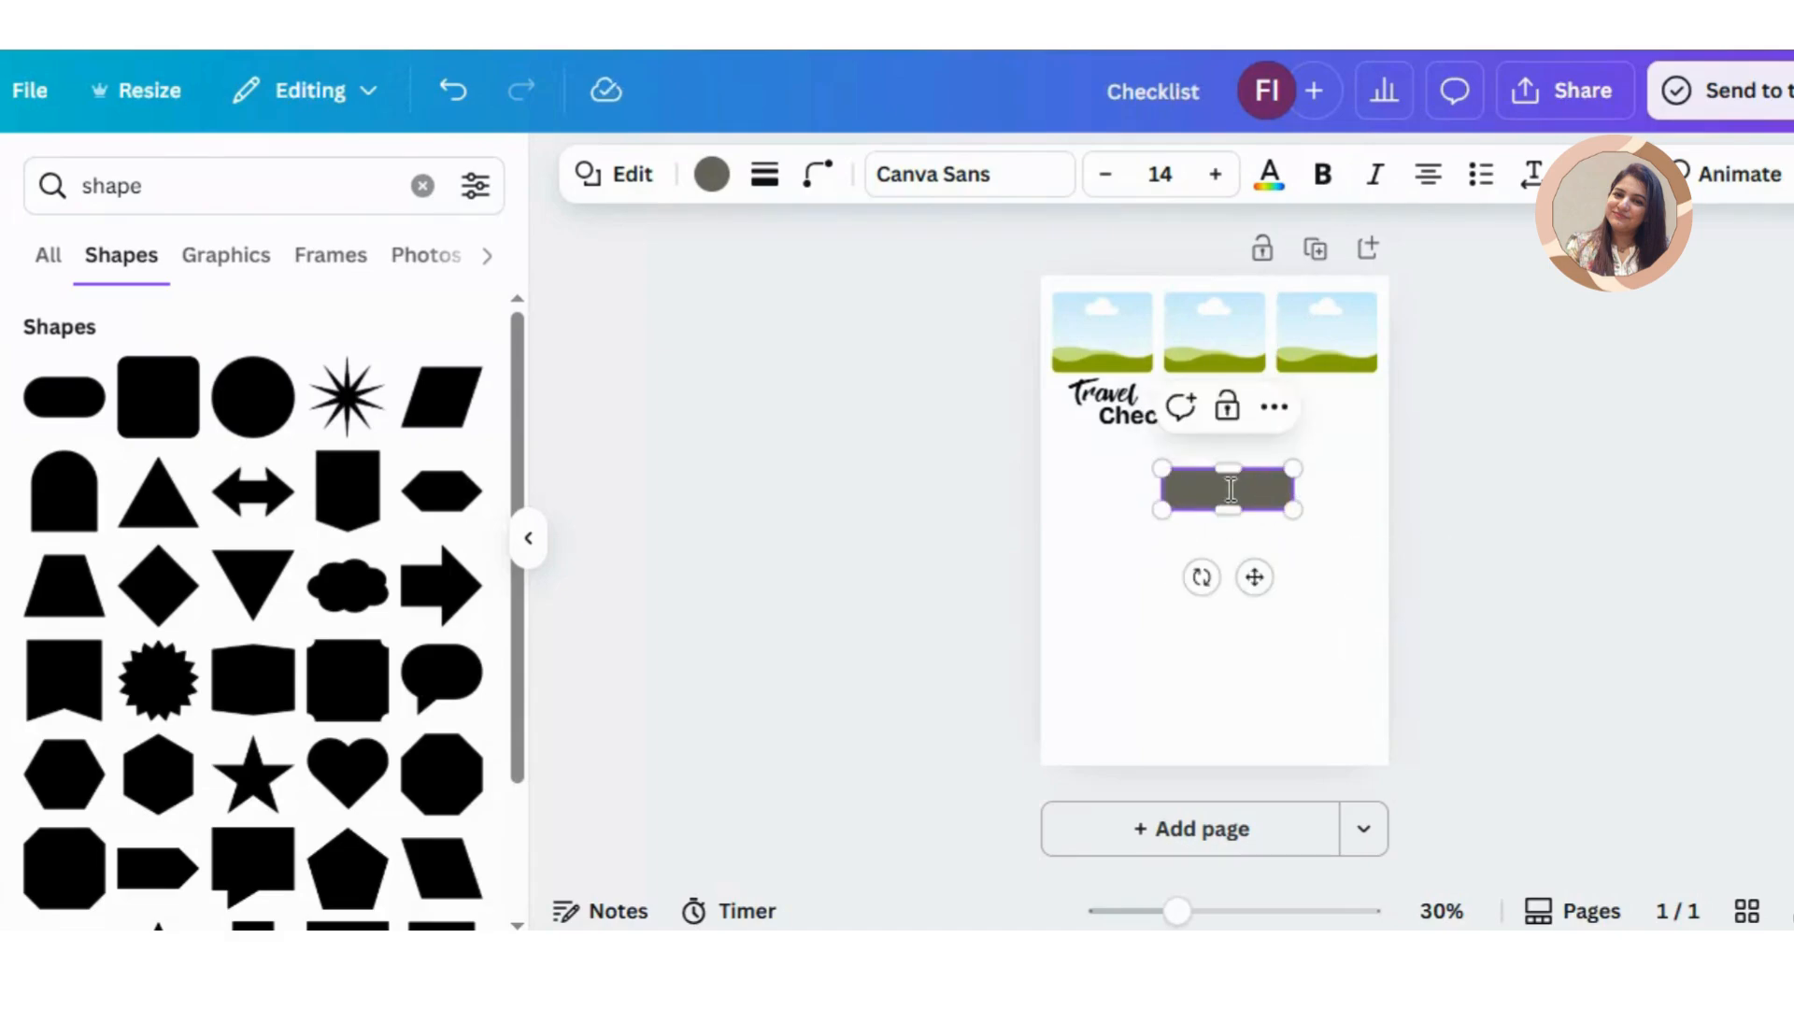
click(1348, 504)
click(1286, 487)
drag(1286, 487, 1344, 415)
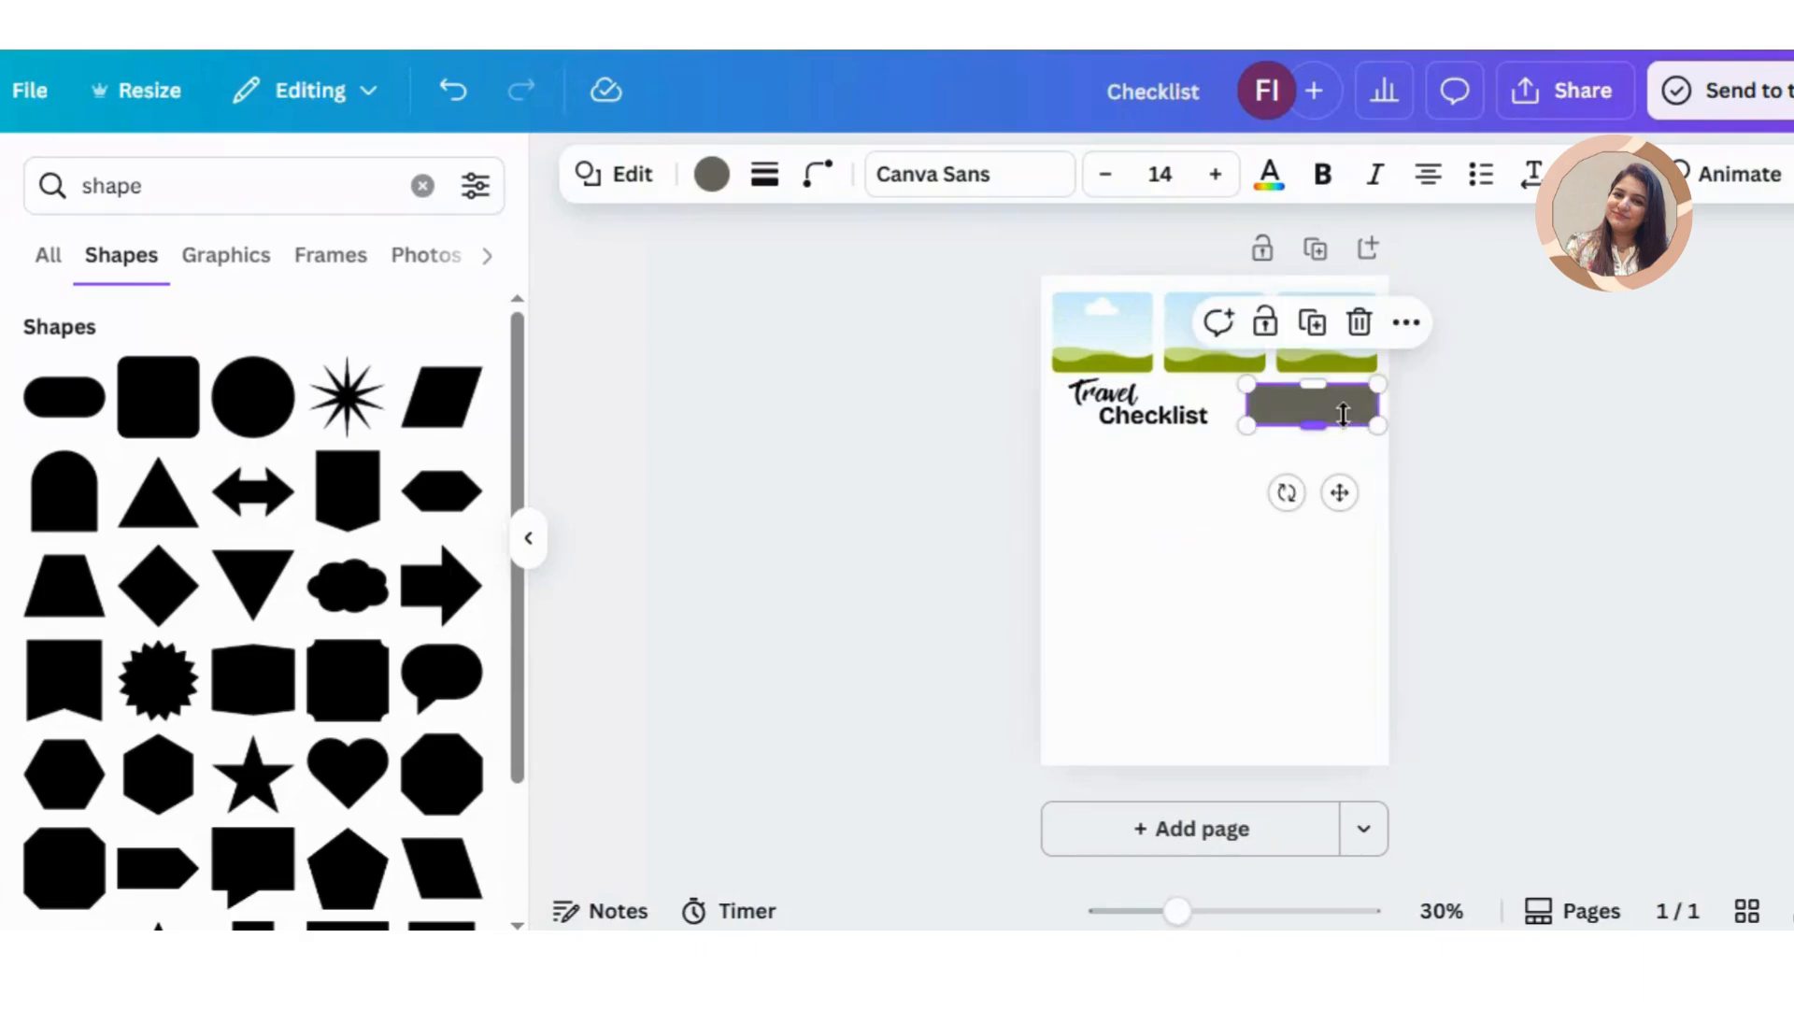
Step: Fill the rounded rectangle with the pale yellow solid color #EFEAB6
click(715, 174)
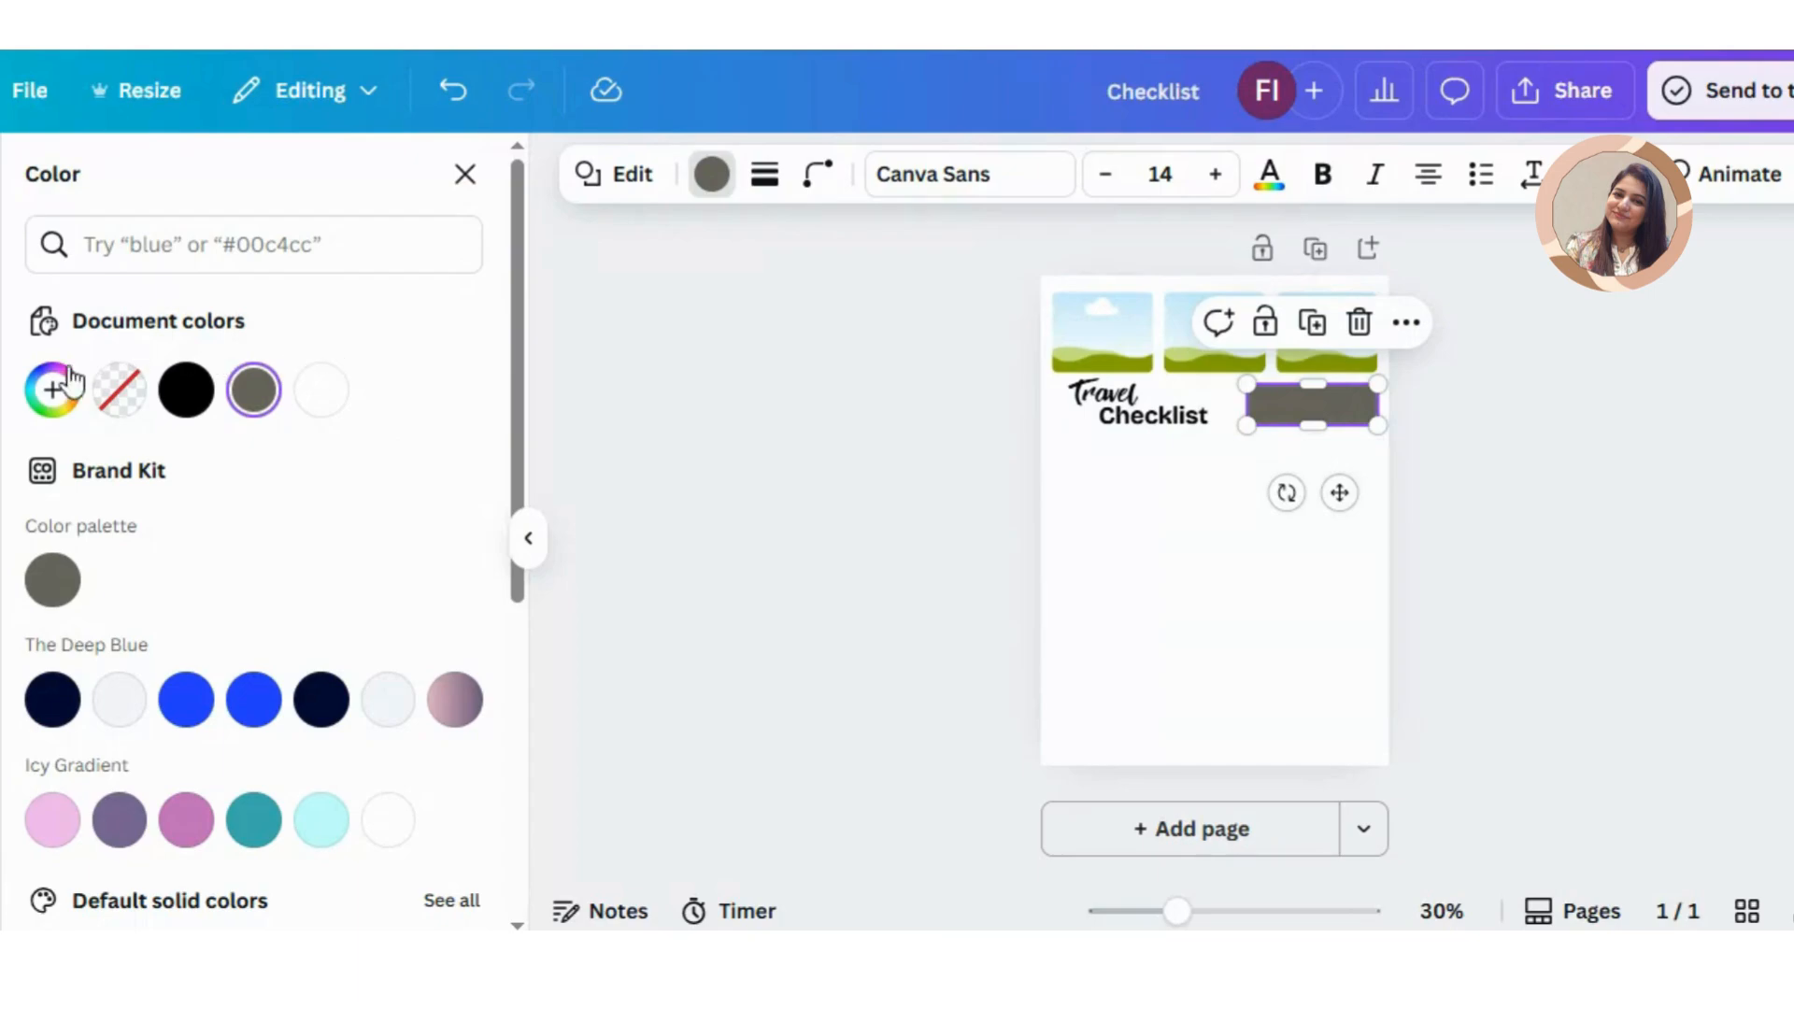
click(53, 390)
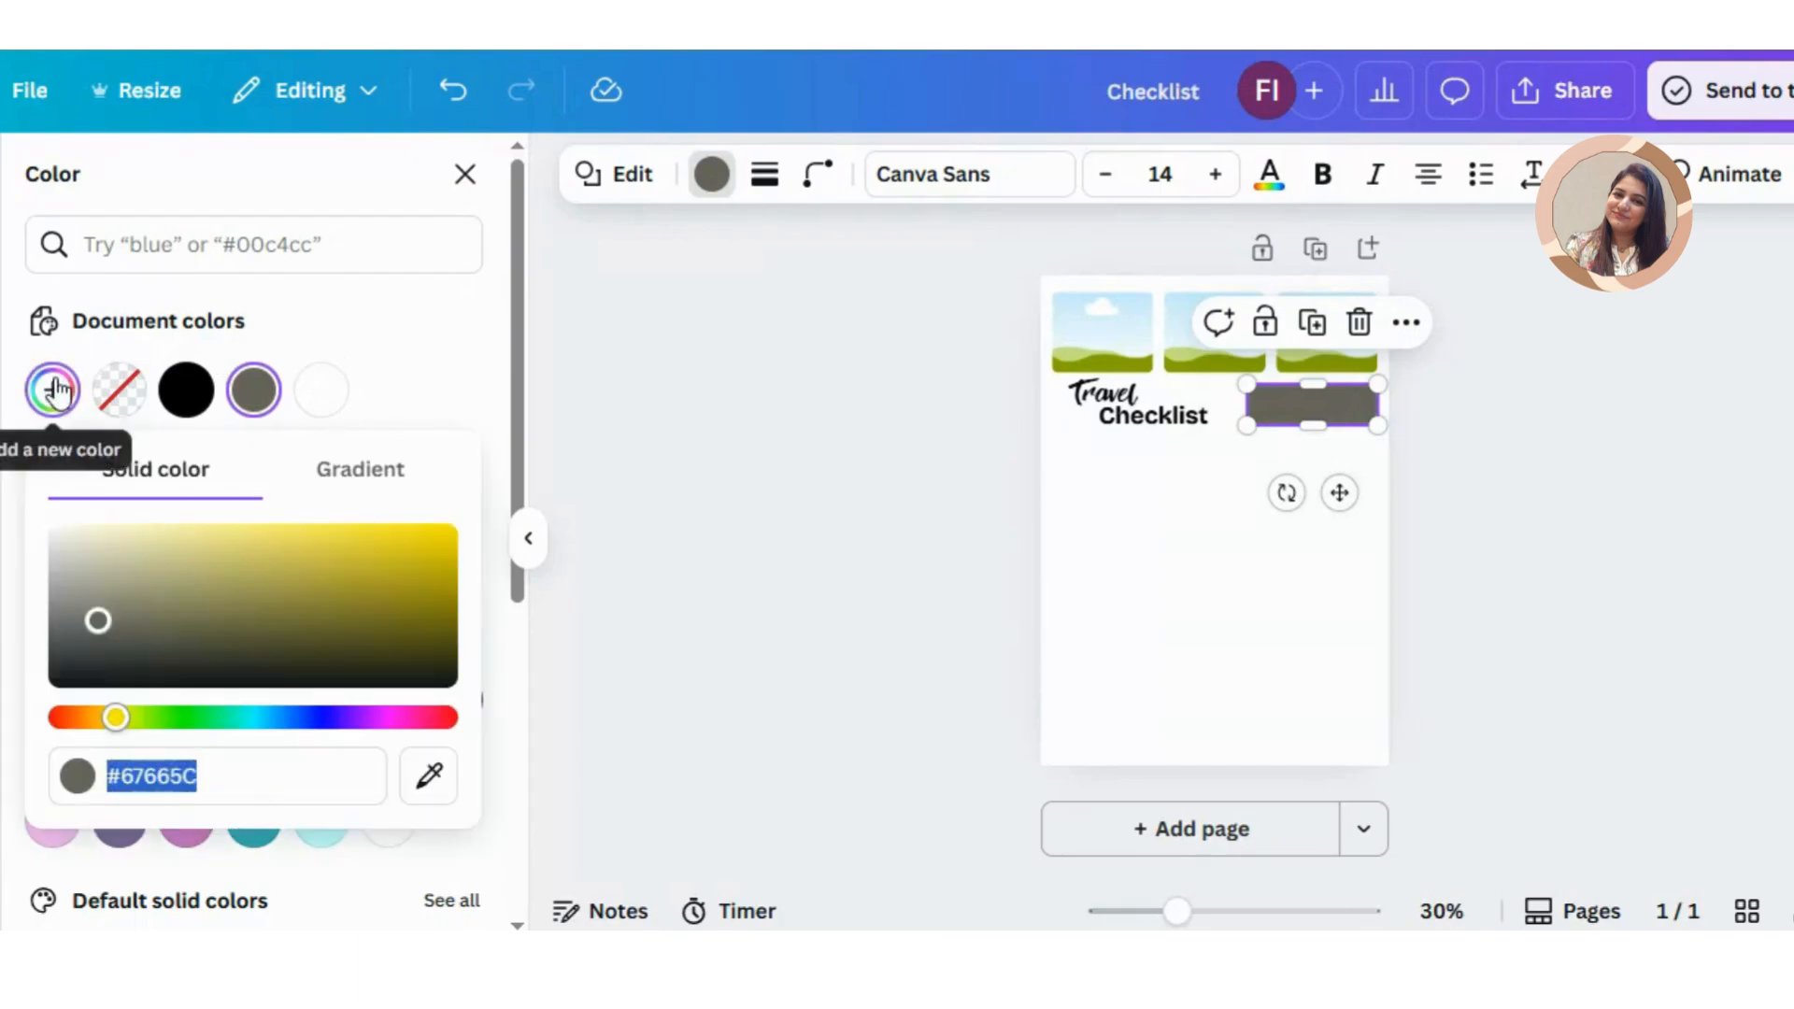
click(150, 542)
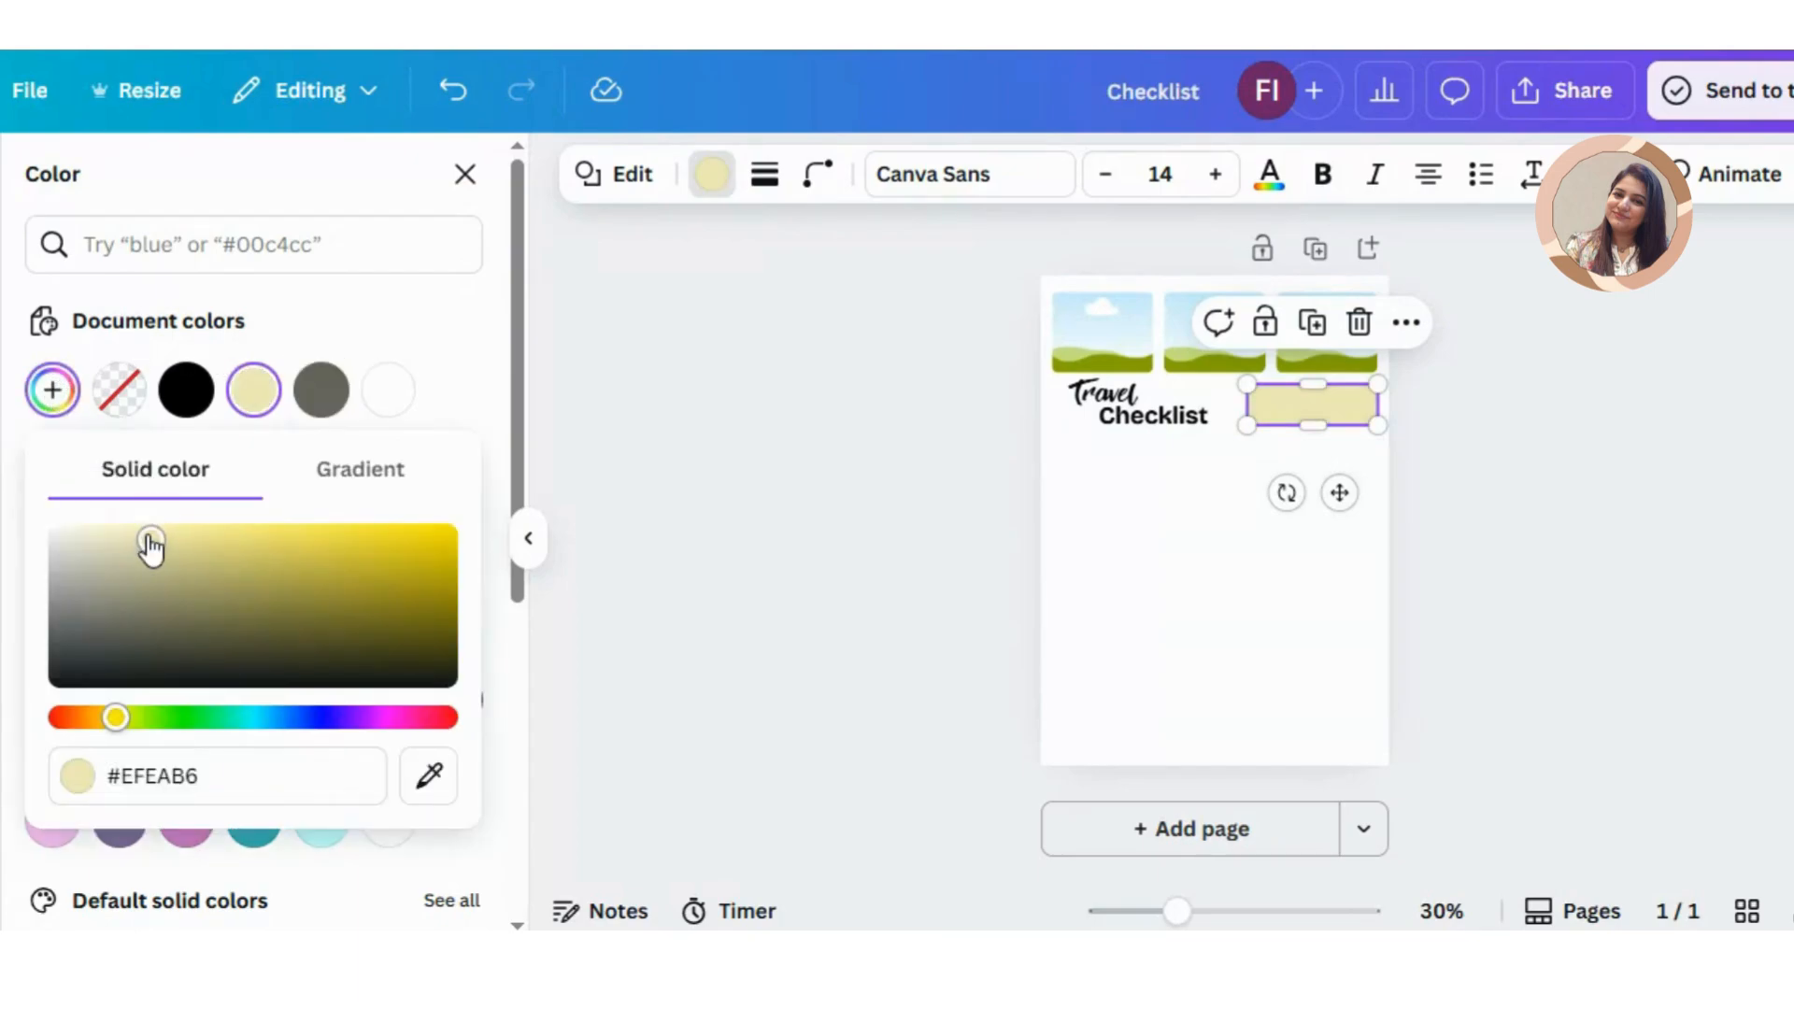
click(1169, 541)
Step: Label the yellow rectangle "Destination" in black text at size 20
click(1325, 409)
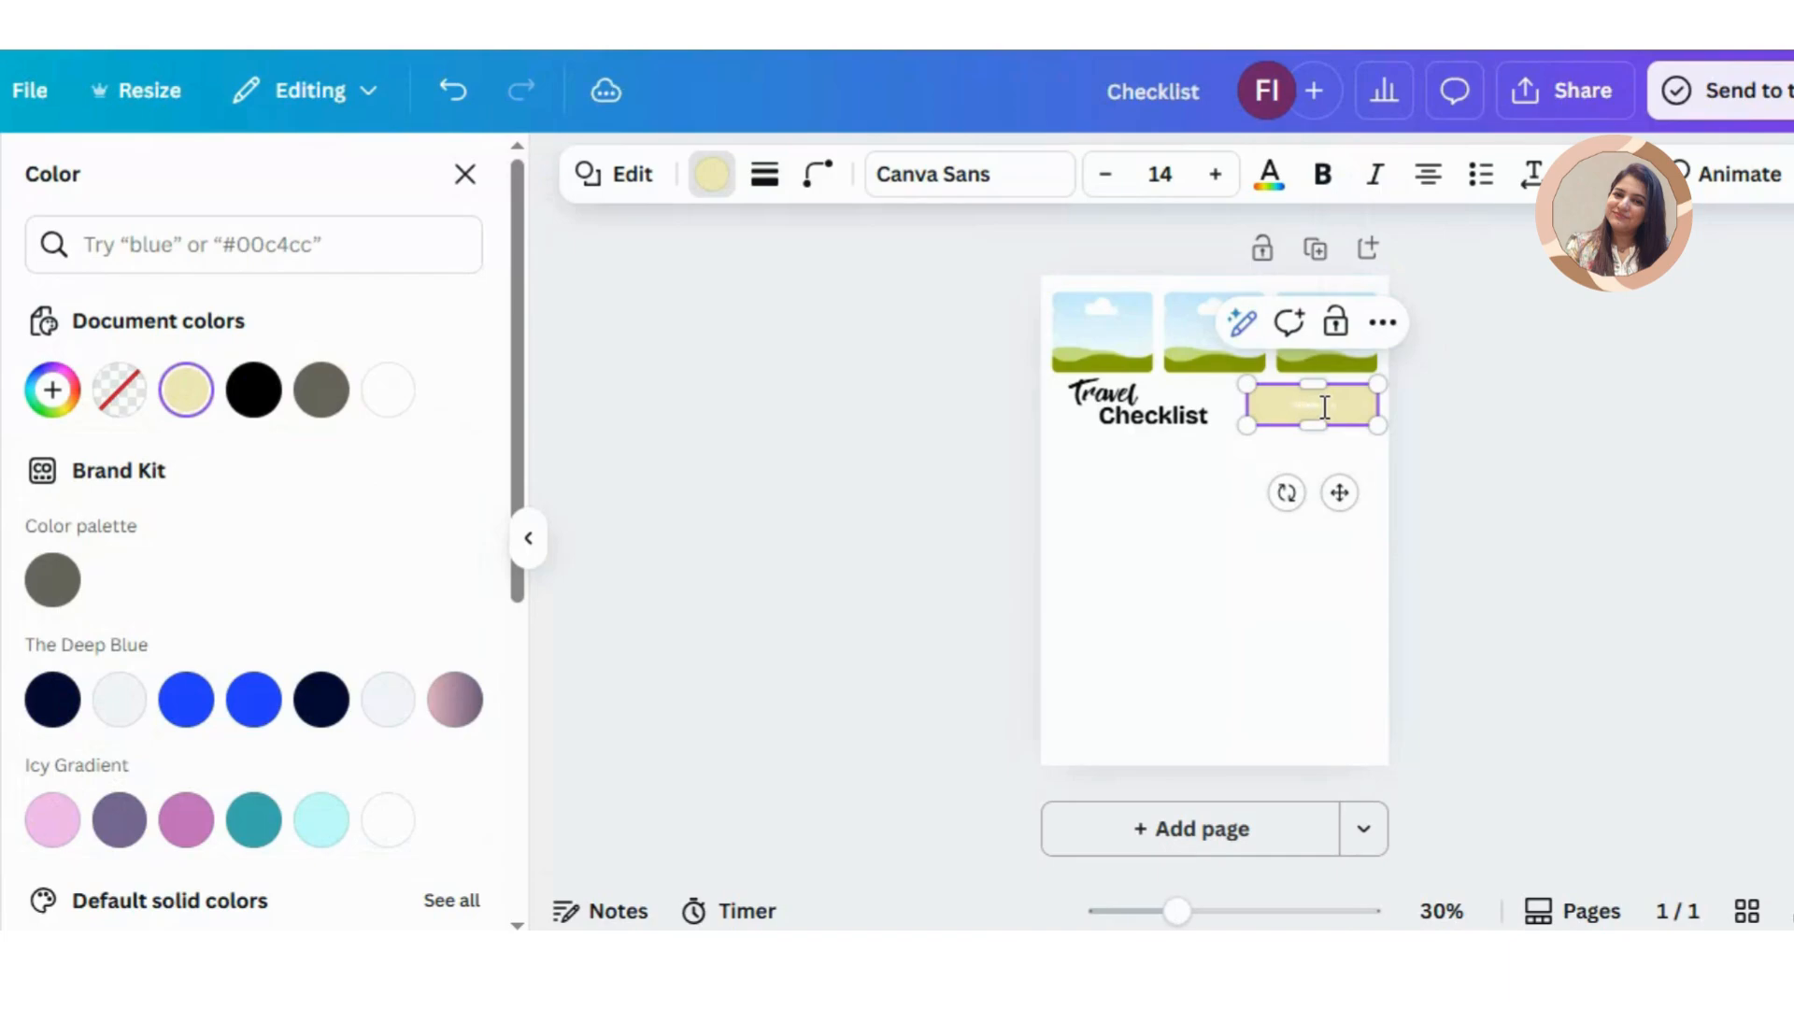
double_click(1325, 408)
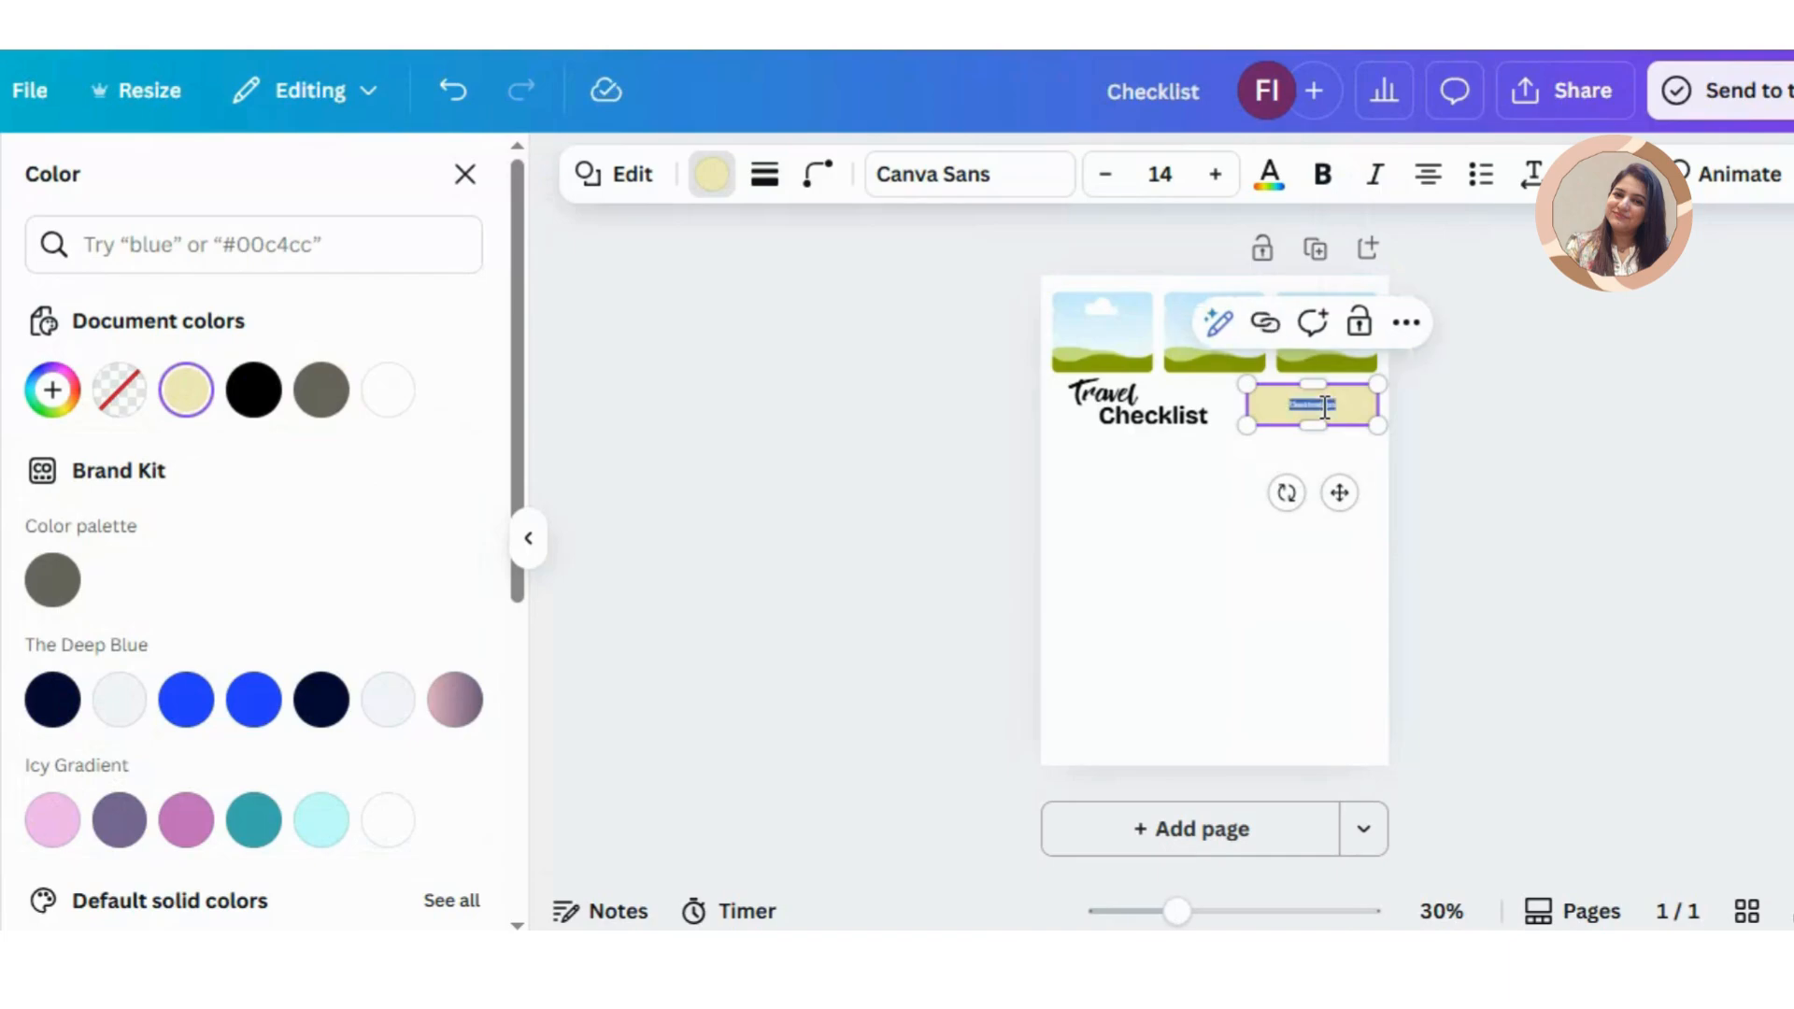
click(728, 187)
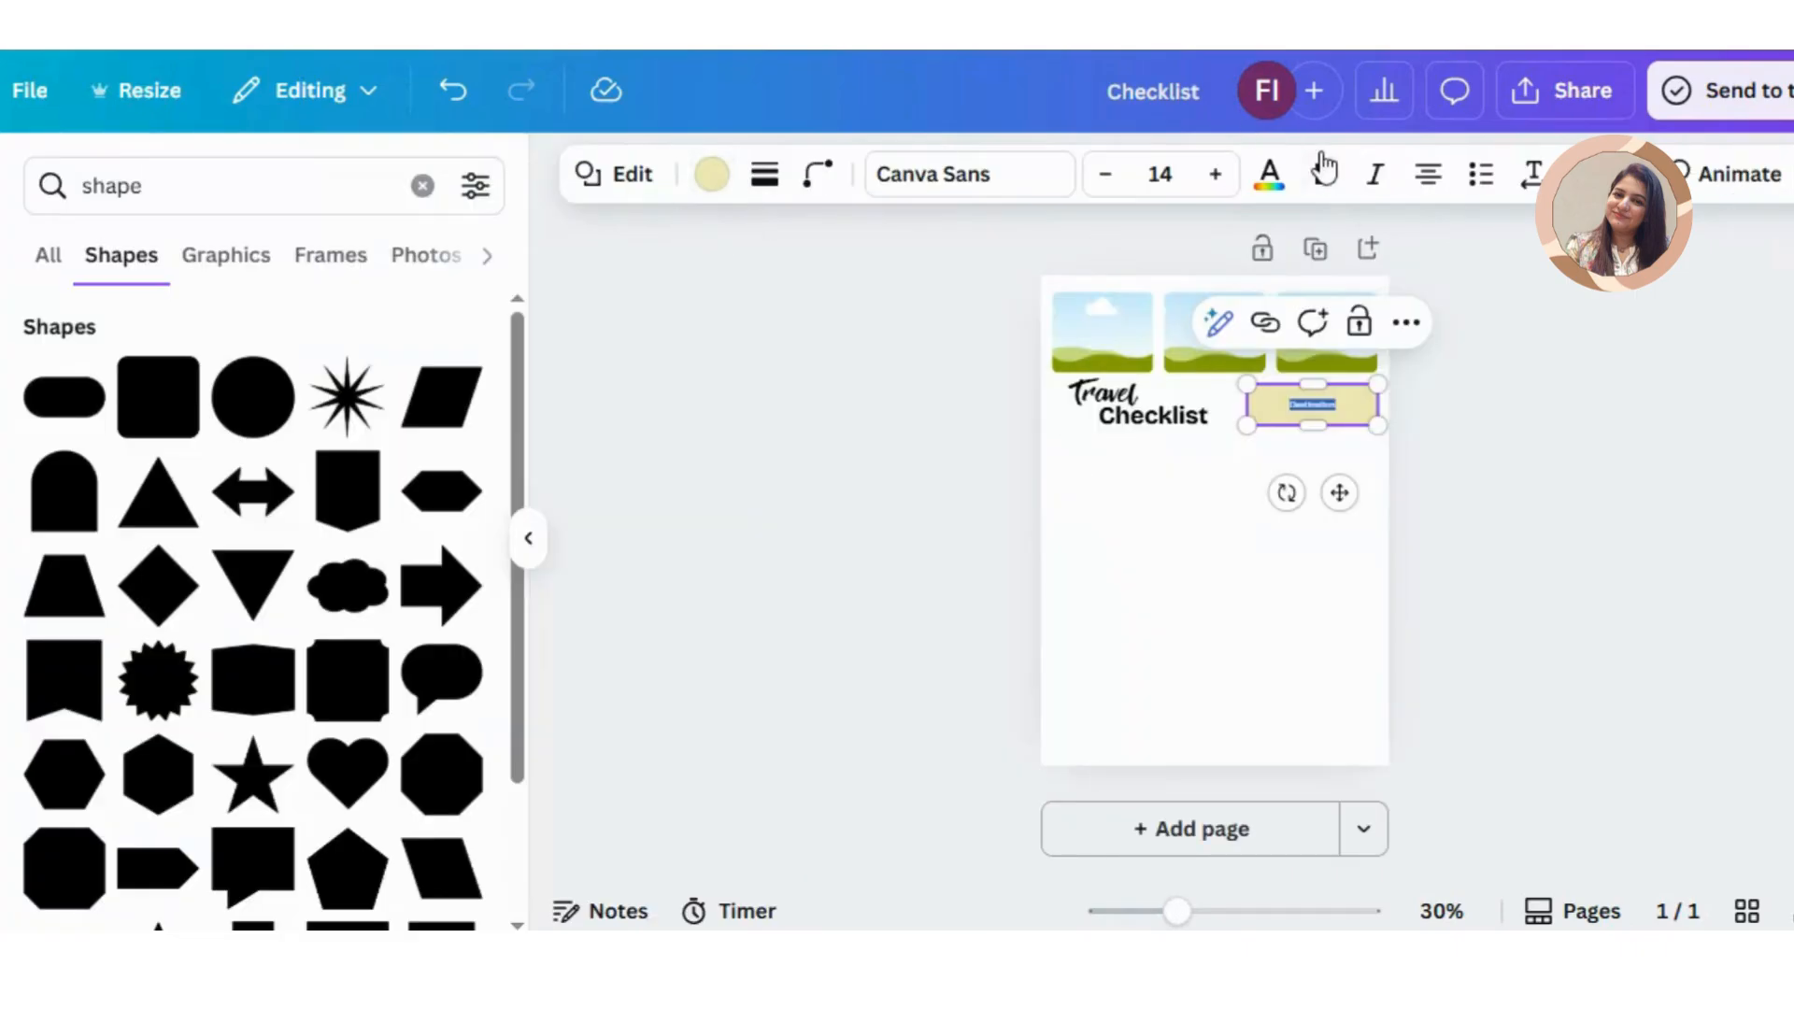
click(1269, 183)
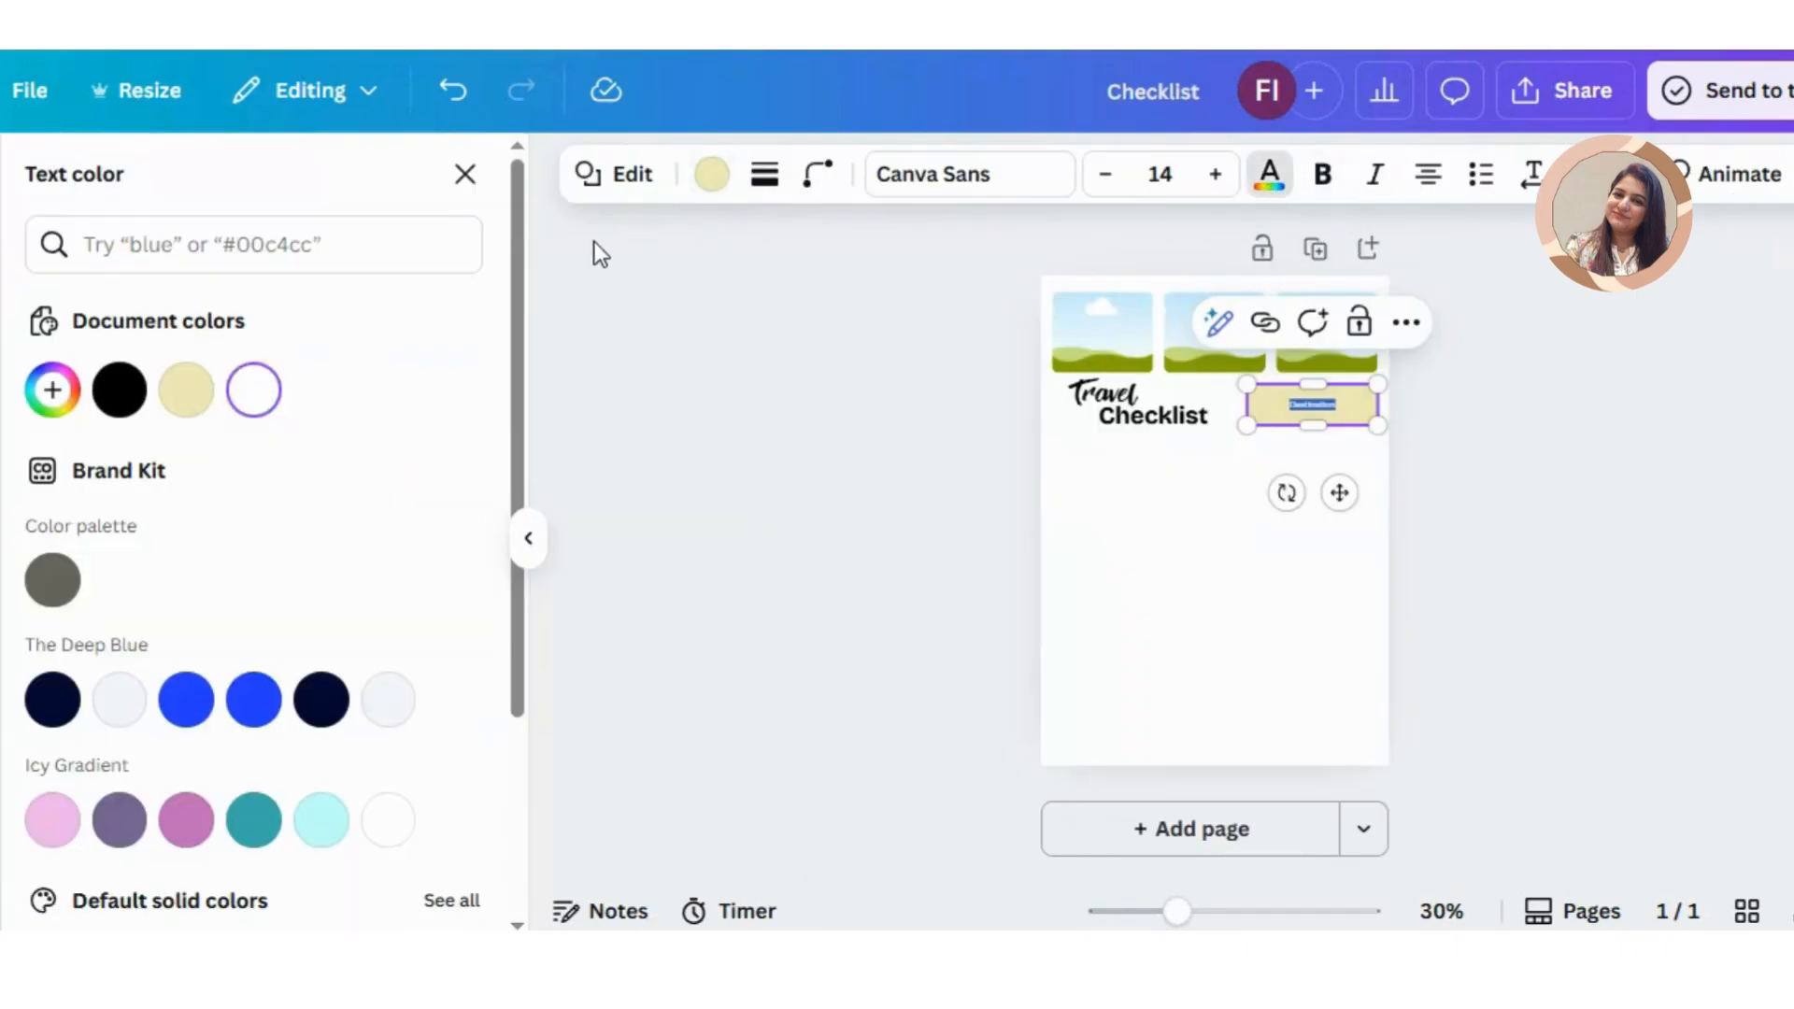
click(119, 389)
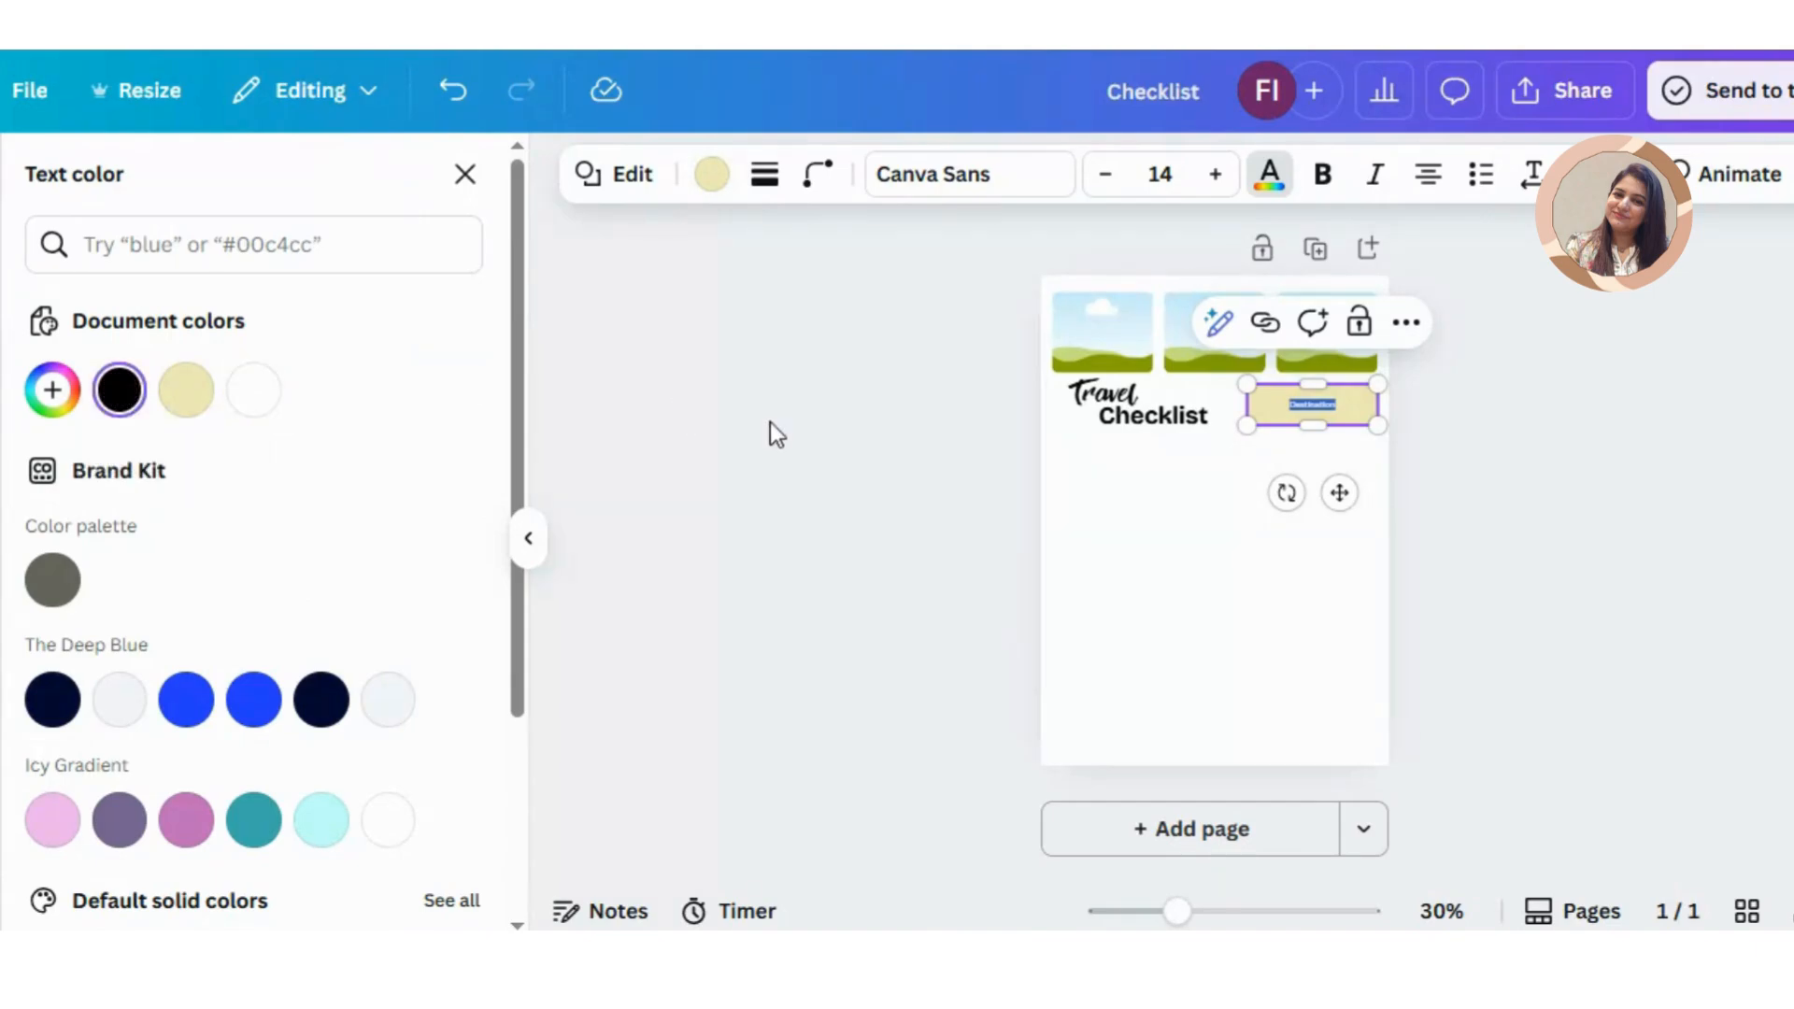
click(1216, 175)
click(1215, 176)
click(1216, 175)
click(1216, 176)
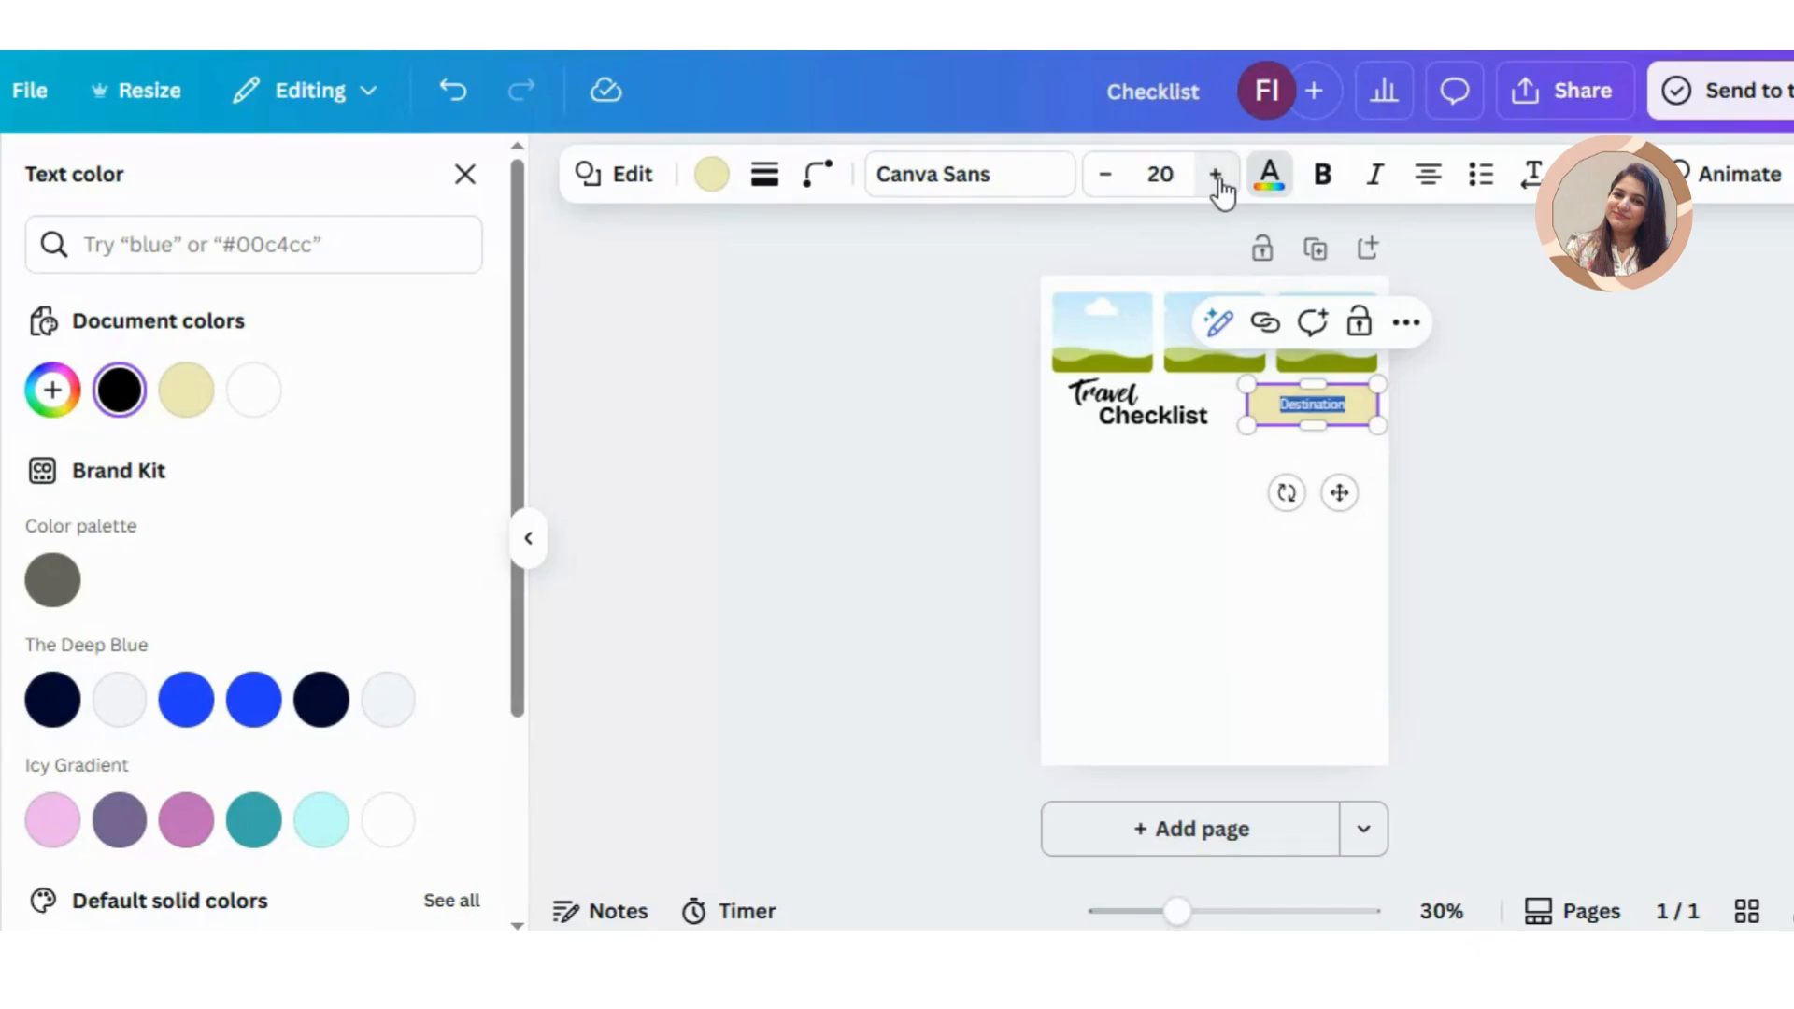
click(1239, 503)
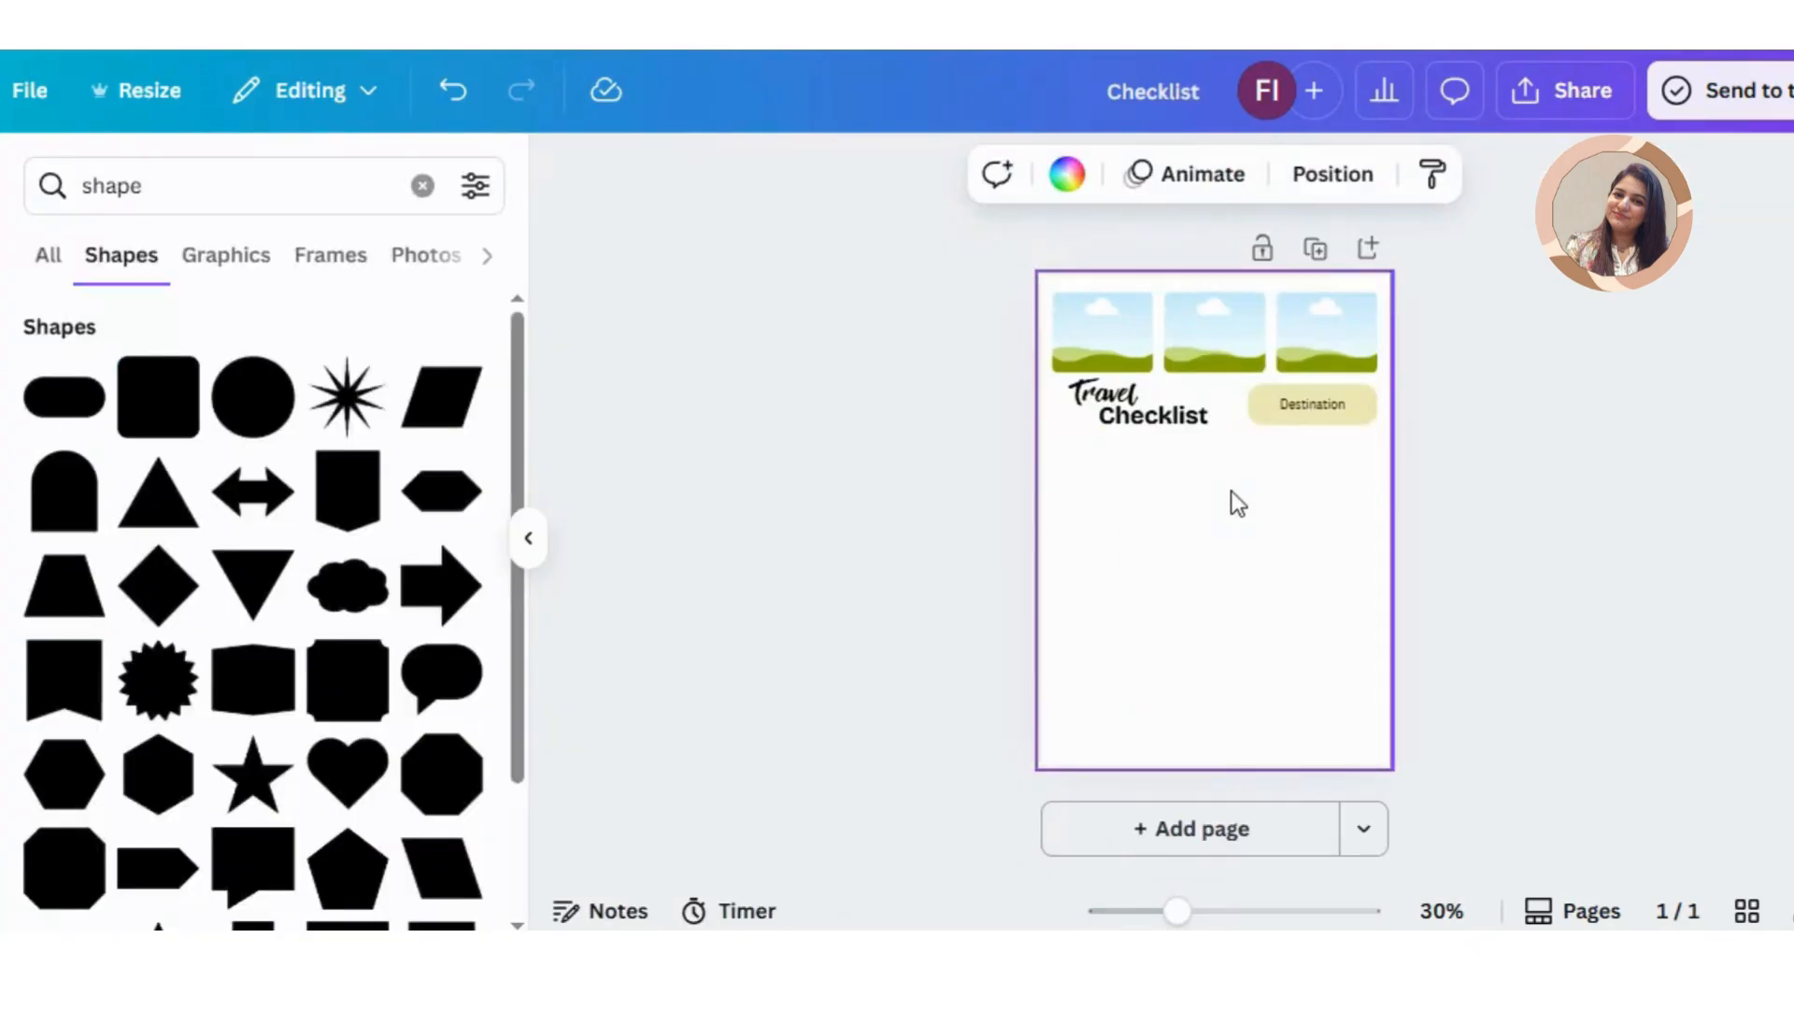
click(1368, 401)
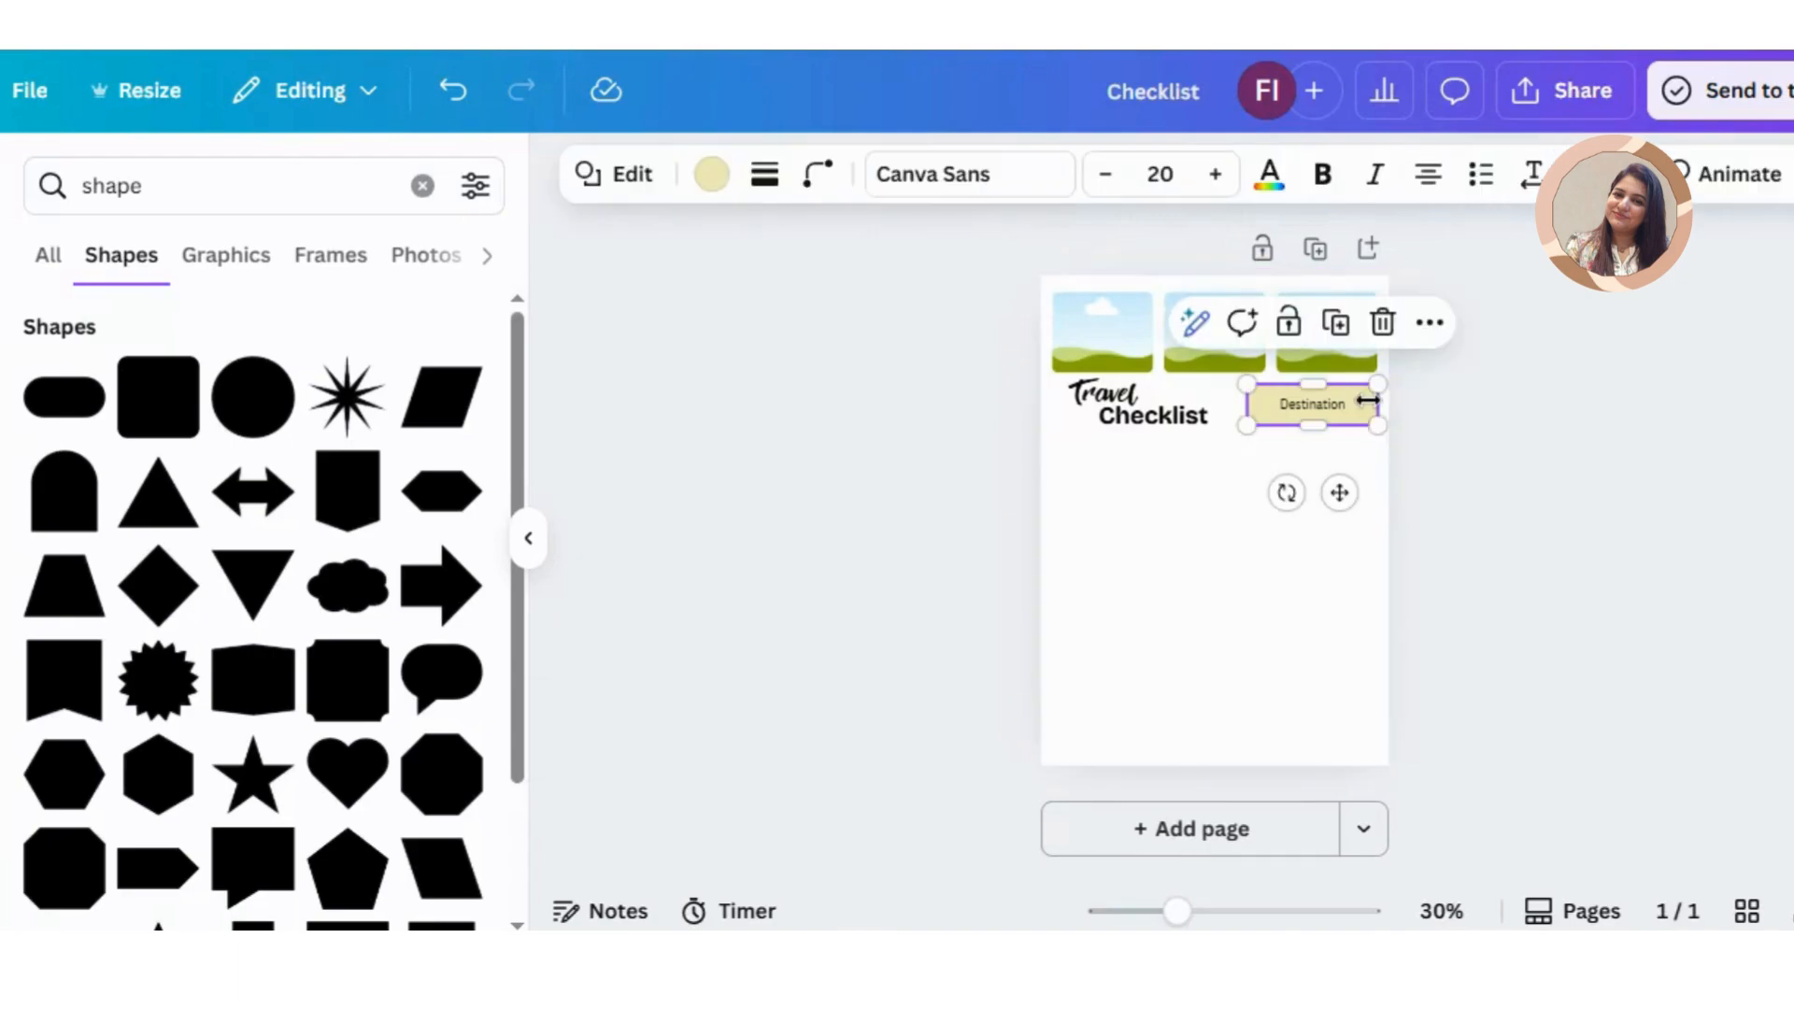
Step: Duplicate the yellow Destination box, align the copy directly beneath it and relabel it "Dates"
key(ctrl+d)
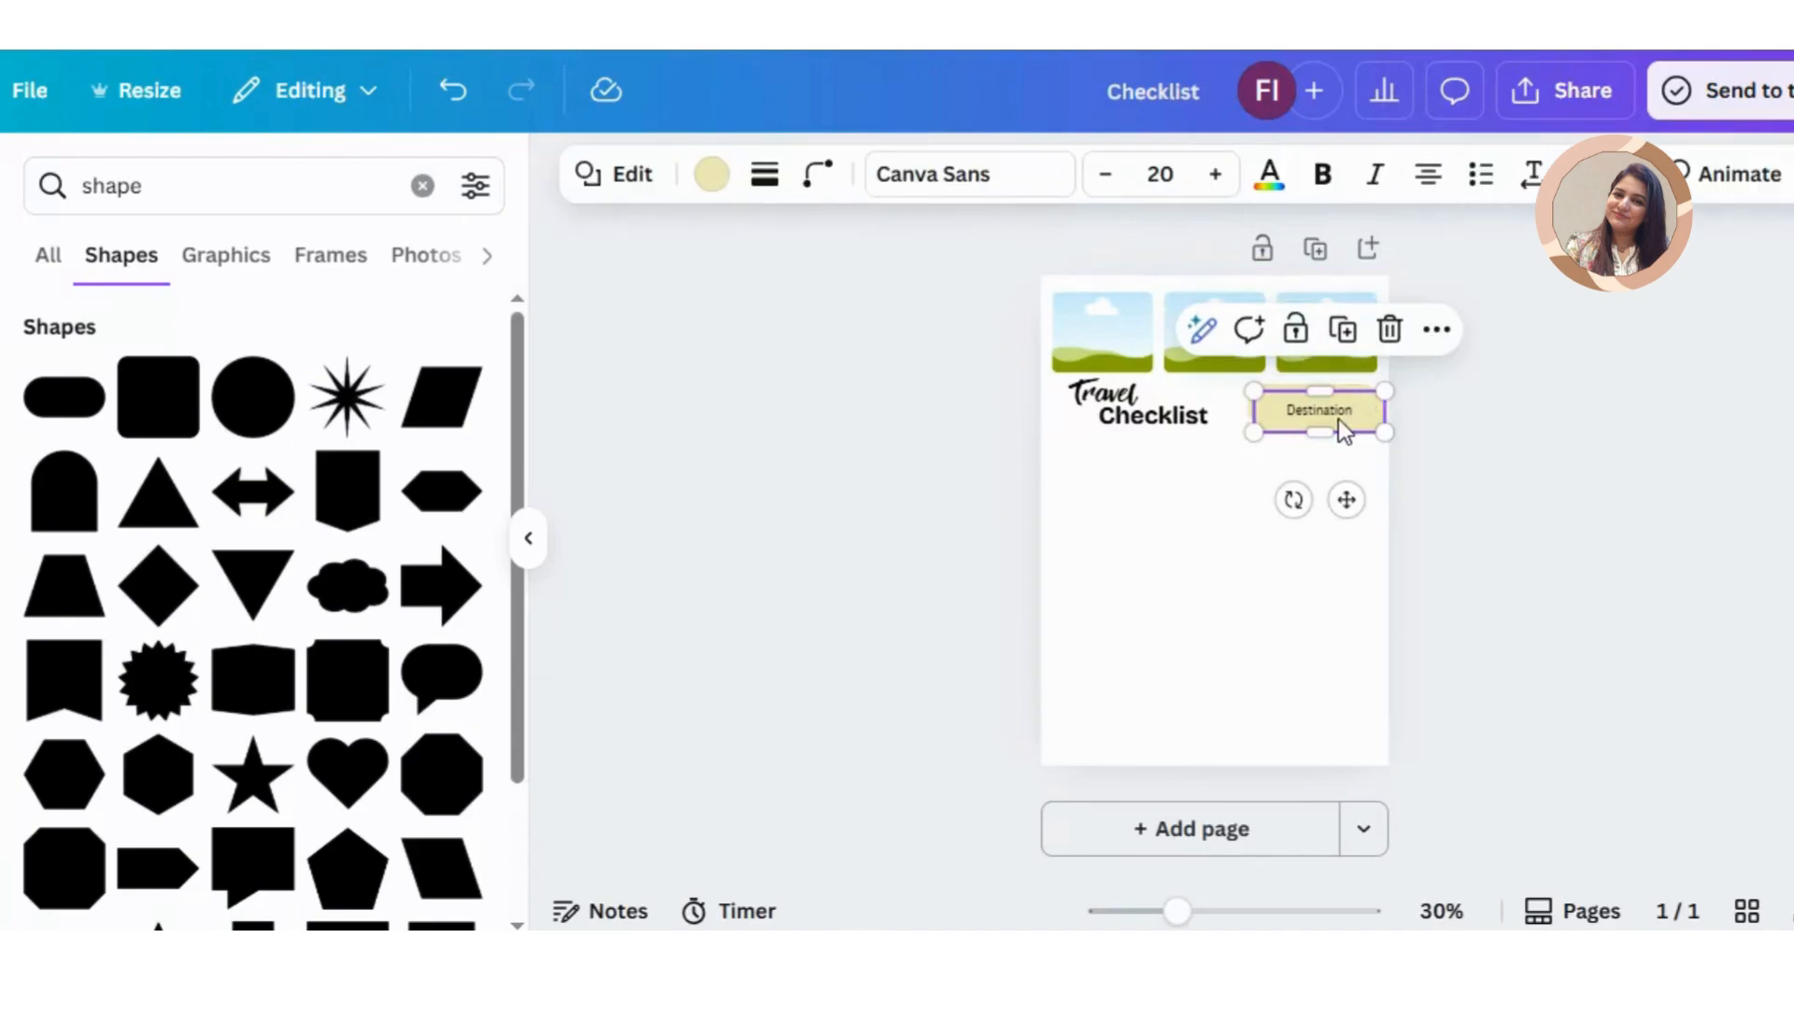
drag(1346, 421, 1333, 457)
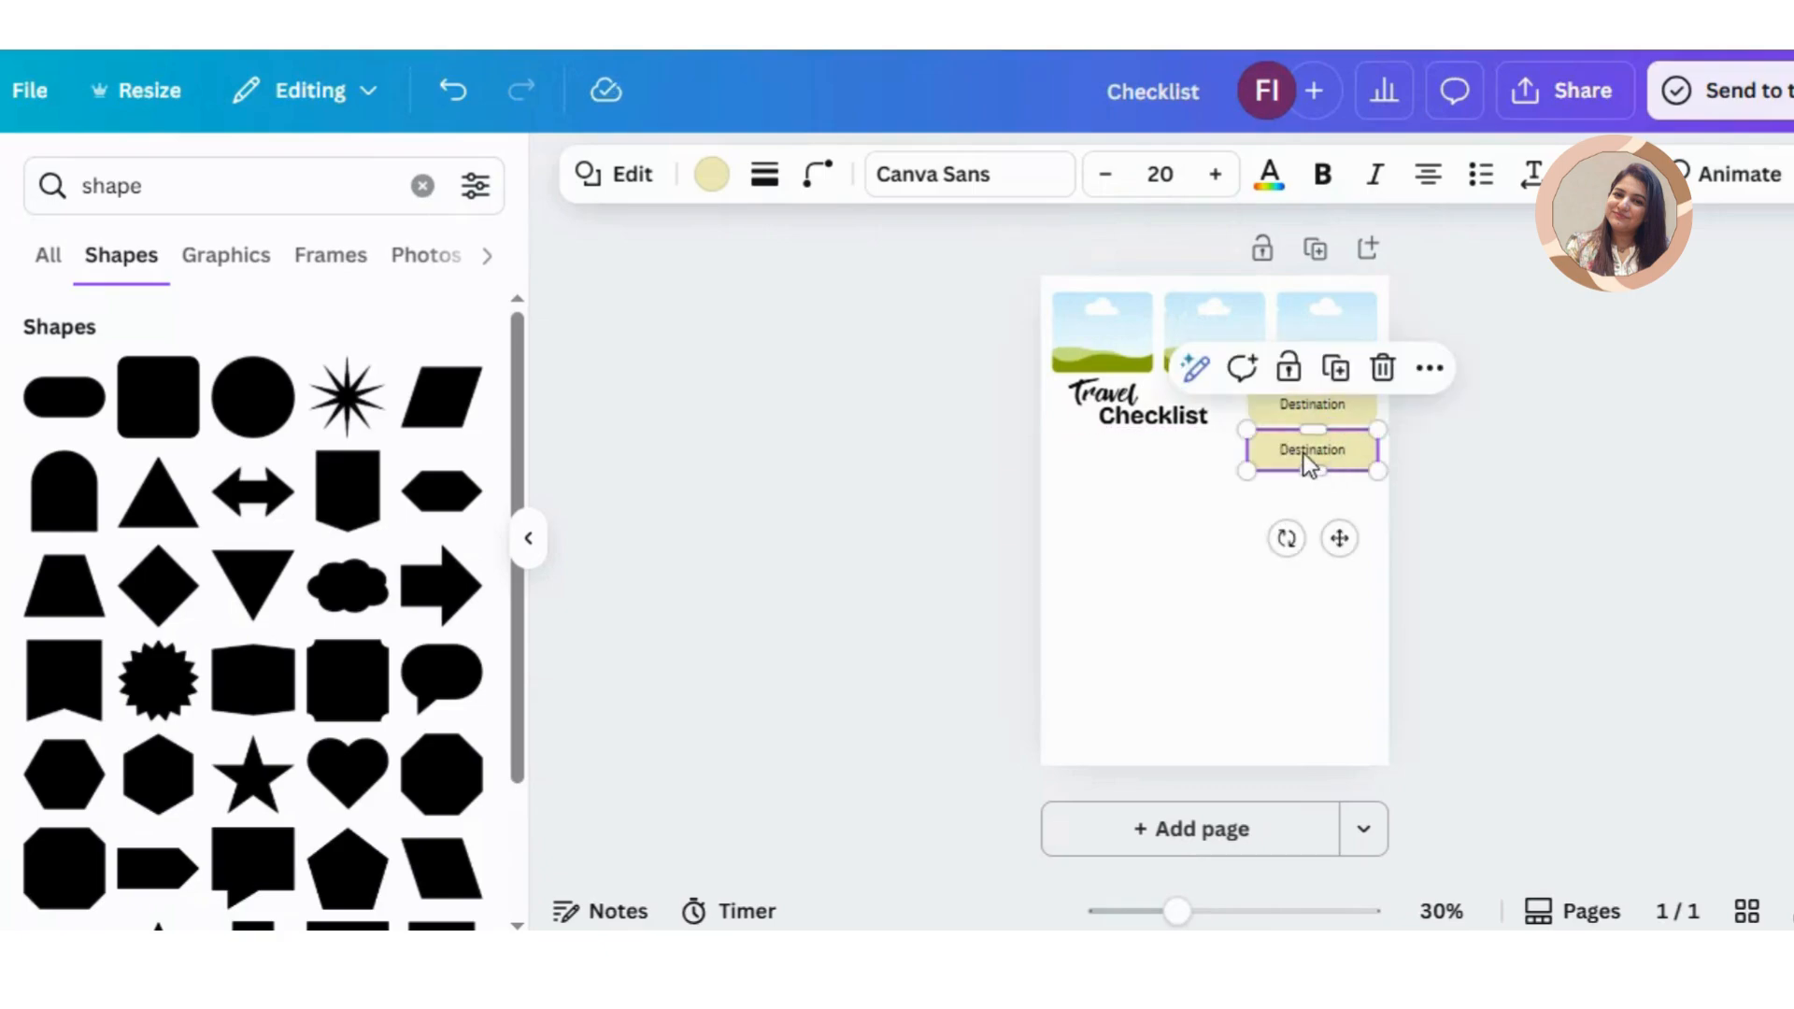
double_click(1304, 452)
text(Dates)
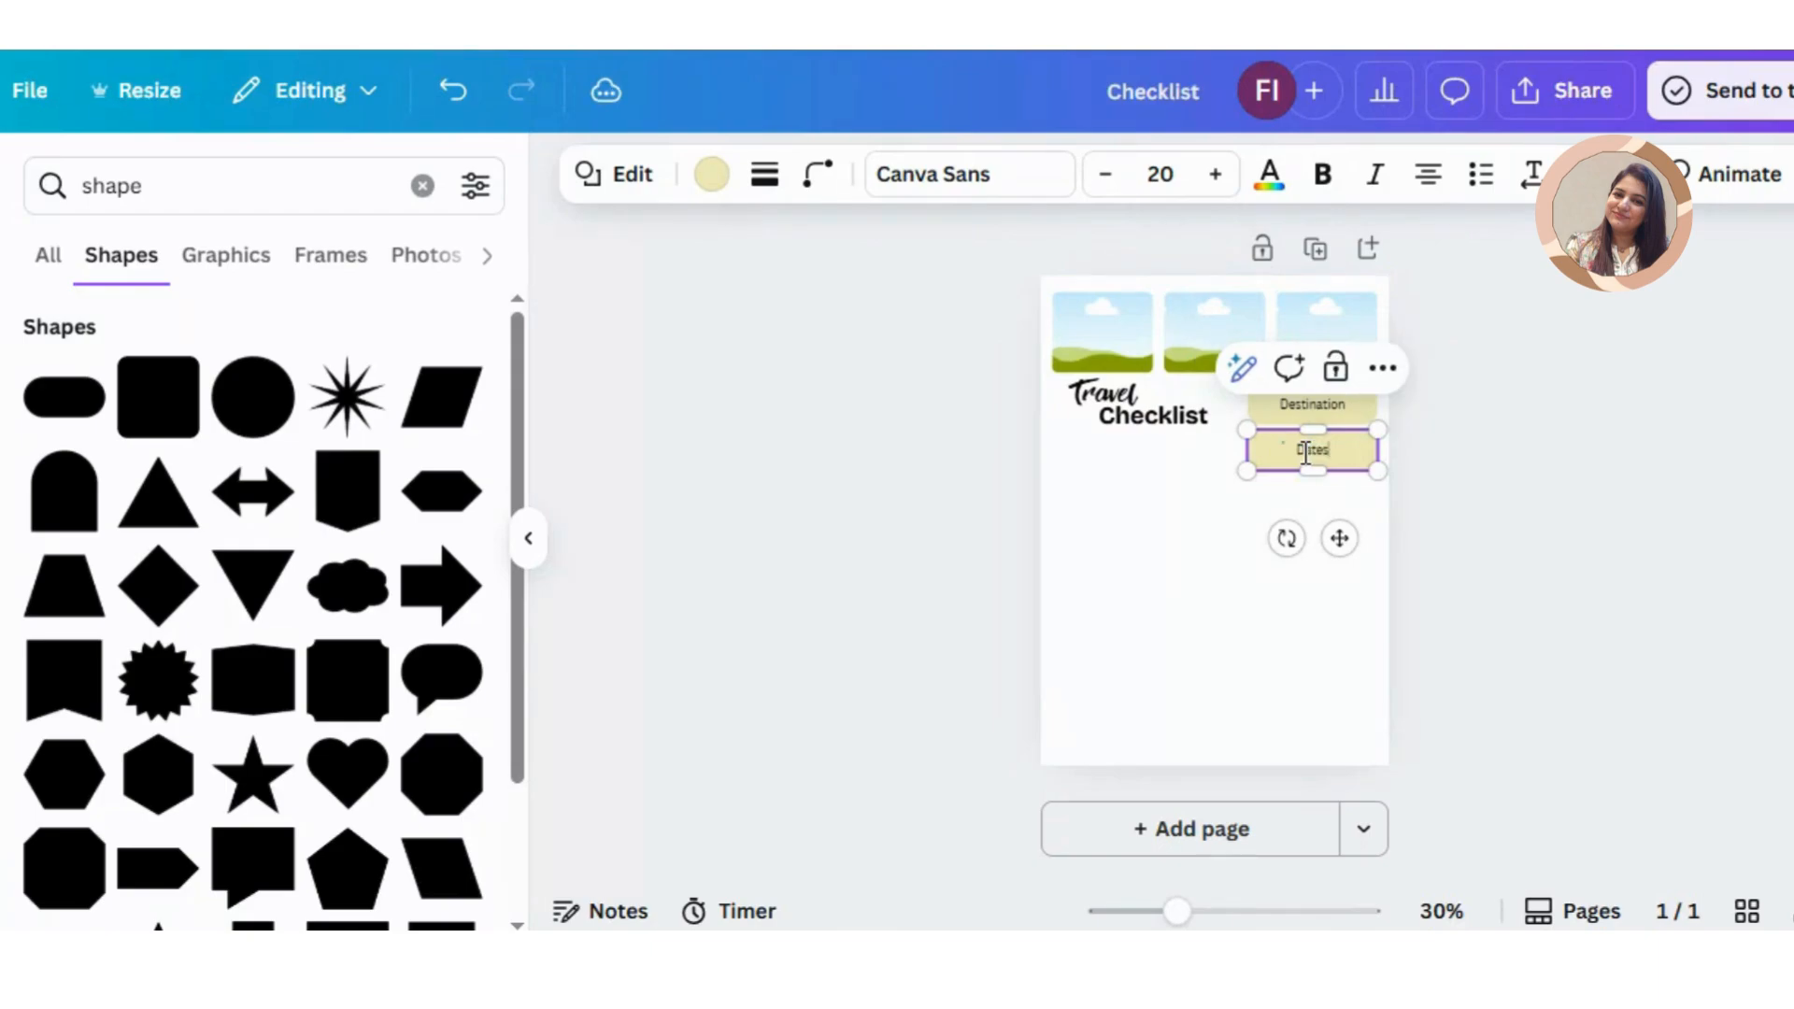
click(1258, 497)
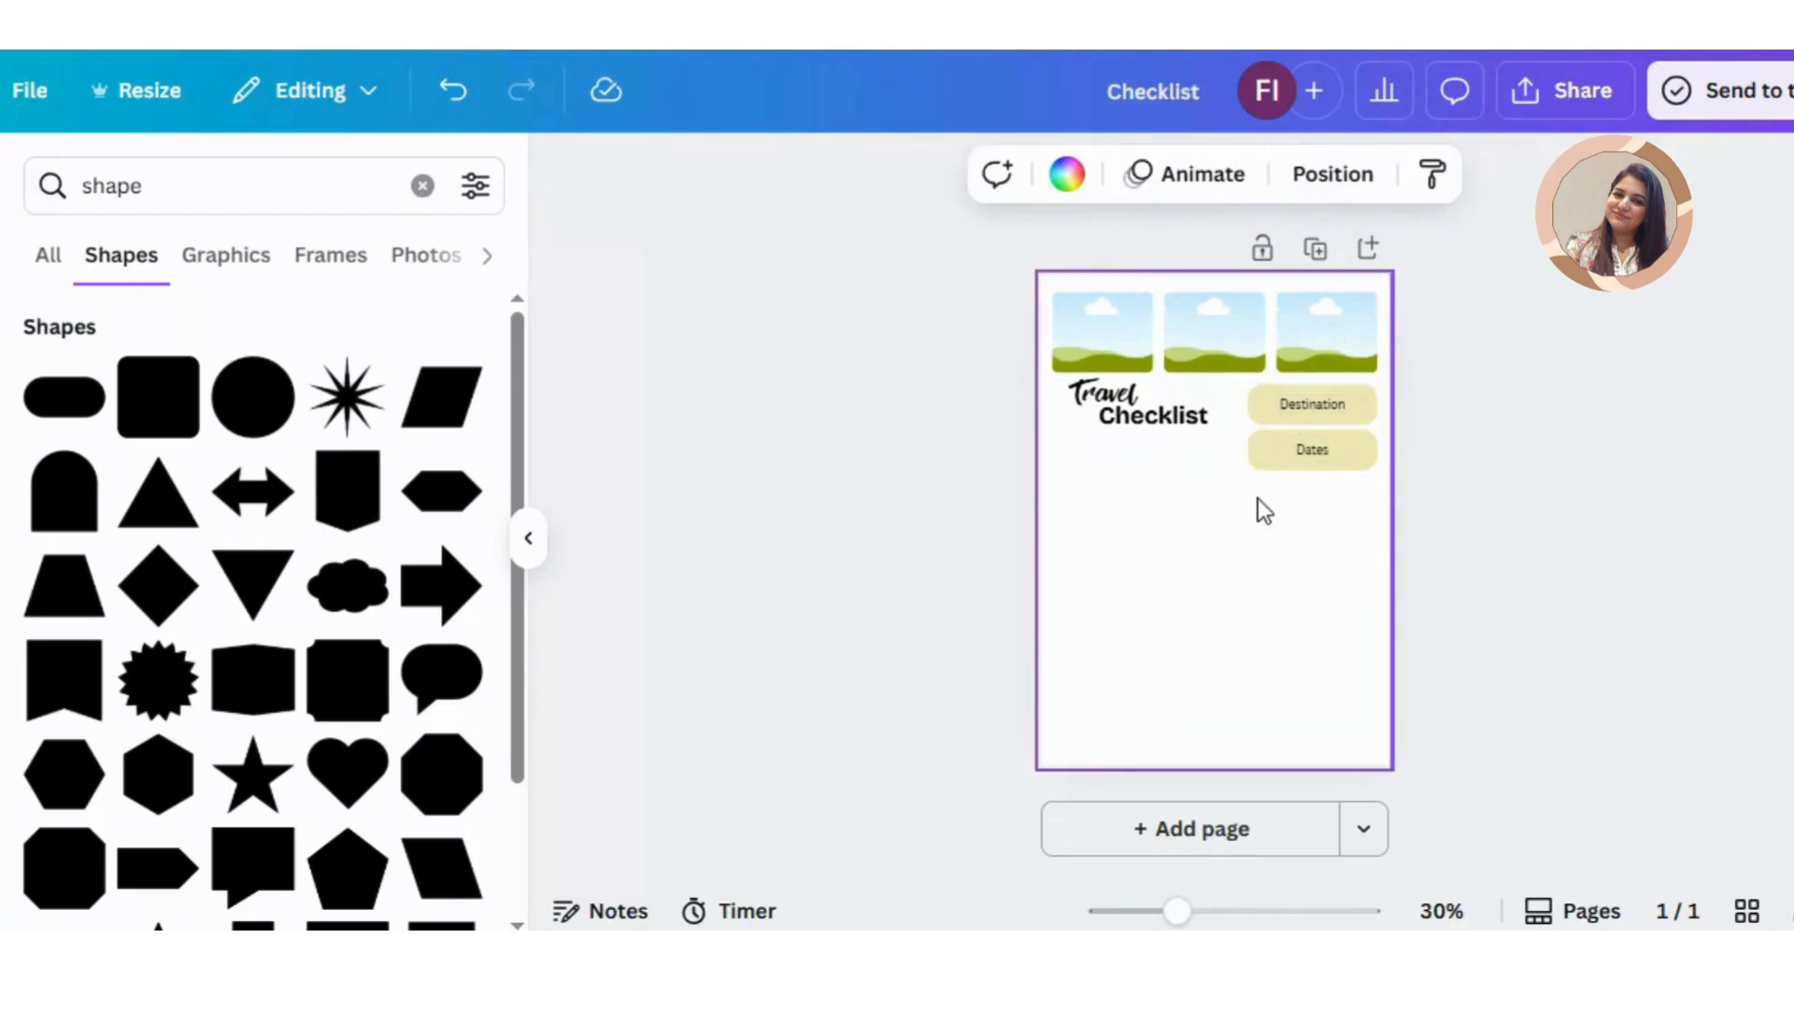
Step: Make a blank copy of the Dates box along the bottom of the page, about 19.7 wide and 3.4 high
click(1310, 456)
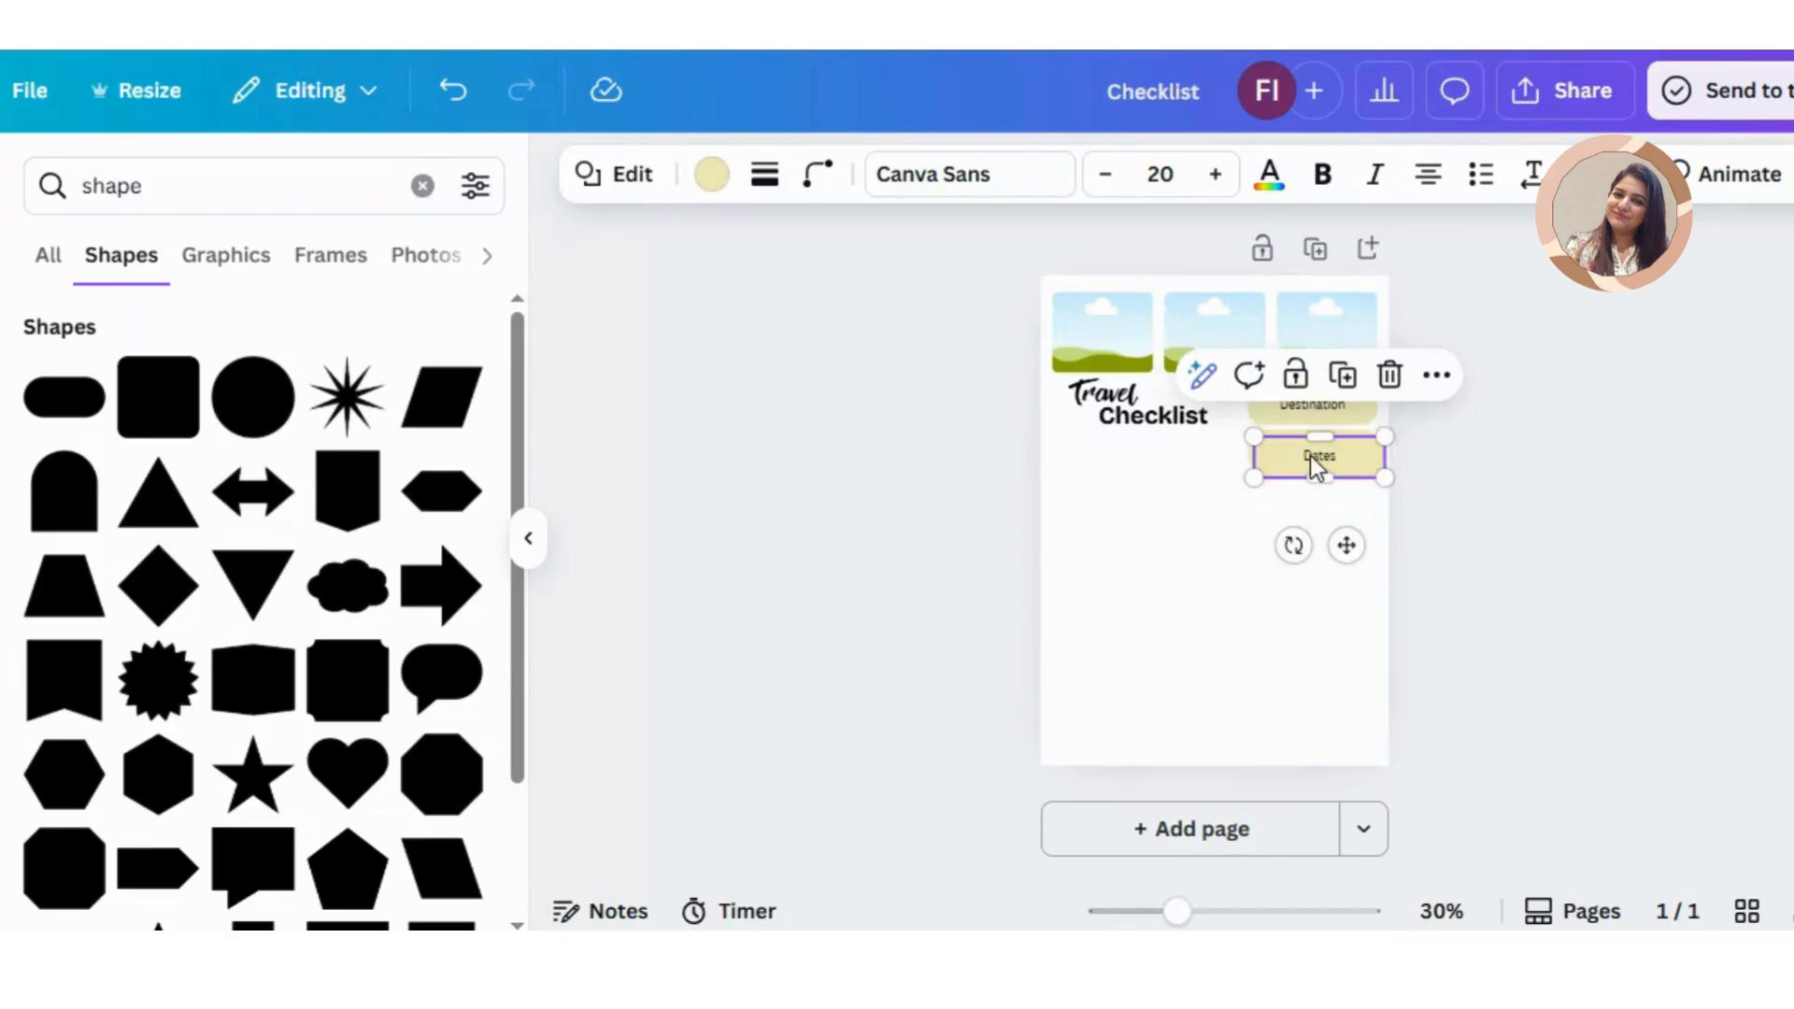
key(ctrl+d)
drag(1311, 456, 1383, 776)
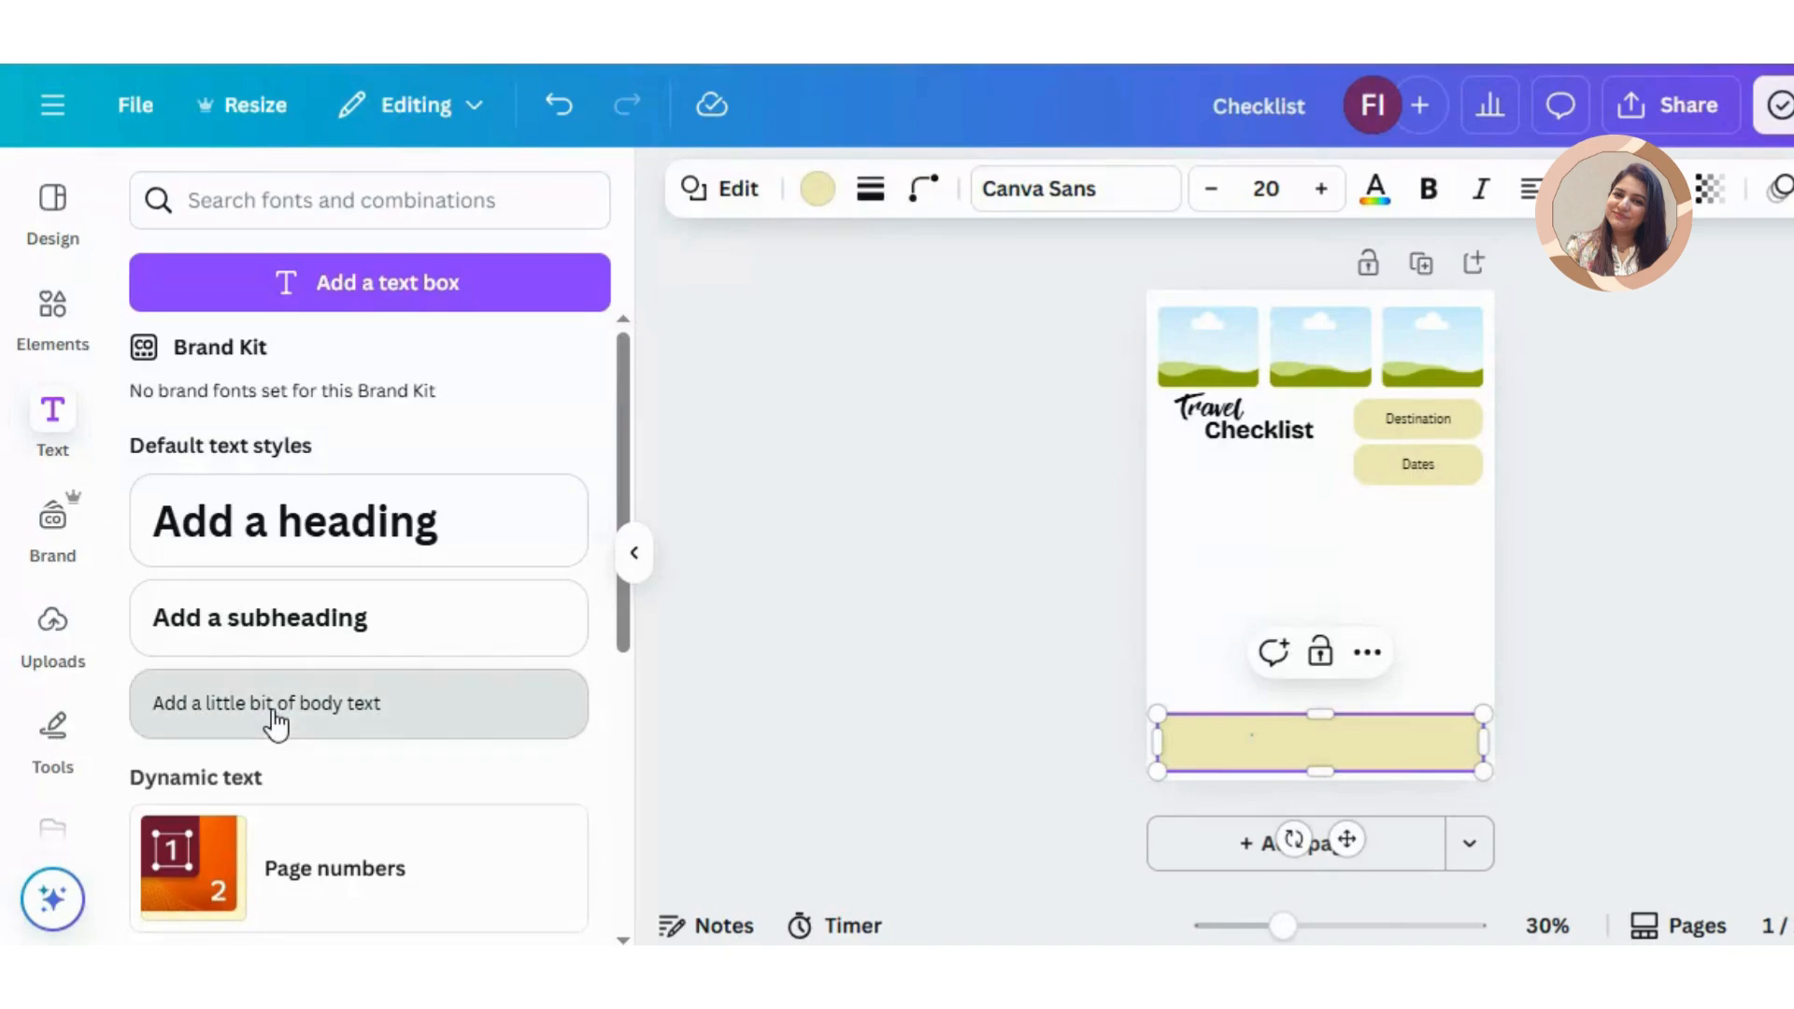
Step: Add the body text "Notes" and place it in the upper-left corner of the wide yellow box
click(164, 709)
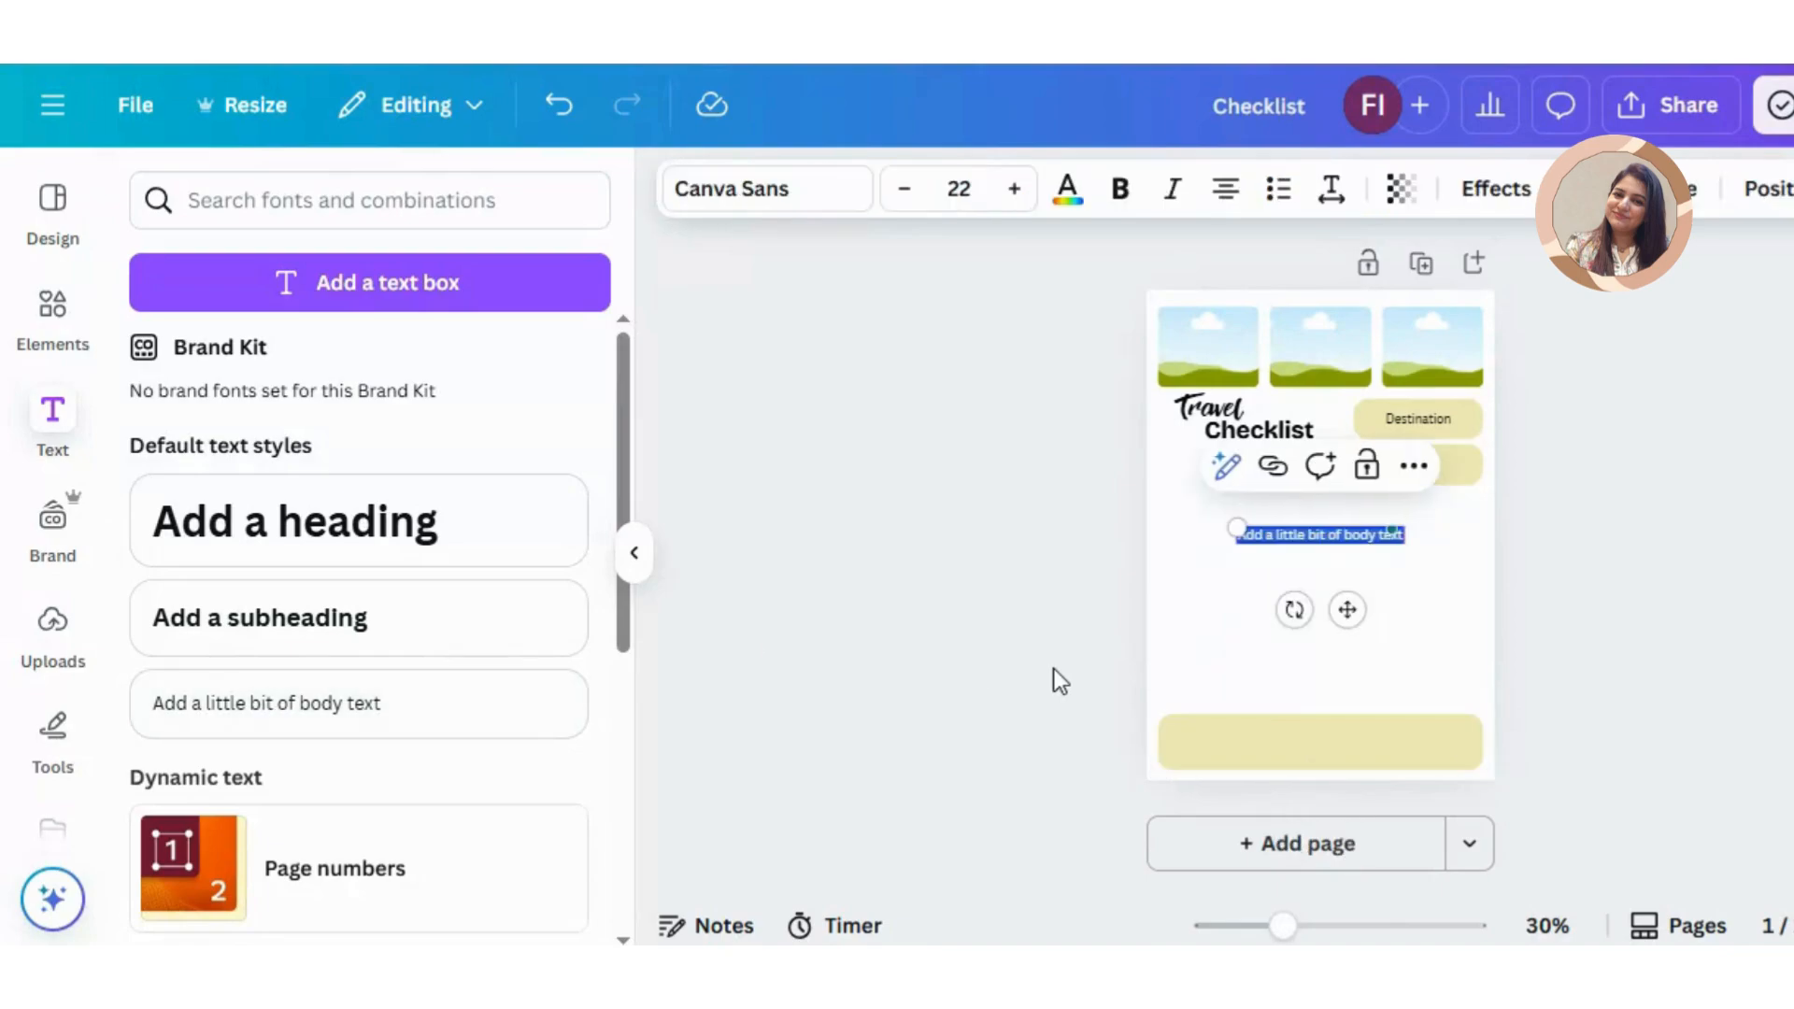
text(Notes)
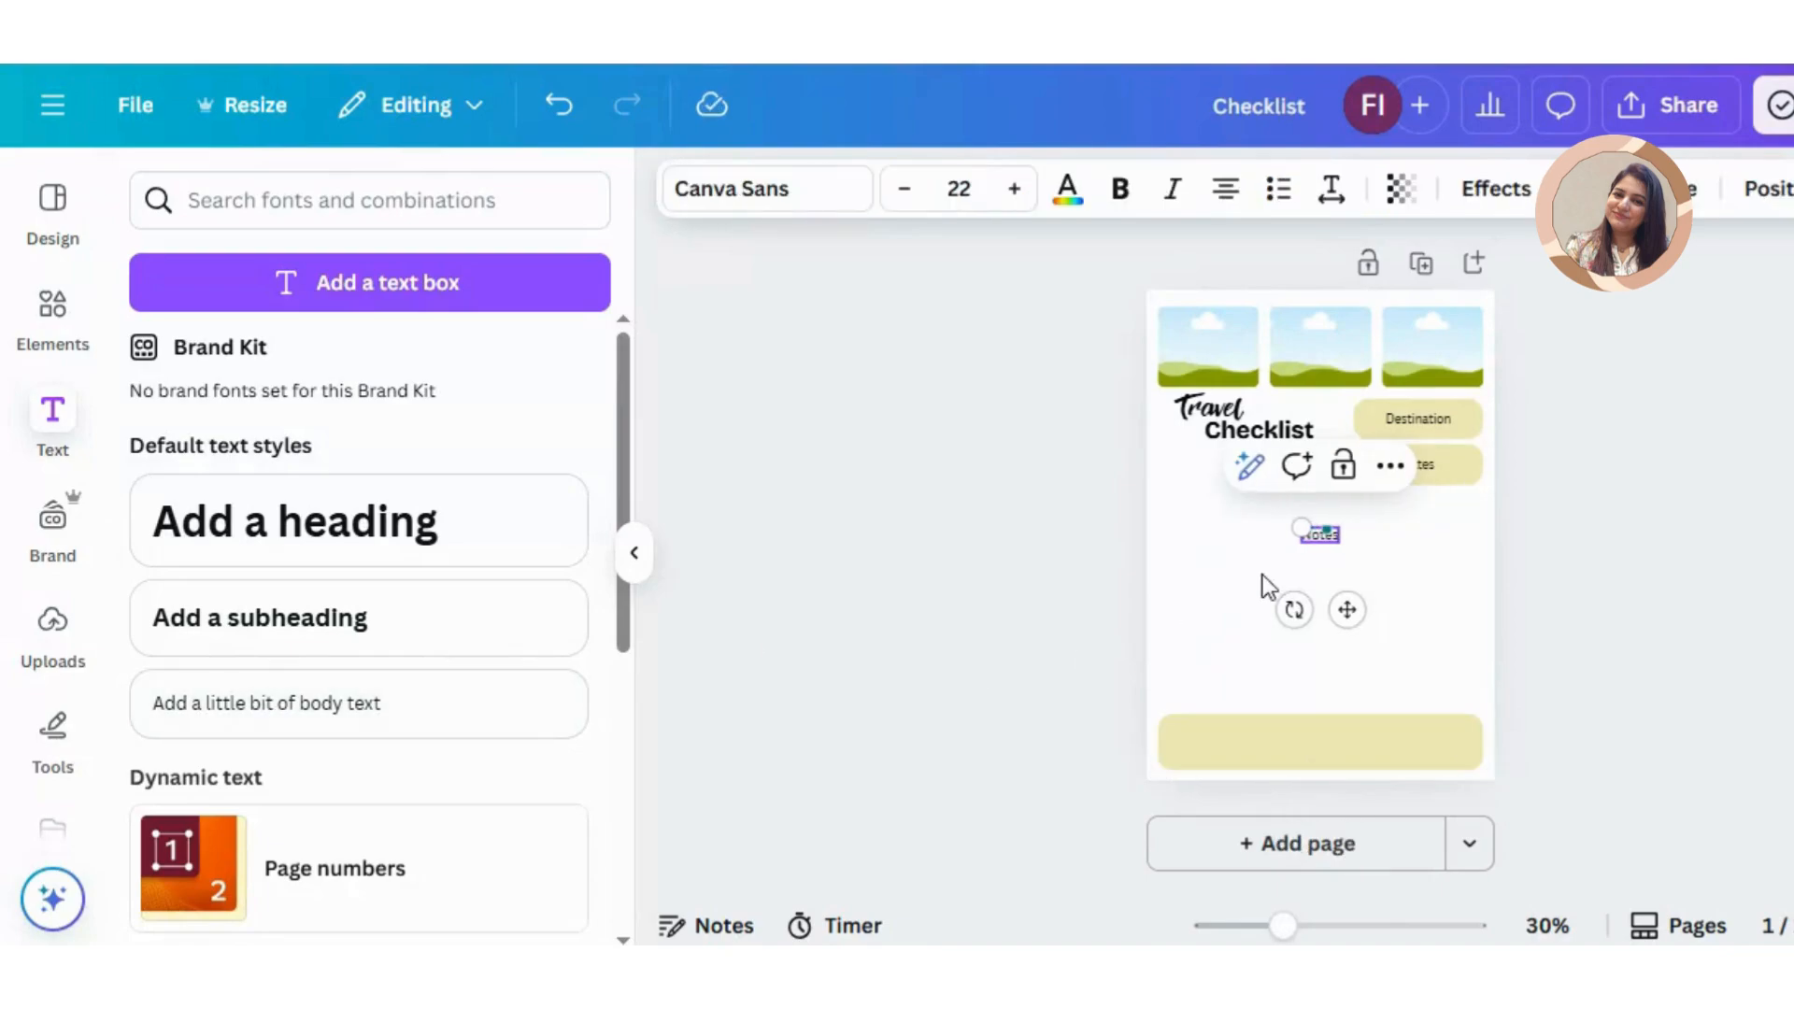
click(1483, 580)
drag(1319, 535, 1186, 729)
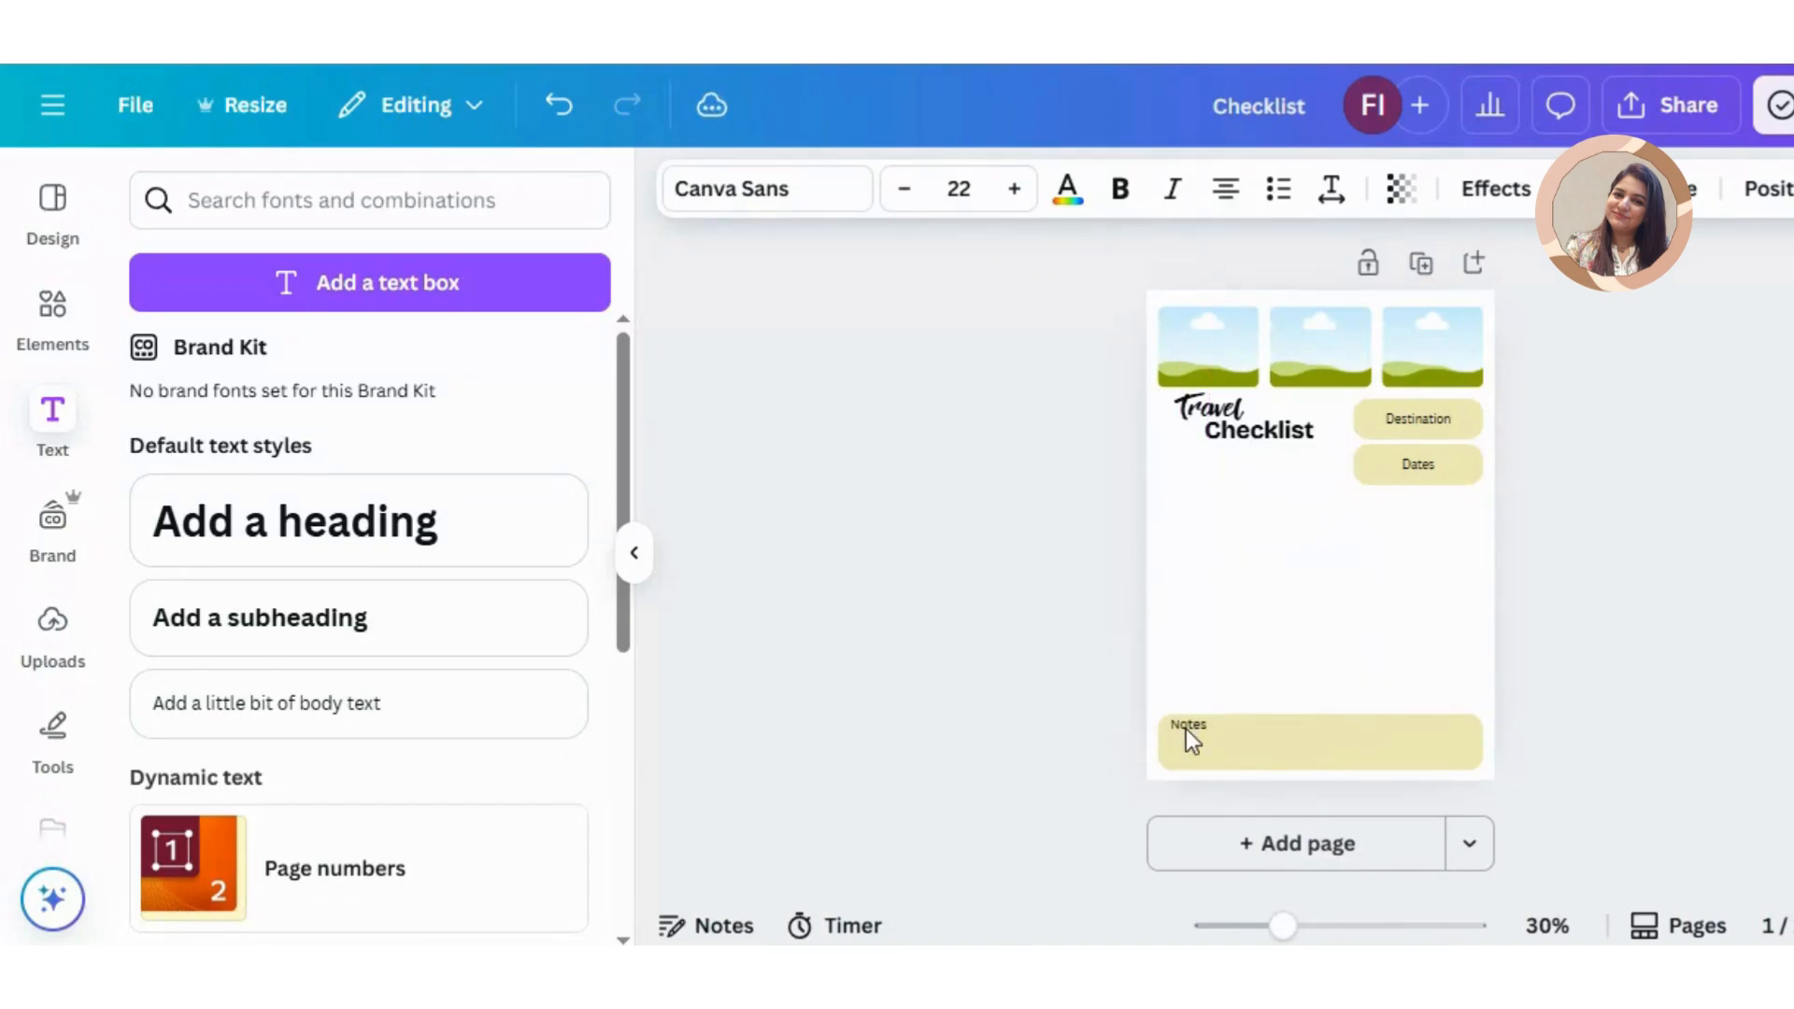
double_click(1186, 729)
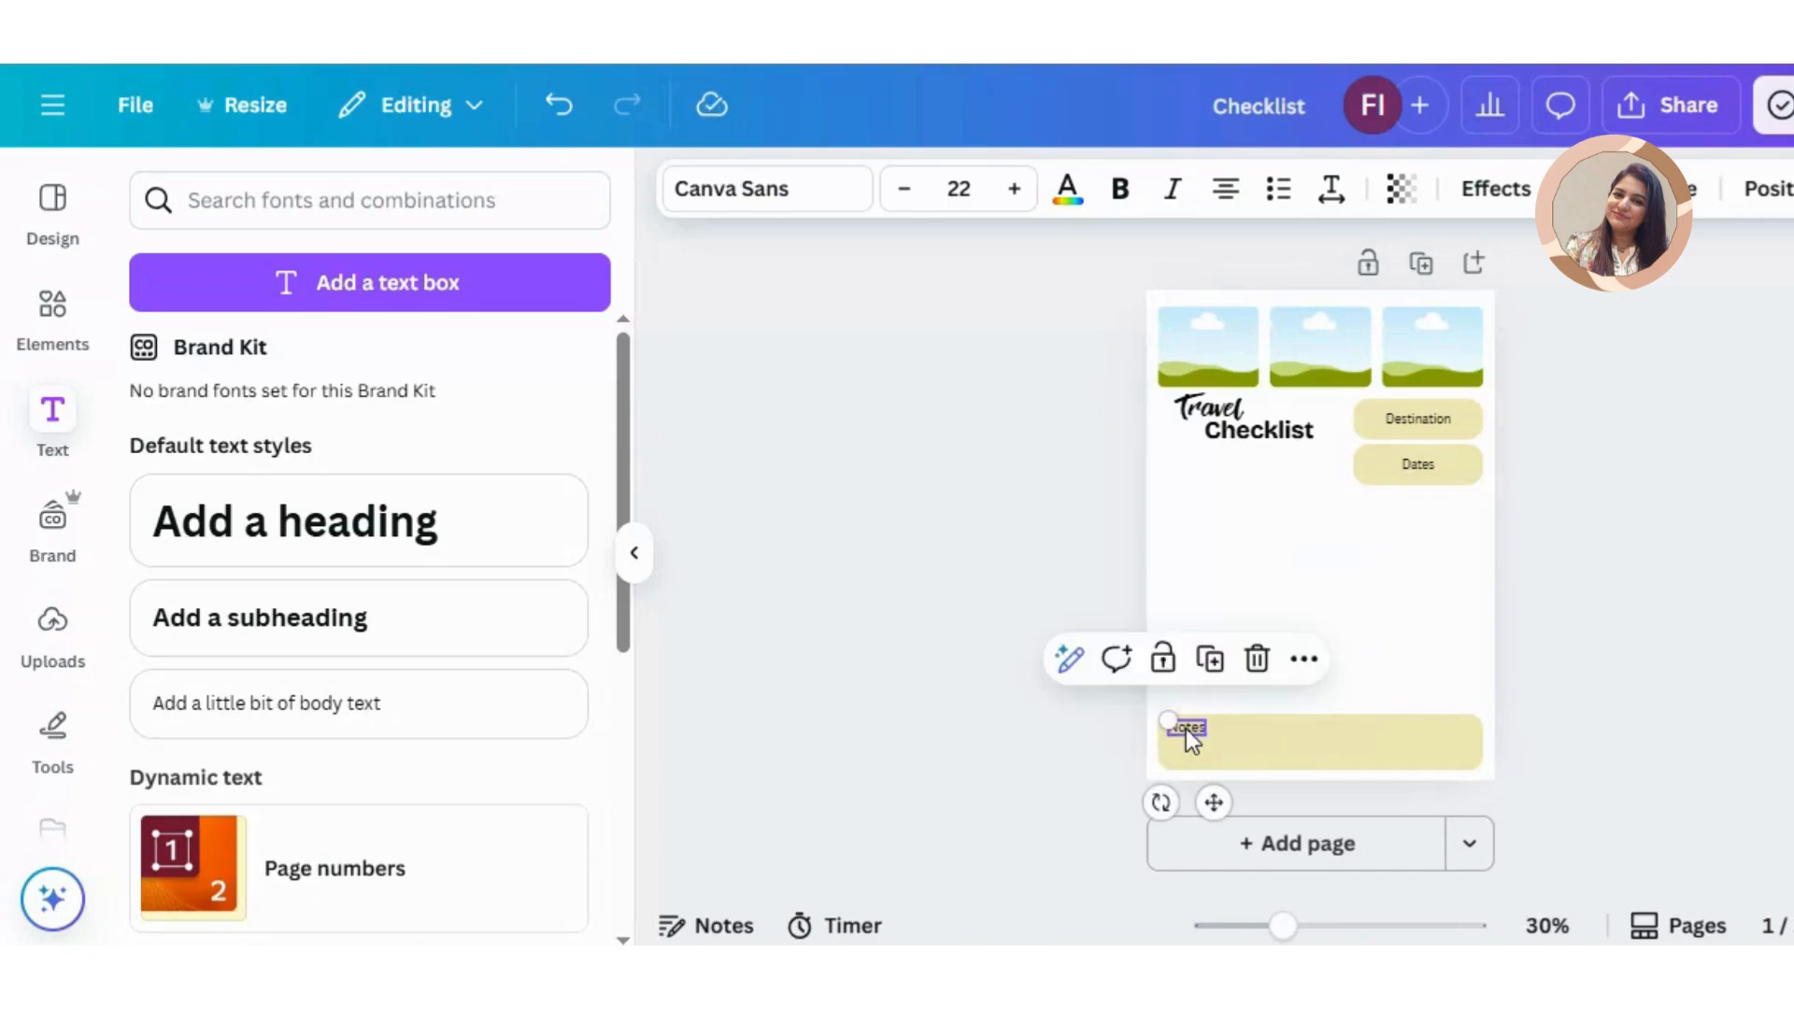
Step: Add the subheading "Before", scale it down to about size 24.9 and place it under the title at the left margin
click(401, 642)
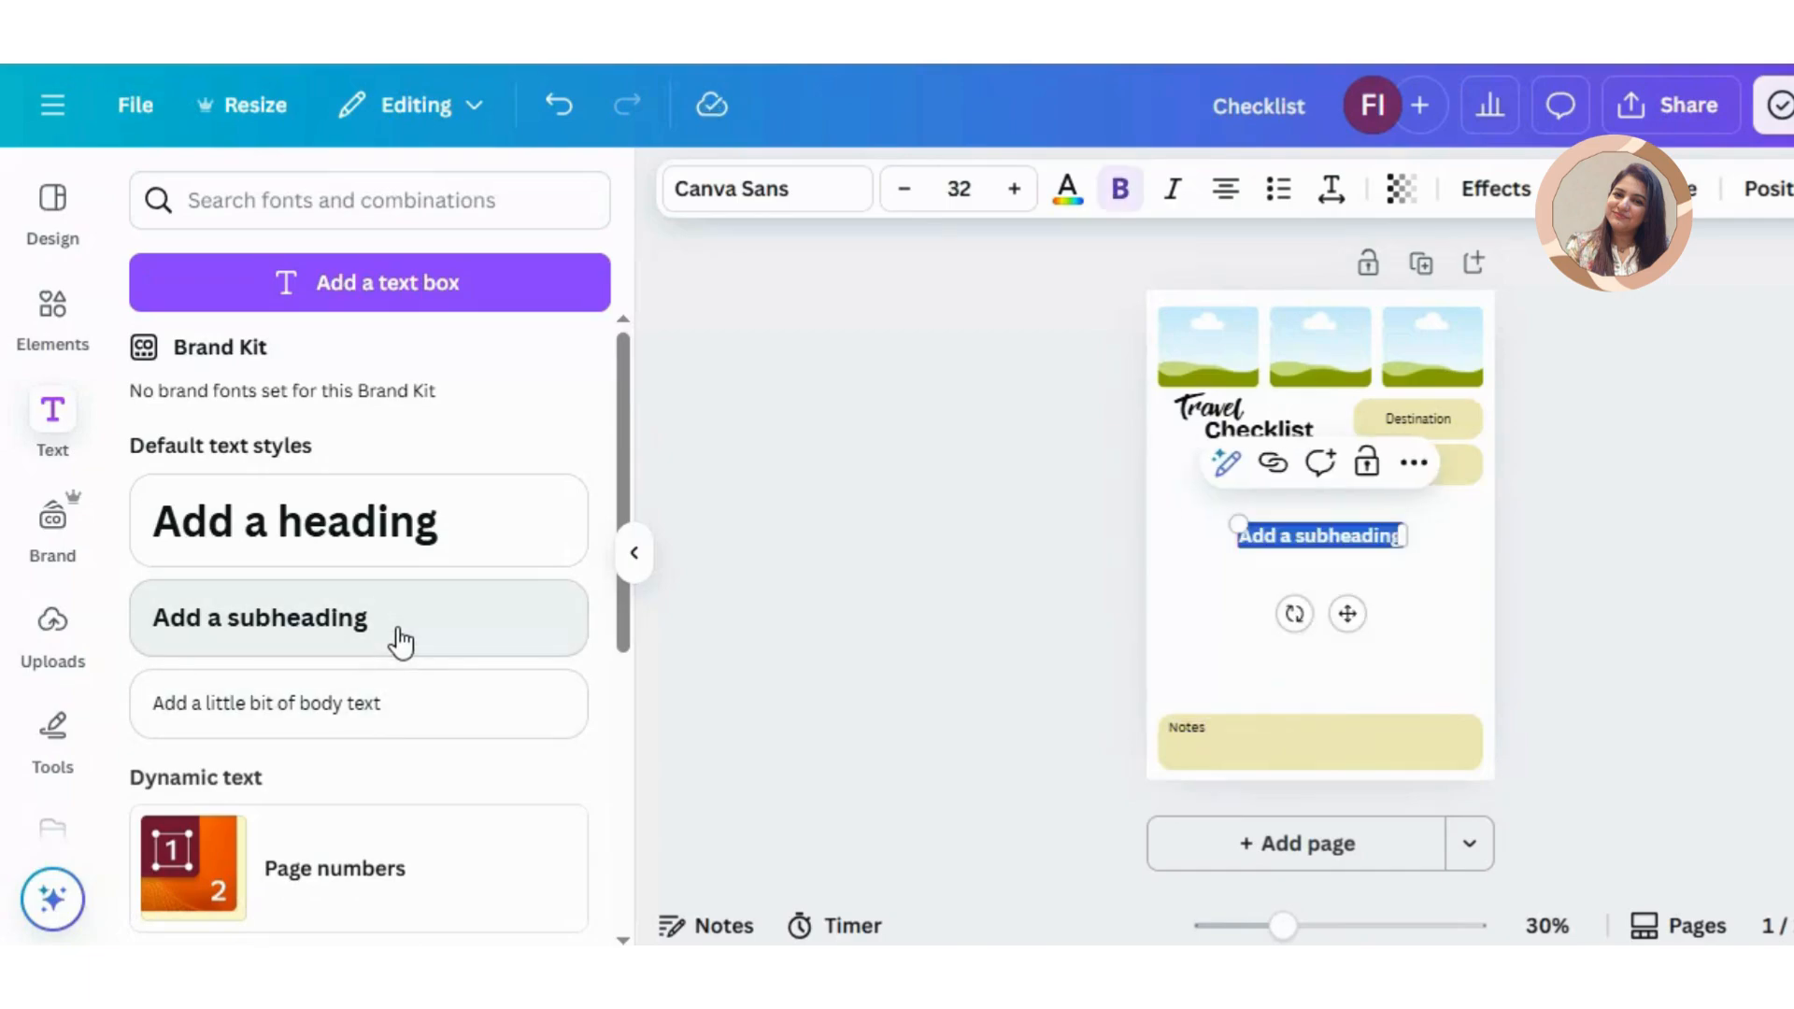
text(Befor)
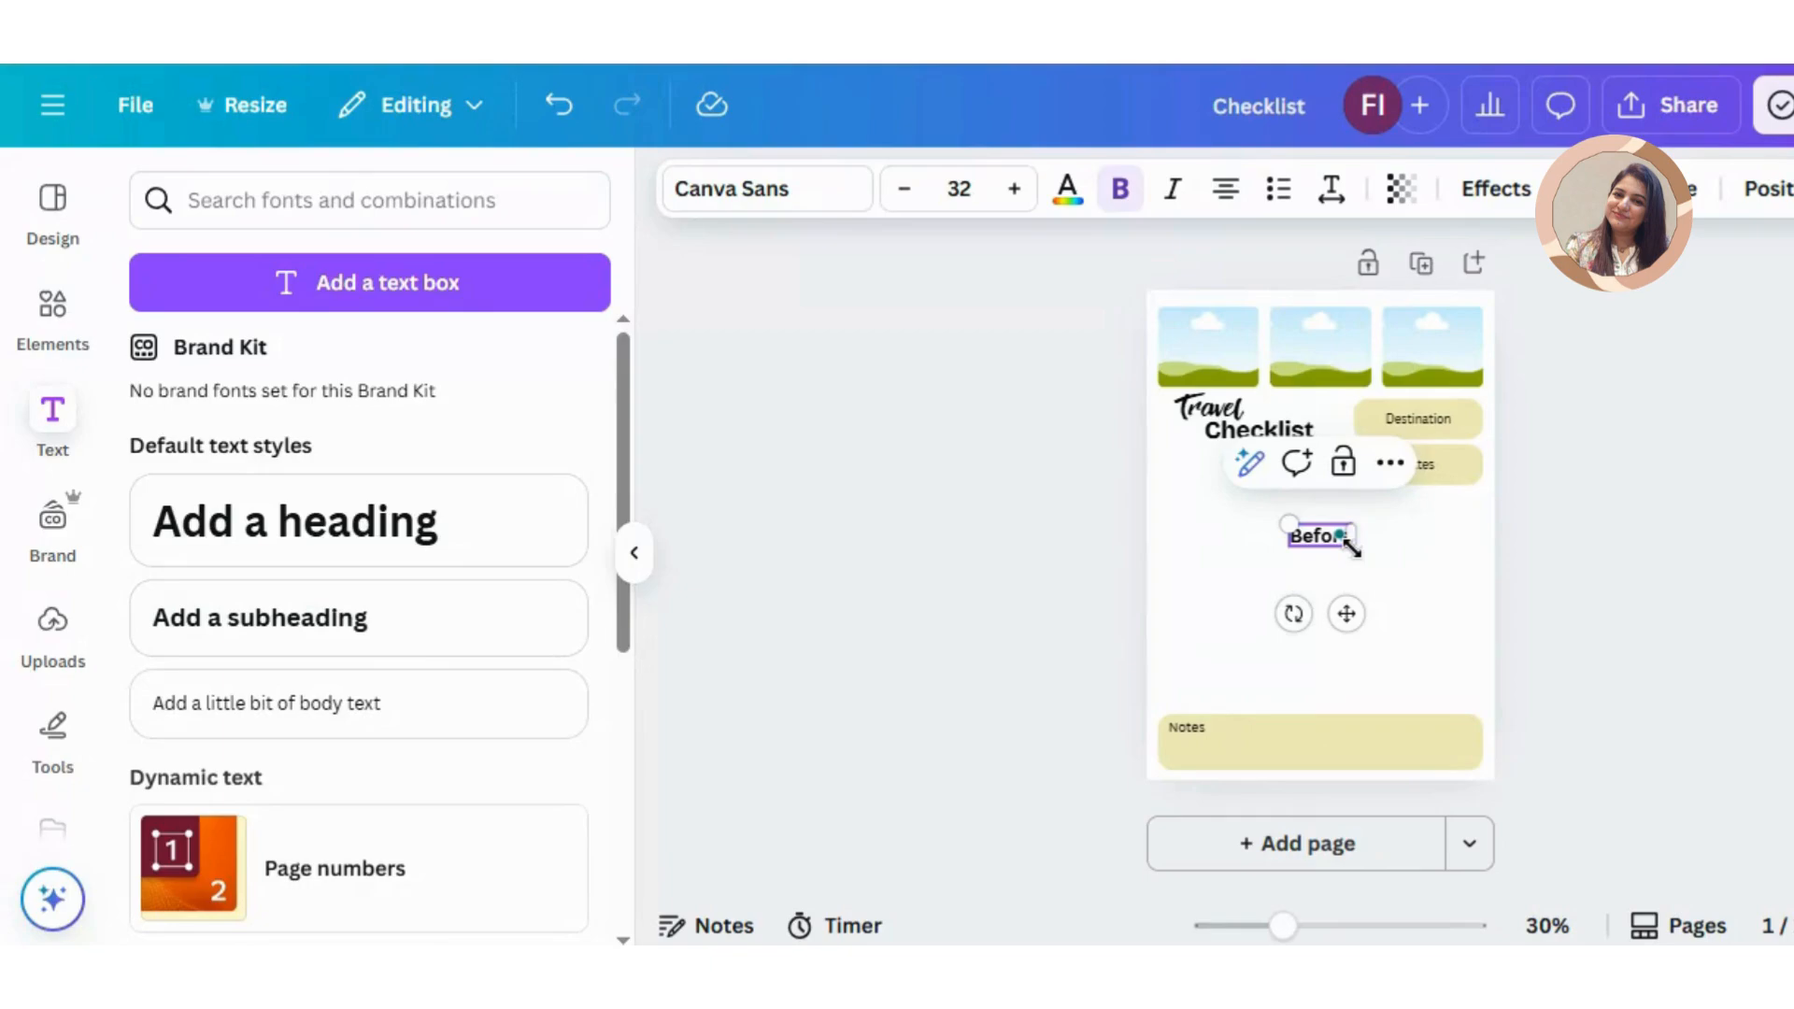
drag(1350, 546, 1206, 469)
click(1406, 552)
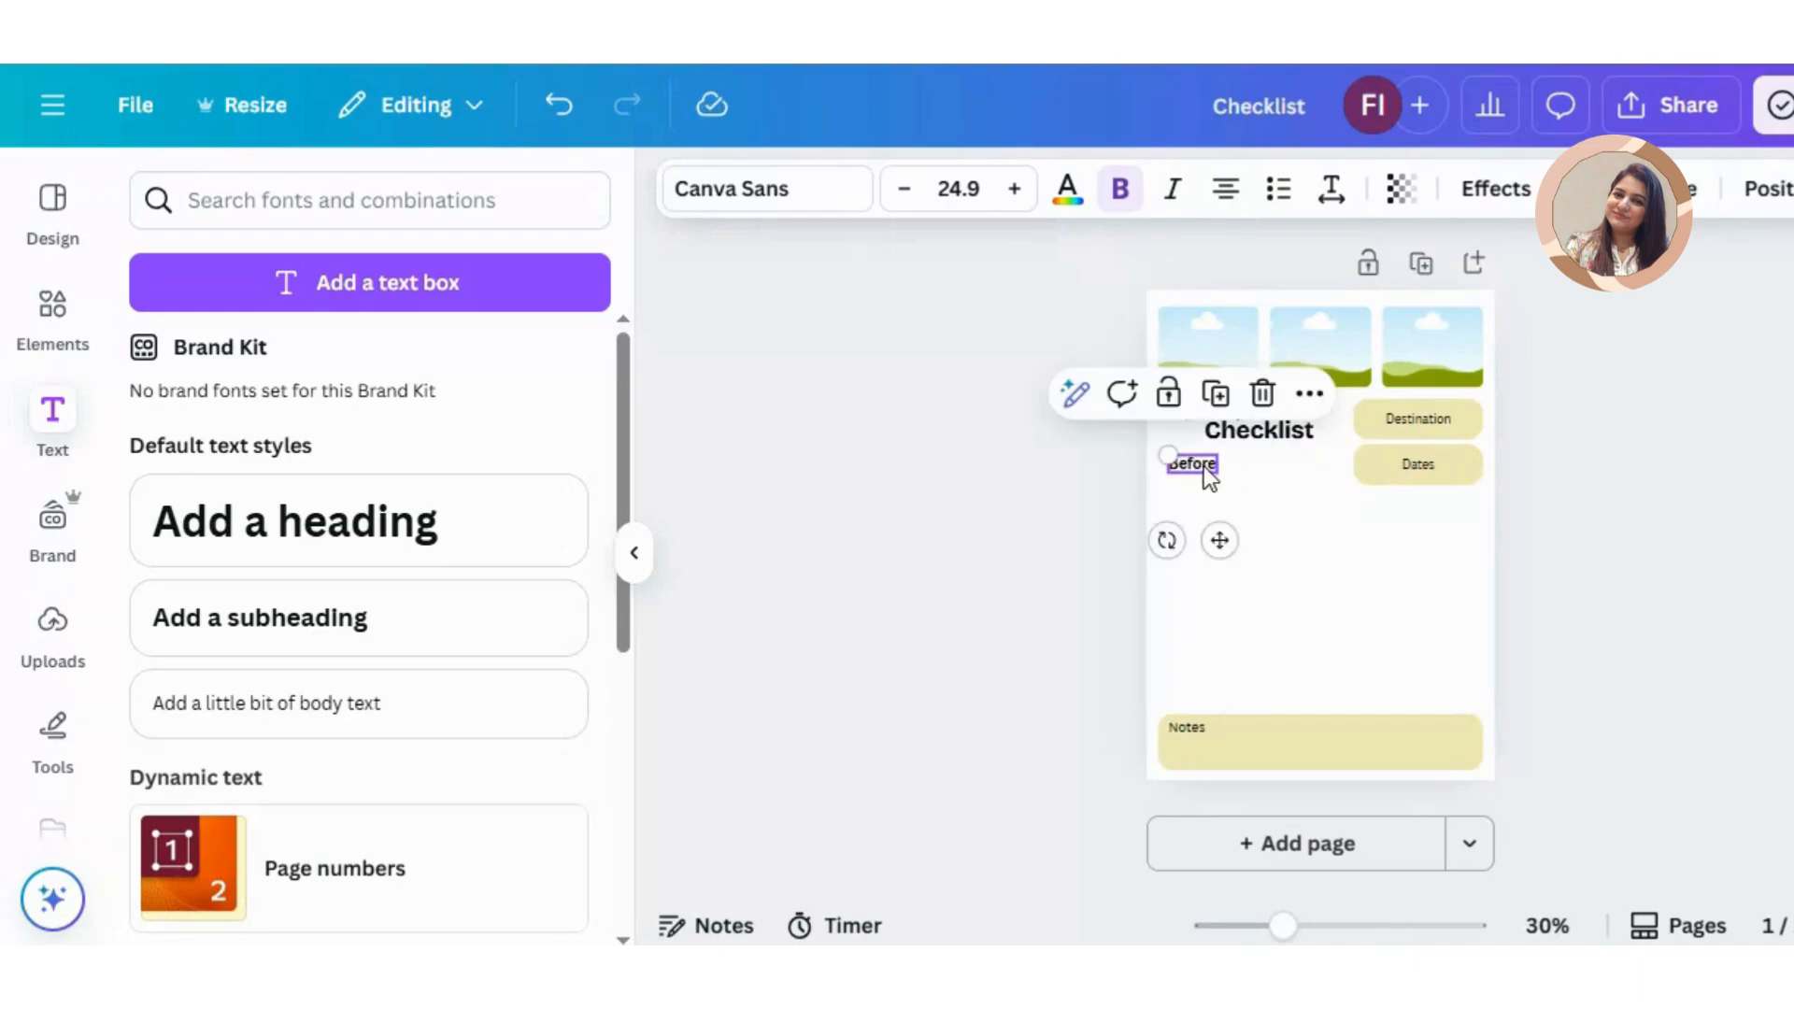
Step: Add a body text box directly under the "Before" heading and widen it to about half the page
click(280, 739)
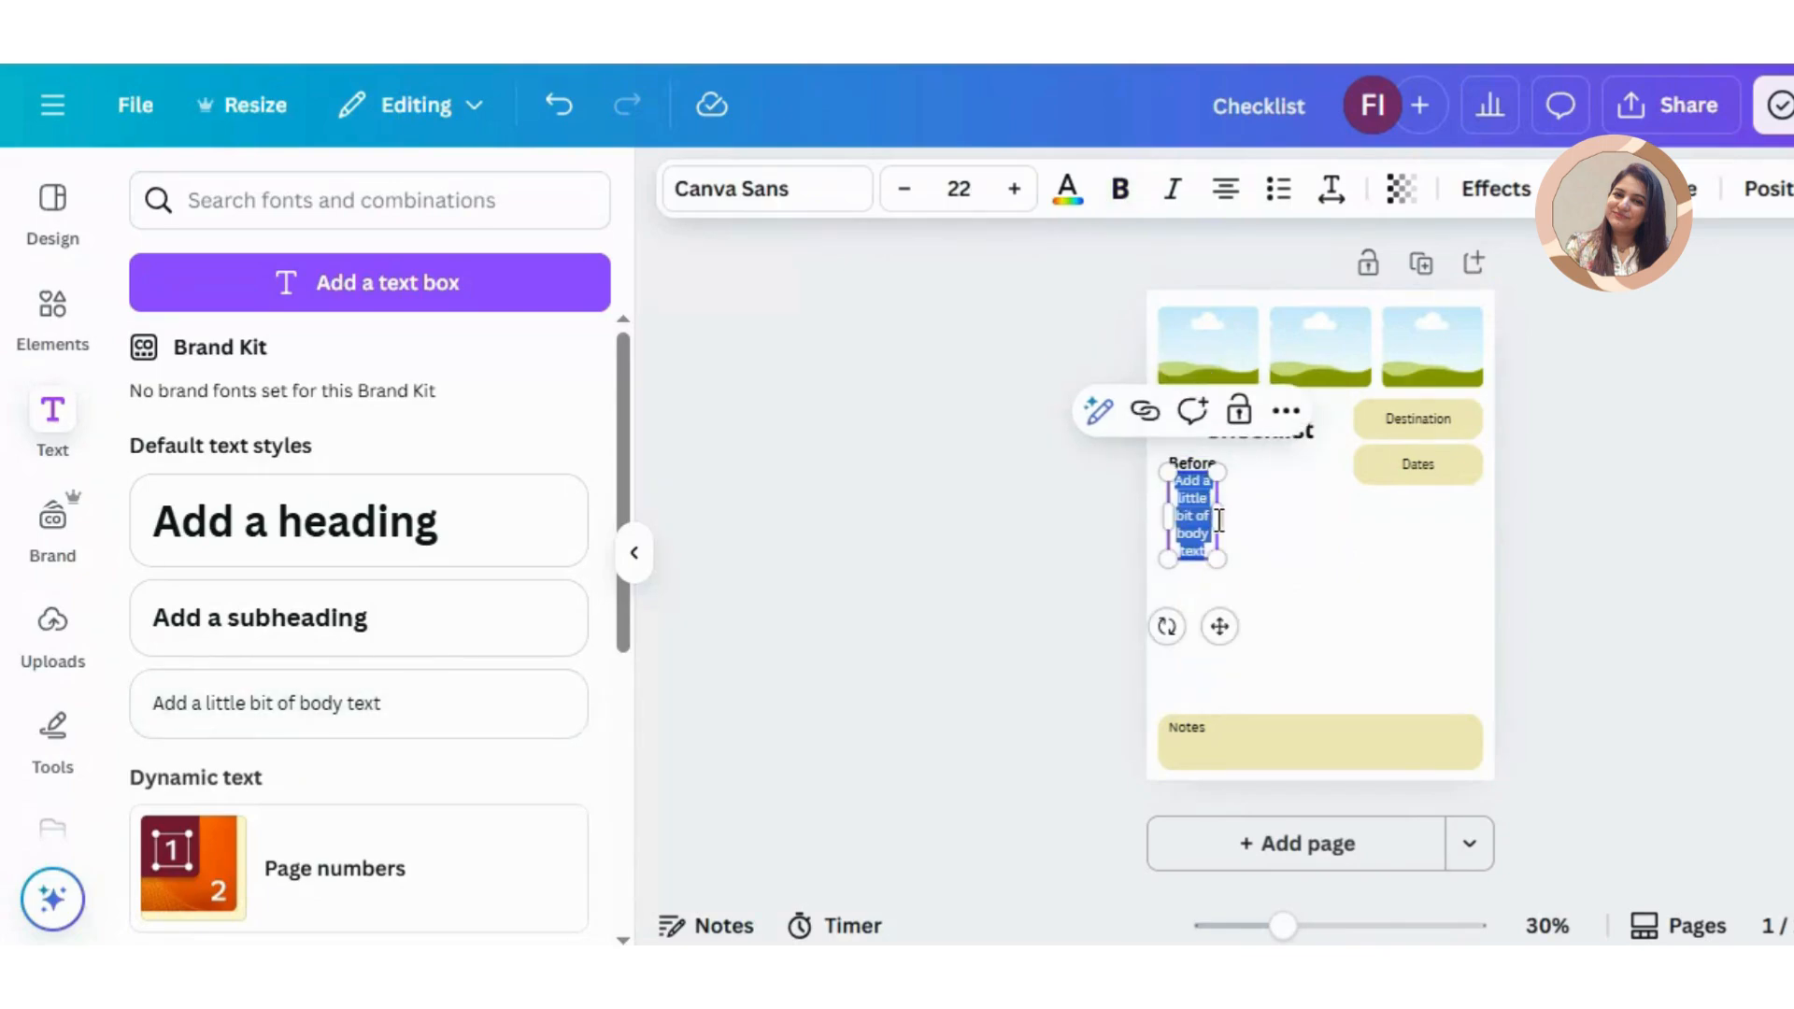
drag(1221, 519, 1321, 516)
click(1367, 570)
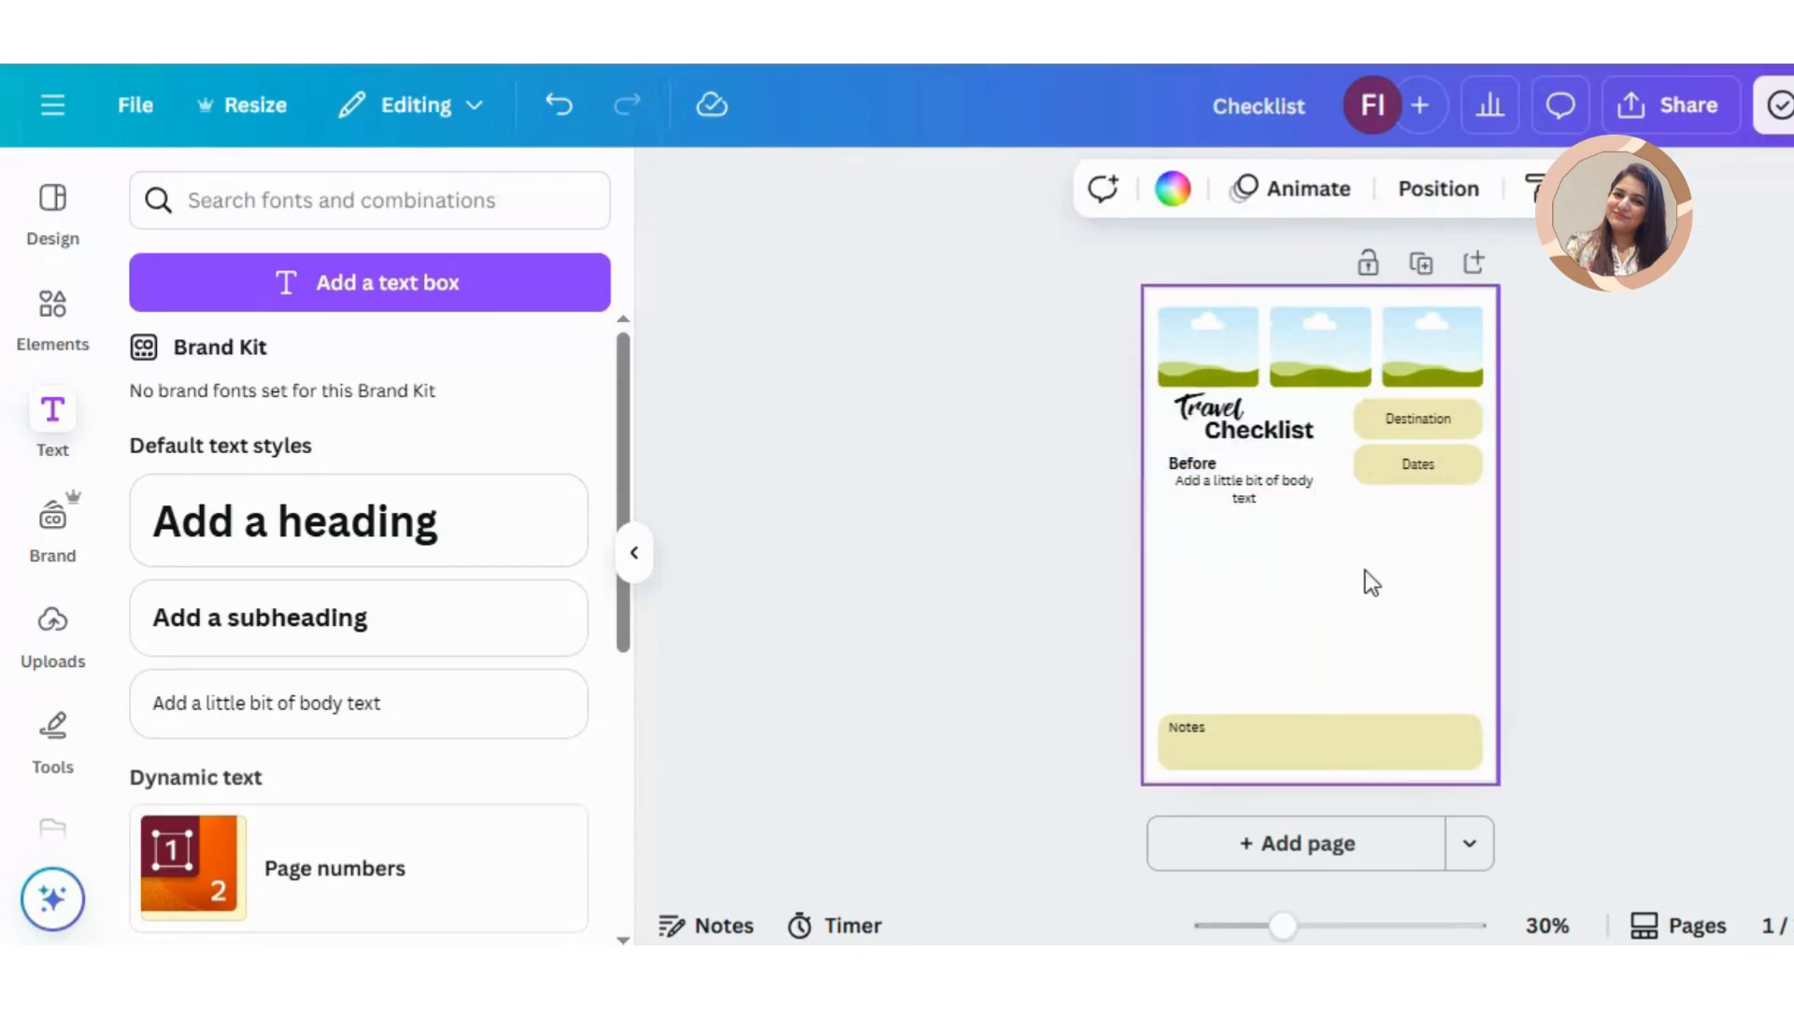
Step: Replace the body text with the pre-trip list copied from the sticky note, widening the box until each item fits on one line
key(alt+Tab)
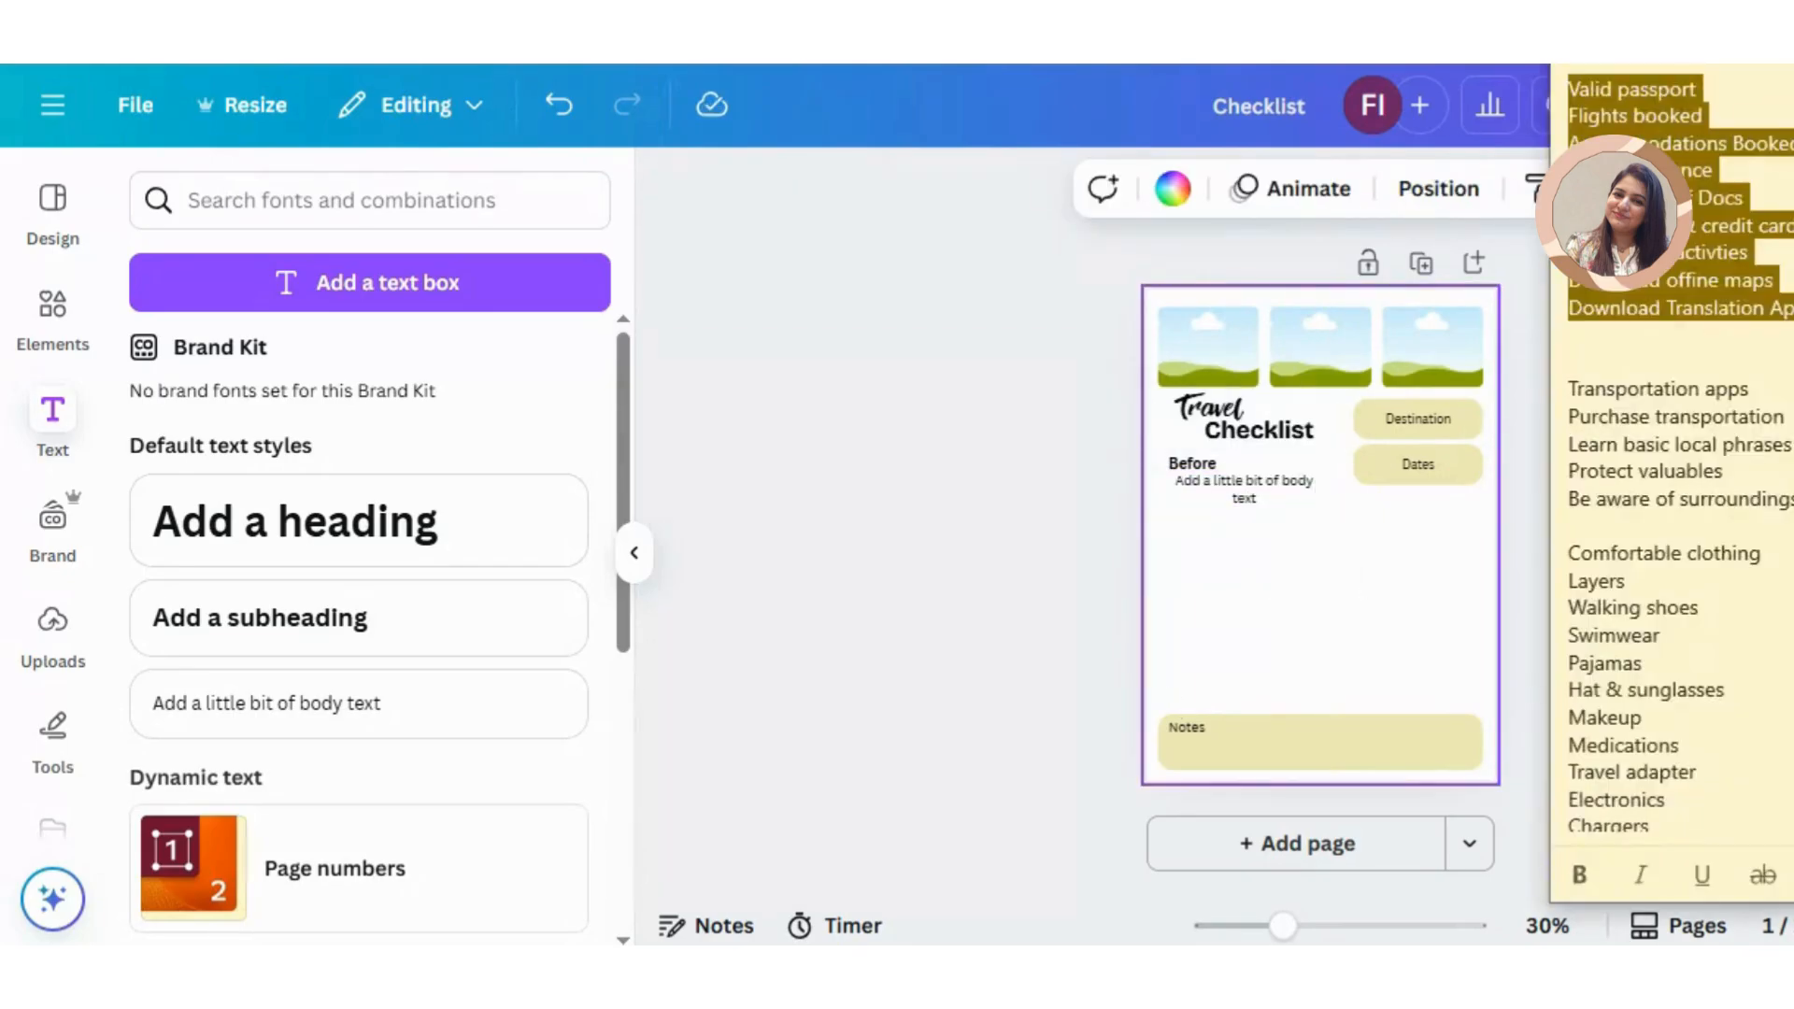
click(1288, 504)
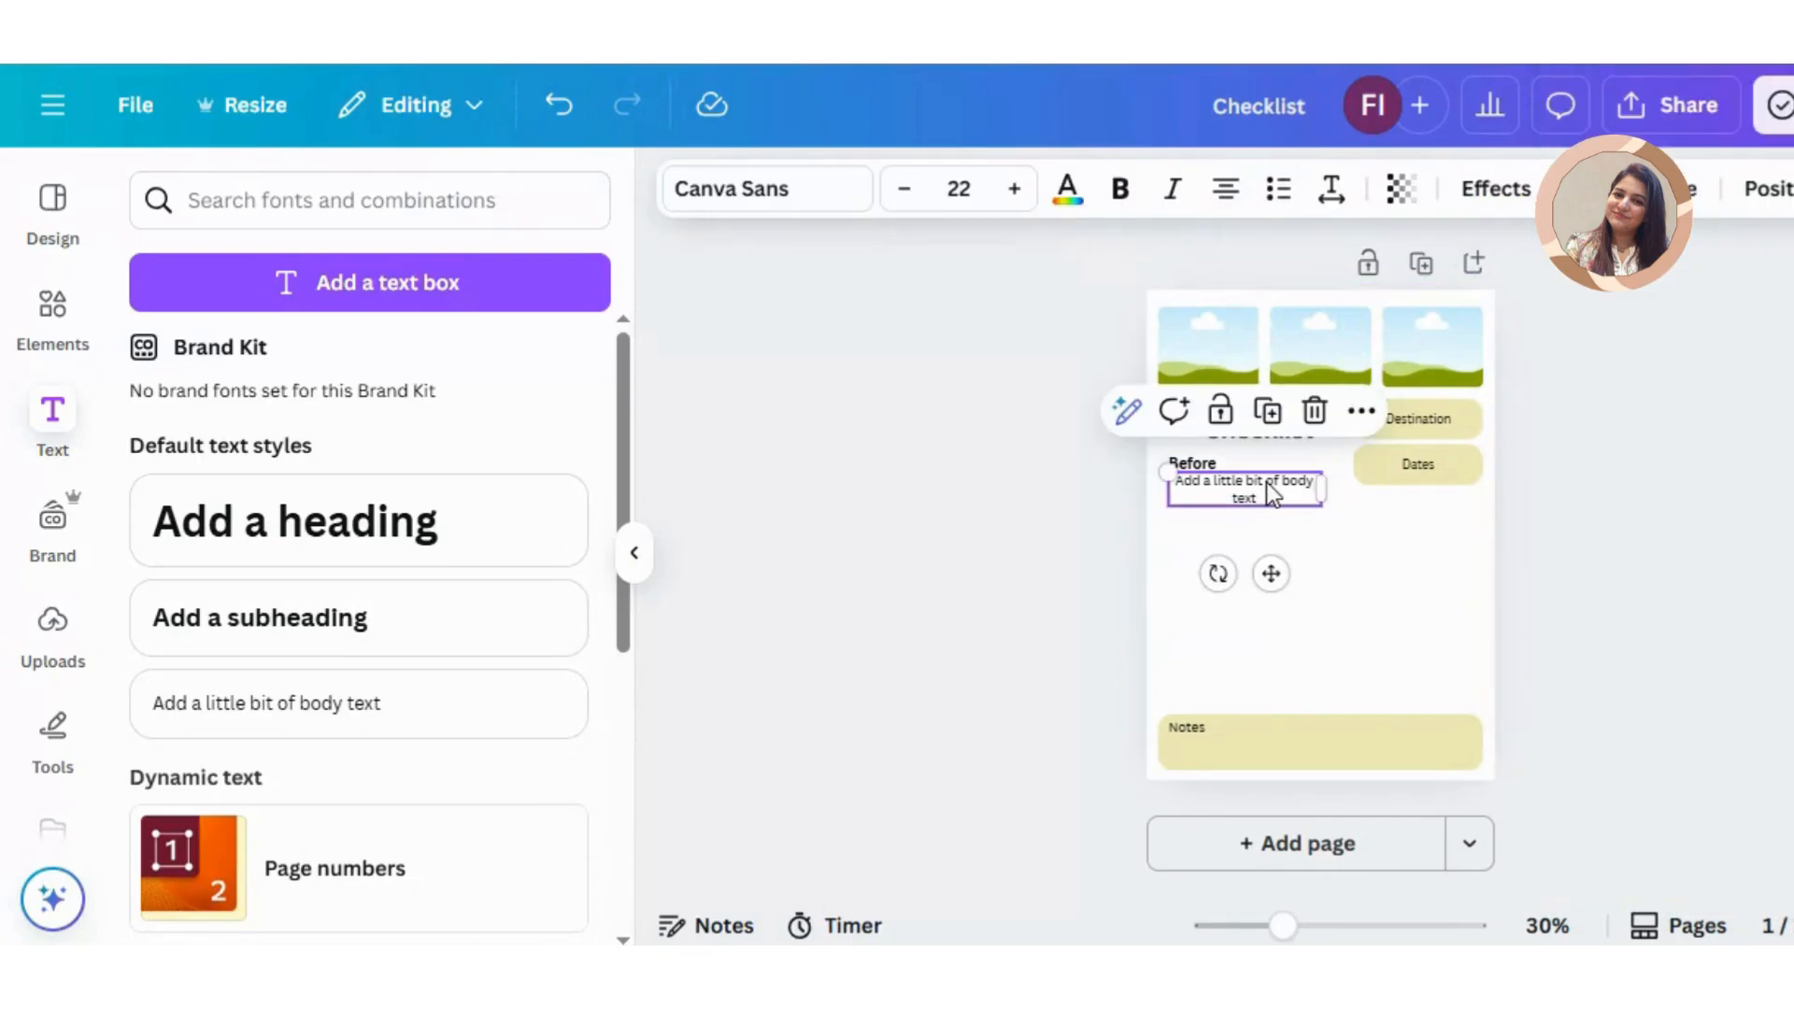
click(1268, 484)
text(Valid passport Flights booked Accommodations Booked Travel insurance Photcopies of Docs Notify bank & credit cards Book tours/activties Download offline maps Download Translation Apps)
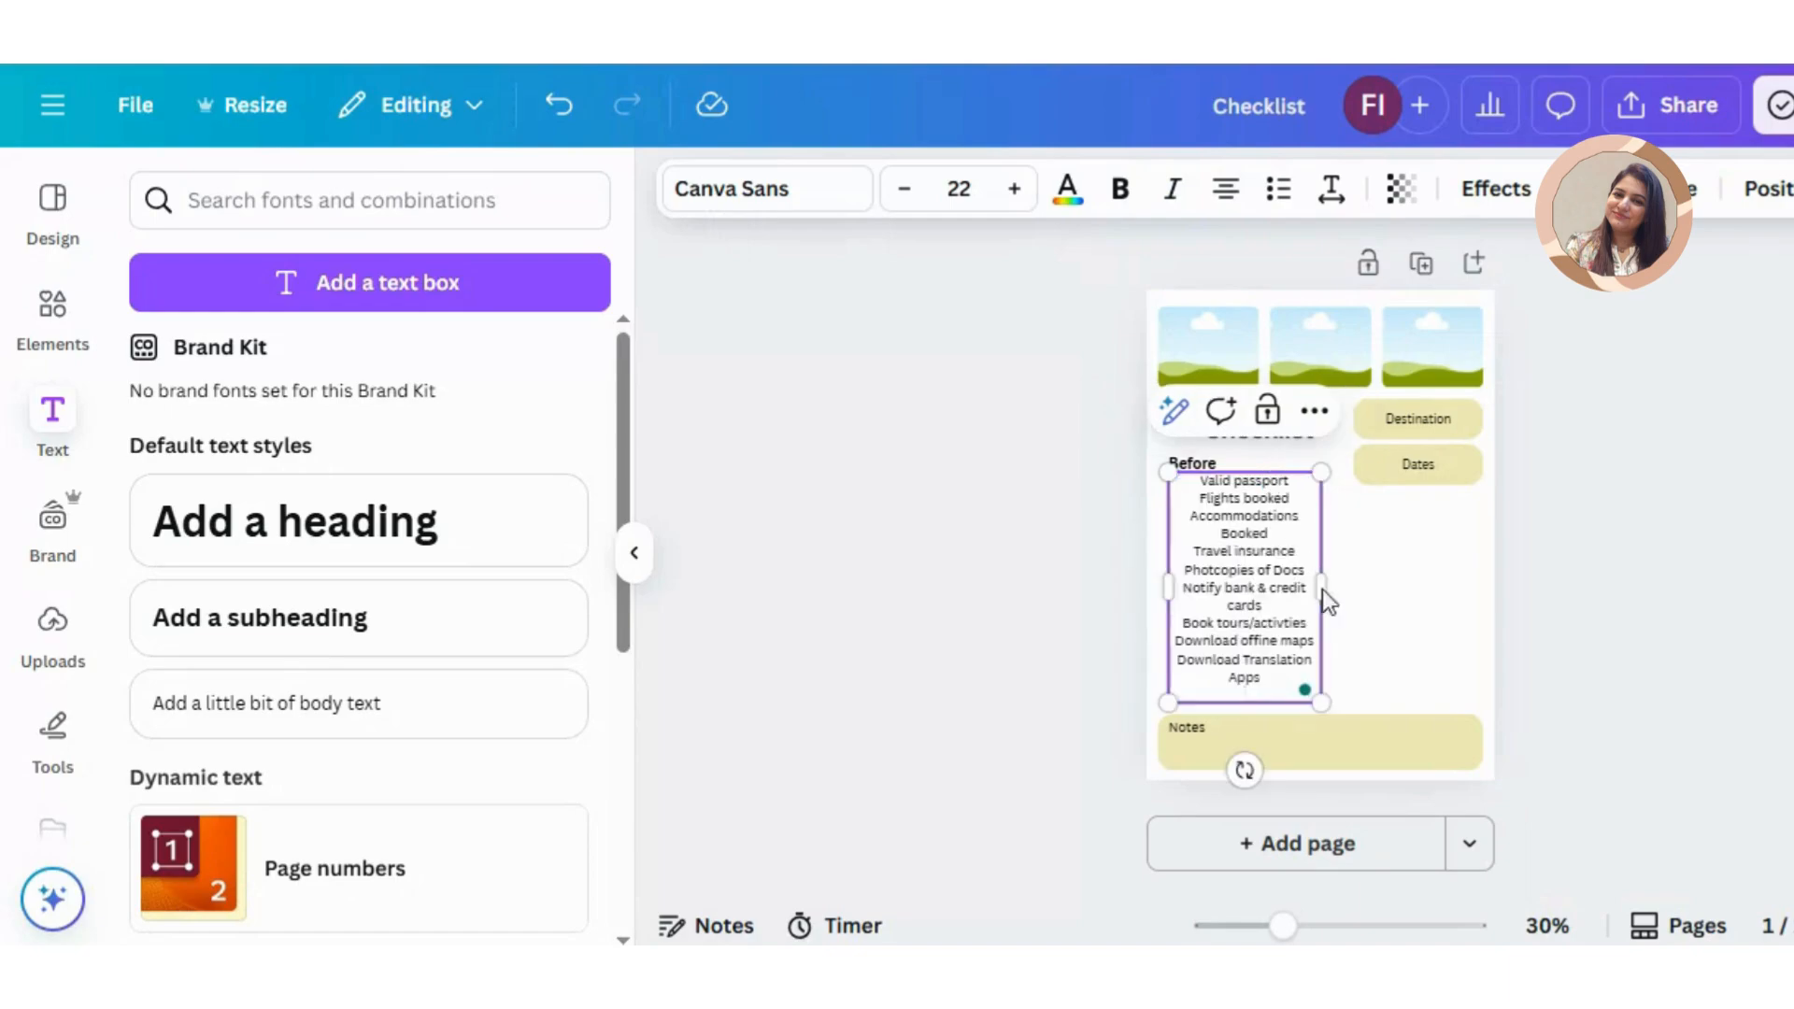
drag(1323, 587, 1399, 612)
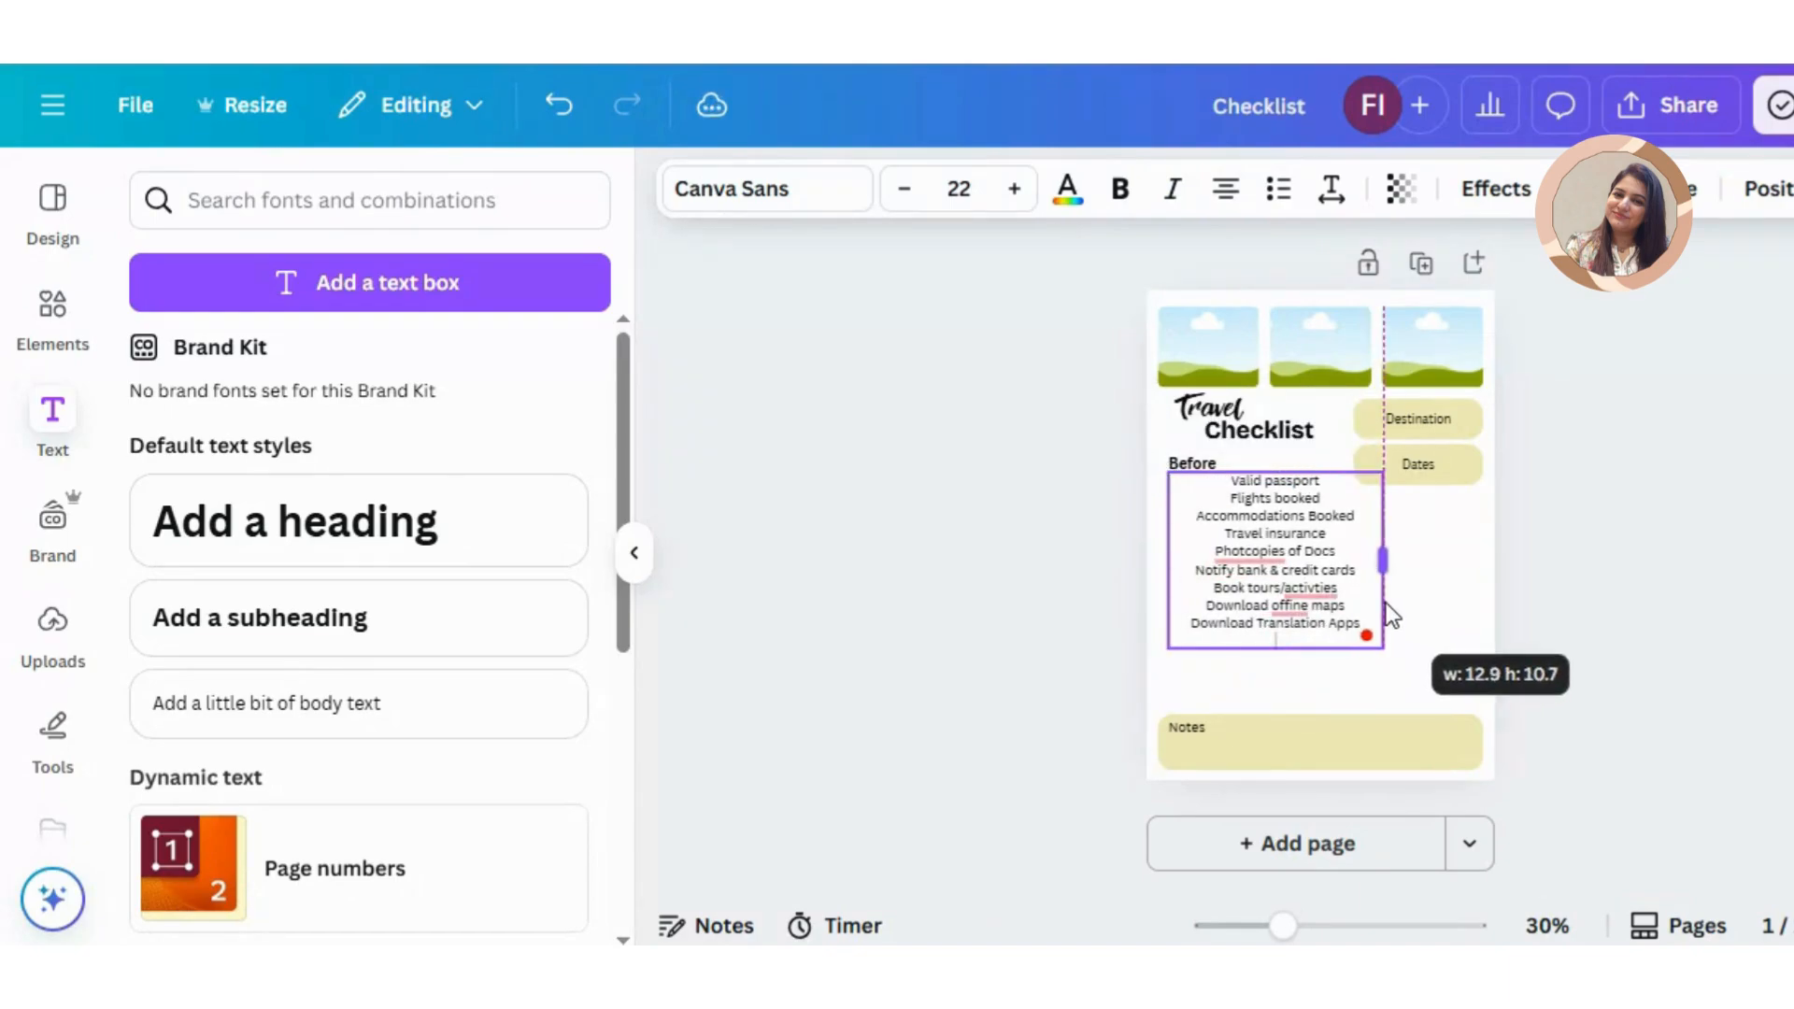
Step: Left-align the pre-trip list under "Before"
click(1220, 196)
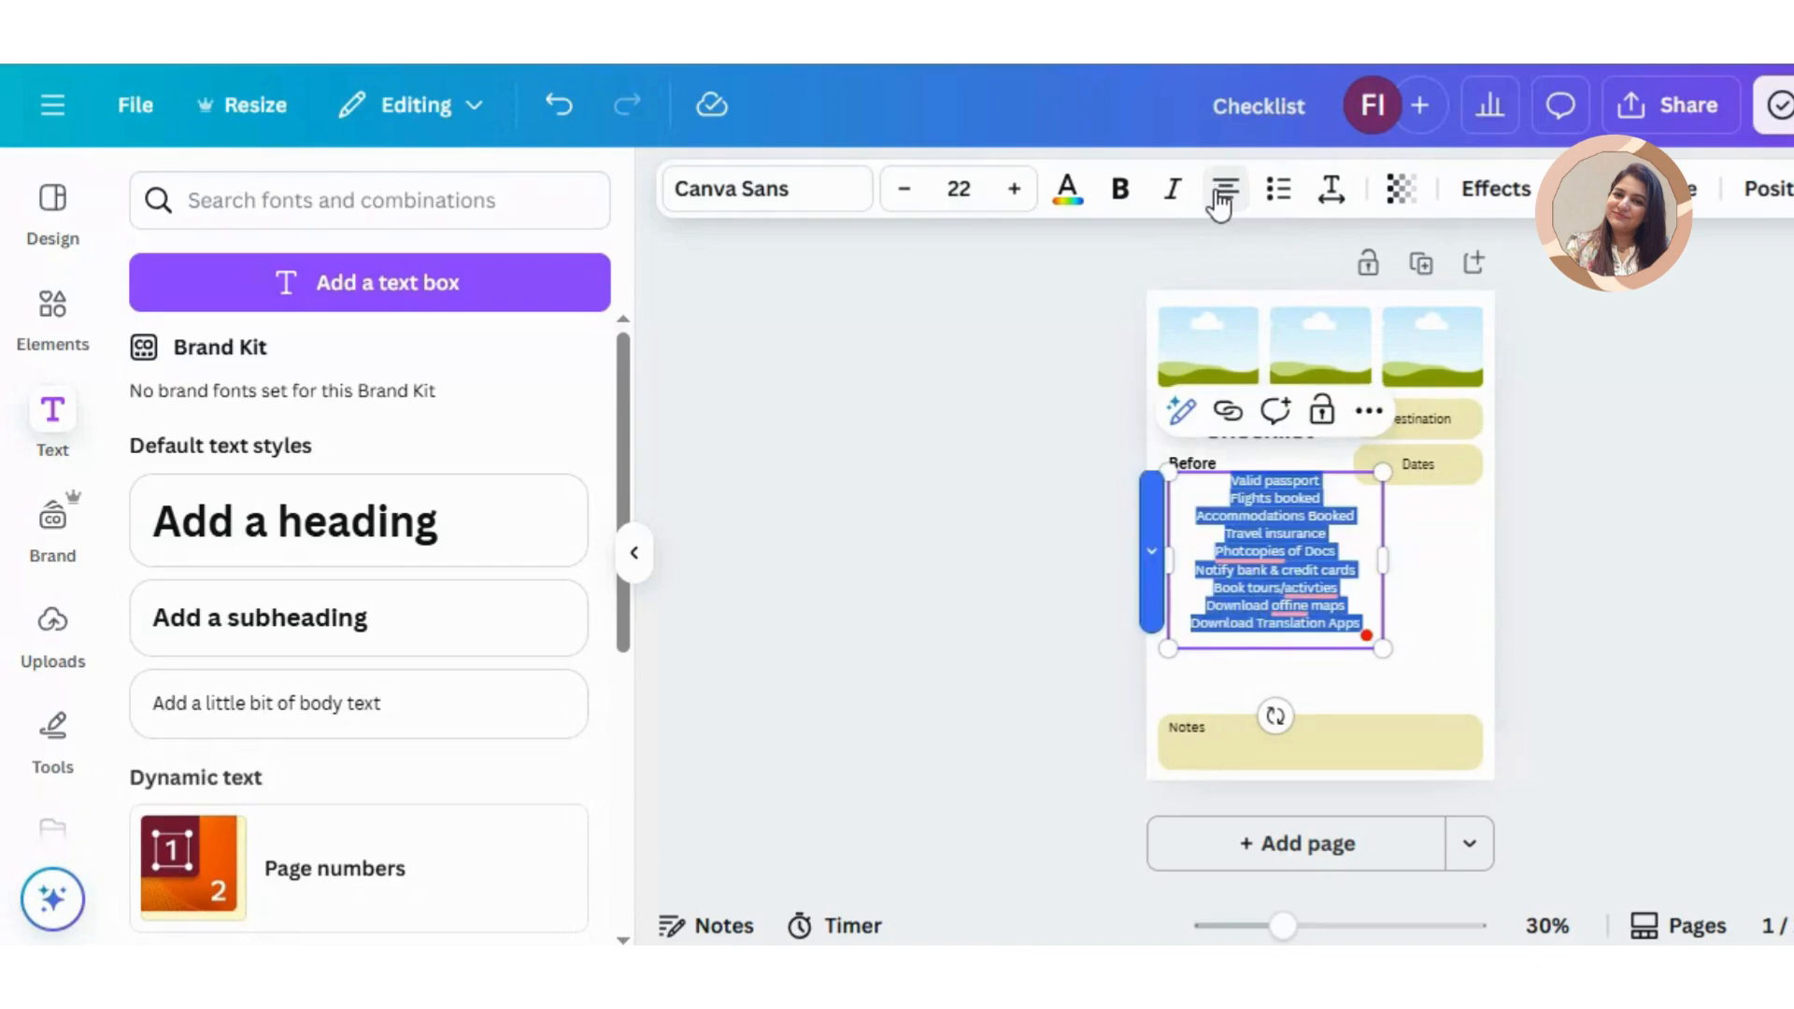
click(1219, 196)
click(1220, 196)
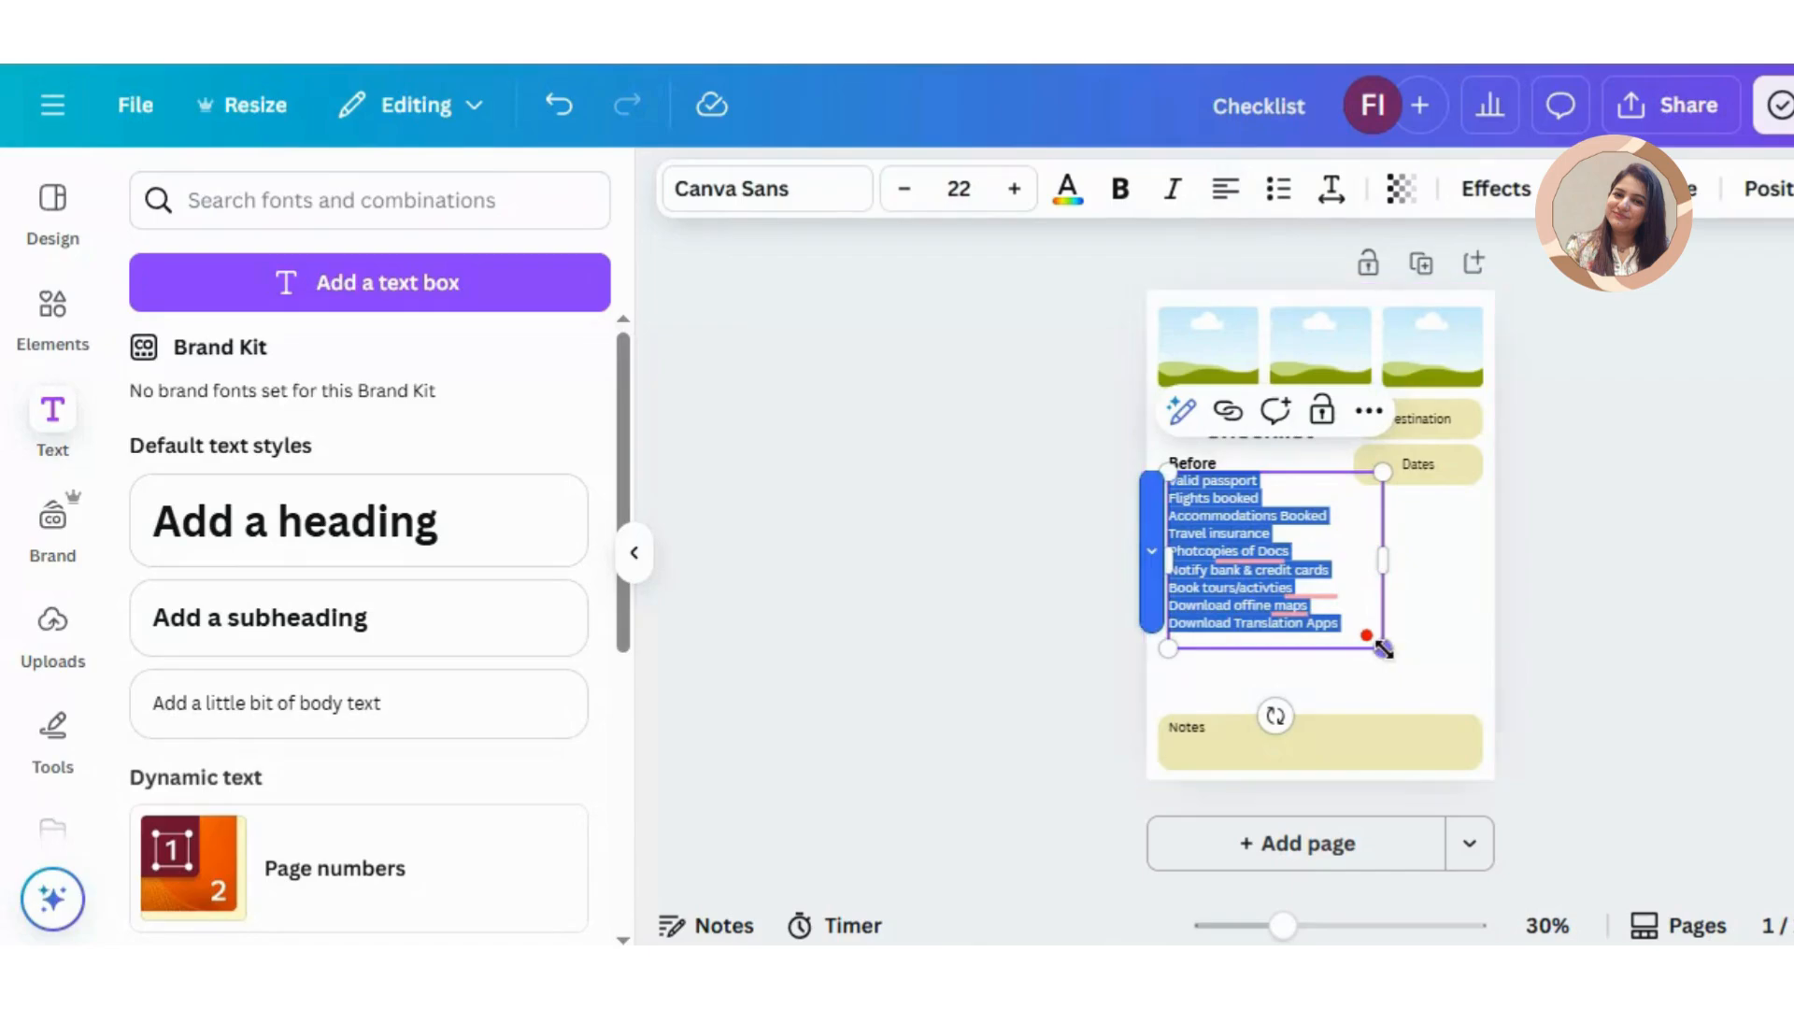
Step: Scale the pre-trip list down to size 19 and shift it slightly right to leave room for checkboxes
drag(1383, 648, 1351, 625)
click(1409, 633)
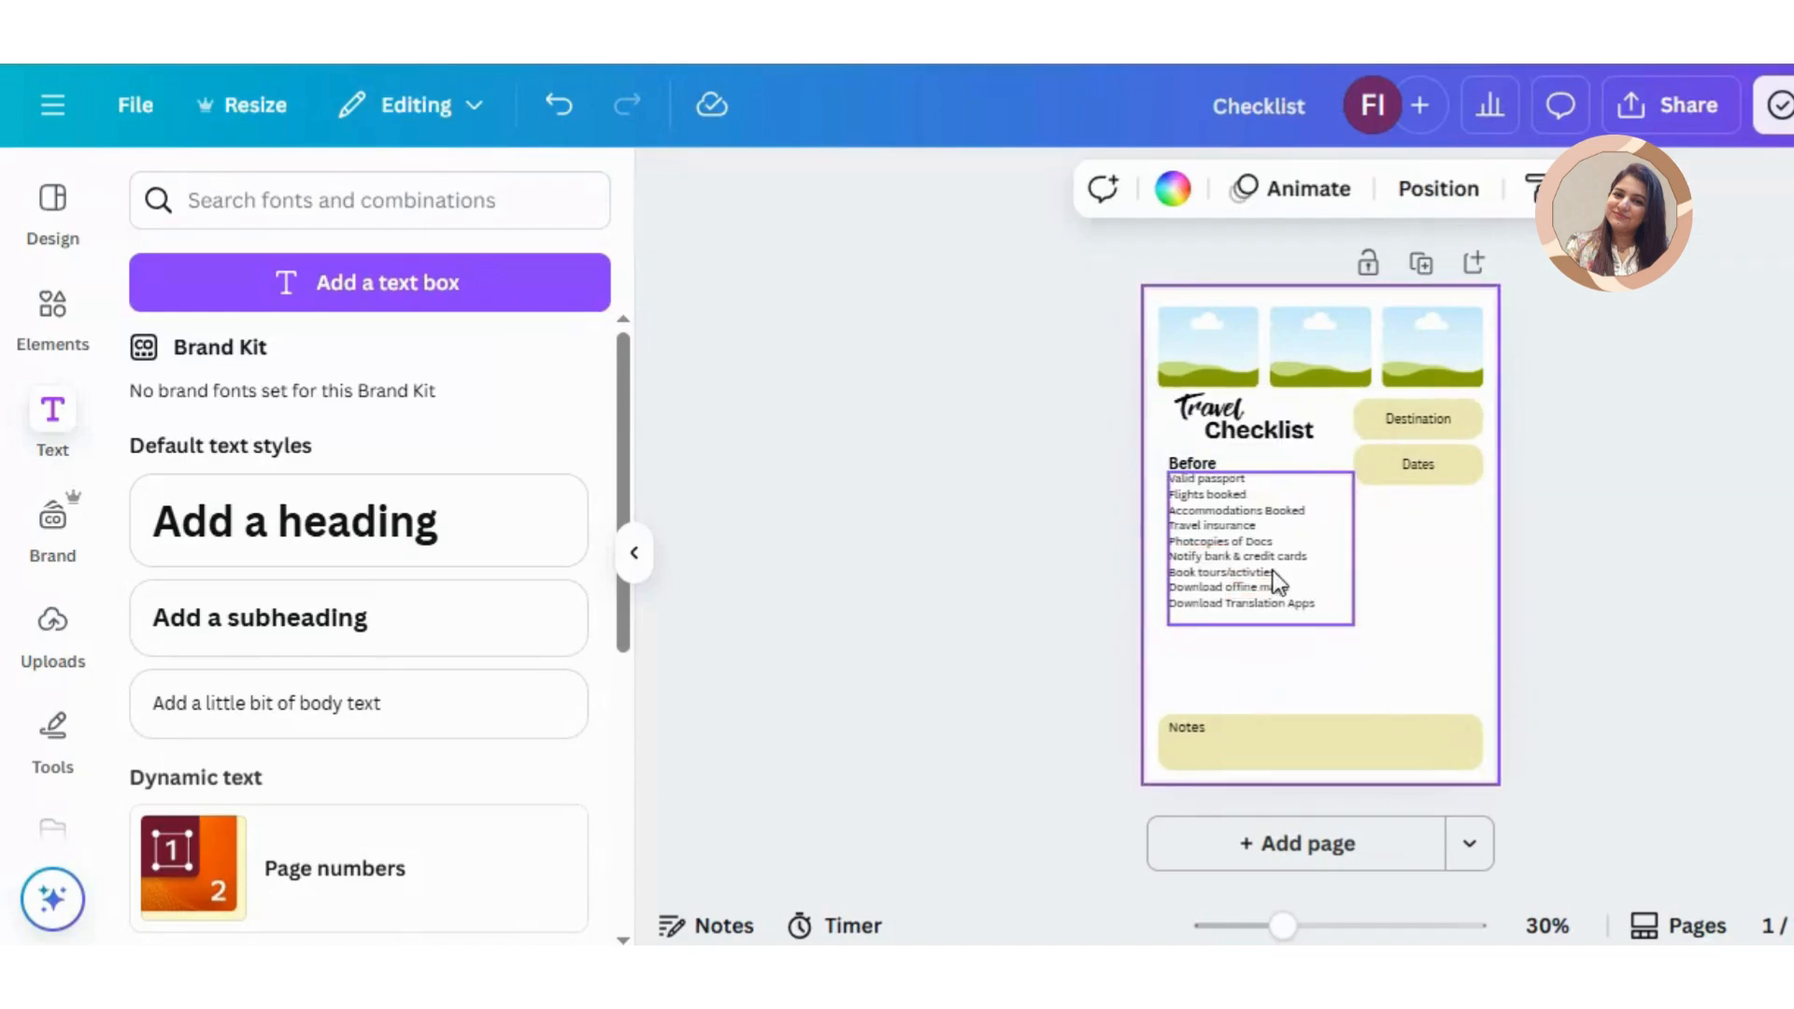
drag(1273, 572, 1284, 573)
drag(1281, 573, 1282, 576)
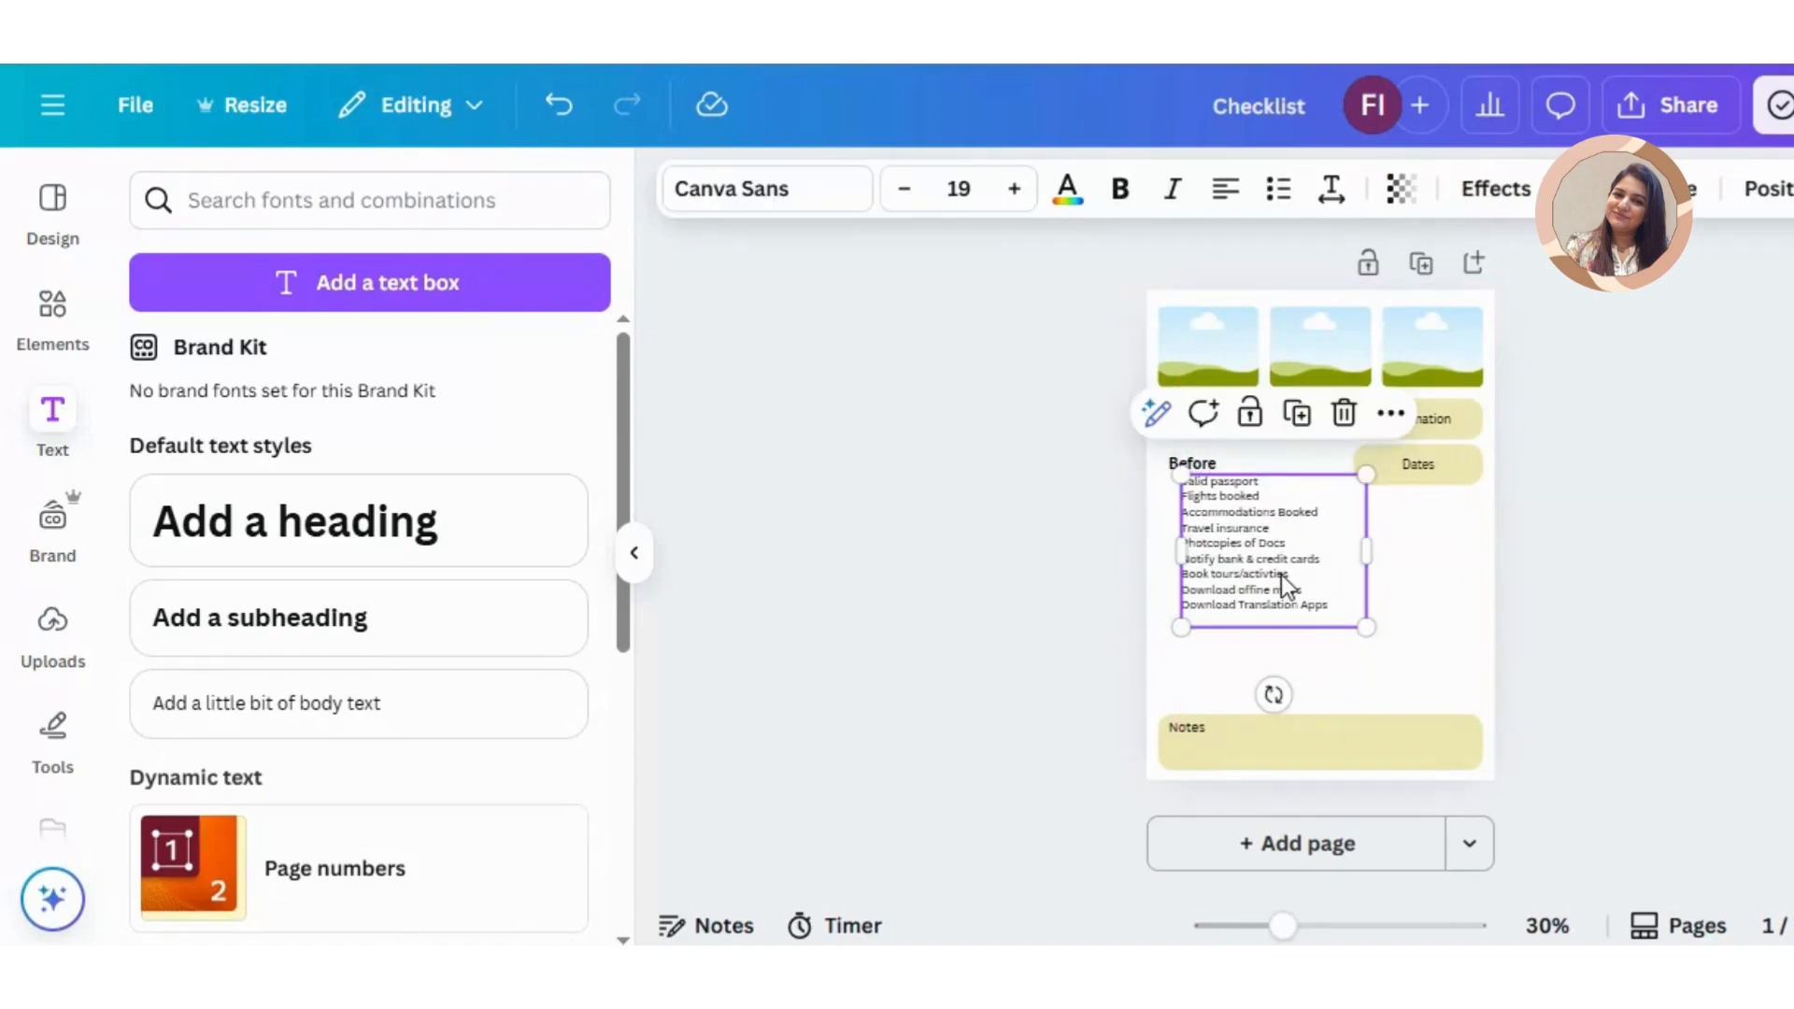
Step: Search the elements for "checklist box" and add the black-outlined square graphic to the page
ctrl+scroll(1282, 574, up, 2)
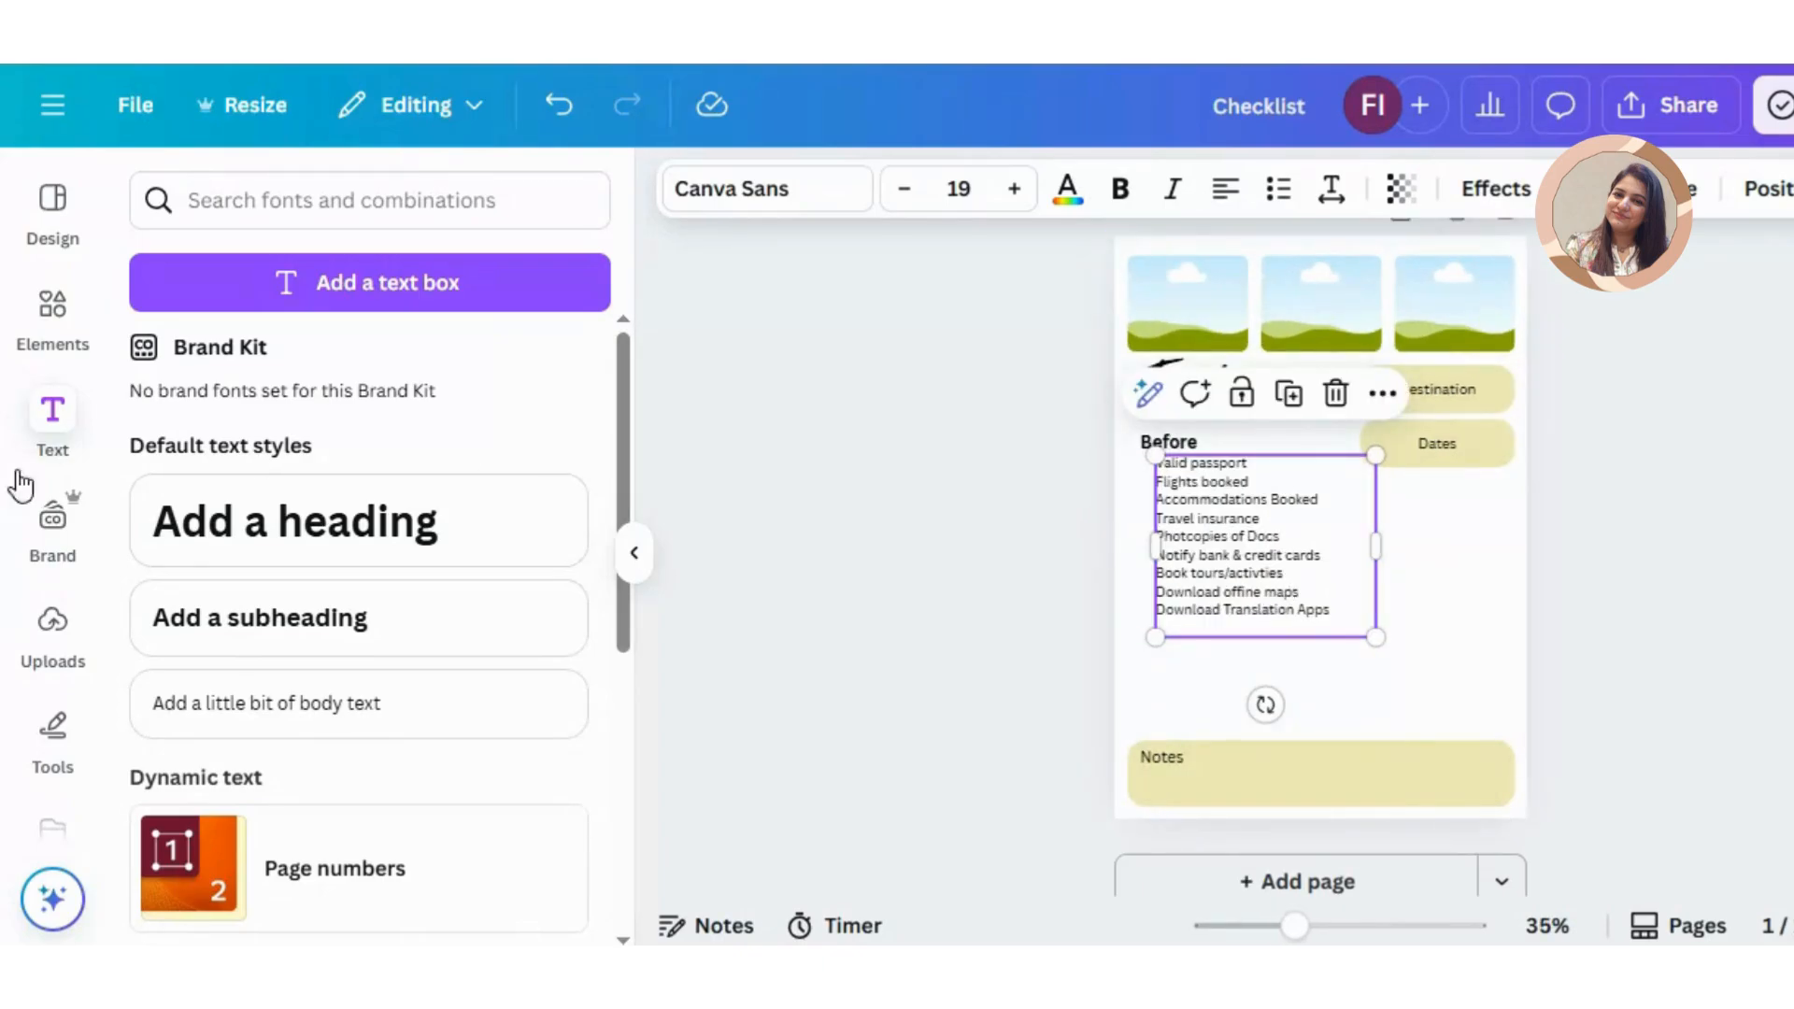
click(48, 327)
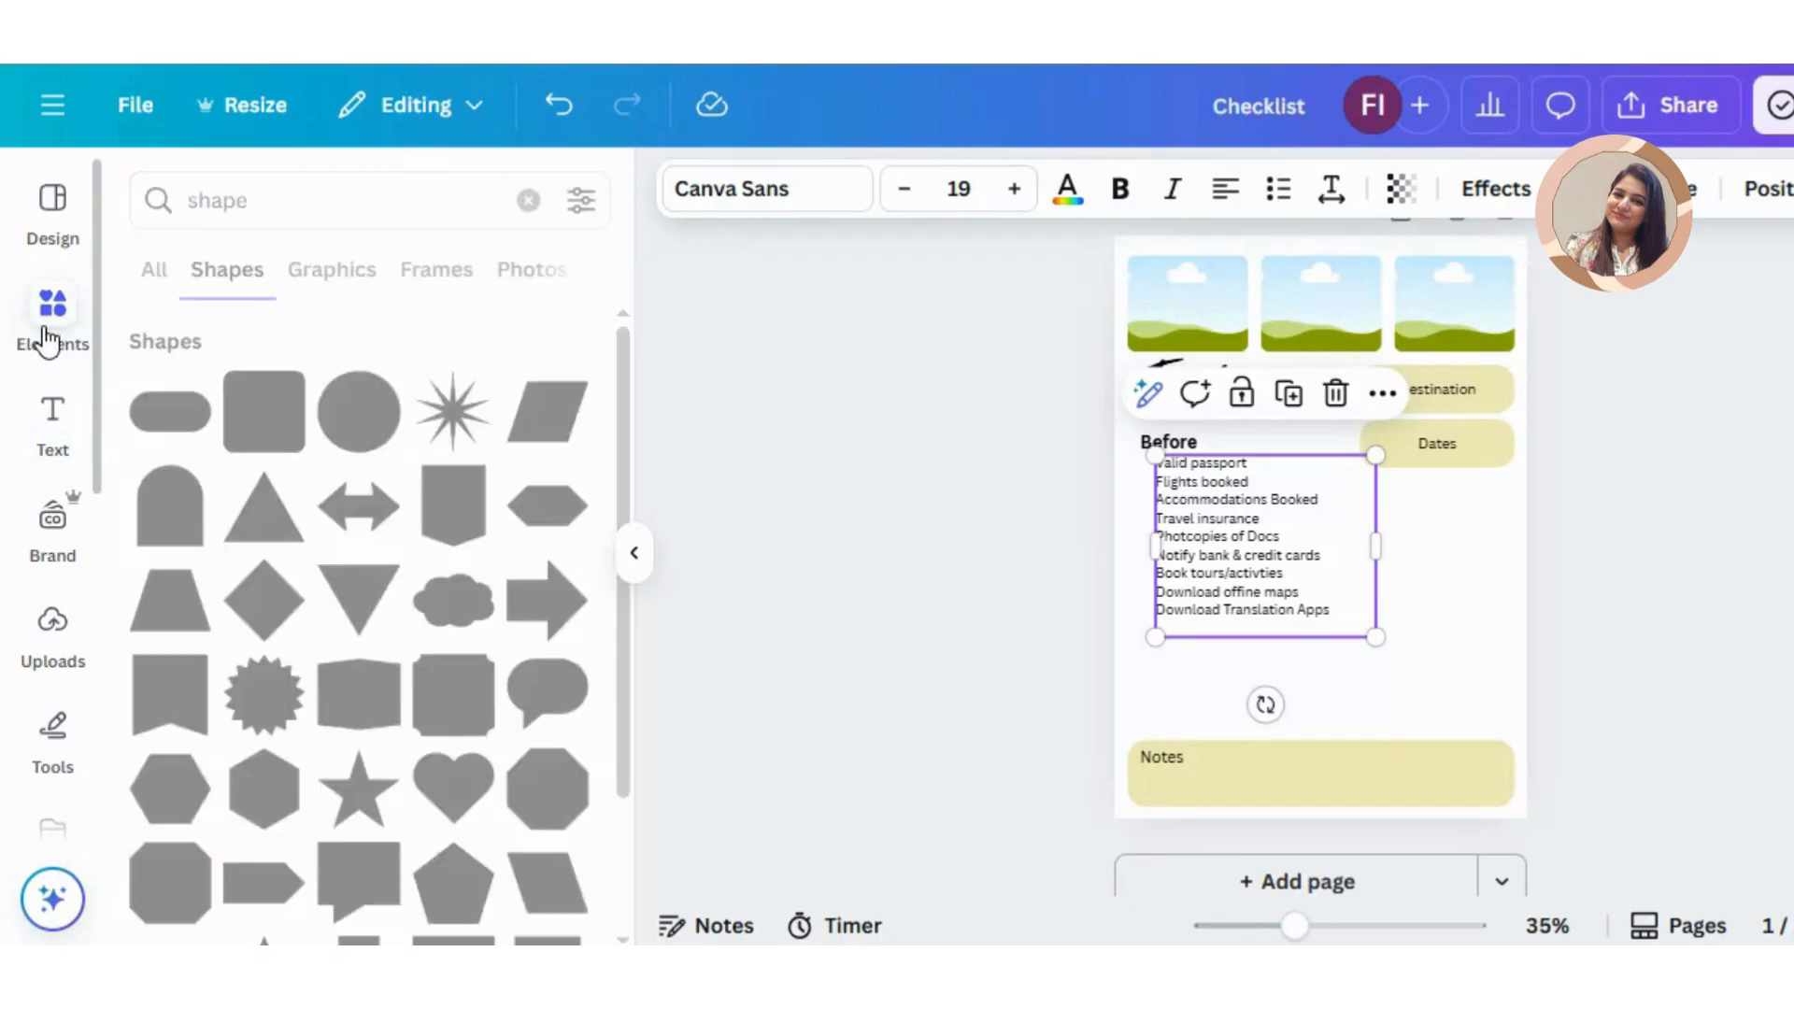
click(174, 273)
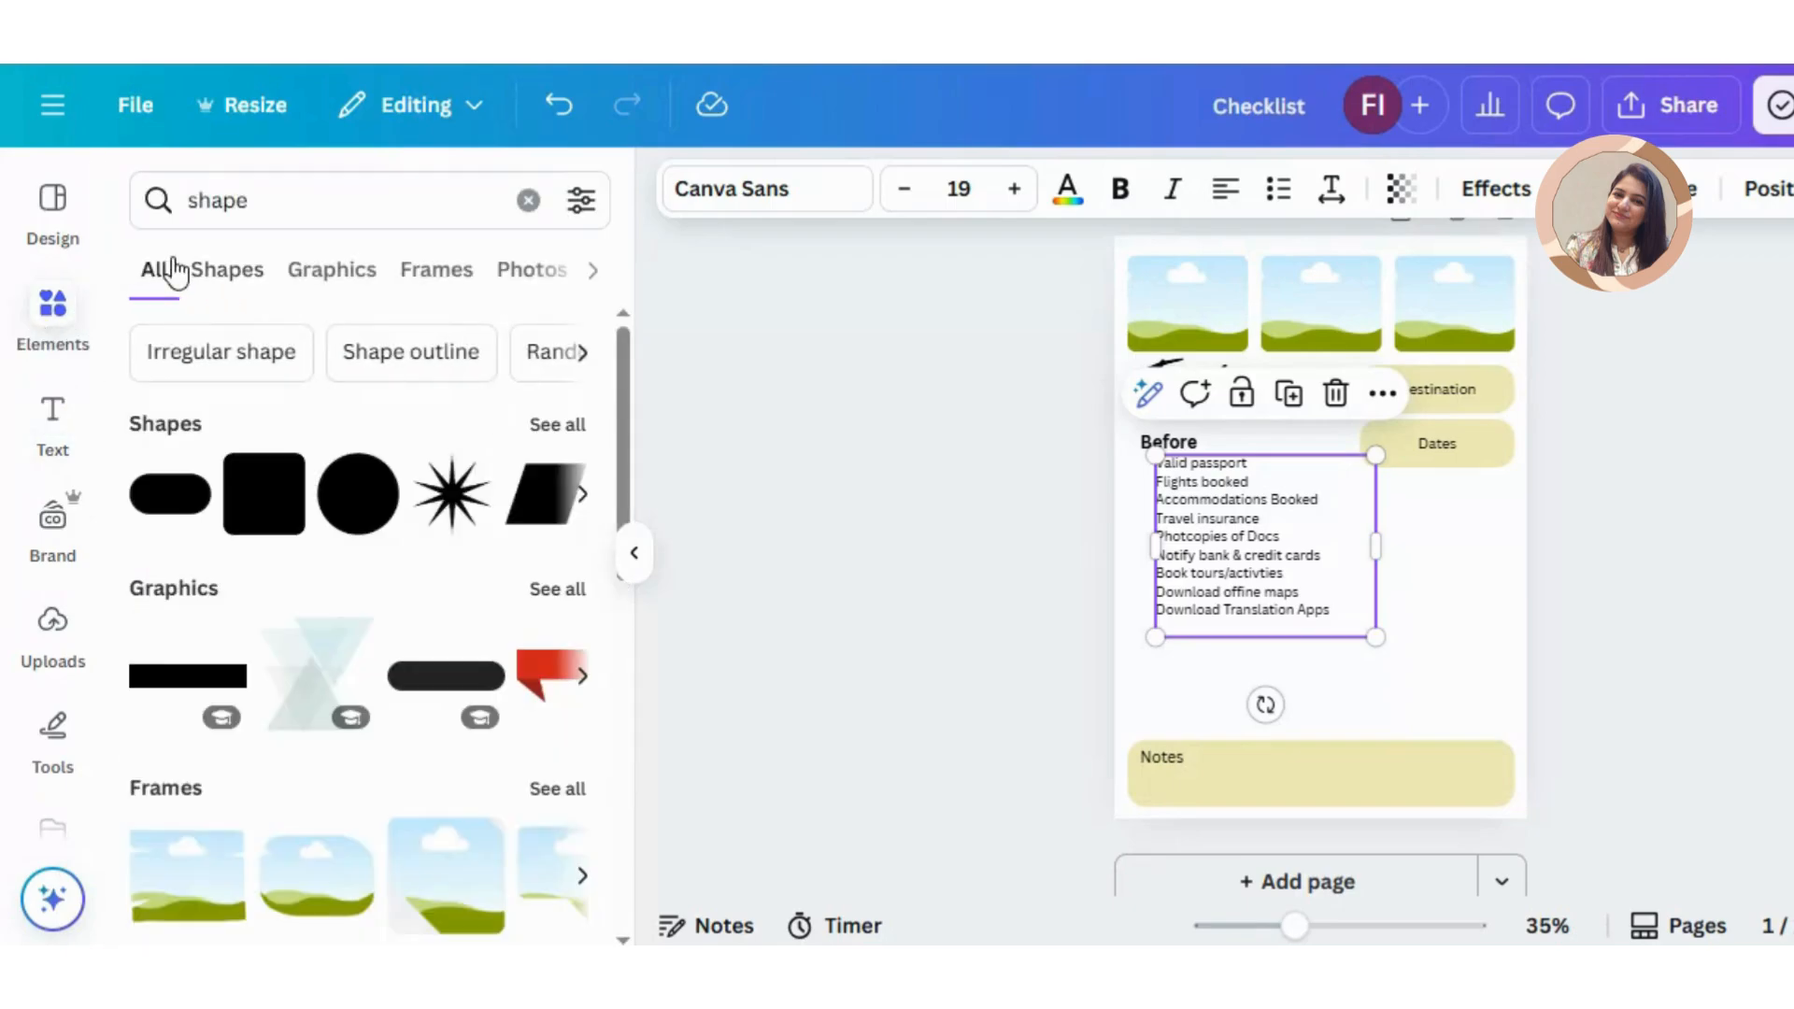
click(230, 202)
double_click(231, 206)
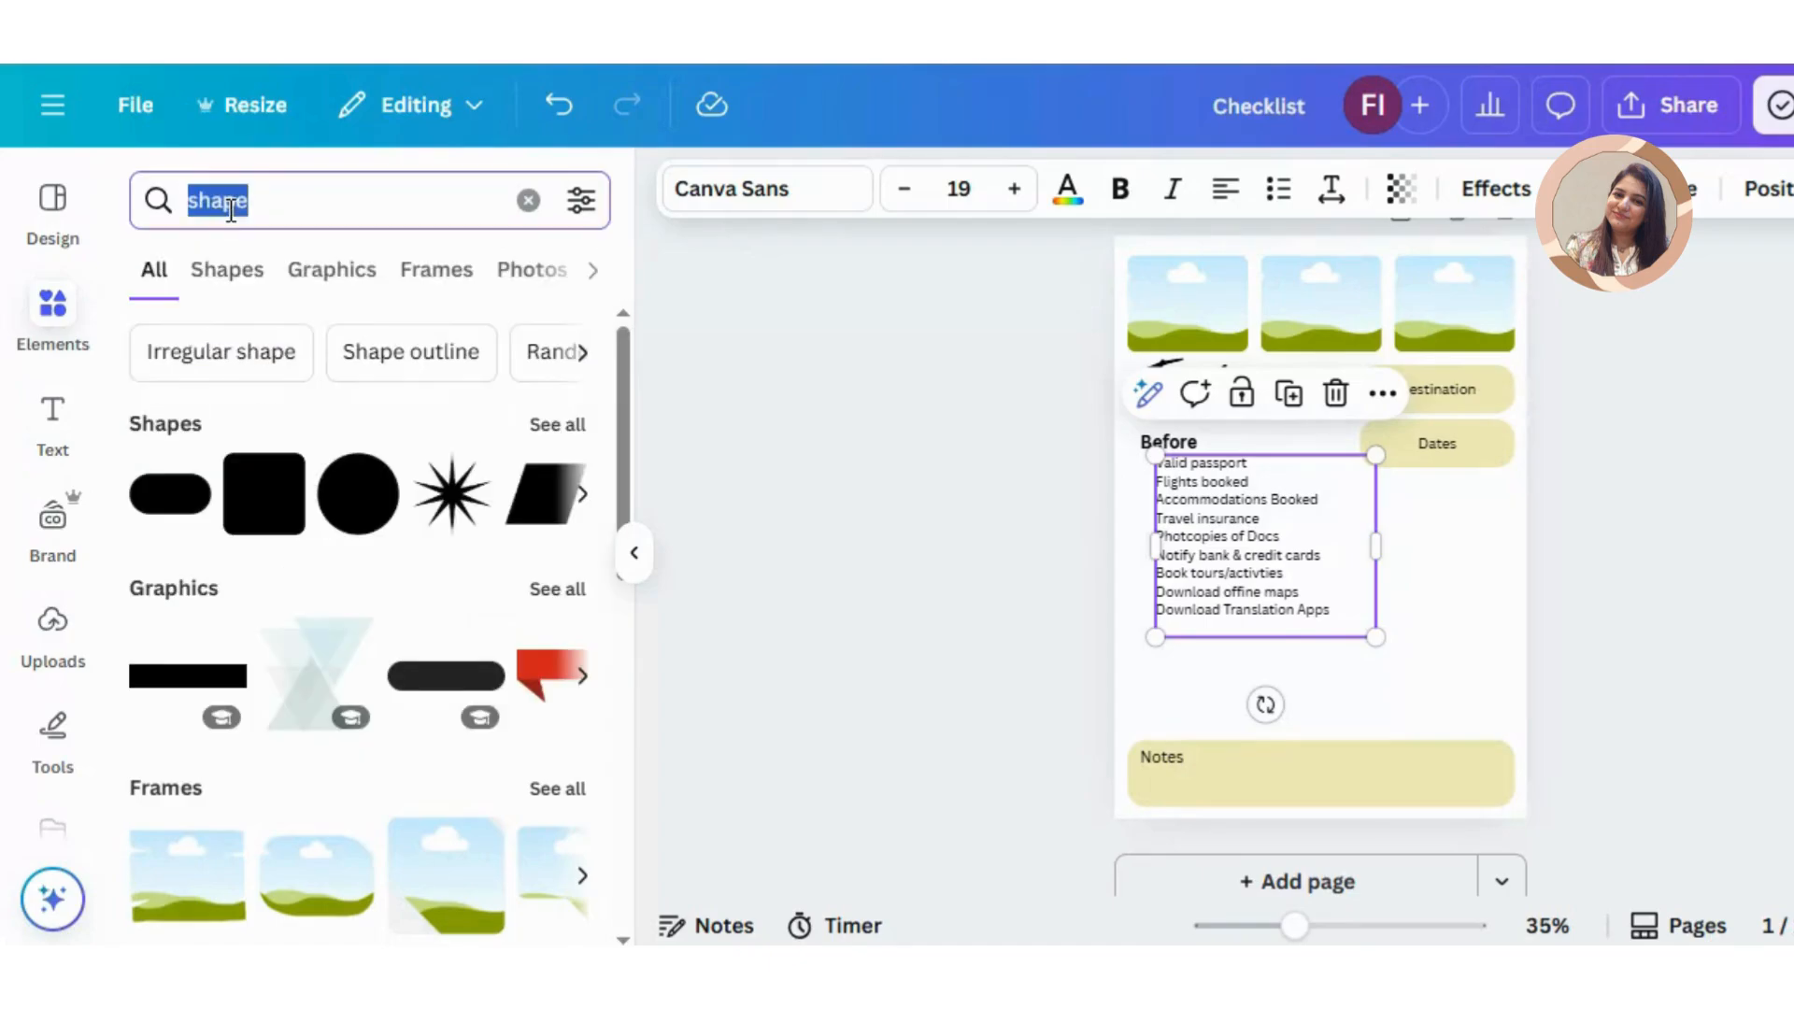
text(ceck)
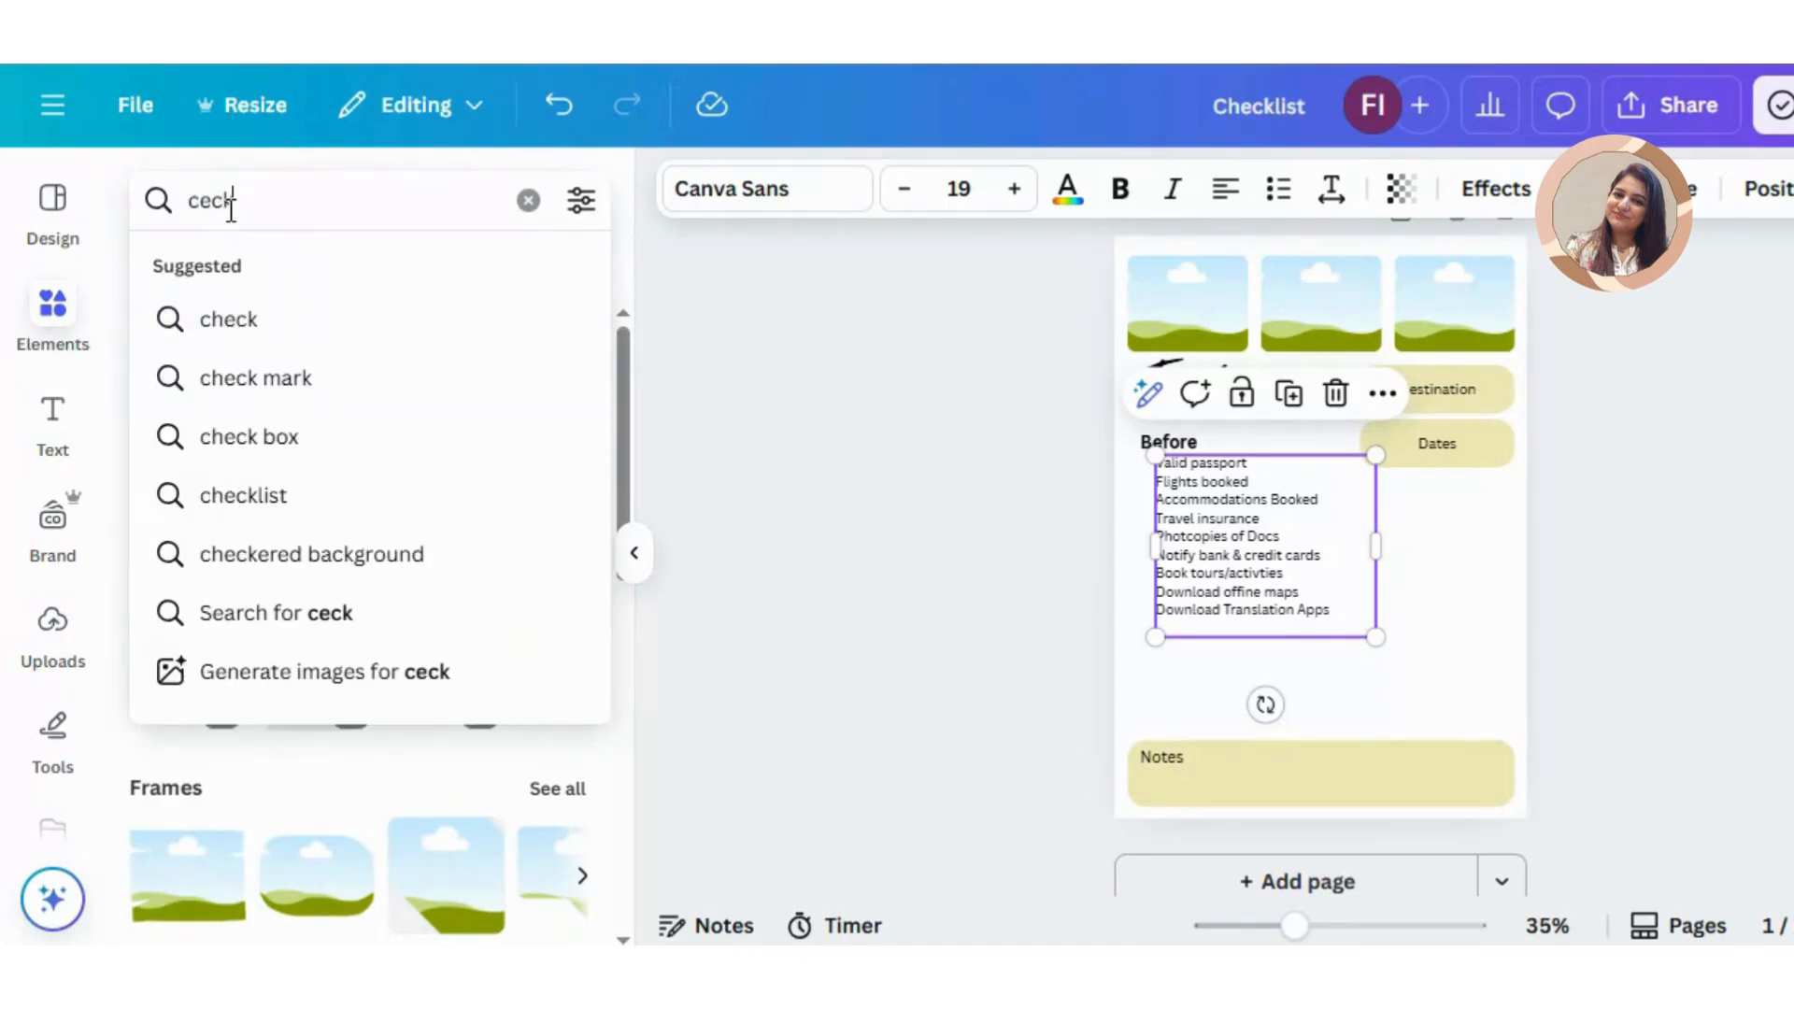
key(BackSpace)
text(heck)
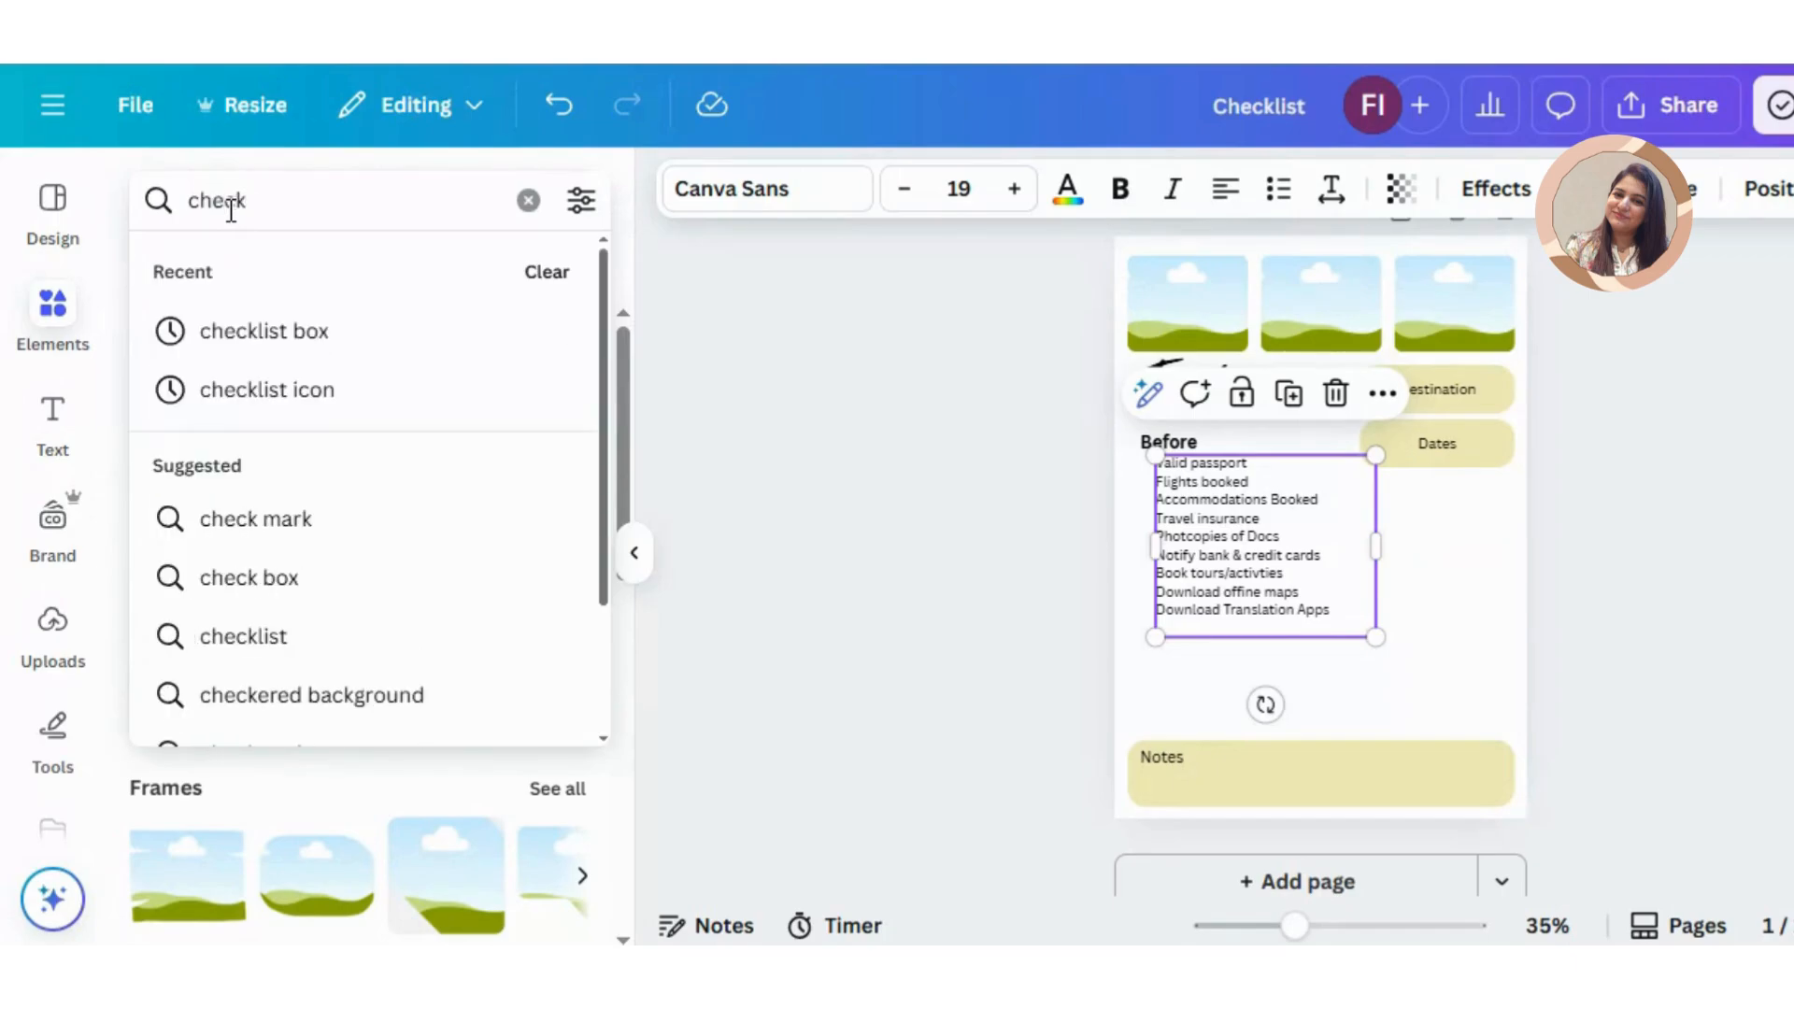
click(297, 342)
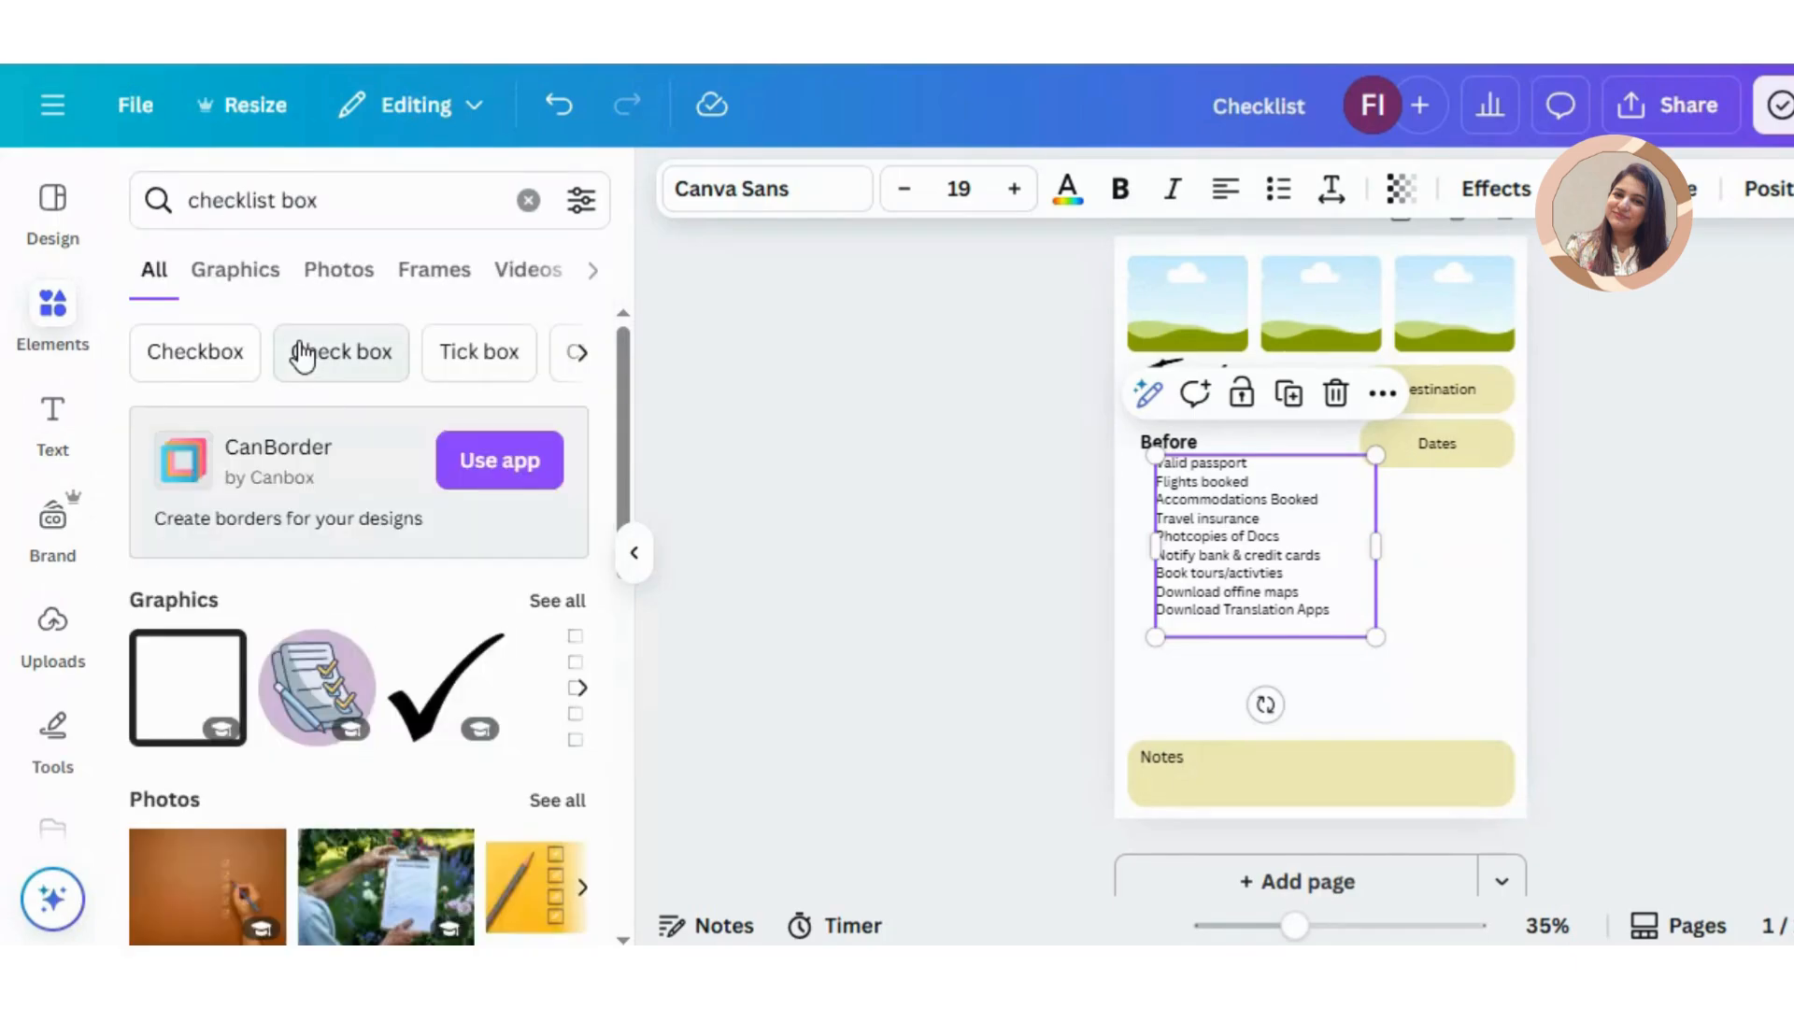
click(168, 677)
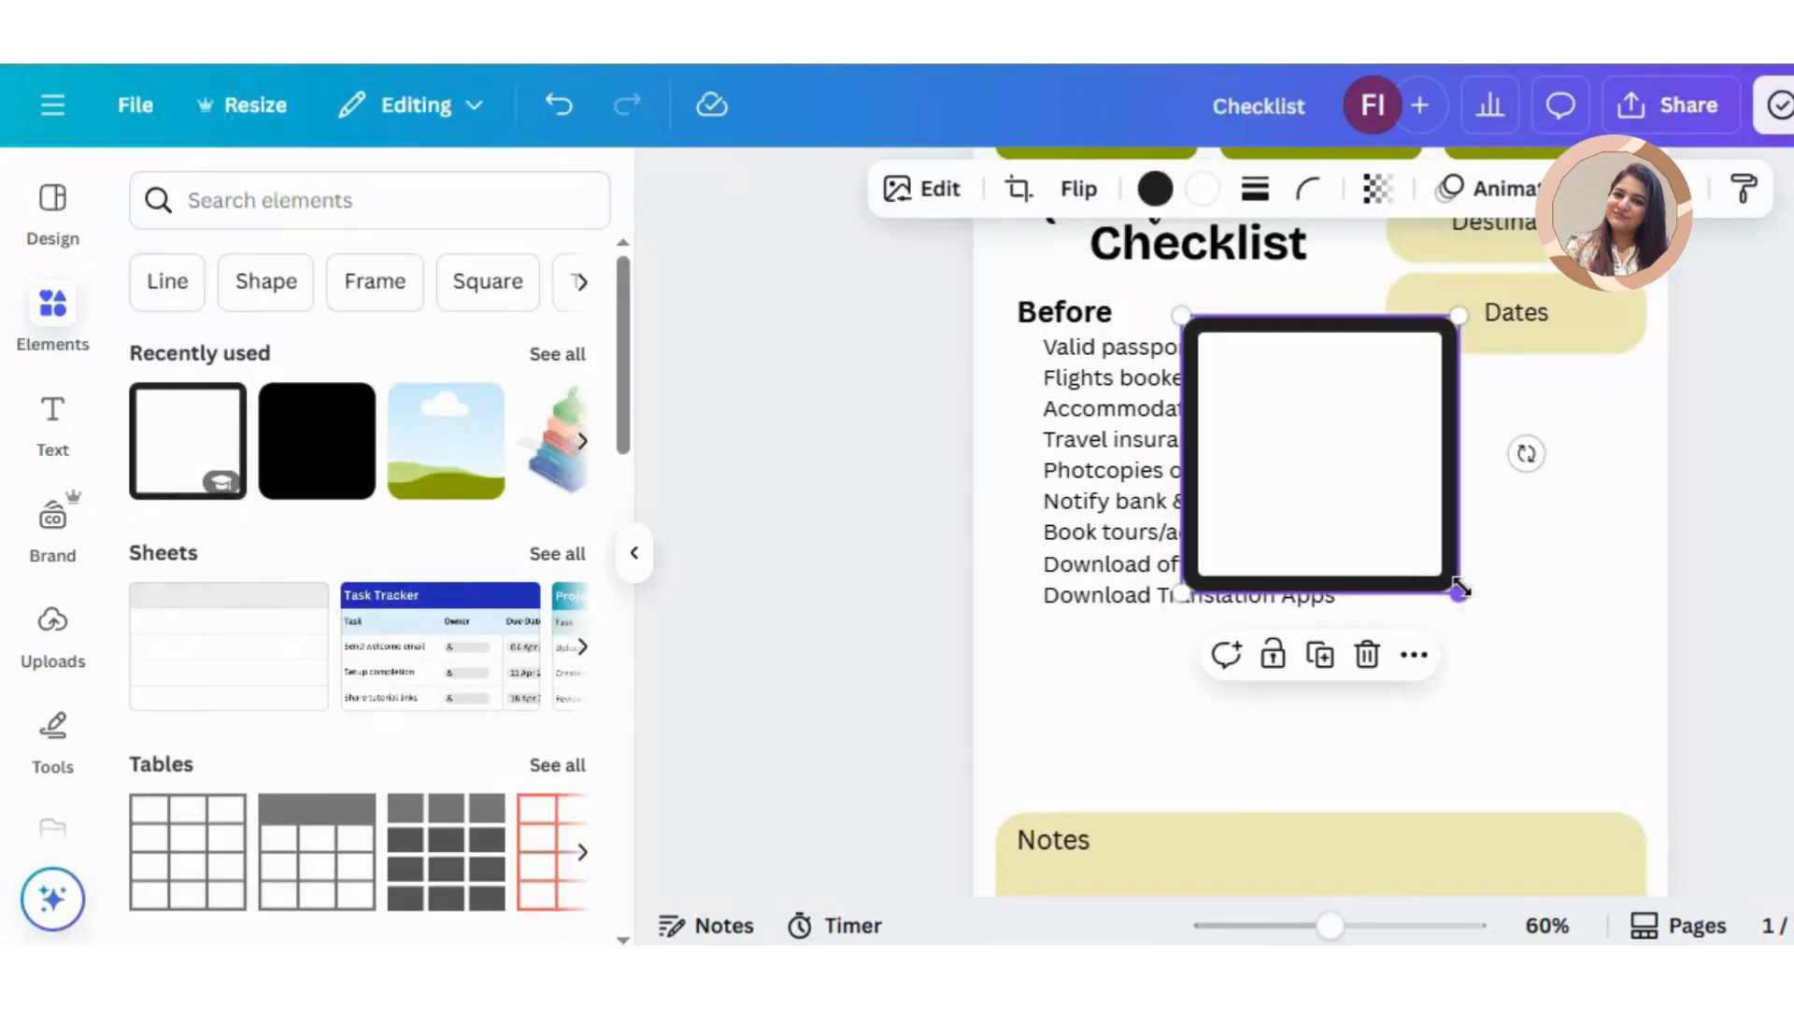
Step: Shrink the square to checkbox size beside "Valid passport" and duplicate it for every other item in the Before list
drag(1460, 589, 1019, 347)
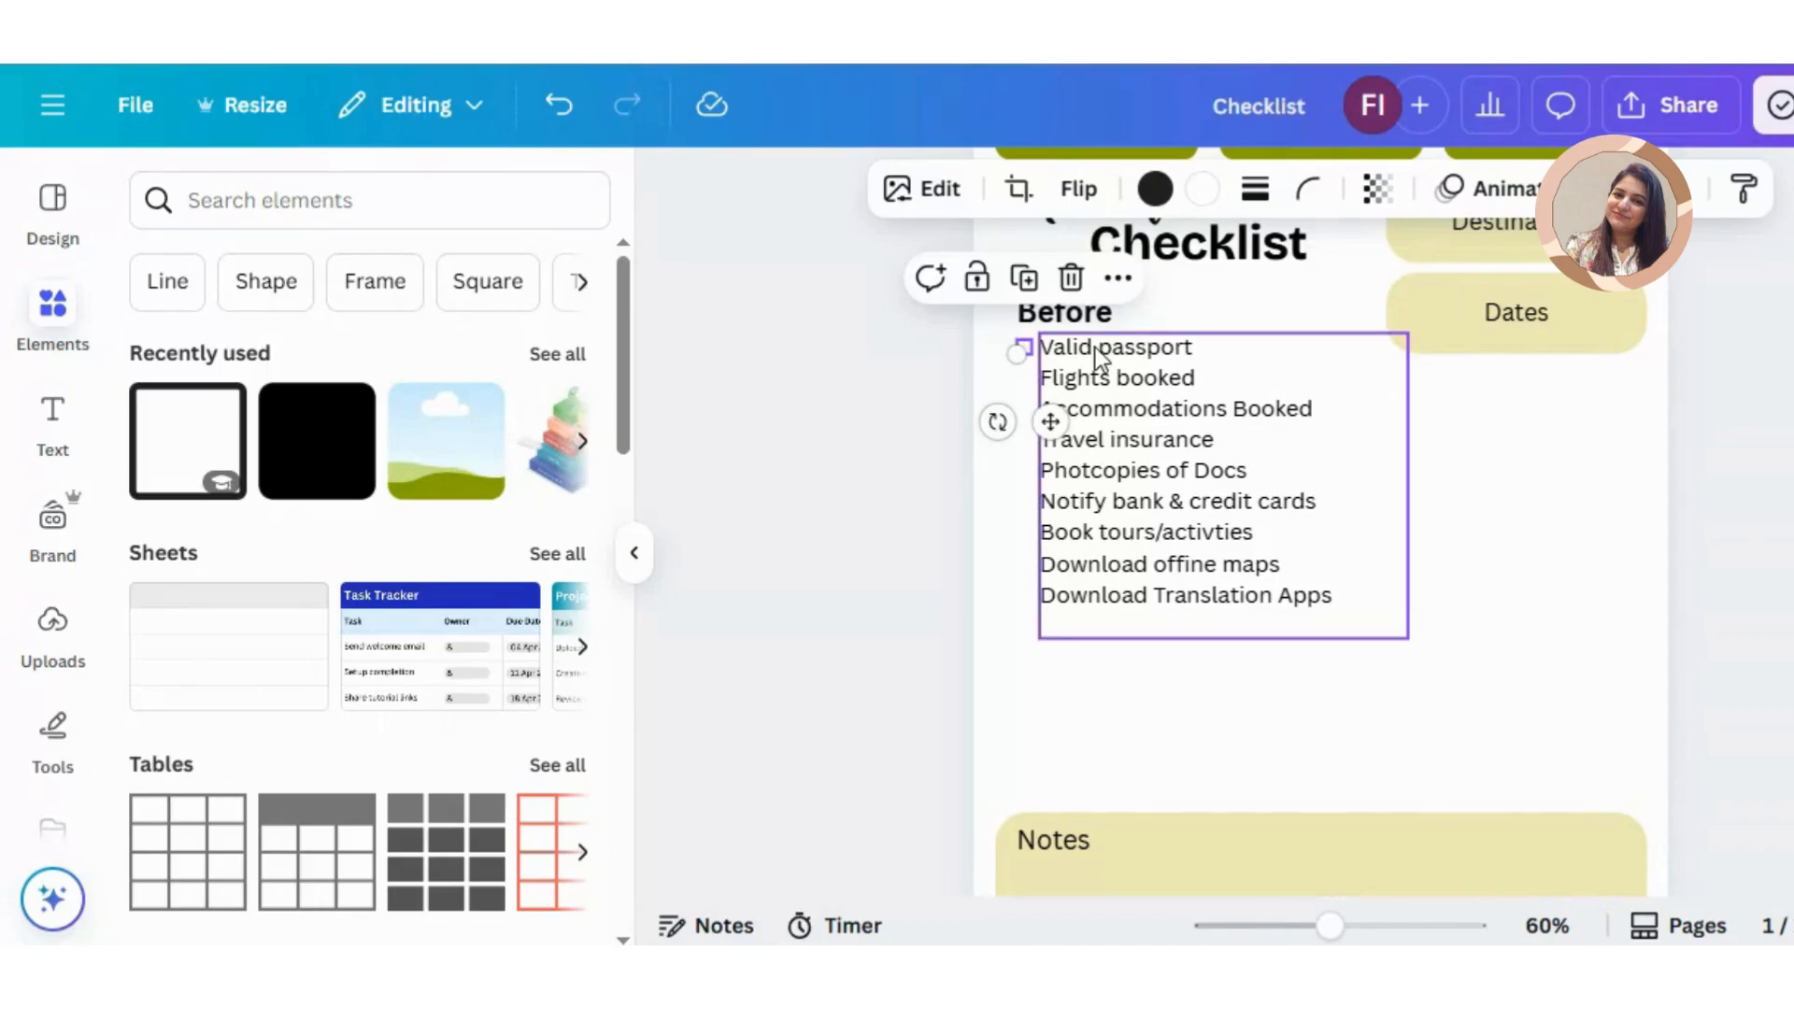
key(ctrl+d)
key(ctrl+d)
key(ctrl+d)
key(ctrl+d)
key(ctrl+d)
key(ctrl+d)
key(ctrl+d)
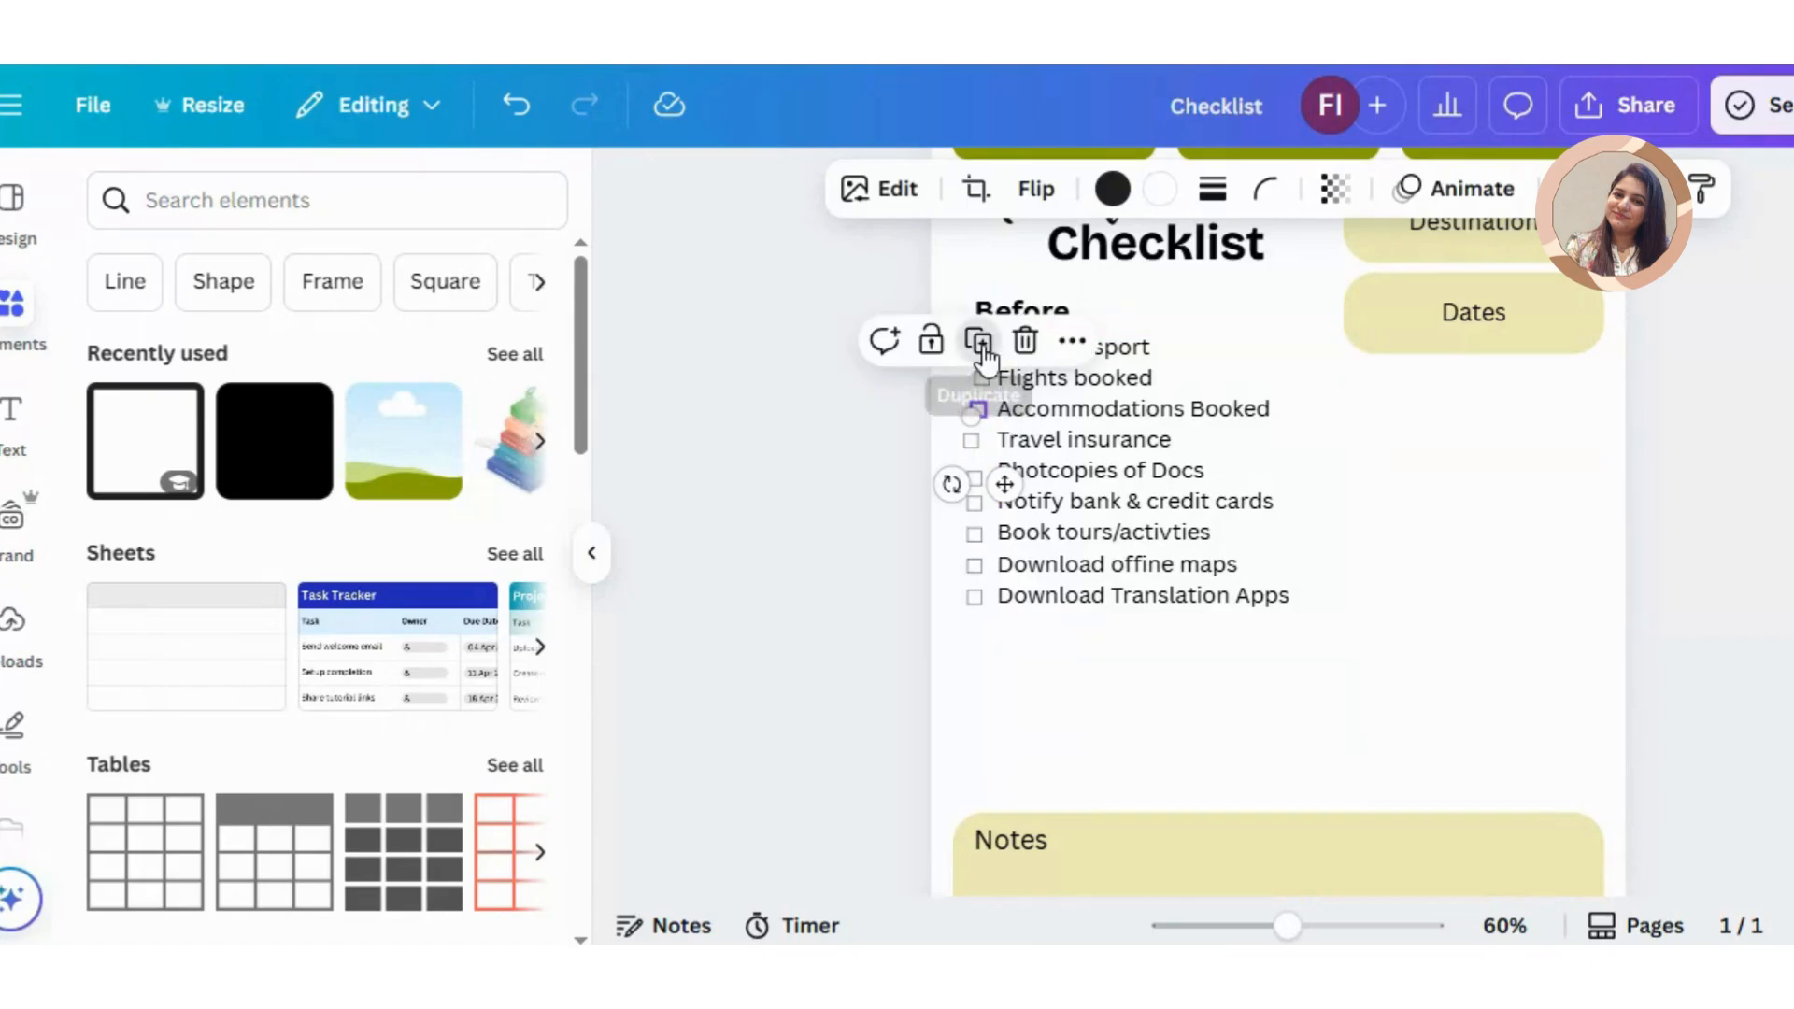
click(991, 355)
key(ctrl+z)
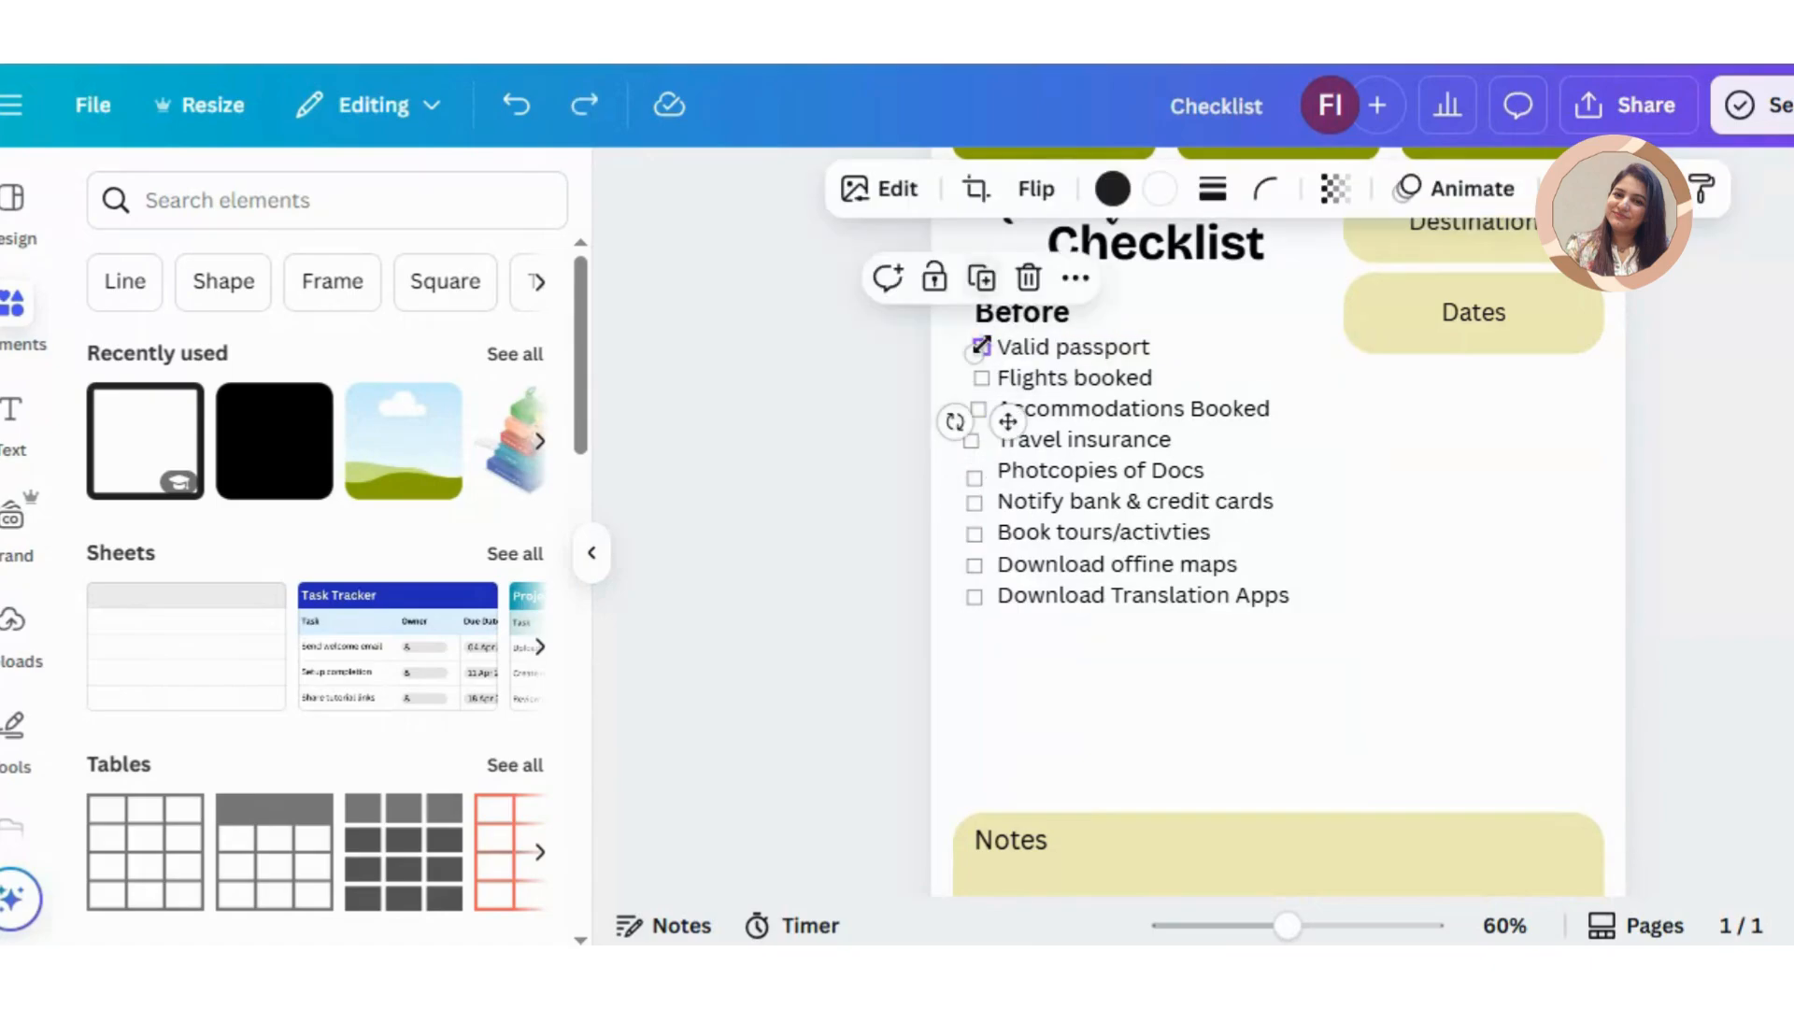
Step: Select all nine checkboxes of the Before list together and tidy up their alignment and spacing
shift+click(977, 411)
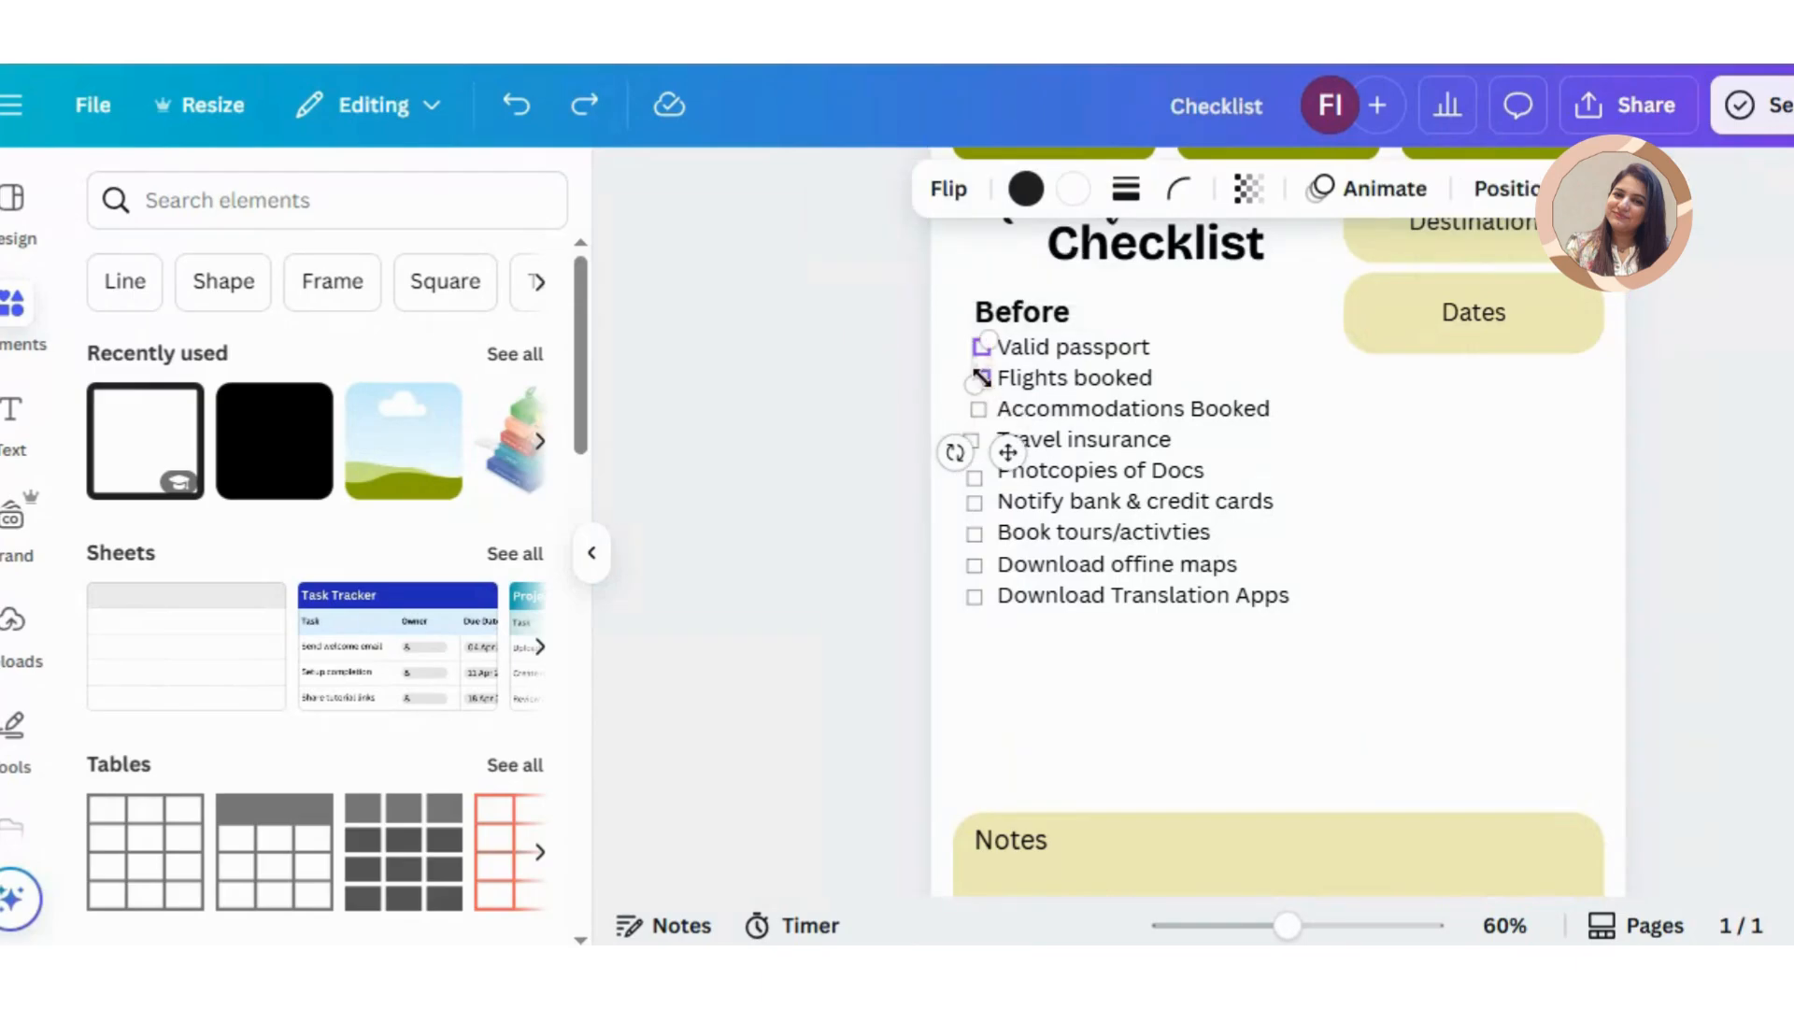
shift+click(974, 596)
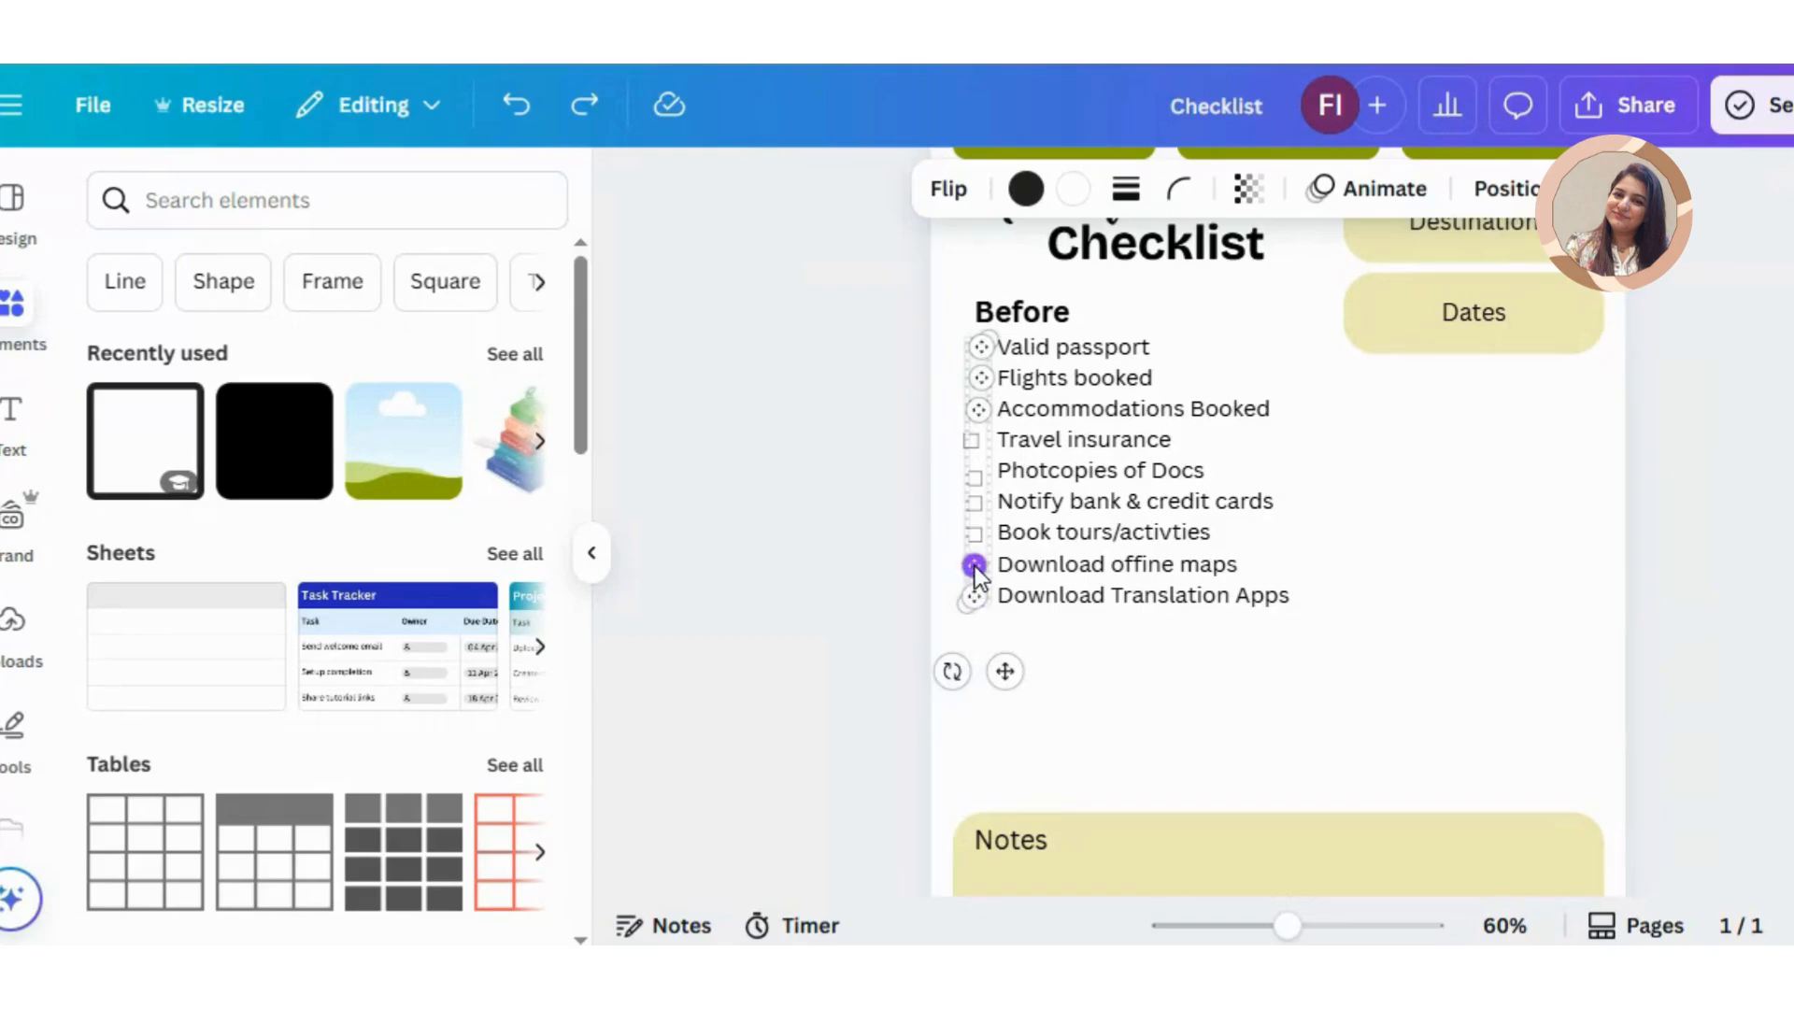
shift+click(973, 565)
shift+click(974, 532)
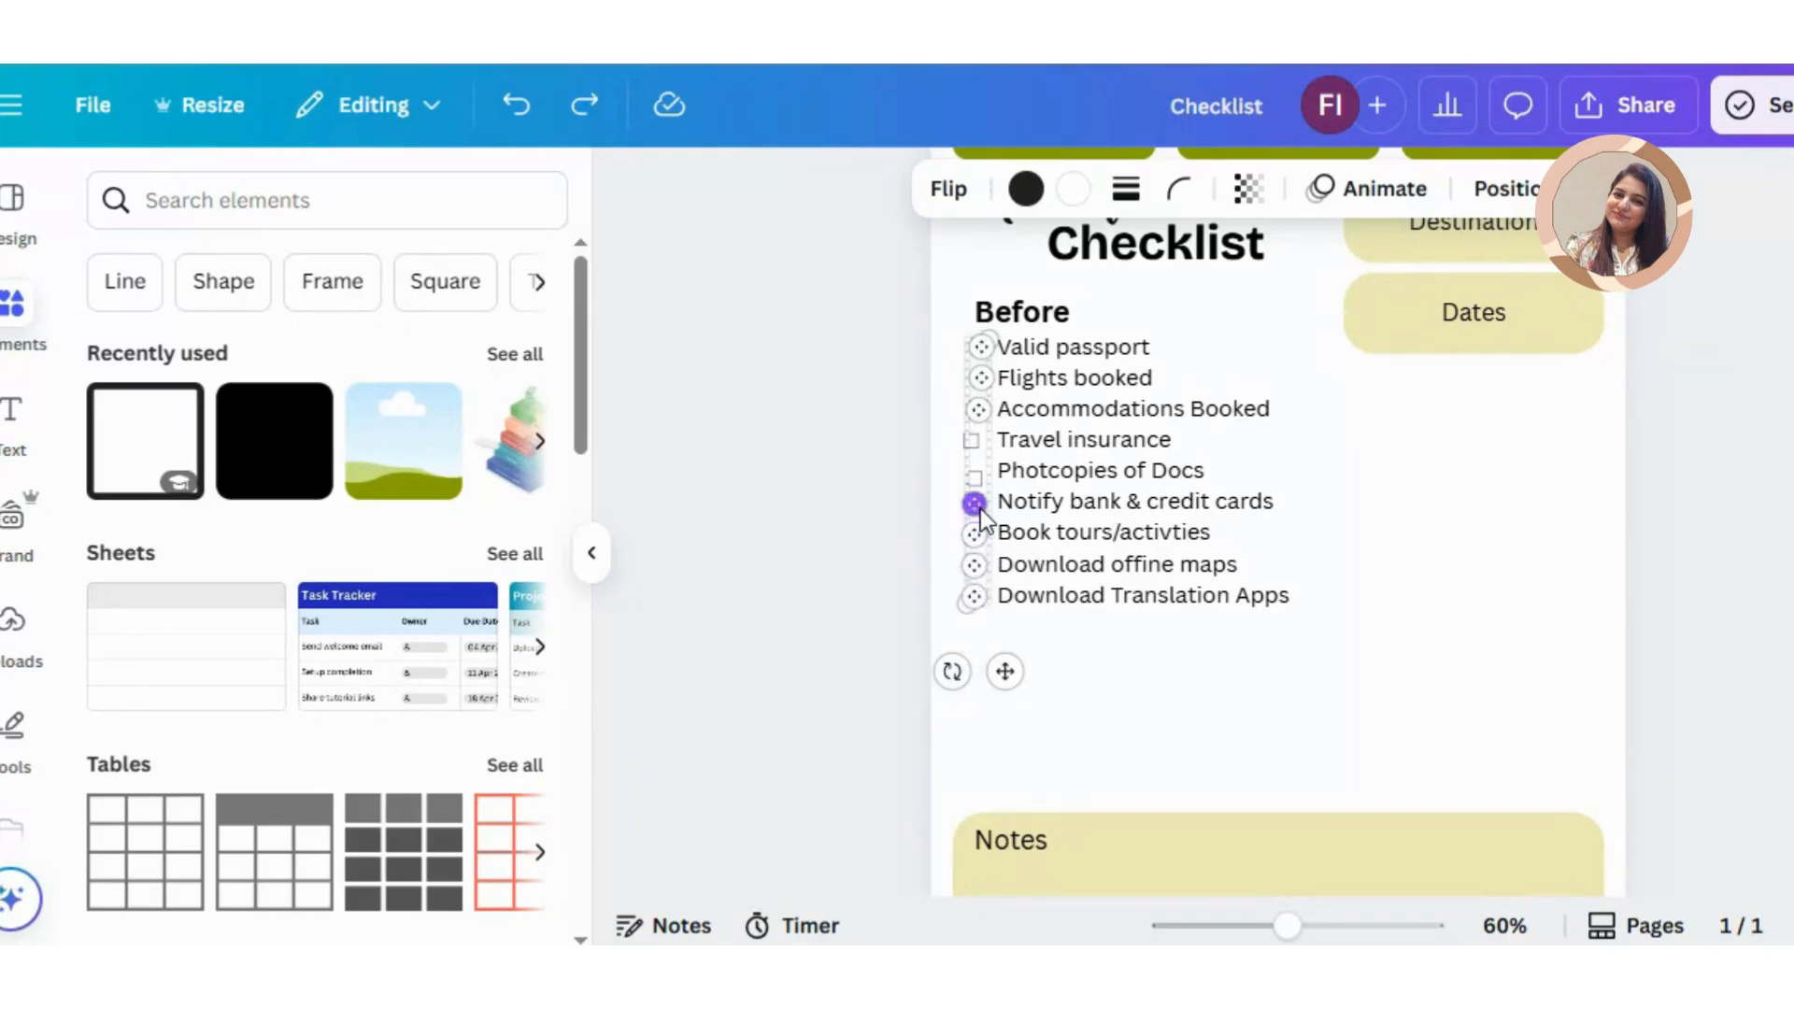
shift+click(976, 504)
shift+click(975, 478)
shift+click(972, 442)
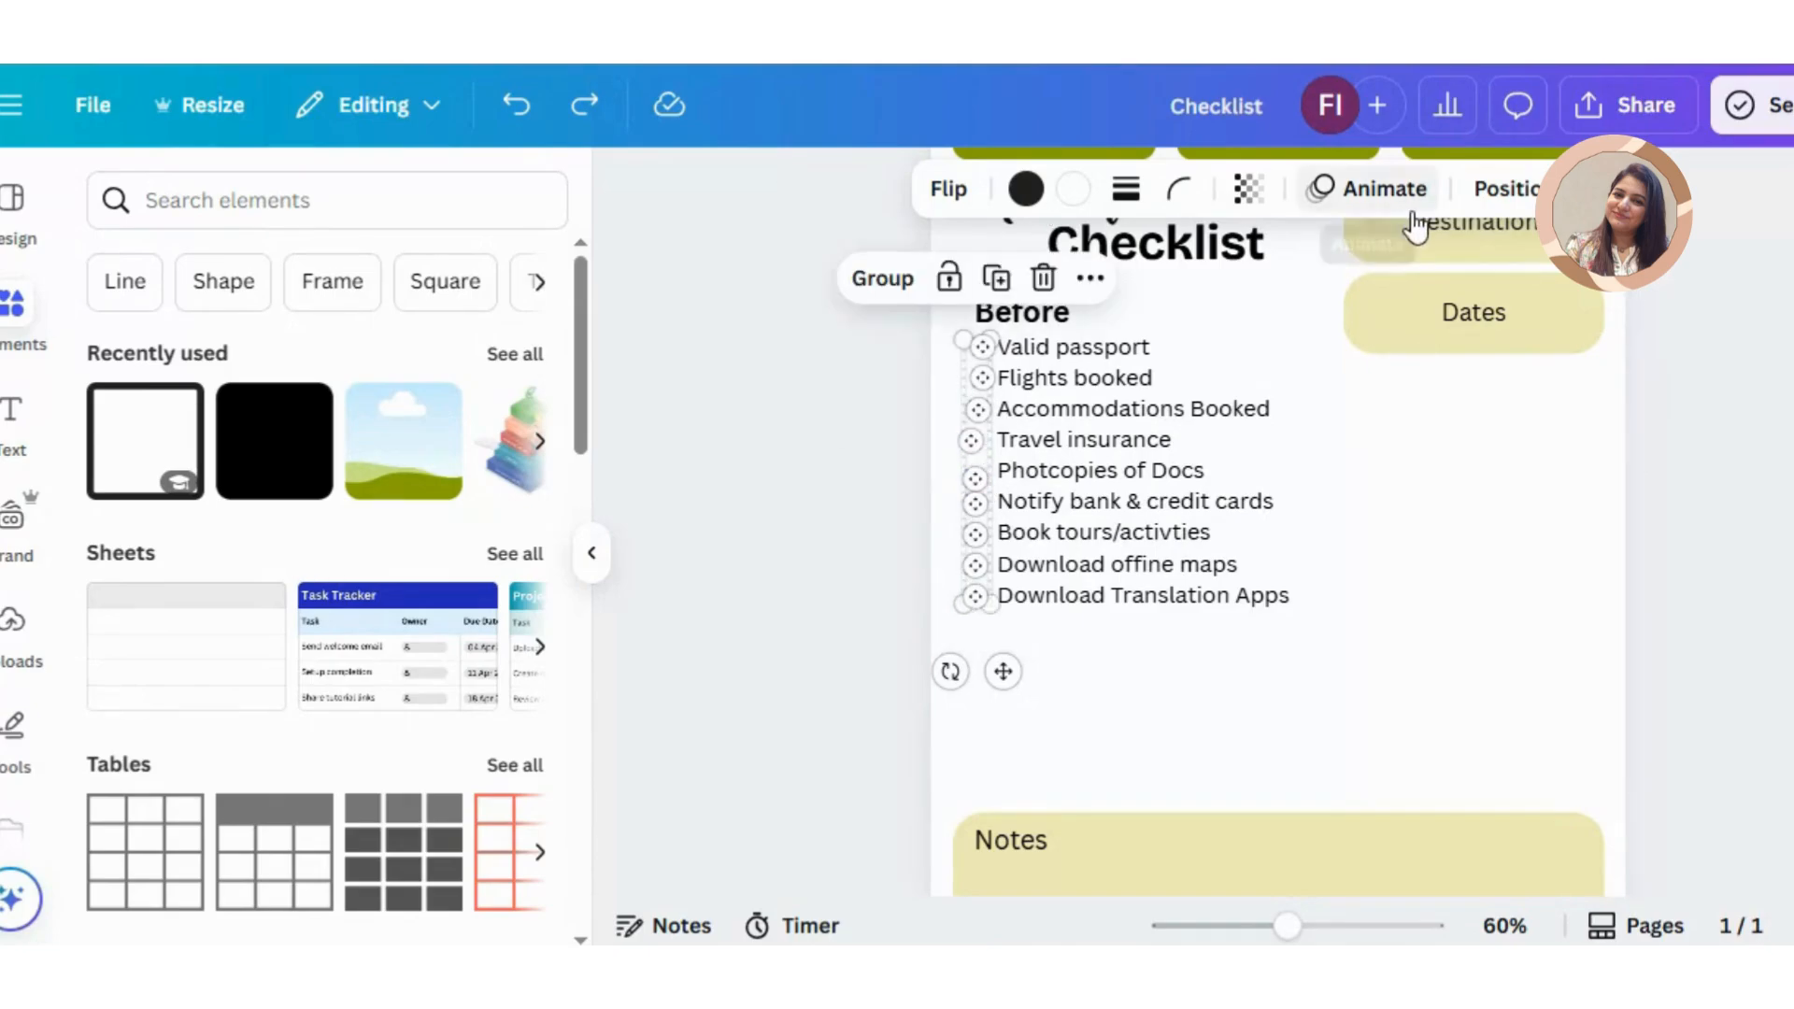
click(1507, 188)
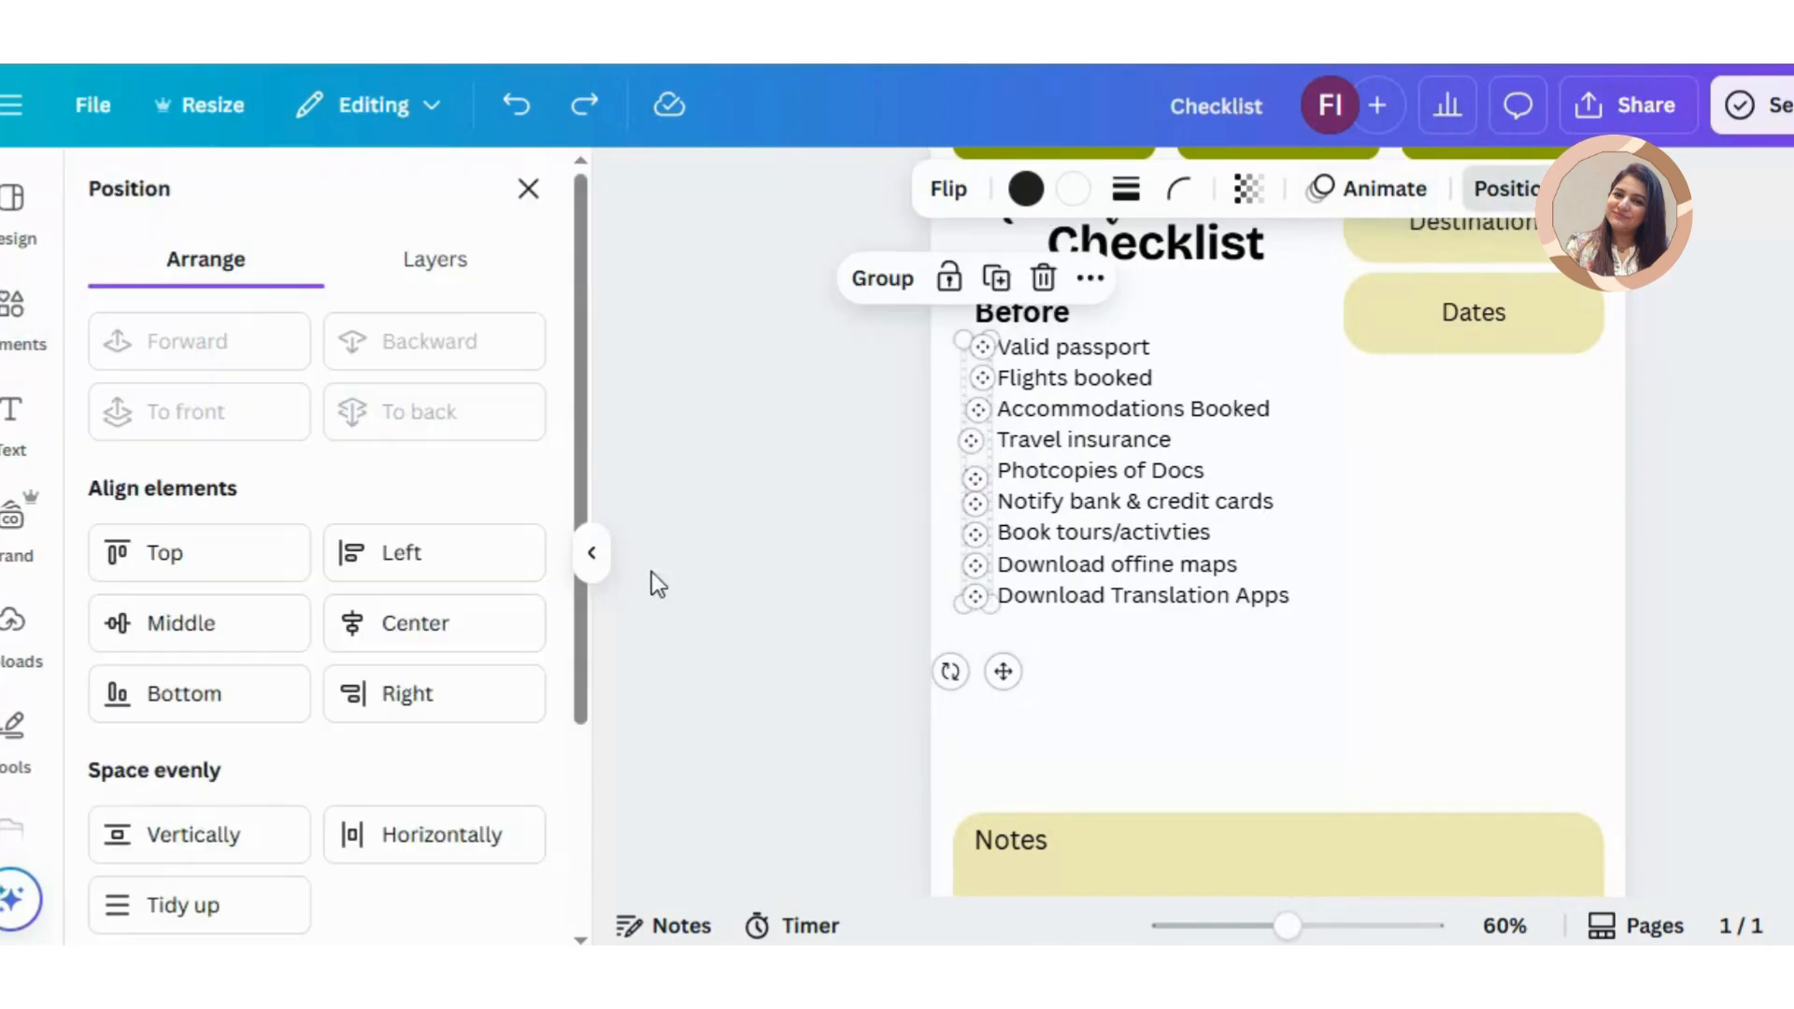
click(161, 906)
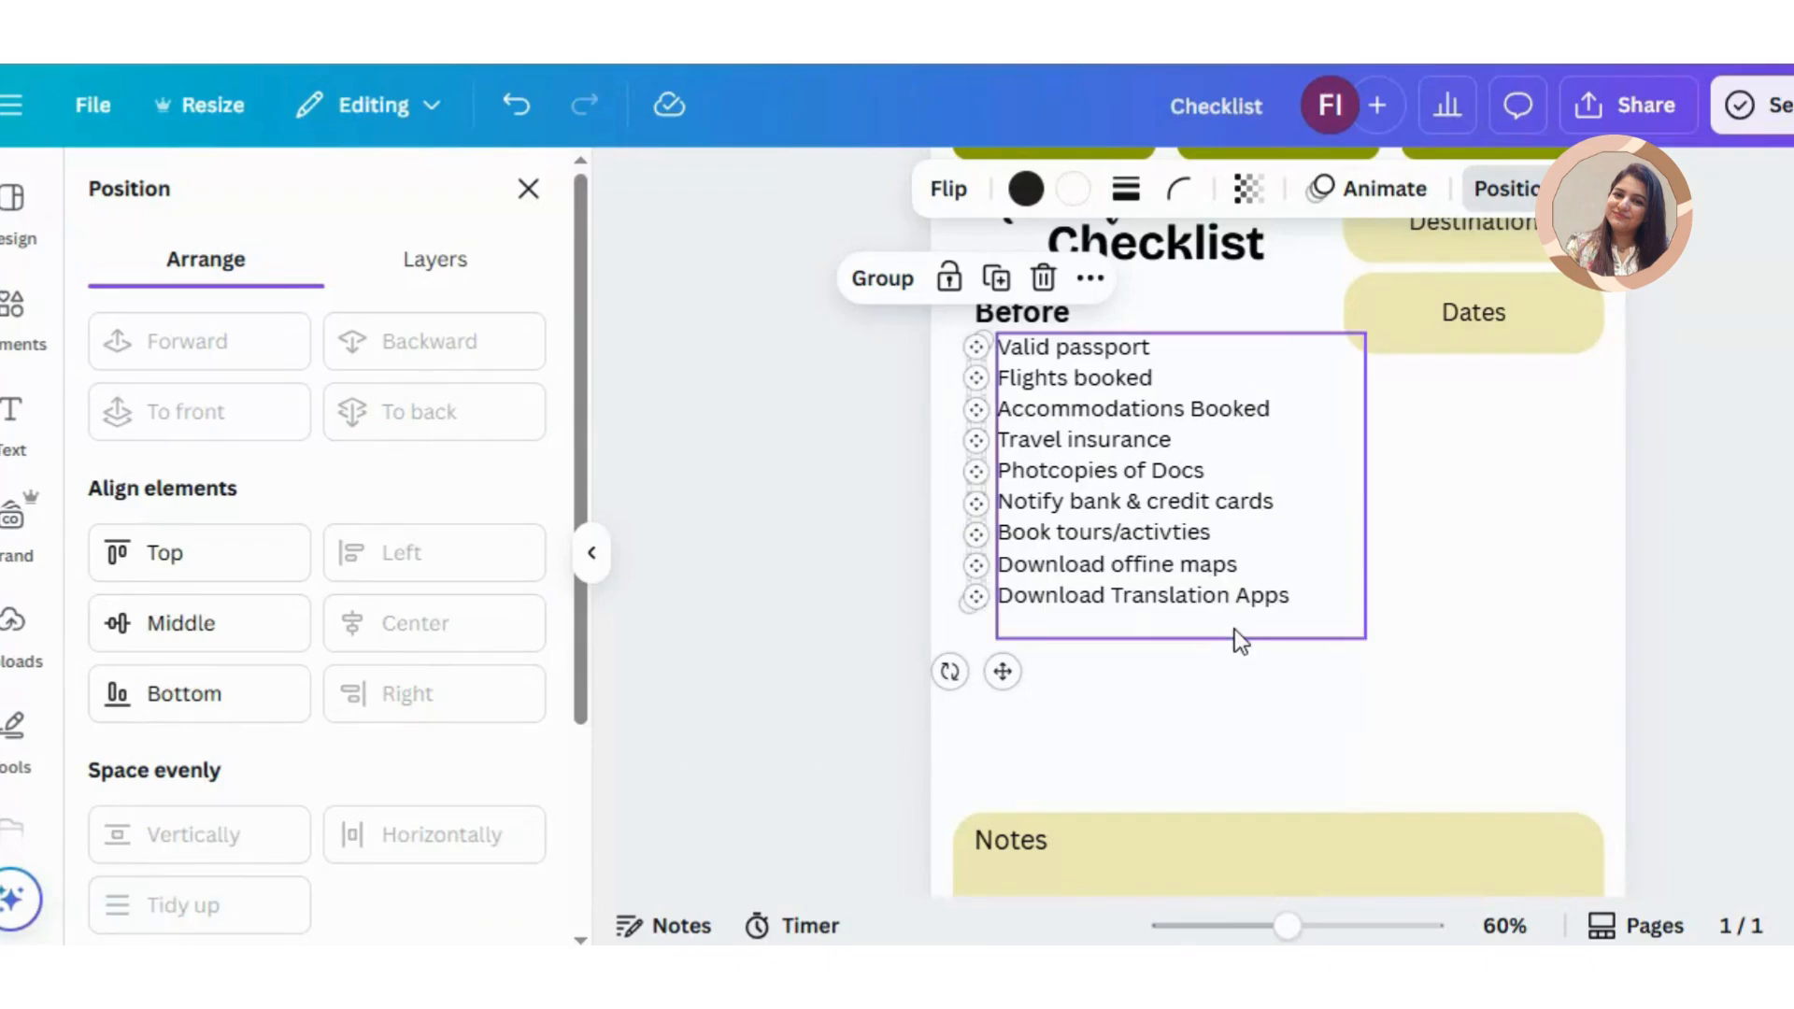
click(1236, 630)
click(1458, 643)
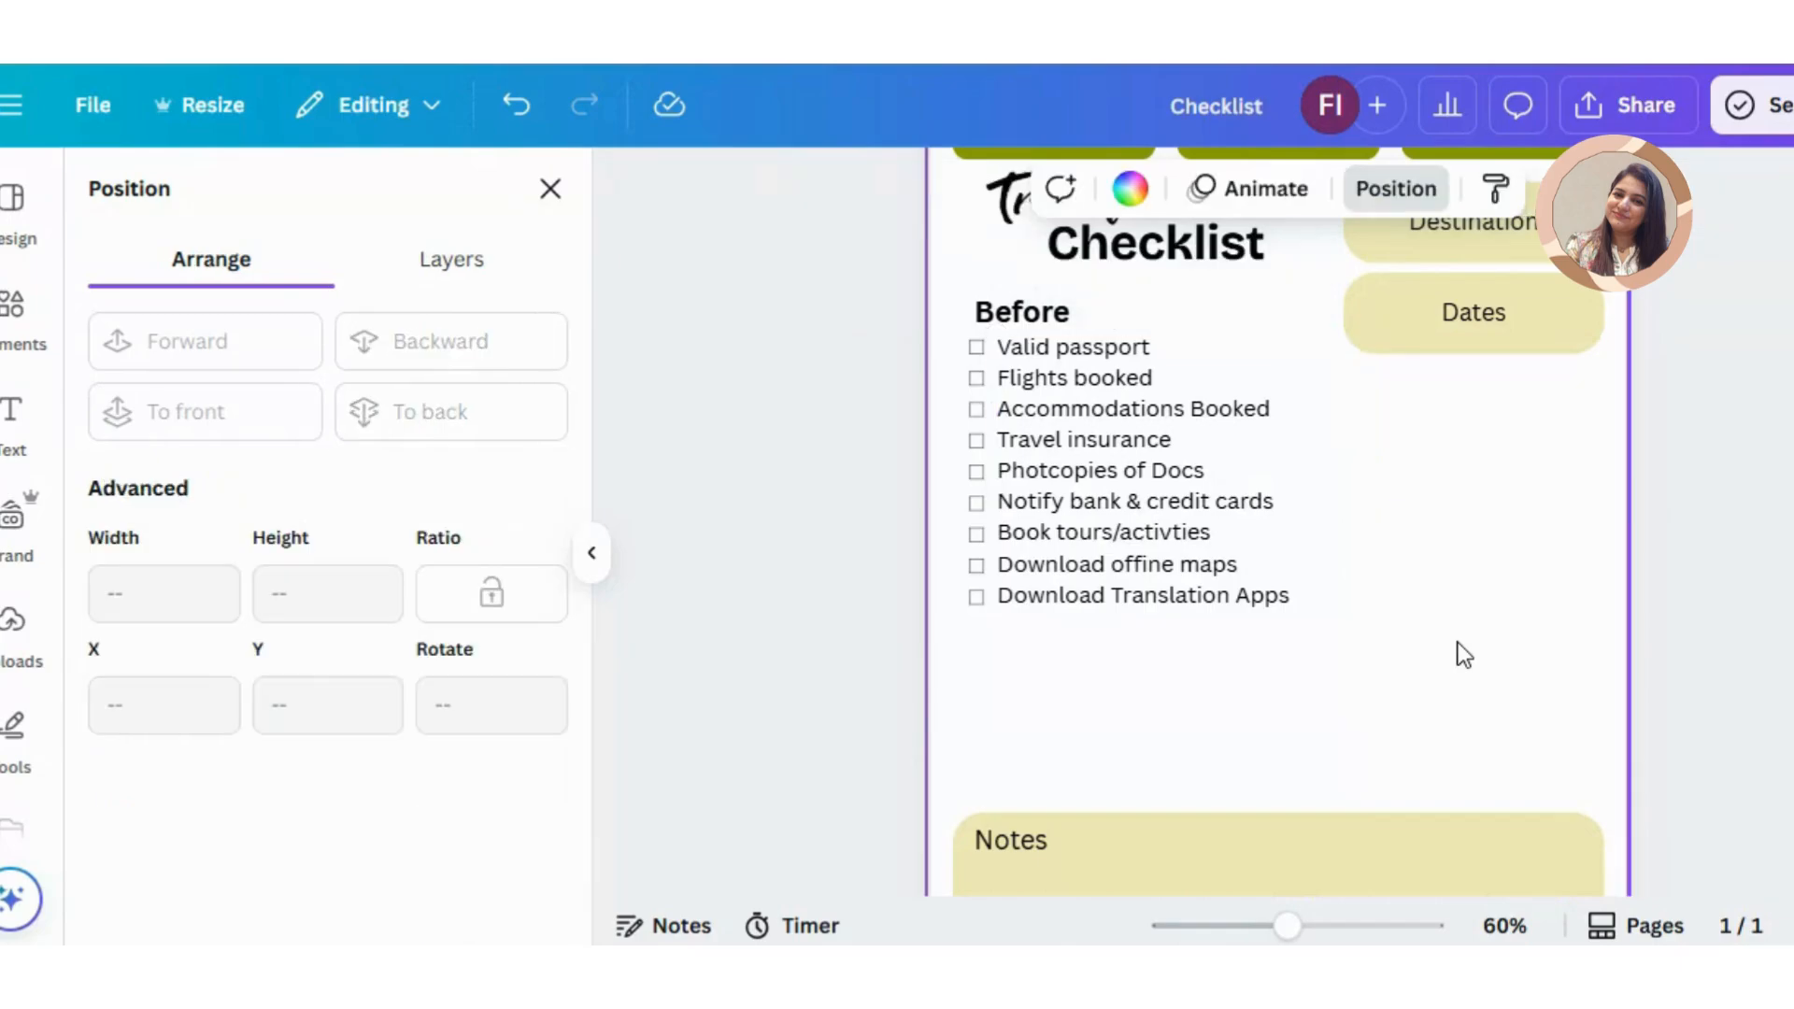
Step: Duplicate the "Before" heading and its item list and place the copies directly below the first list
click(1040, 312)
key(ctrl+d)
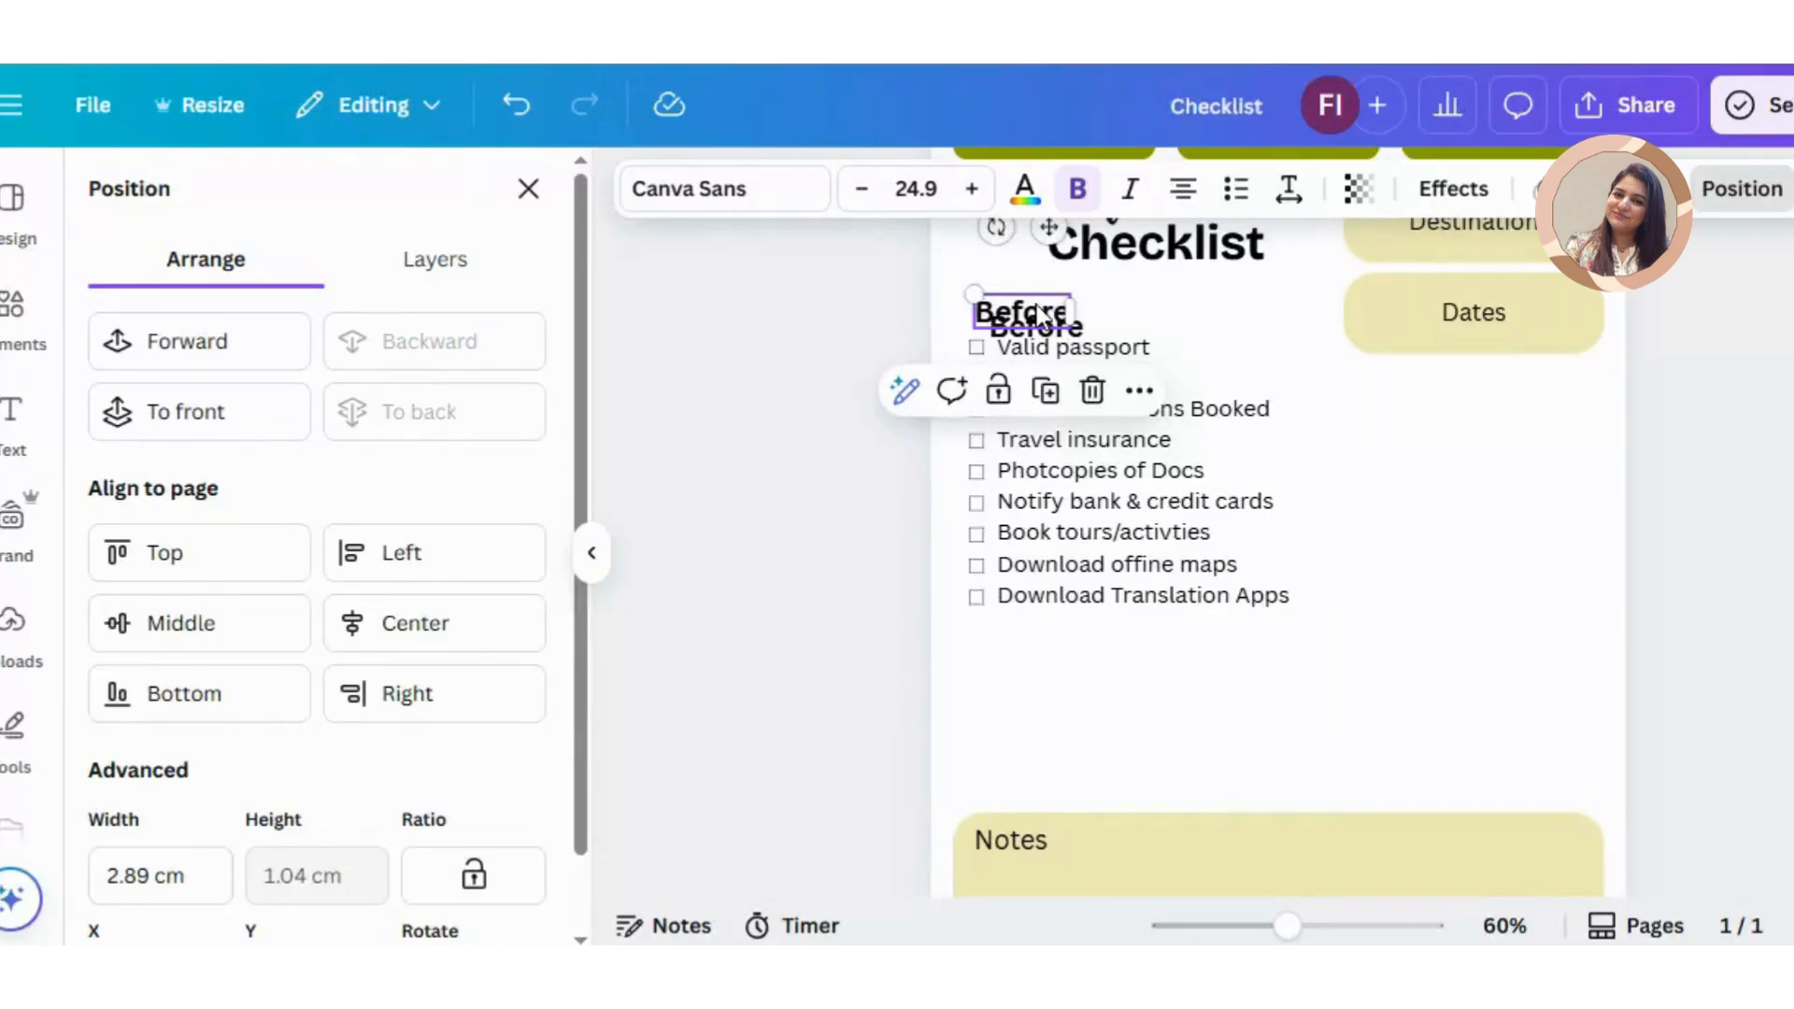
drag(1049, 332, 1025, 624)
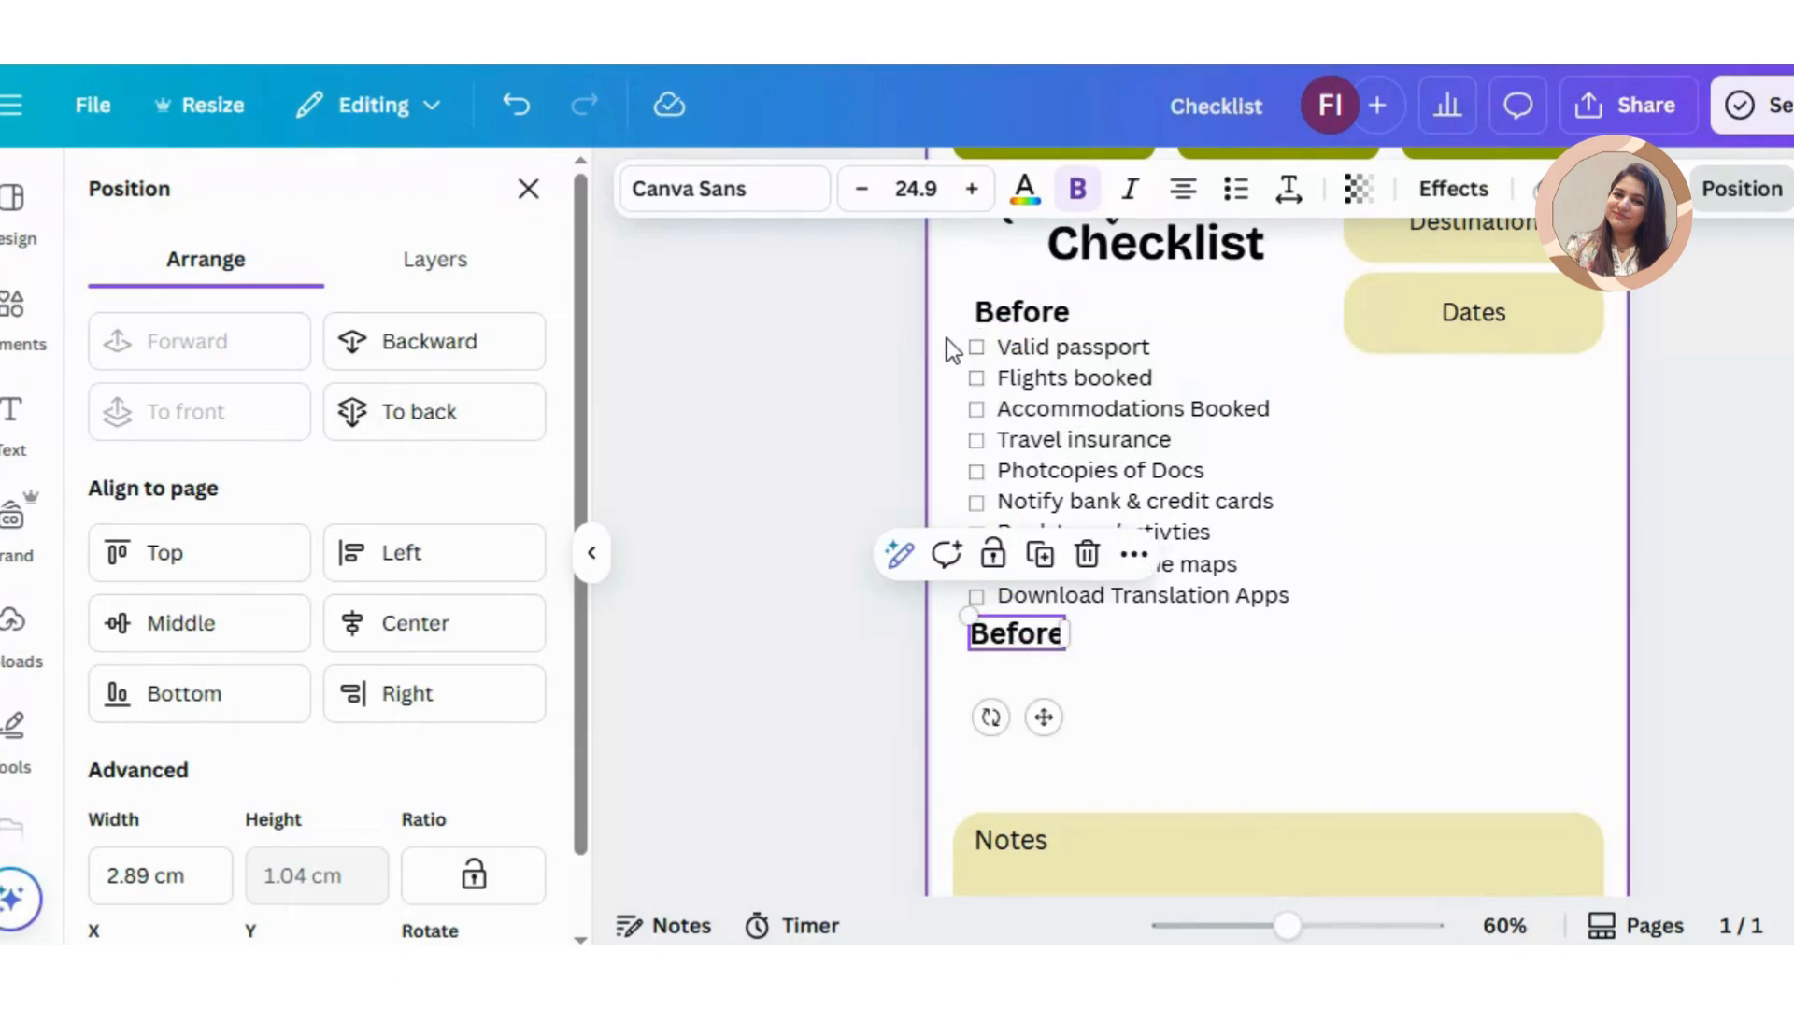
drag(946, 338, 972, 361)
click(1004, 360)
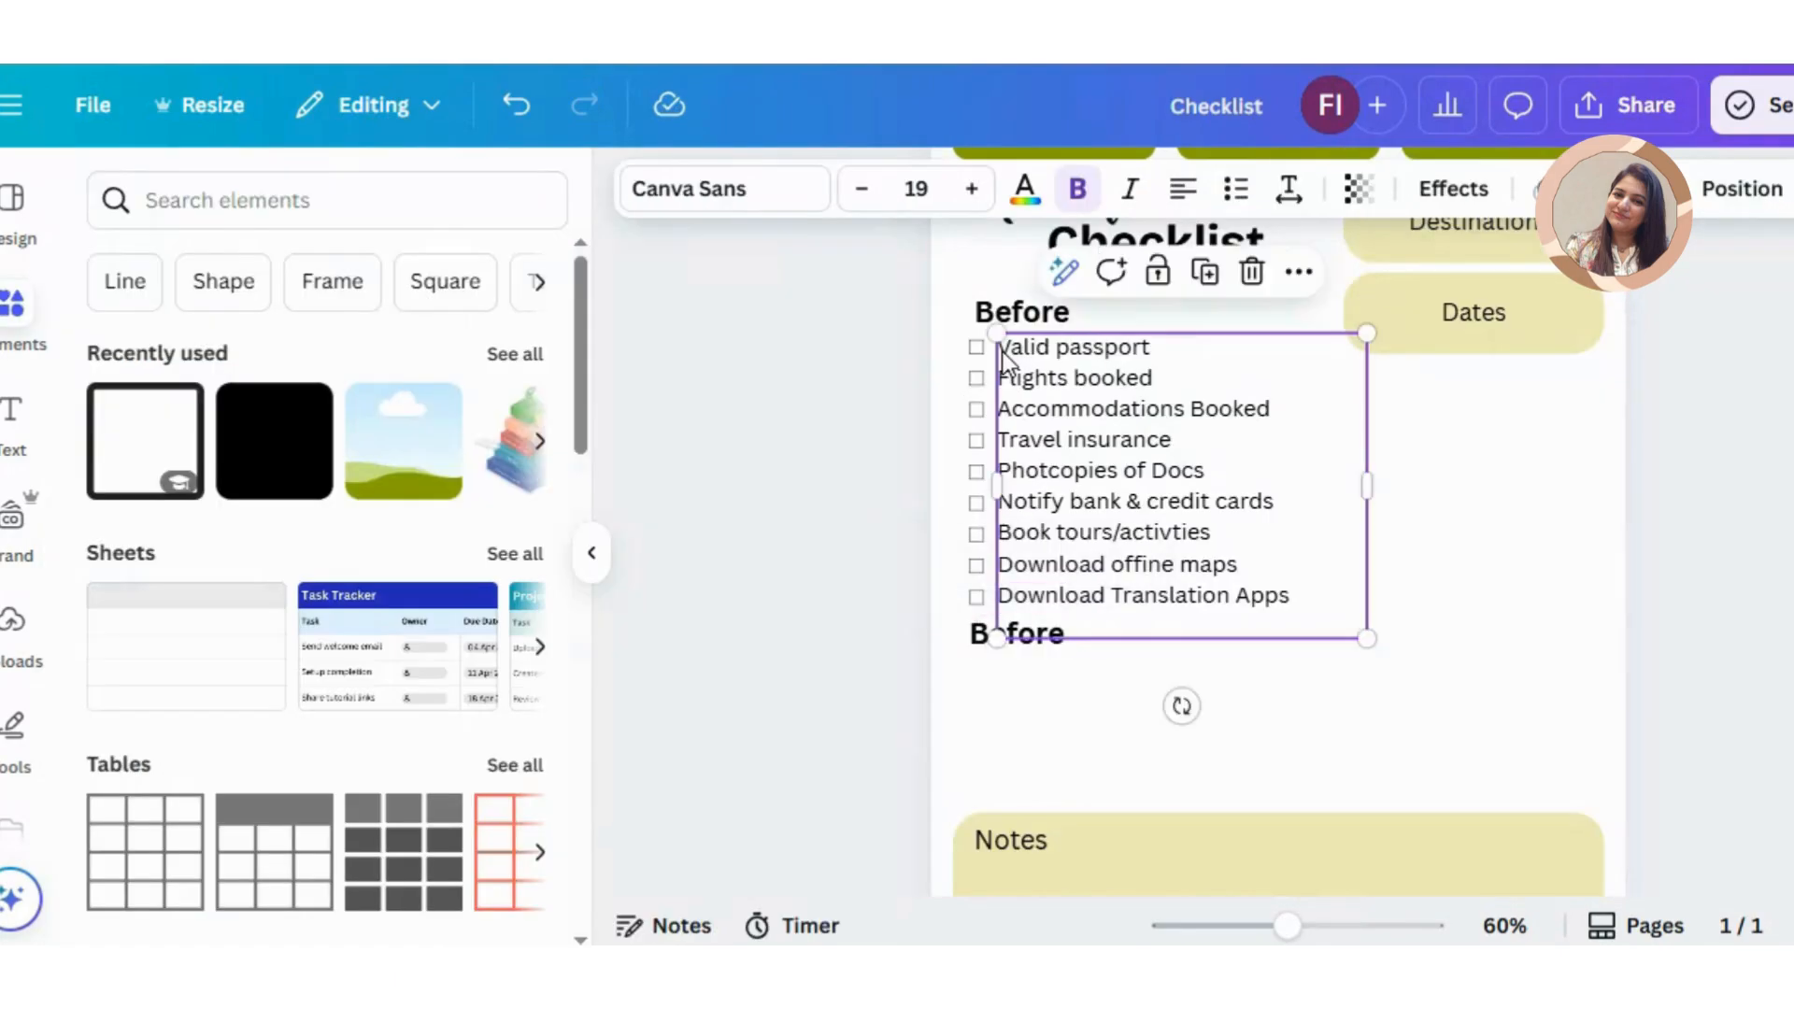
key(ctrl+d)
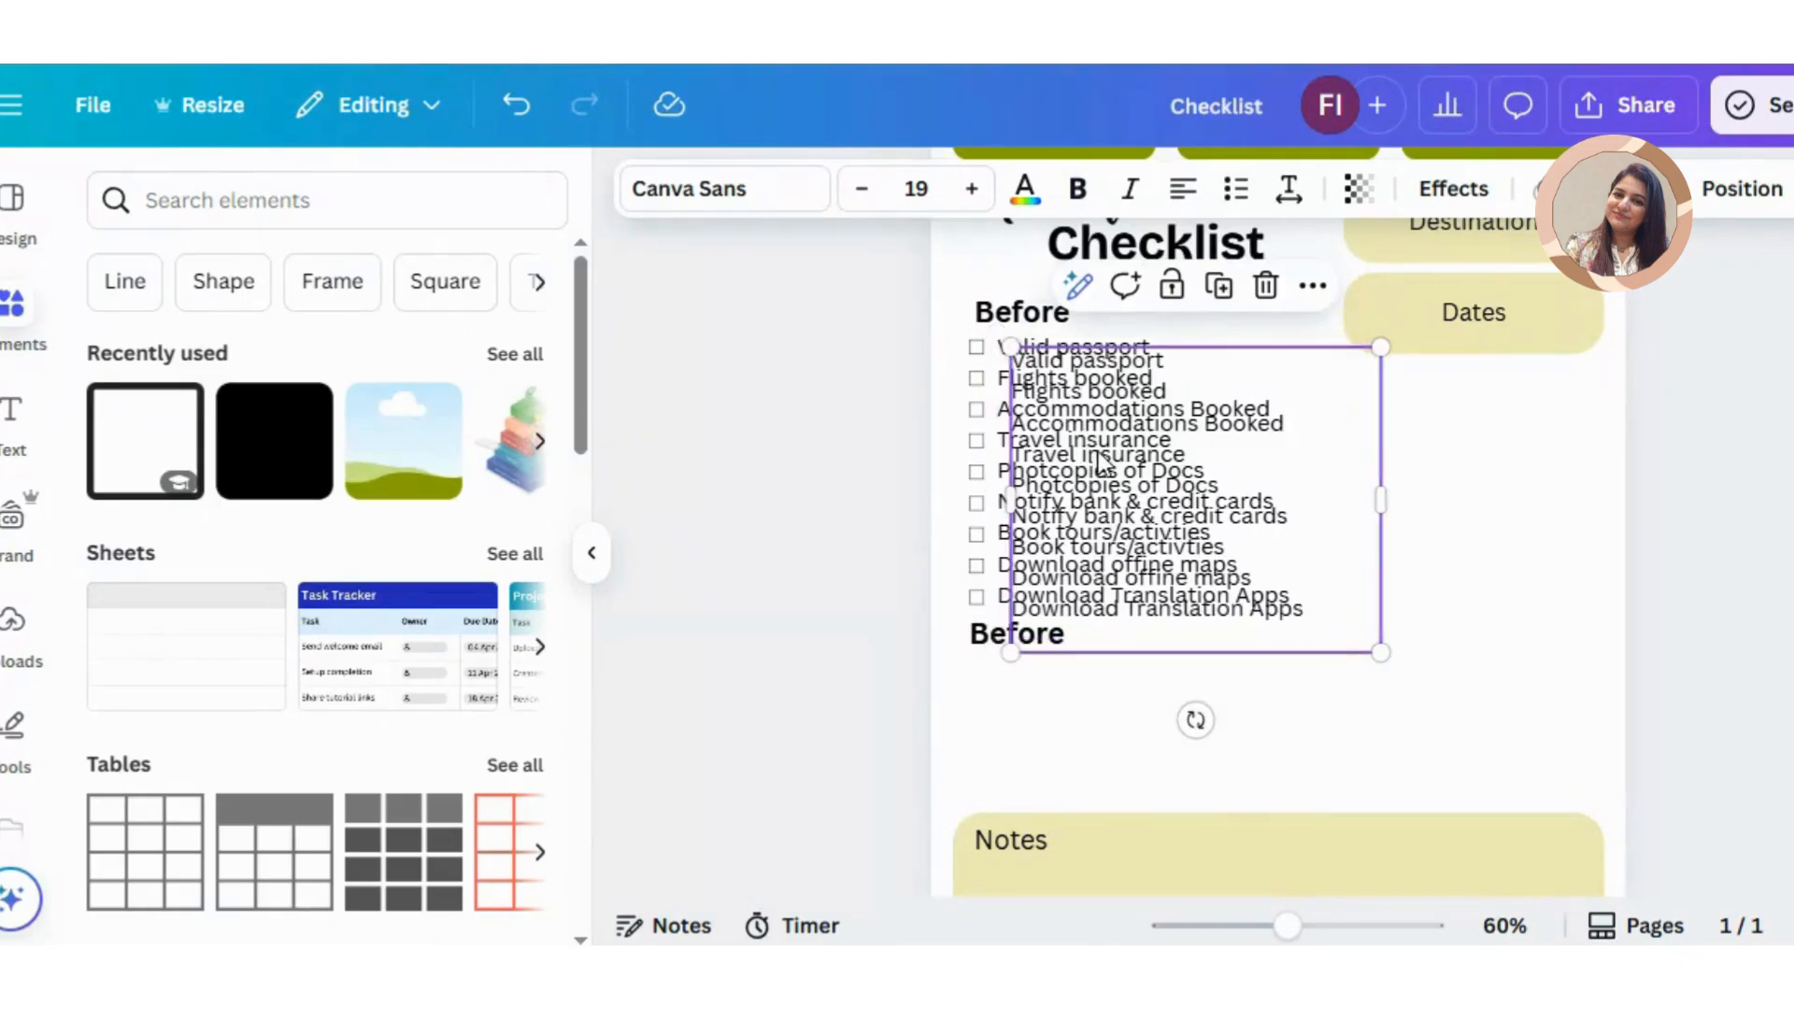
drag(1099, 459, 1078, 761)
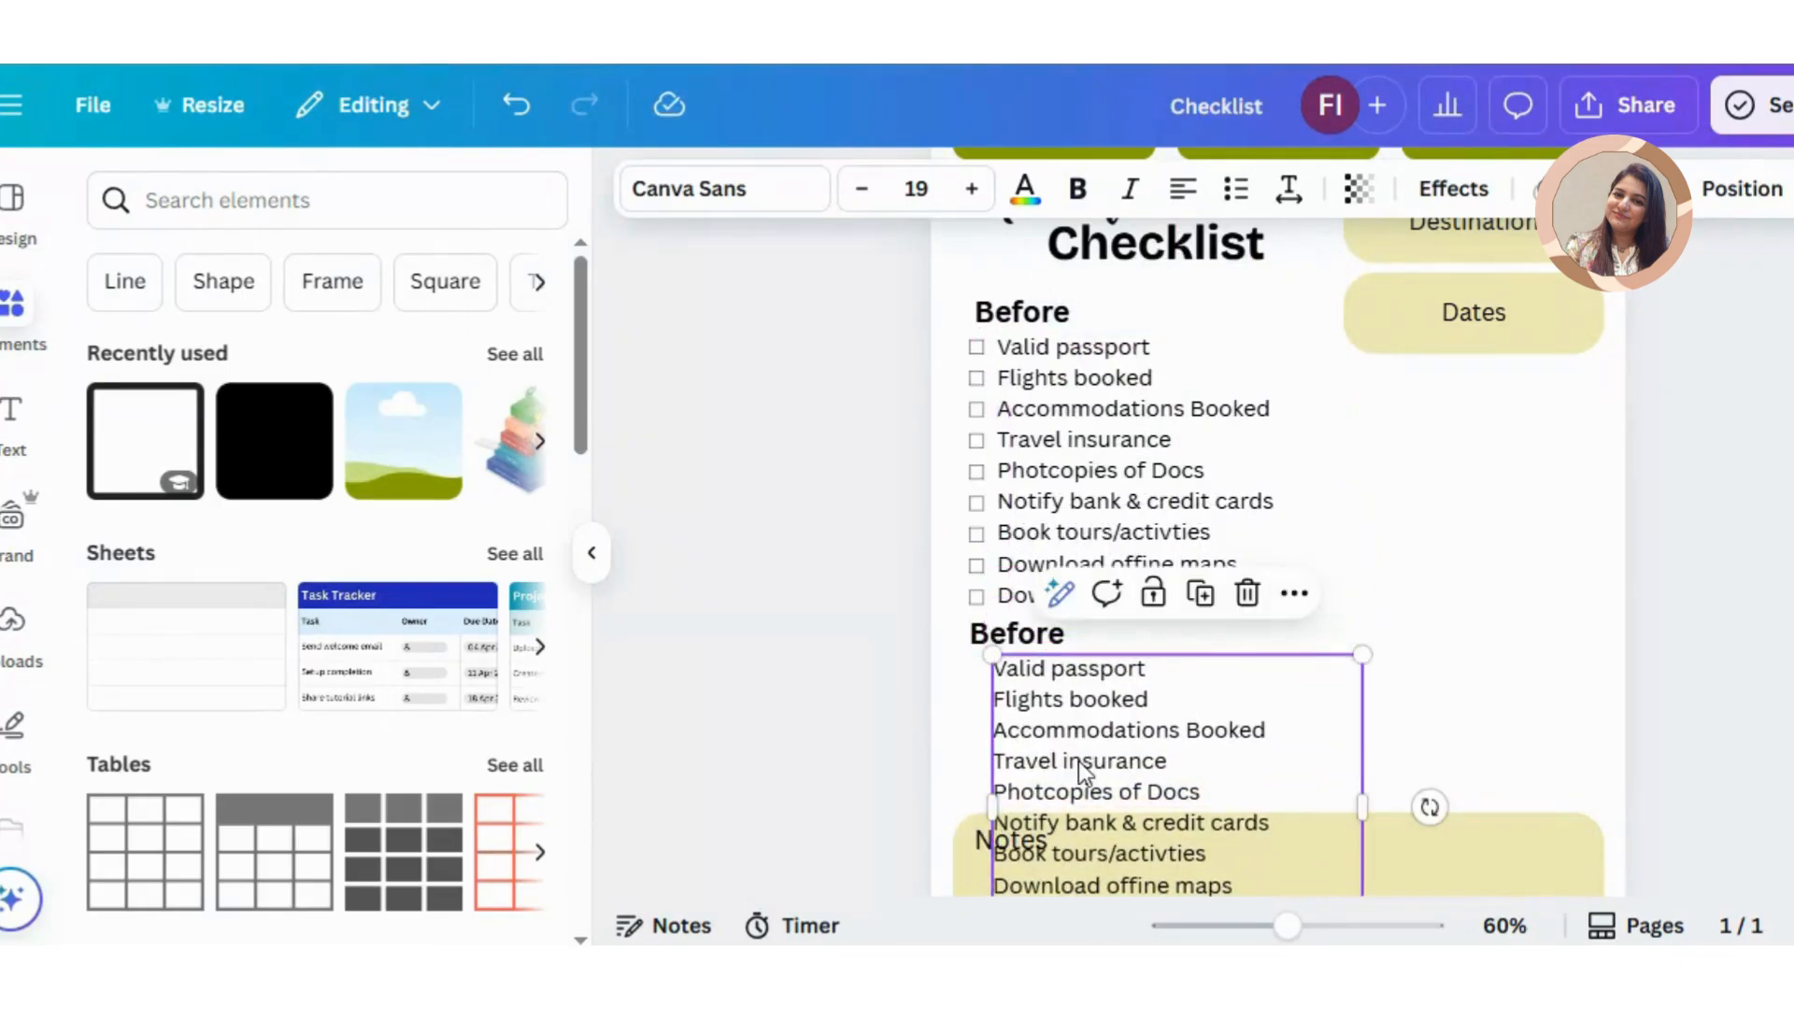
Step: Replace the lower list's text with the sticky-note items from "Transportation apps" to "Be aware of surroundings"
key(ctrl+a)
click(1079, 760)
key(ctrl+a)
click(1078, 761)
double_click(1118, 745)
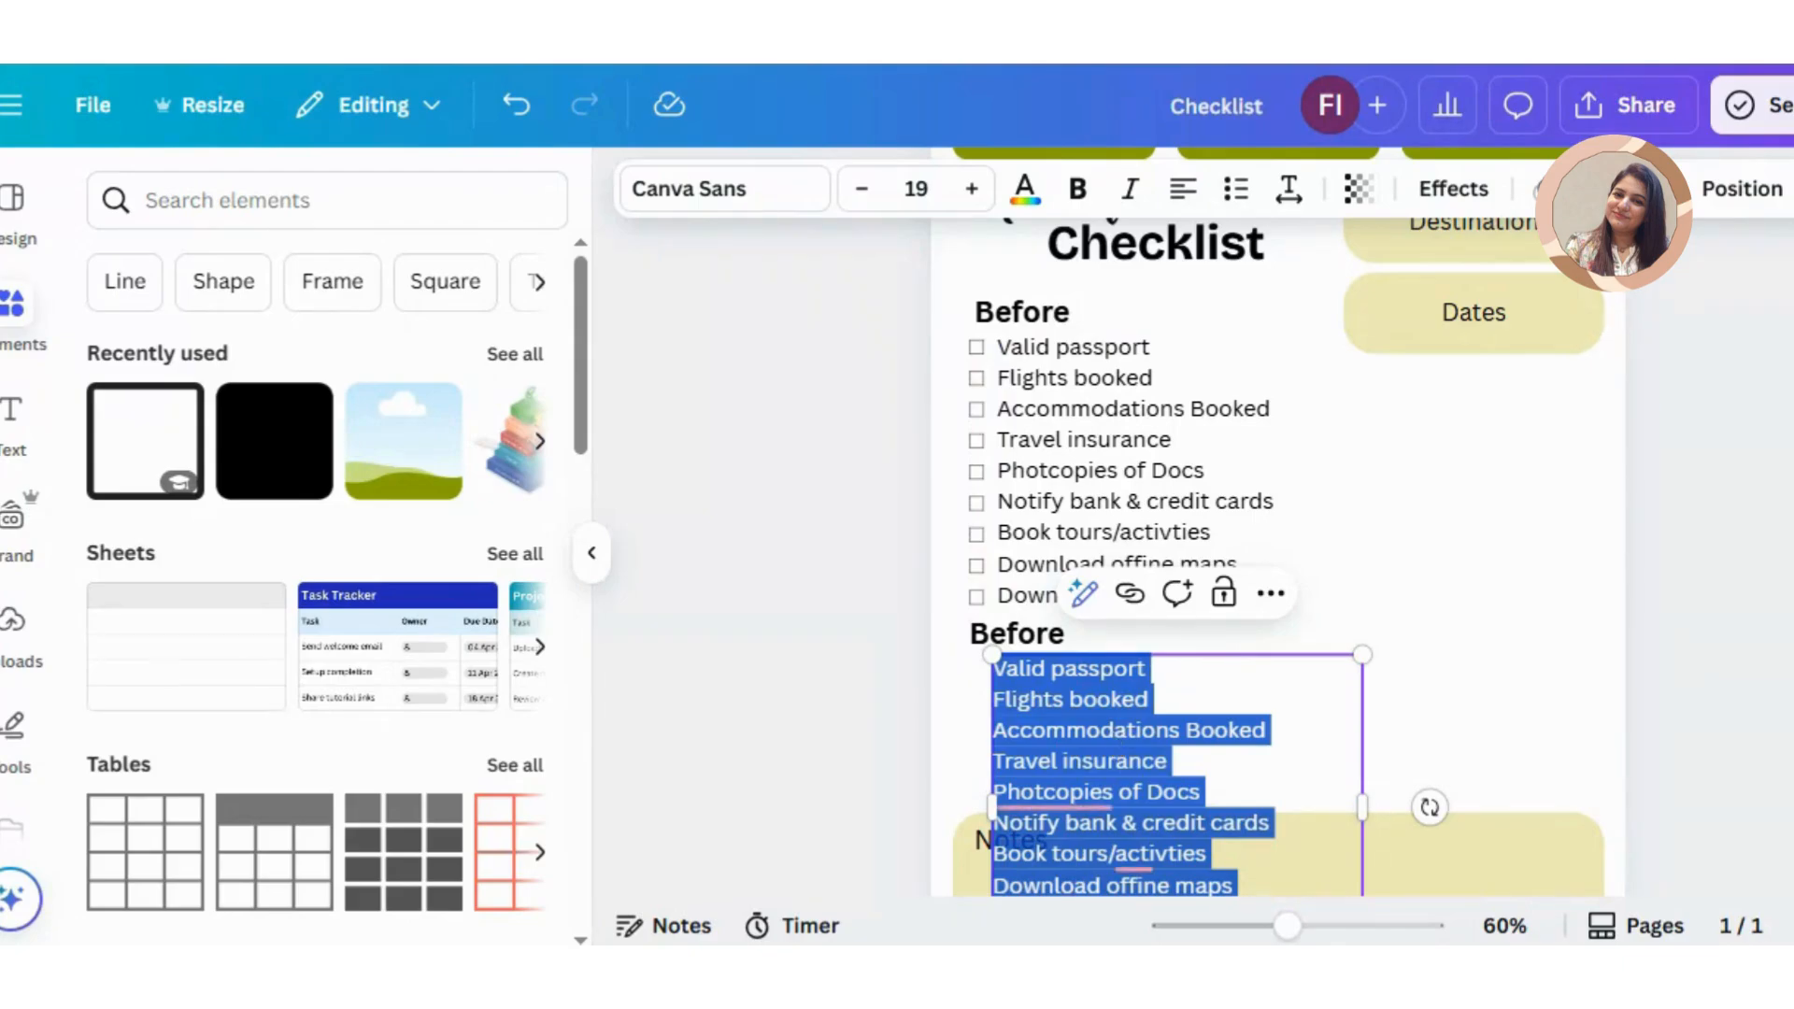
key(alt+Tab)
drag(1785, 494, 1523, 391)
key(ctrl+c)
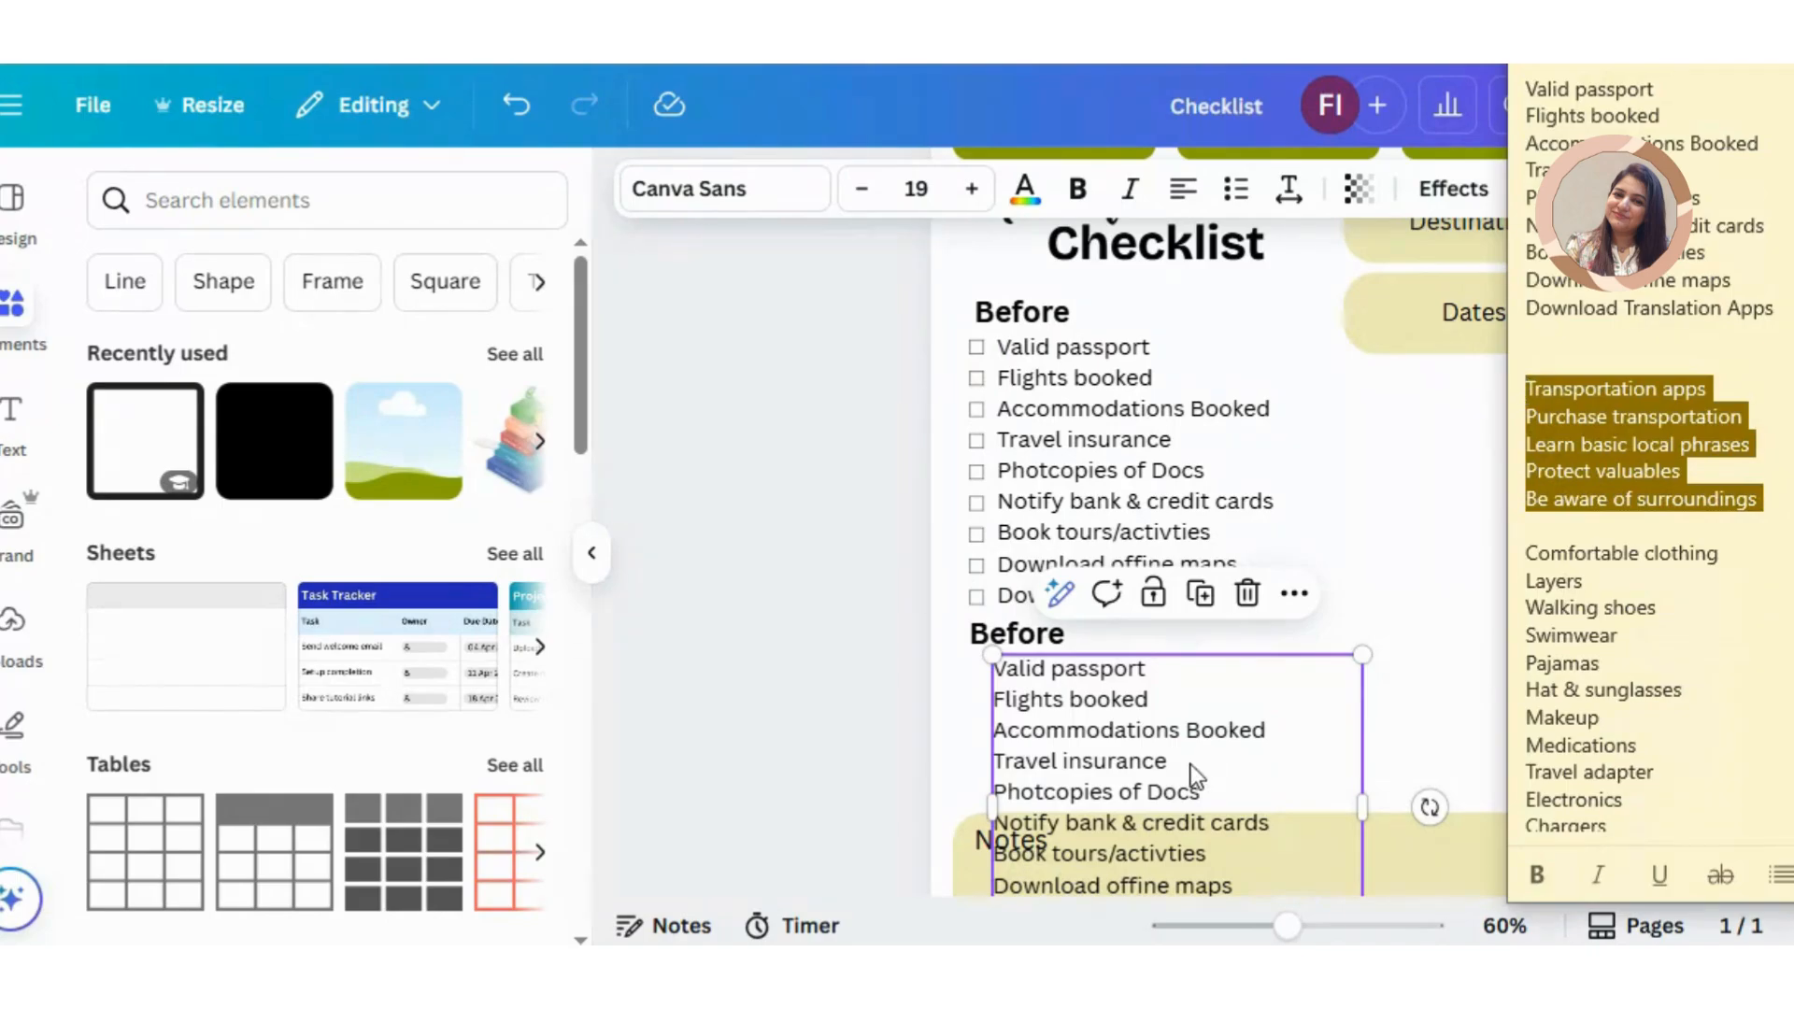
key(alt+Tab)
key(ctrl+v)
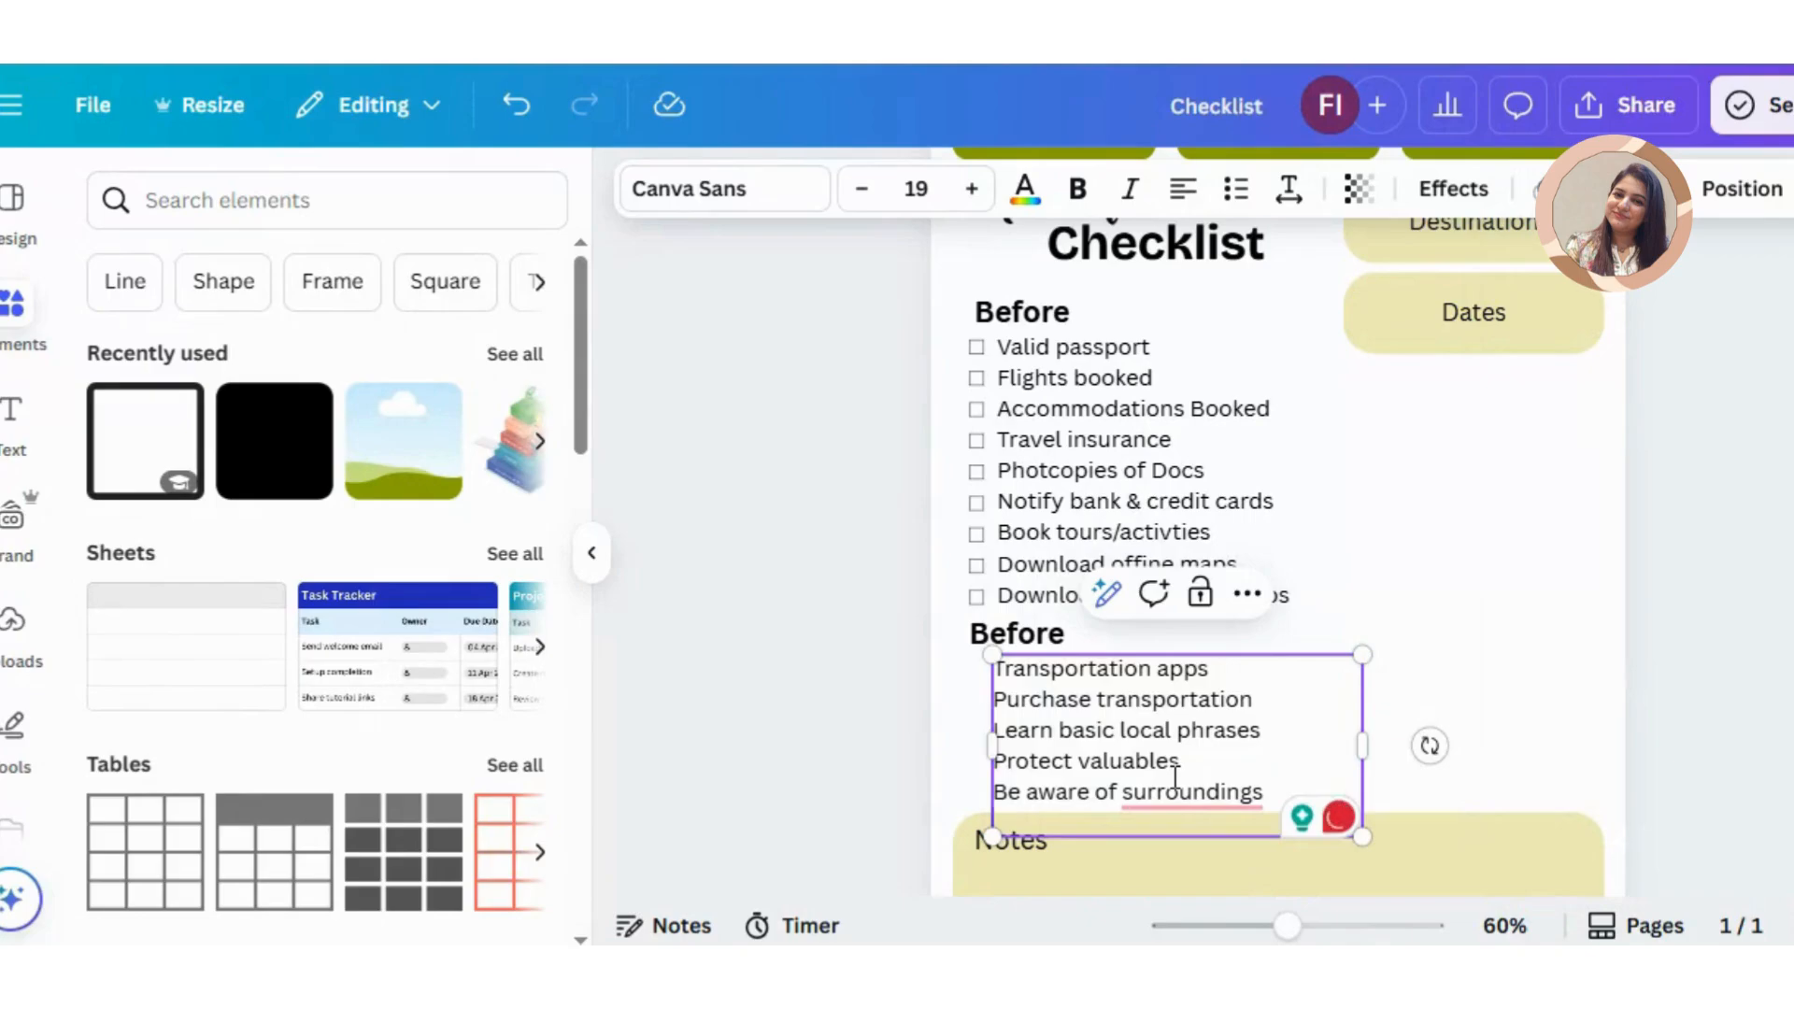
Step: Duplicate the first five checkboxes and line the copies up beside the five items of the lower list
mouse_move(1209, 791)
drag(955, 472, 987, 486)
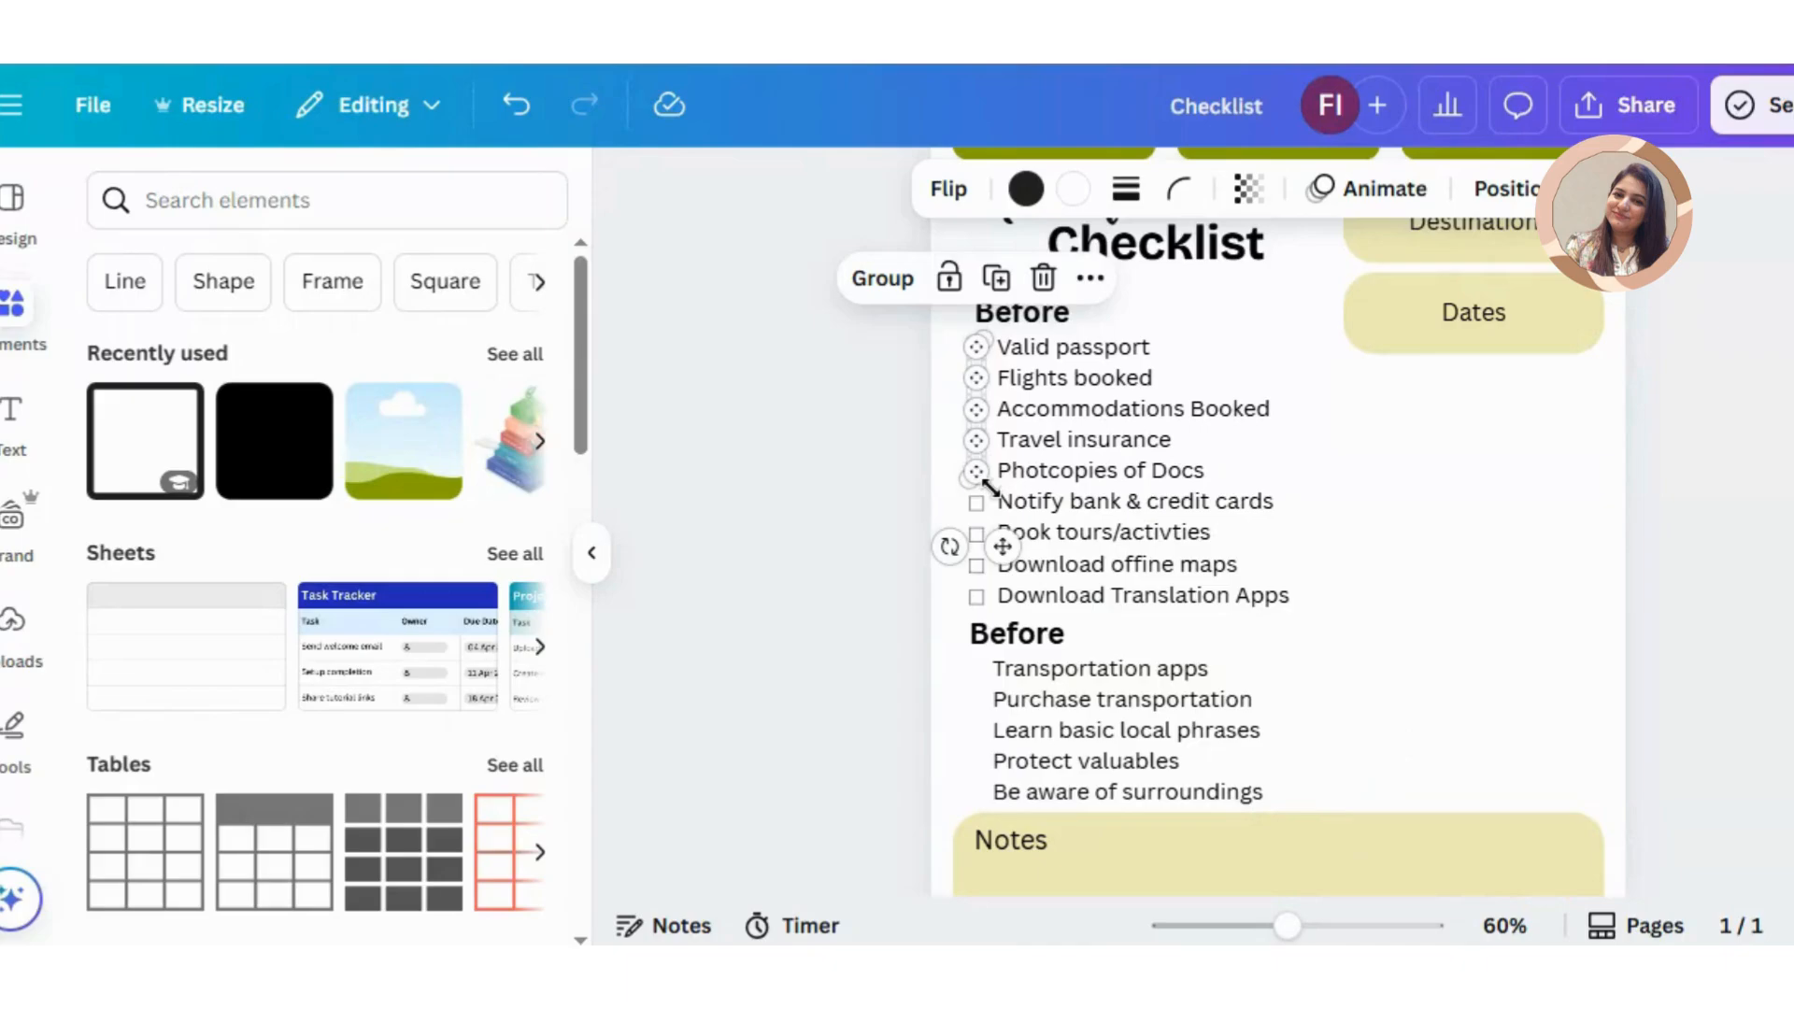
key(ctrl+d)
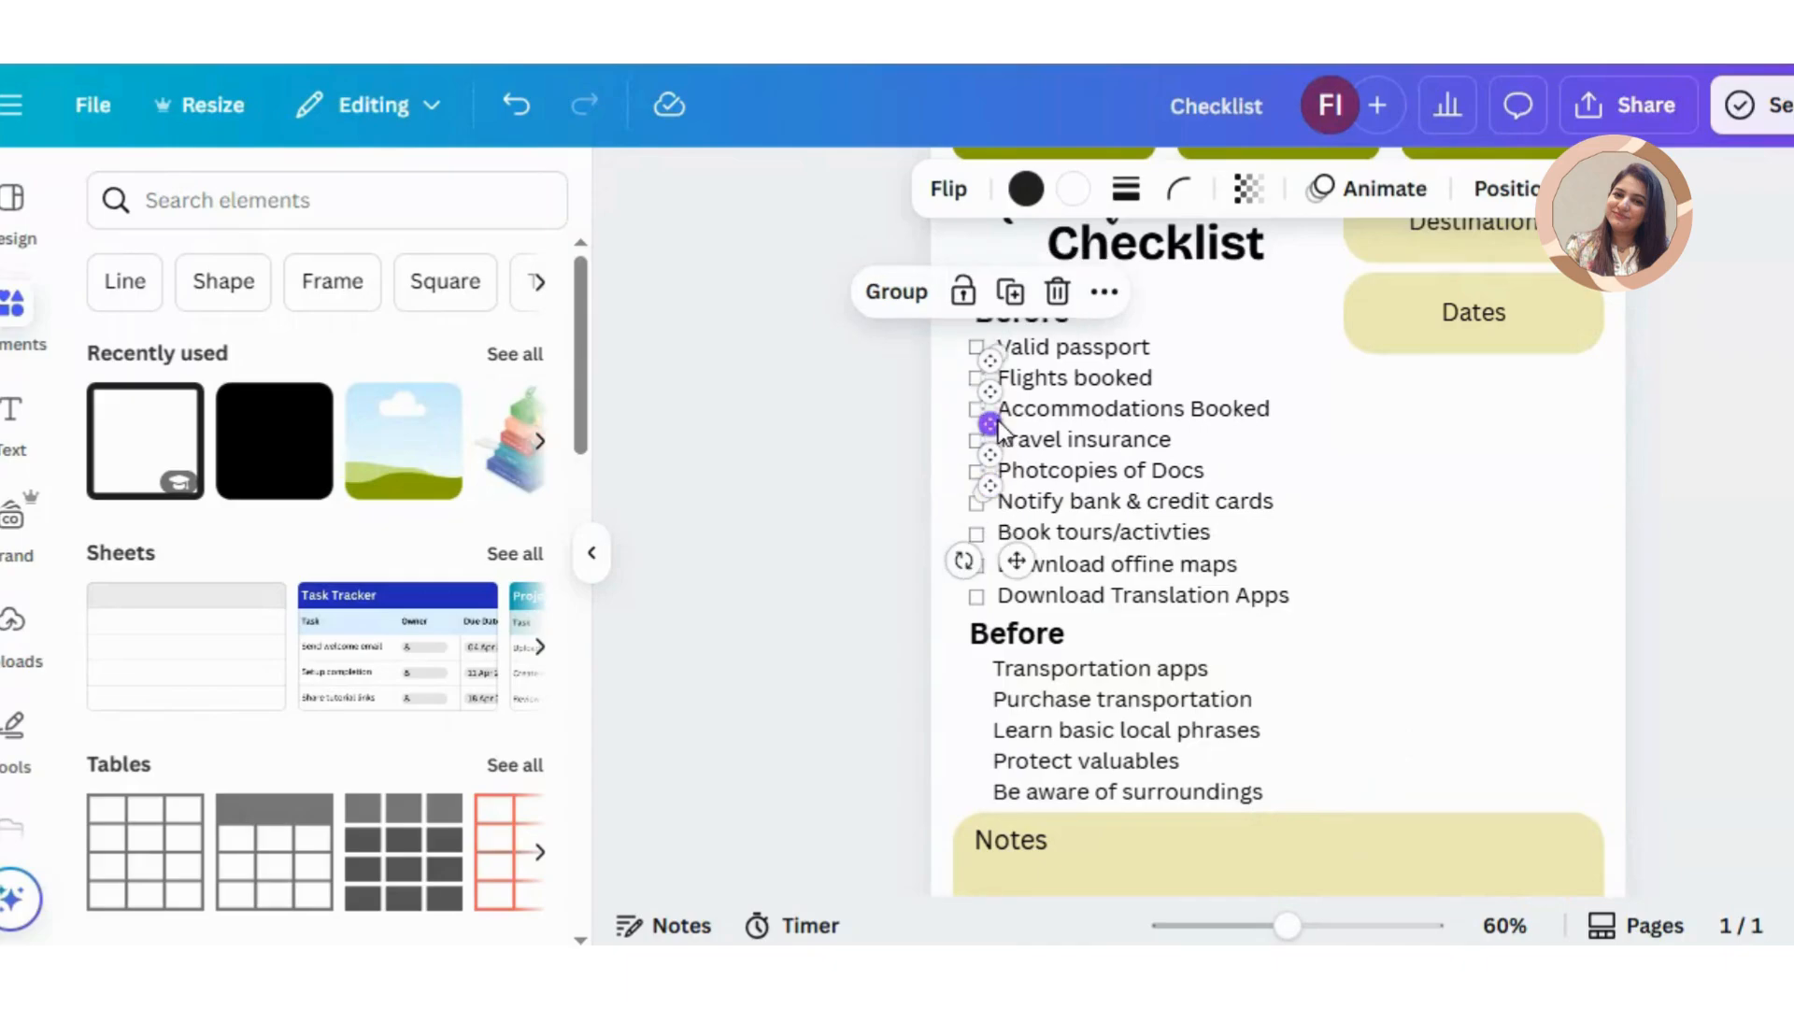
key(Down)
key(Down)
key(Down)
key(Down)
key(Down)
key(Down)
key(Down)
key(Down)
key(Down)
key(Down)
key(Down)
key(Down)
key(Down)
key(Down)
key(Down)
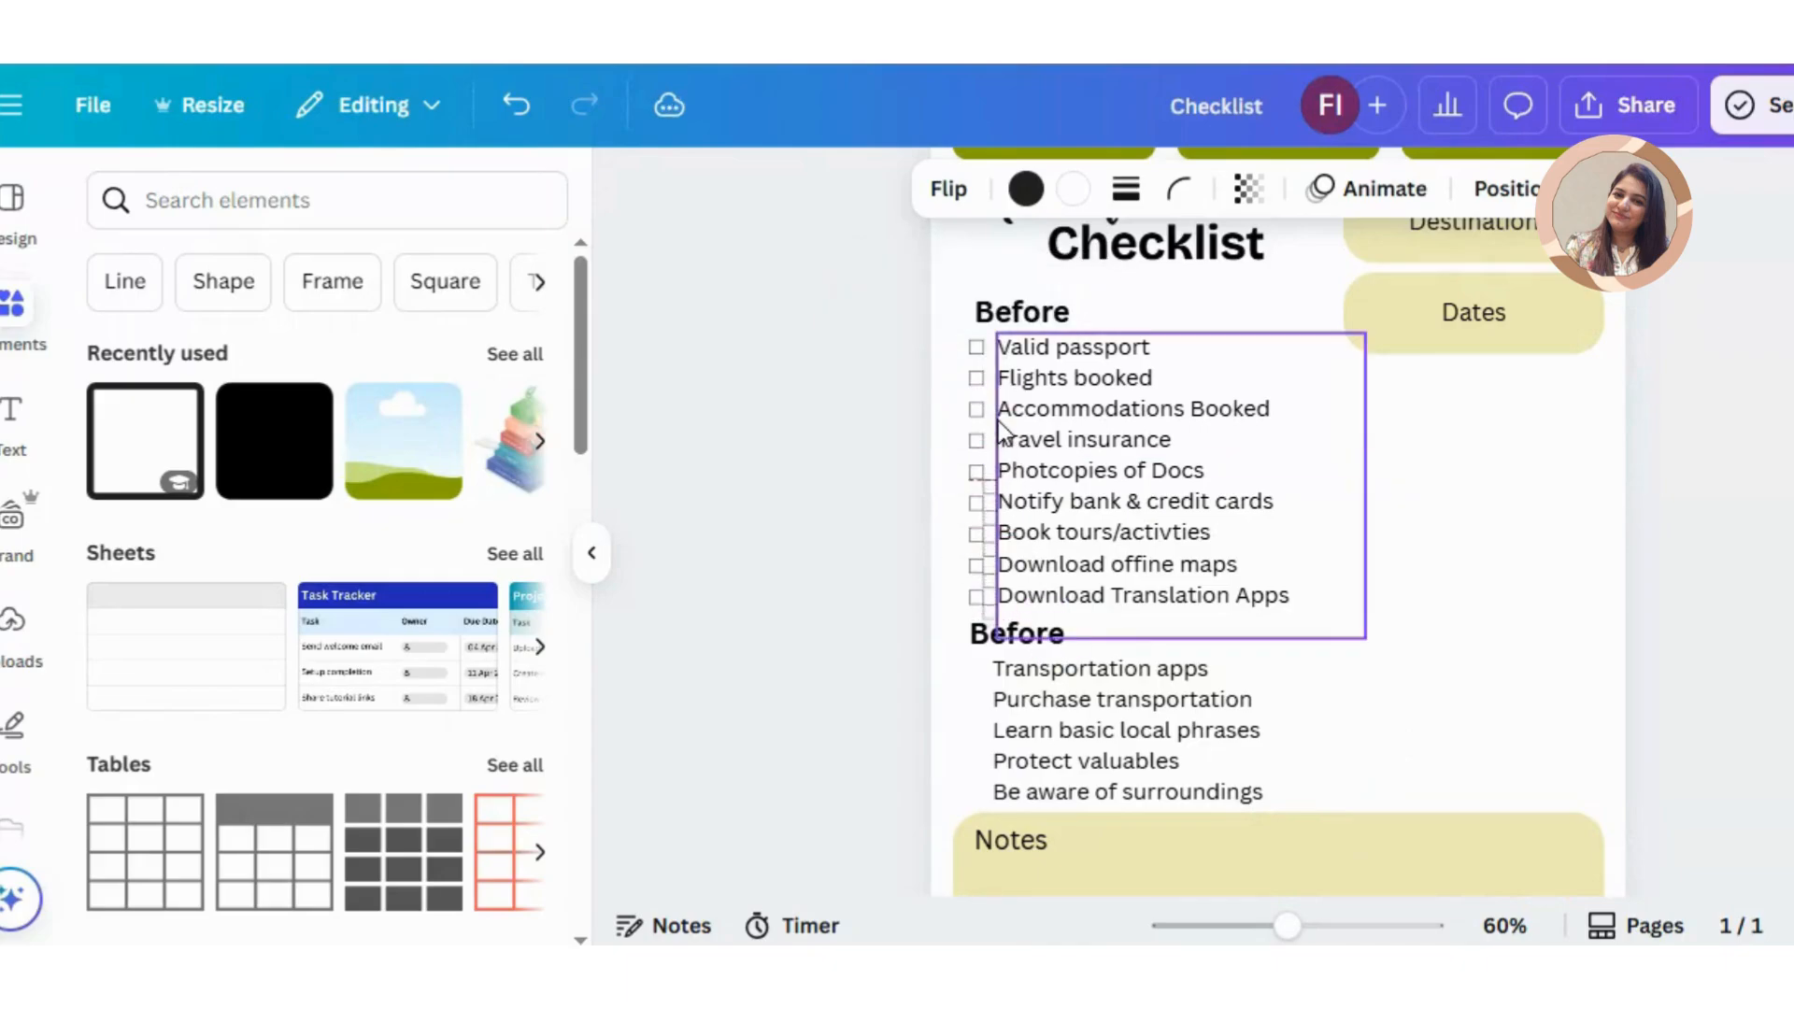
key(Down)
key(Down)
key(Down)
key(Down)
key(Down)
key(Down)
key(Down)
key(Down)
key(Down)
key(Down)
key(Down)
key(Down)
key(Down)
key(Down)
key(Down)
key(Down)
key(Down)
key(Down)
key(Down)
key(Down)
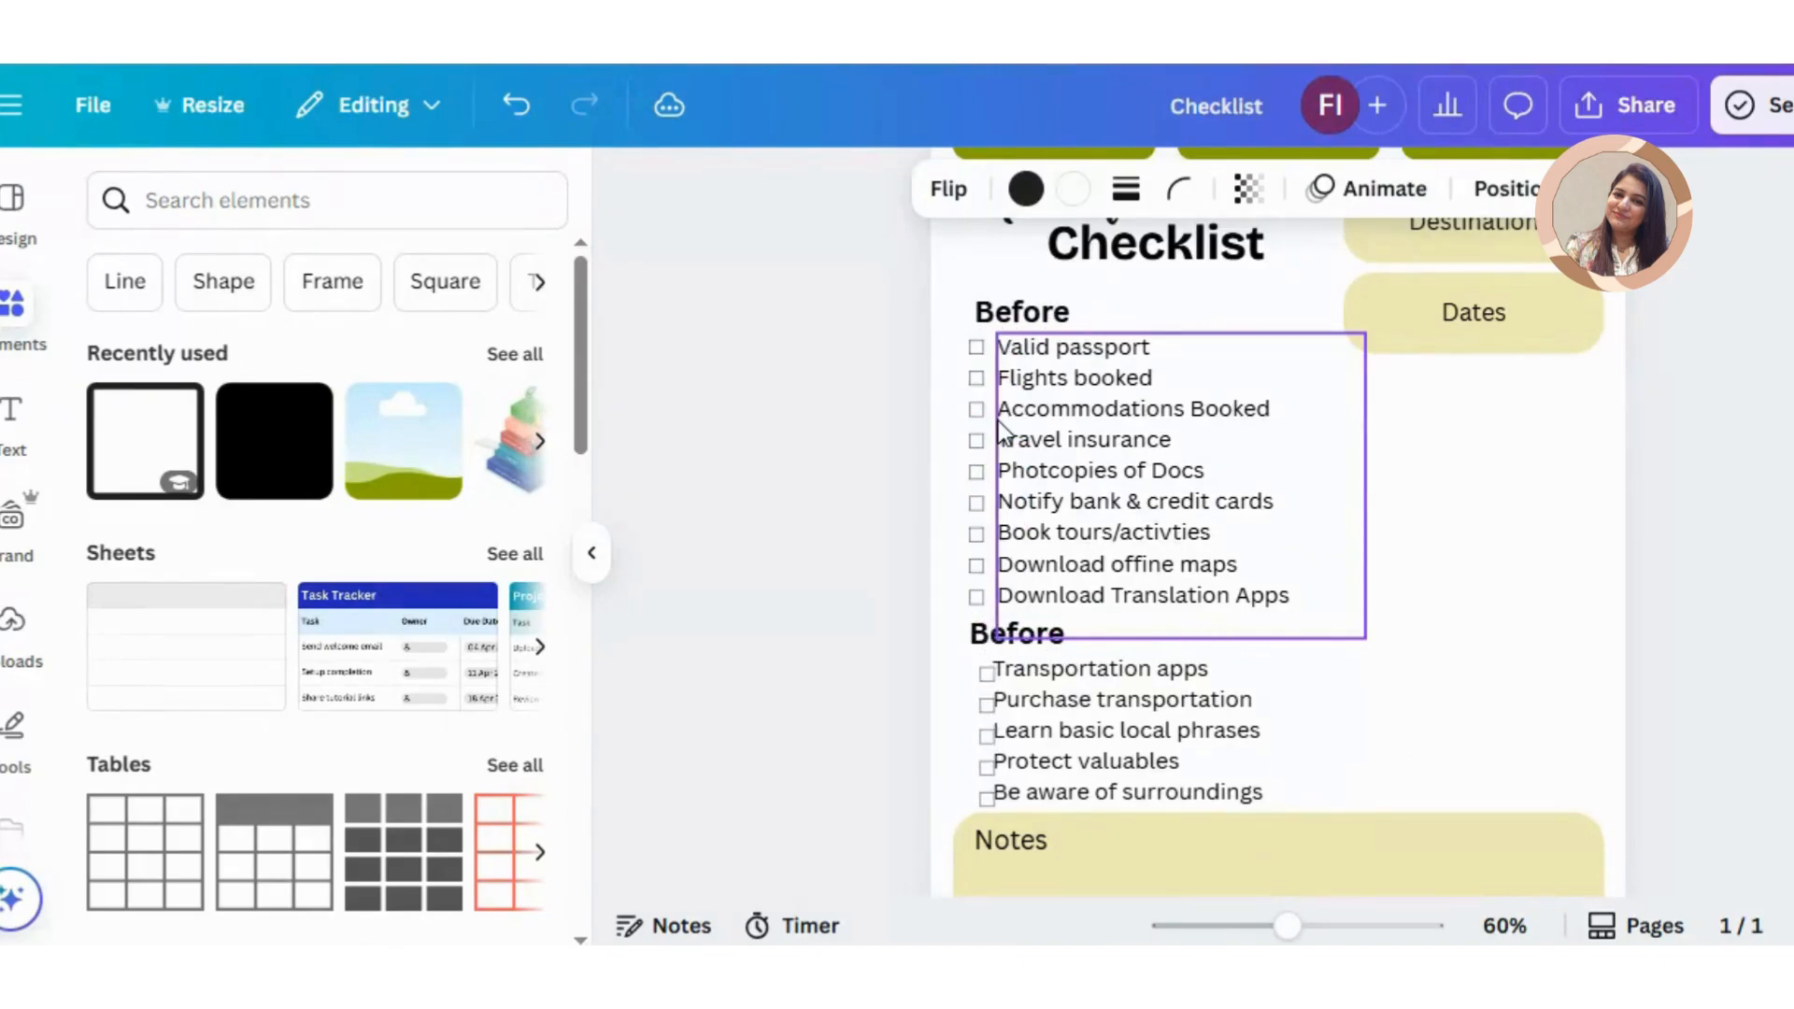
key(Left)
key(Left)
key(Up)
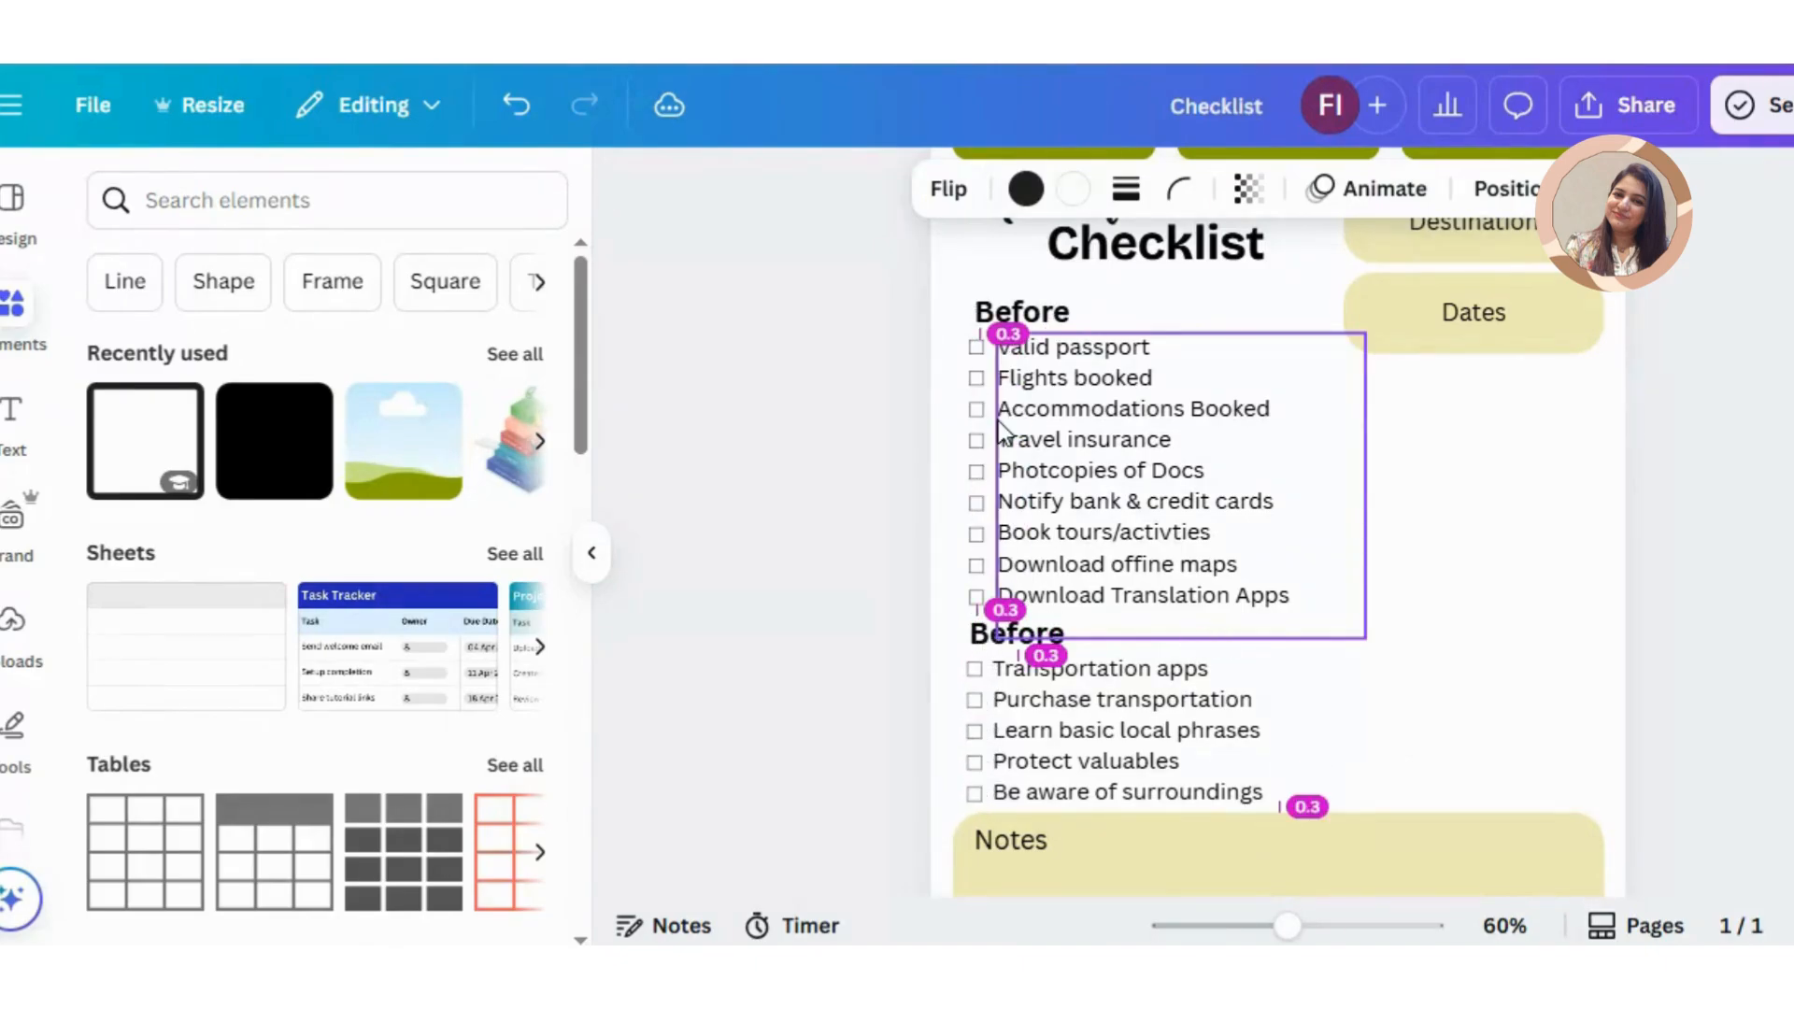
Step: Change the second "Before" heading, above the transportation items, to "During"
click(1028, 322)
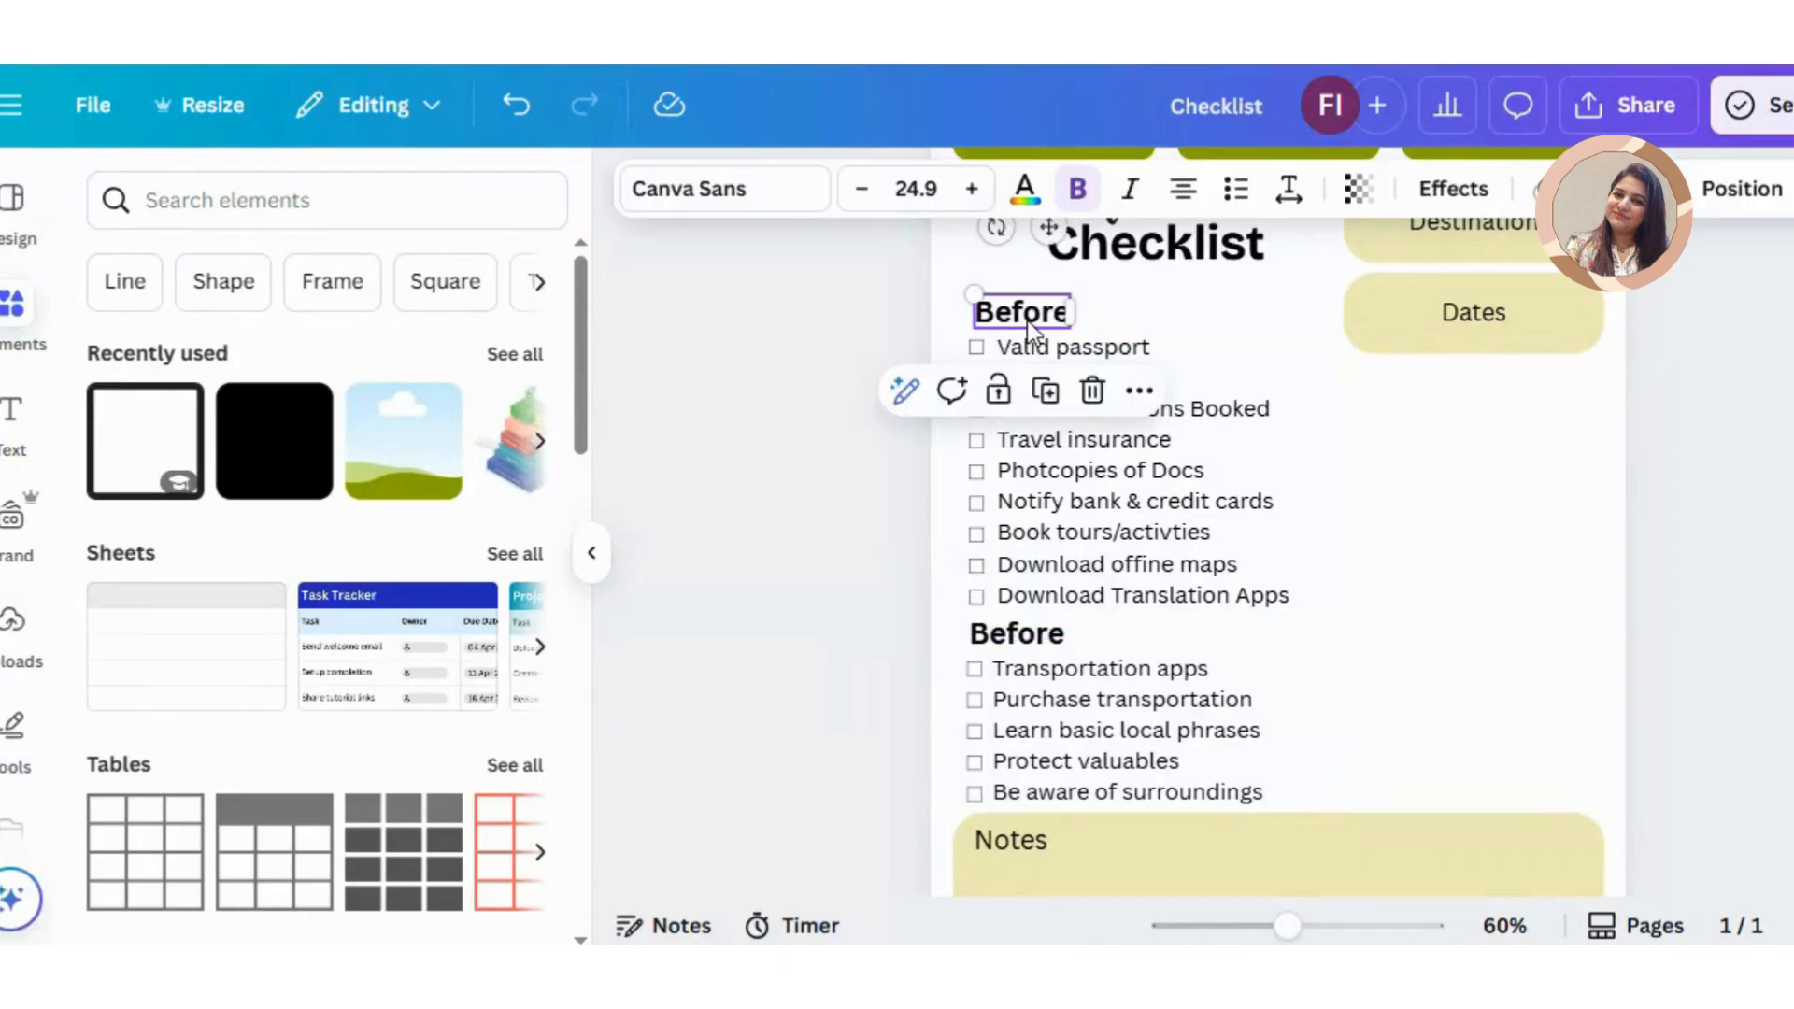
double_click(1017, 628)
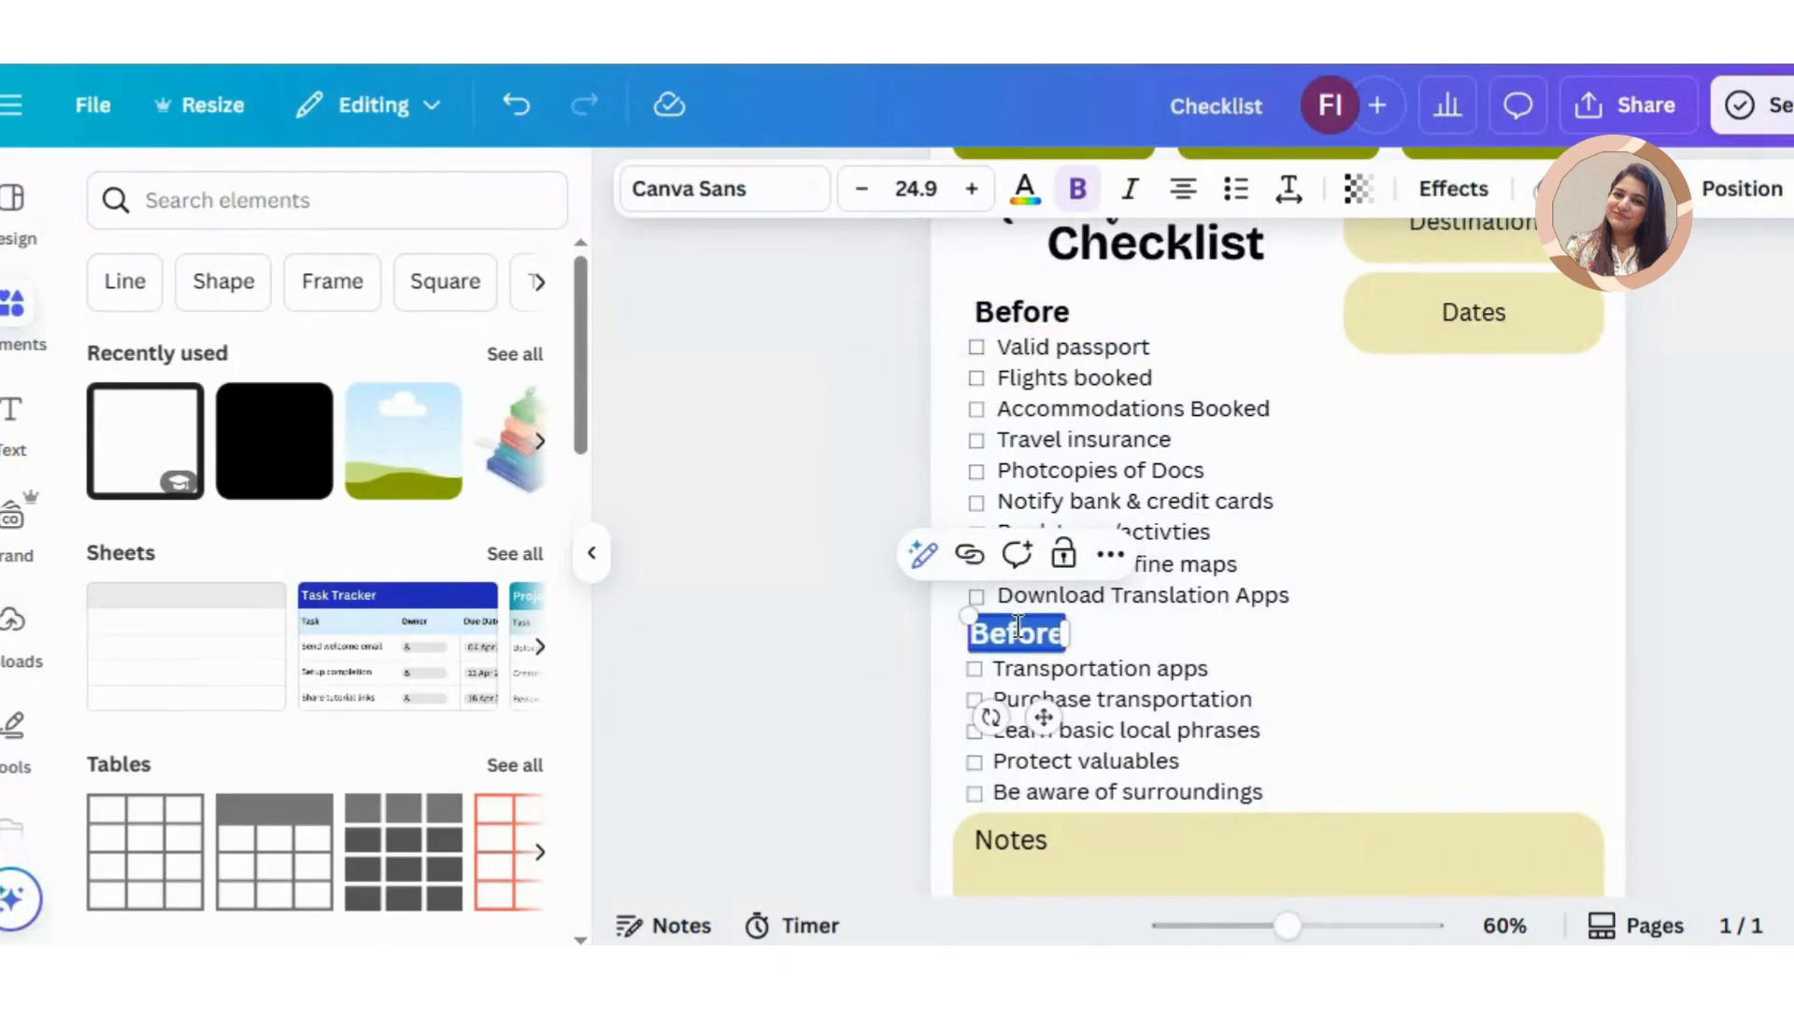
text(During)
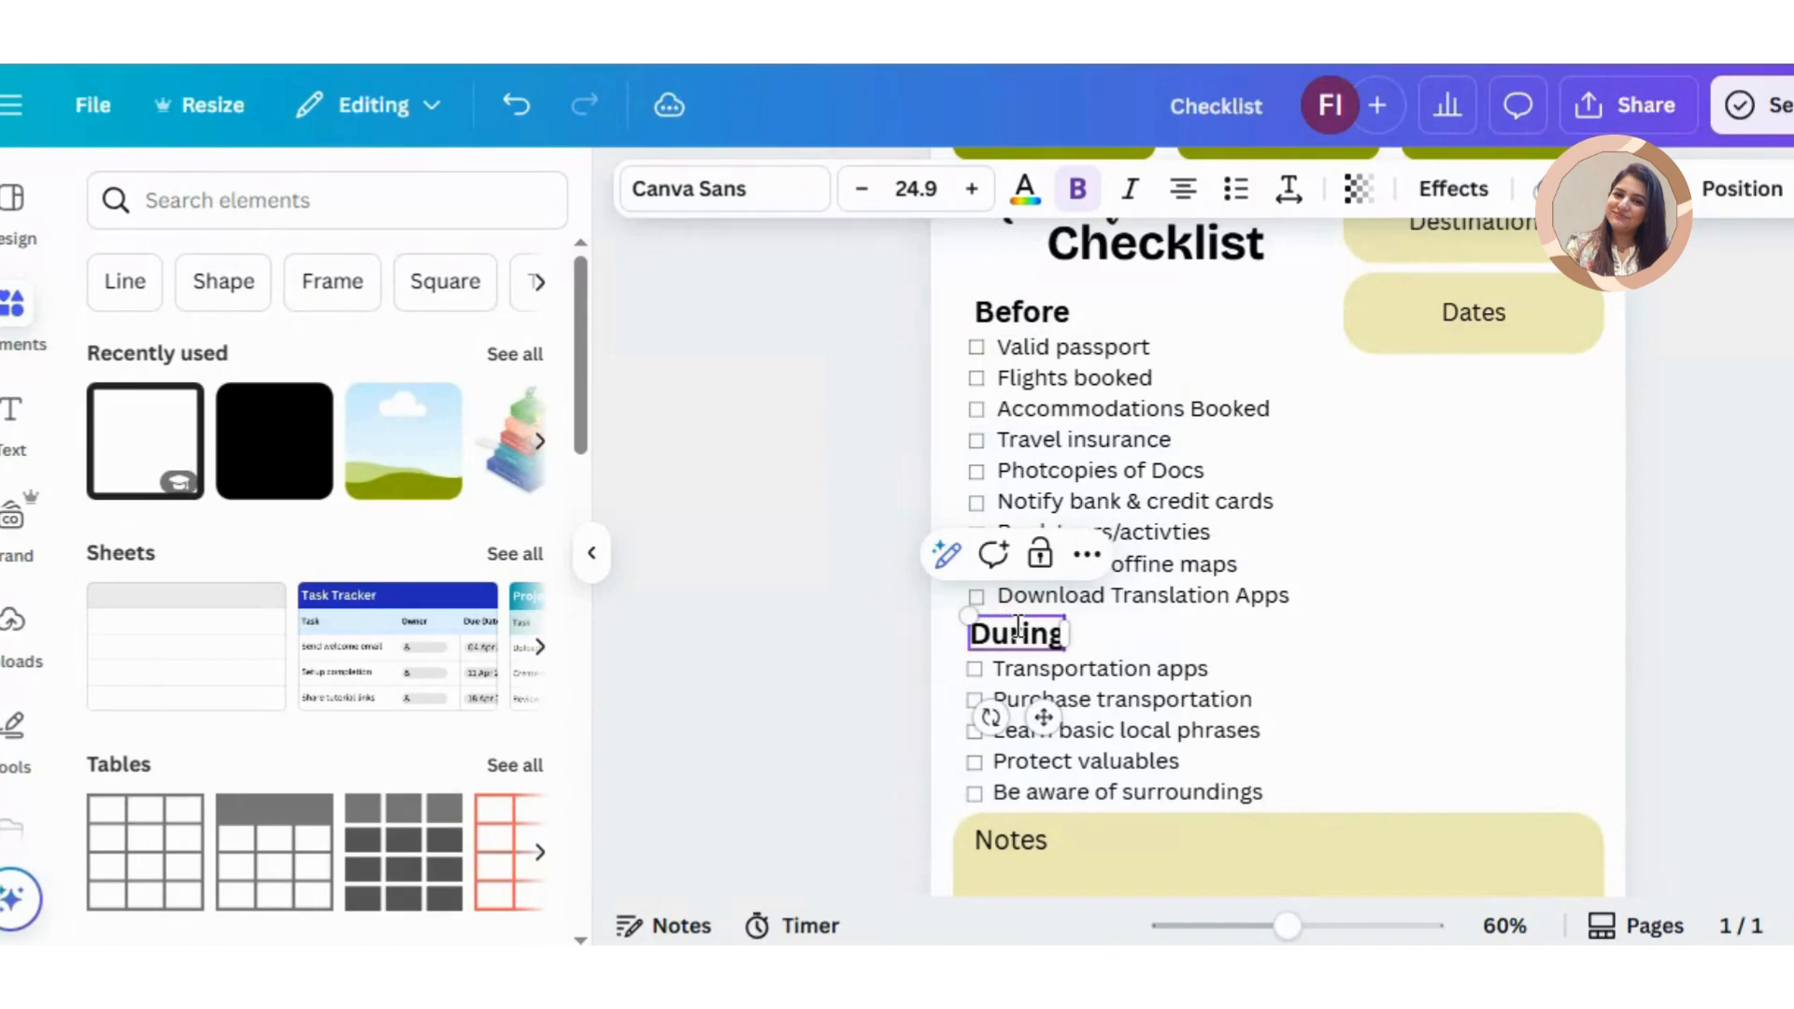
Step: Copy the "Before" heading and its nine-item list into the empty column beneath the Dates box
click(1117, 481)
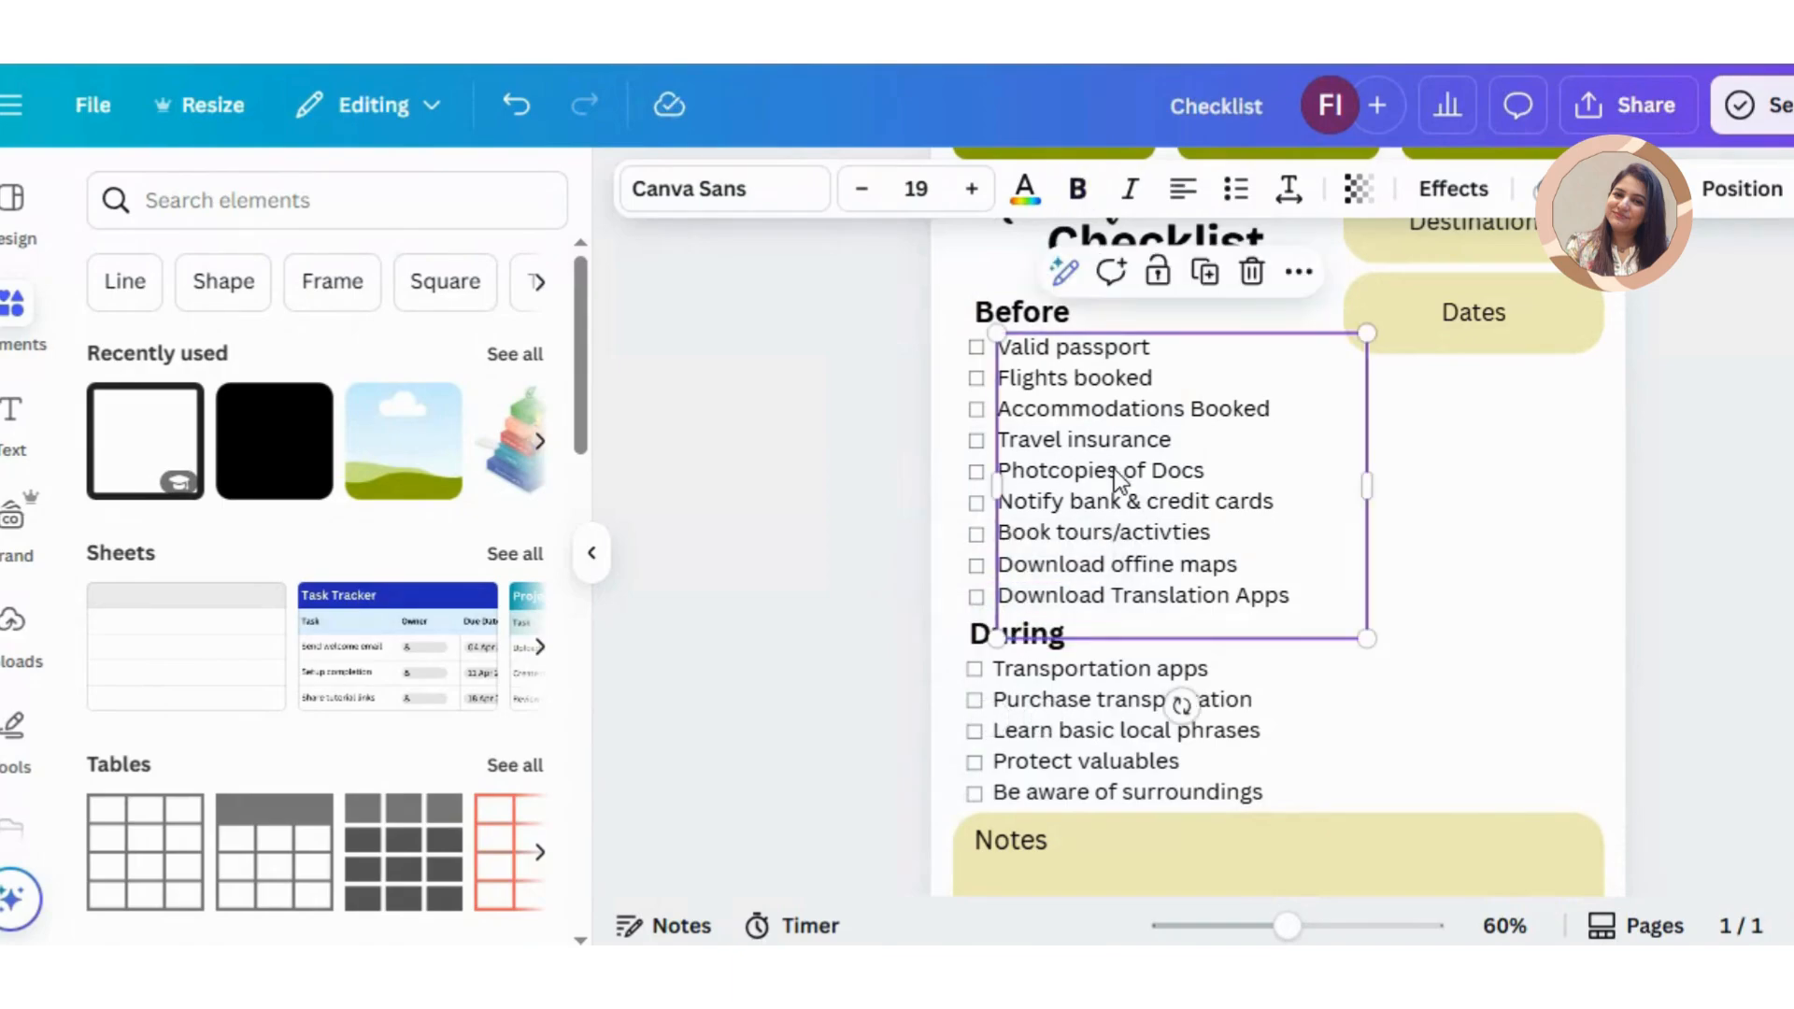
click(1044, 323)
drag(1044, 323, 1367, 377)
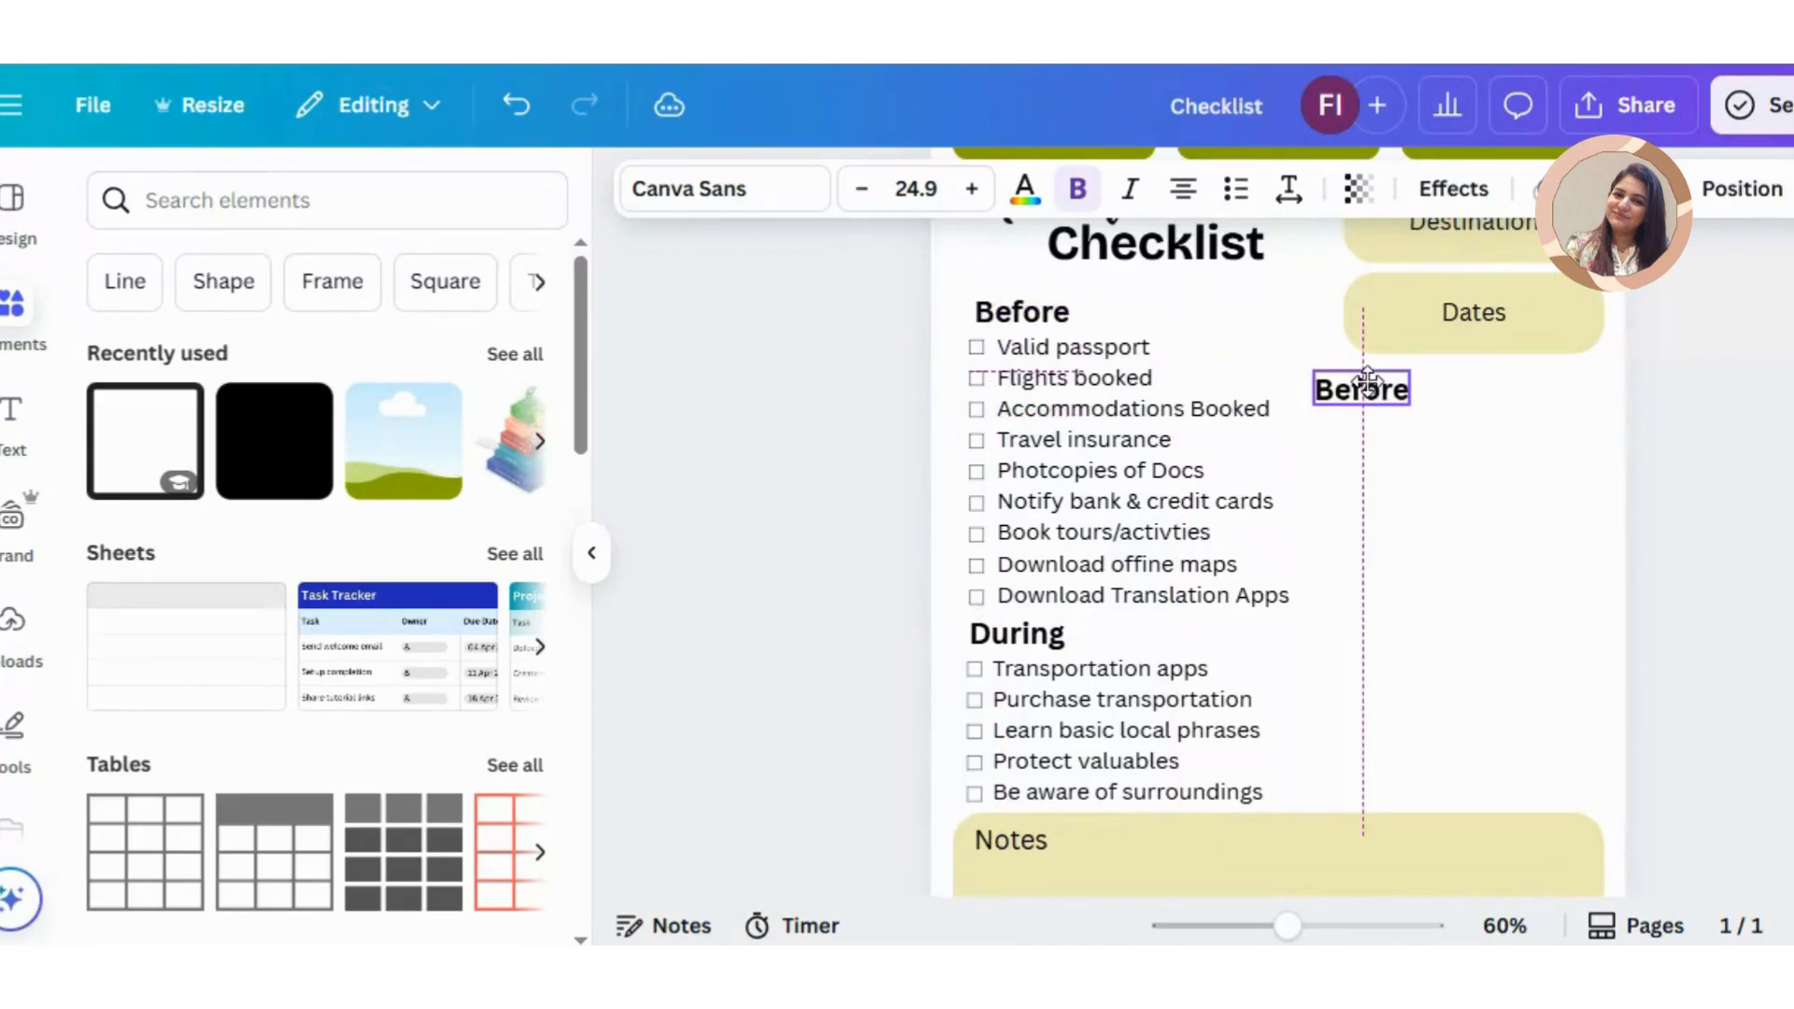
click(1165, 408)
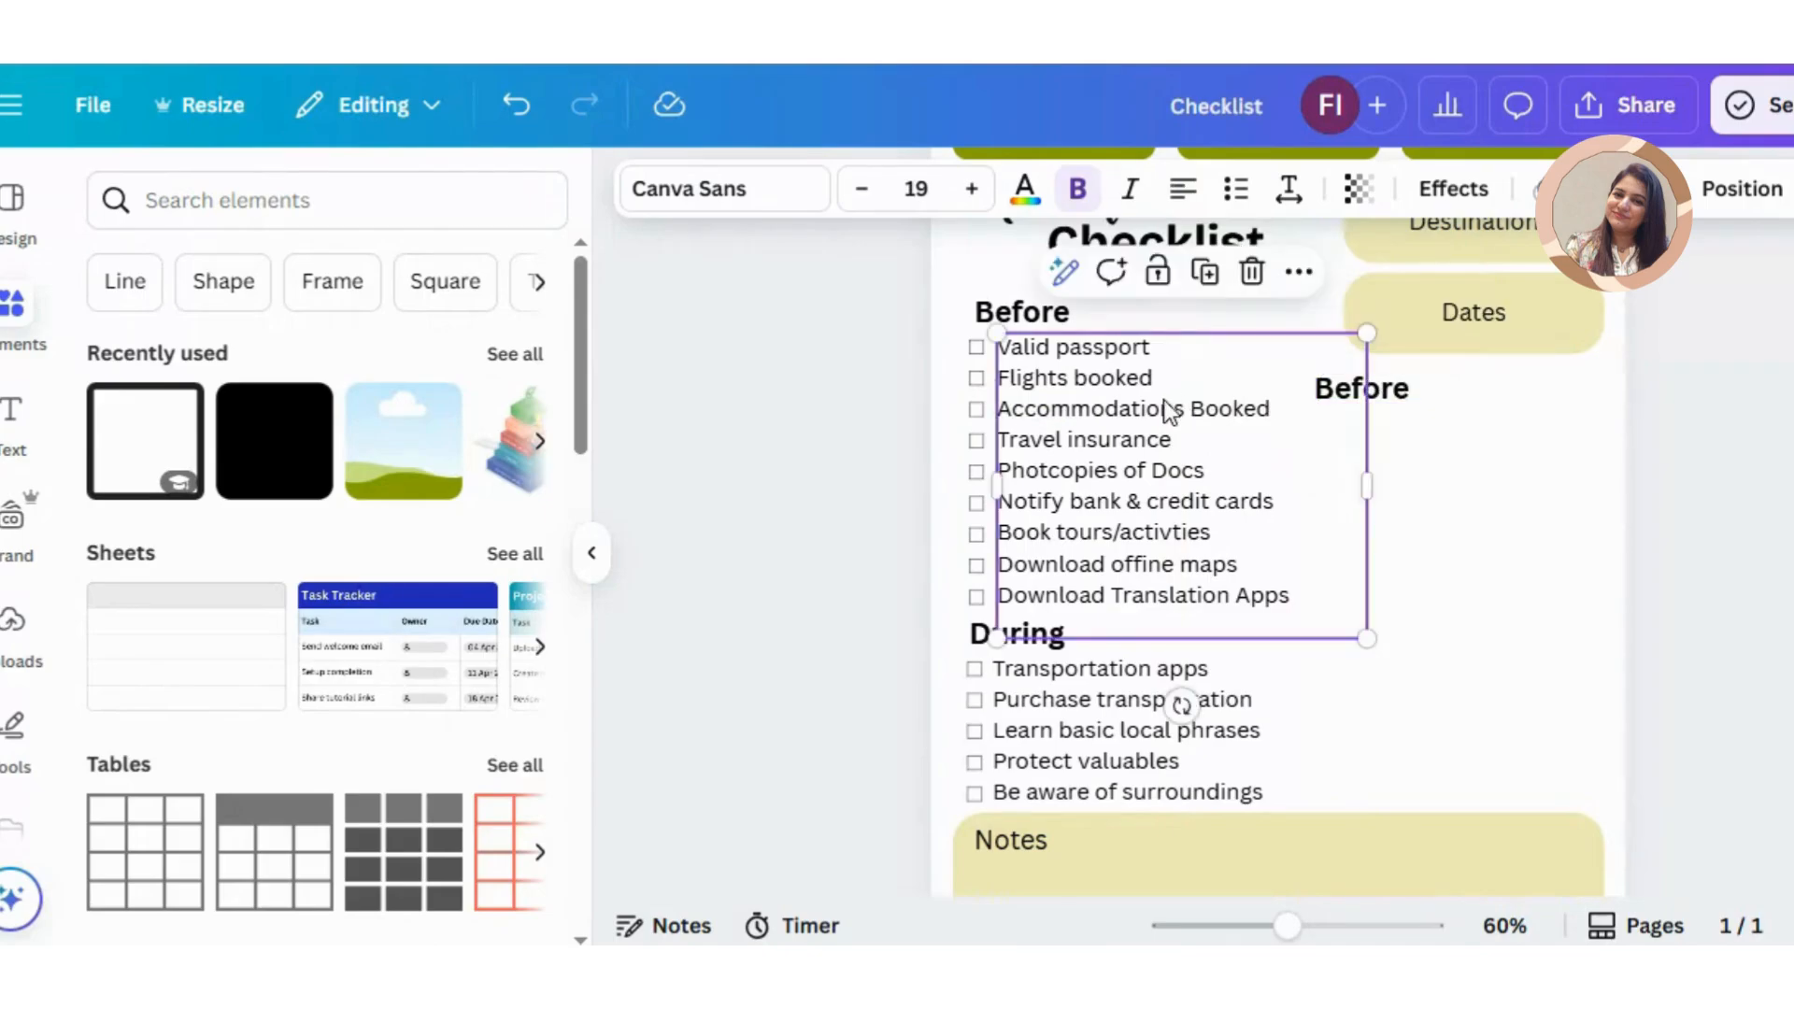
drag(1165, 408, 1493, 551)
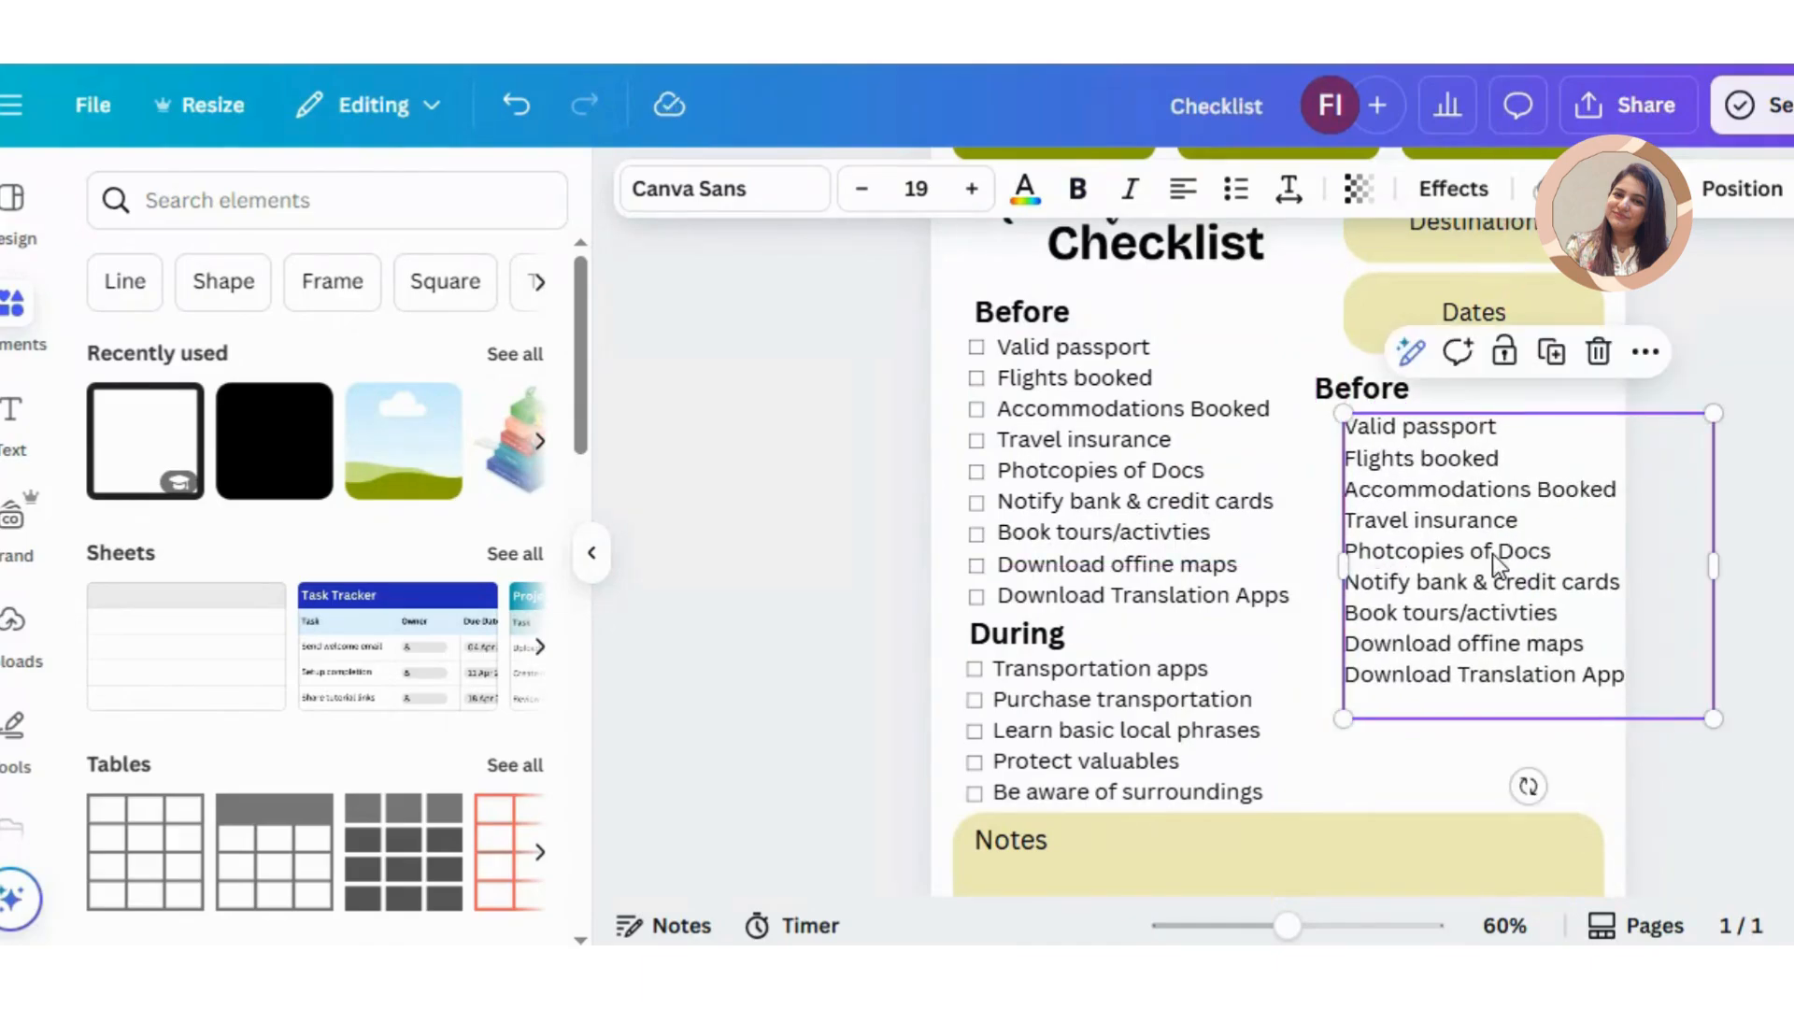
Step: Change the copied heading beneath the Dates box to "Packing"
click(1326, 404)
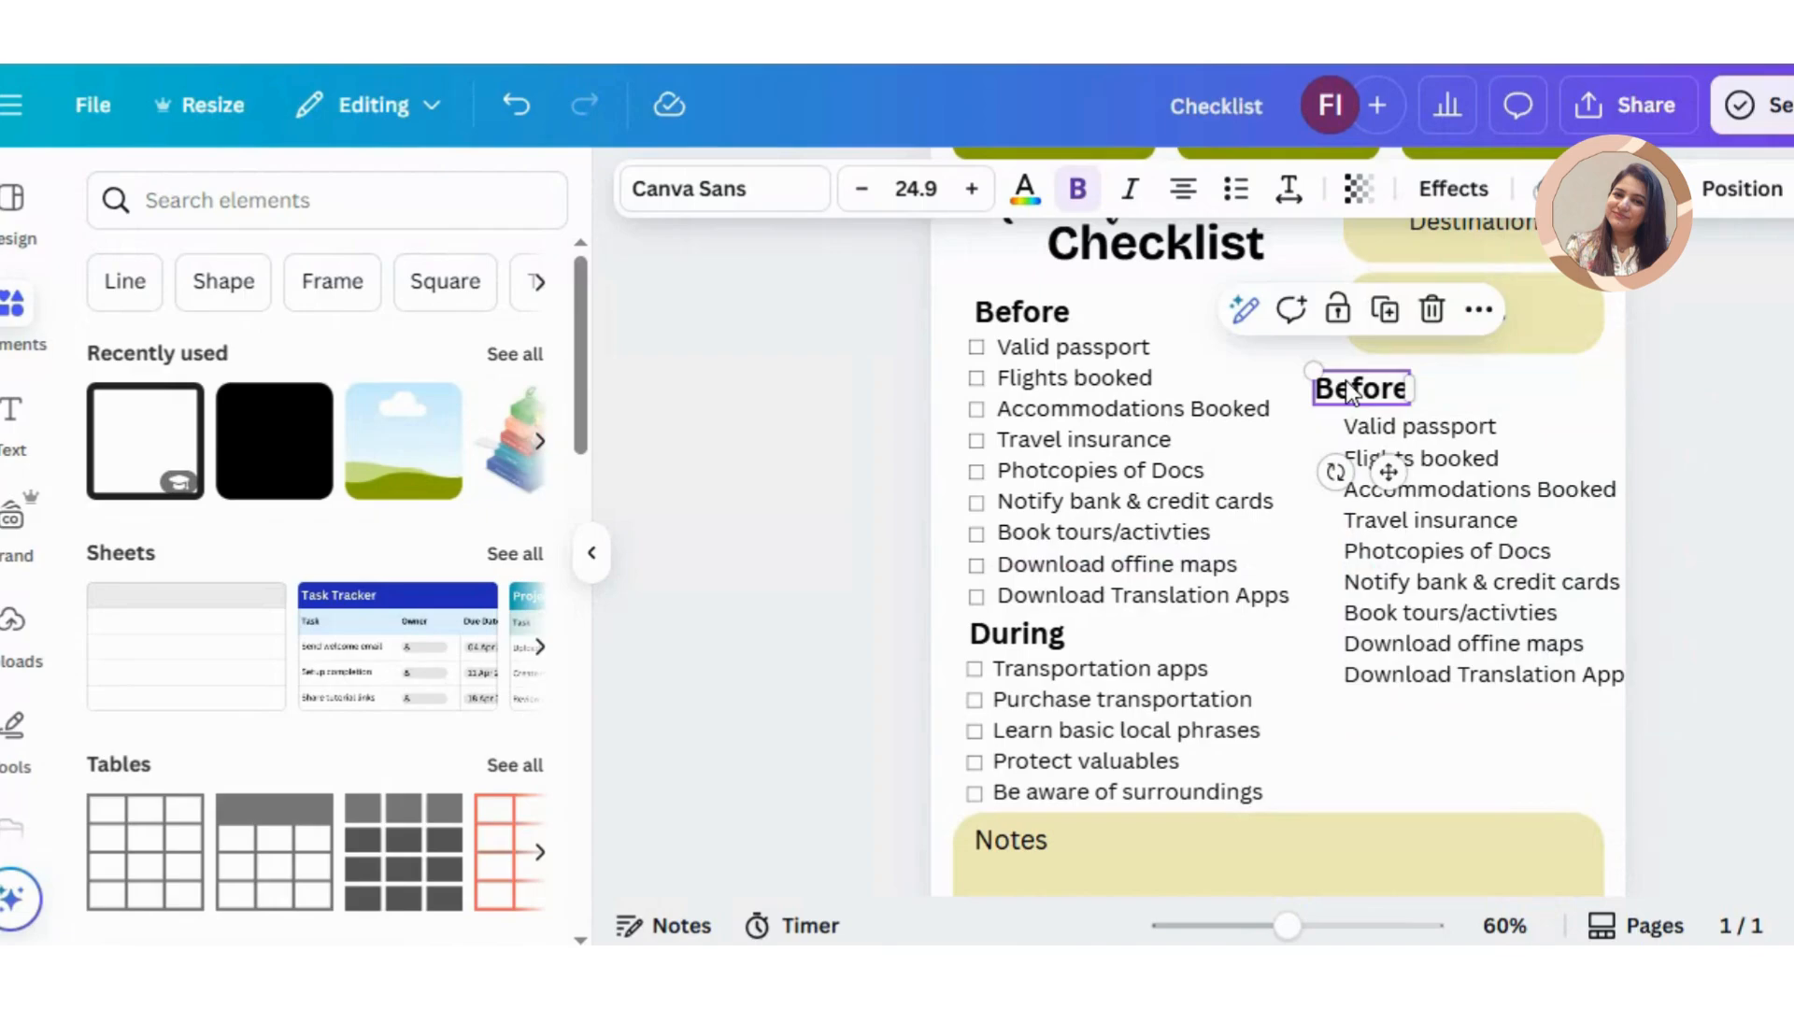
double_click(1346, 389)
text(Packing)
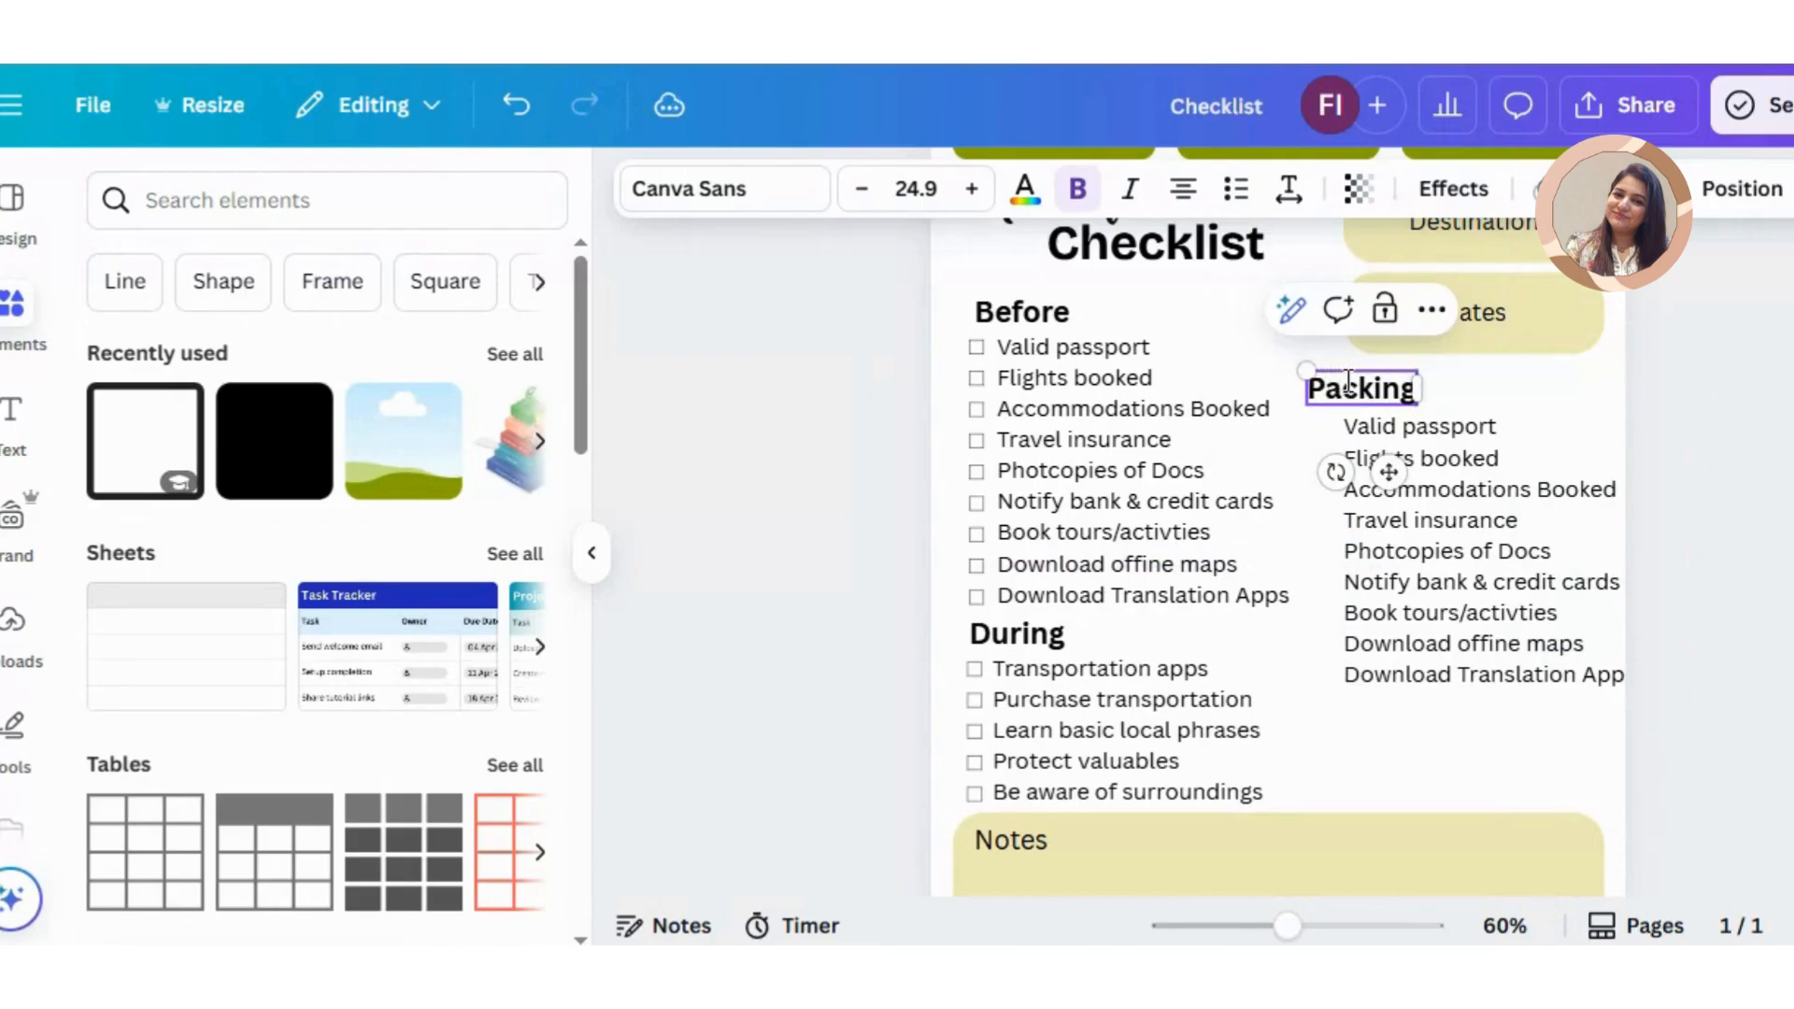
Step: Shift the list under "Packing" slightly left and replace its text with the sticky-note items from "Comfortable clothing" to "snacks"
click(1470, 520)
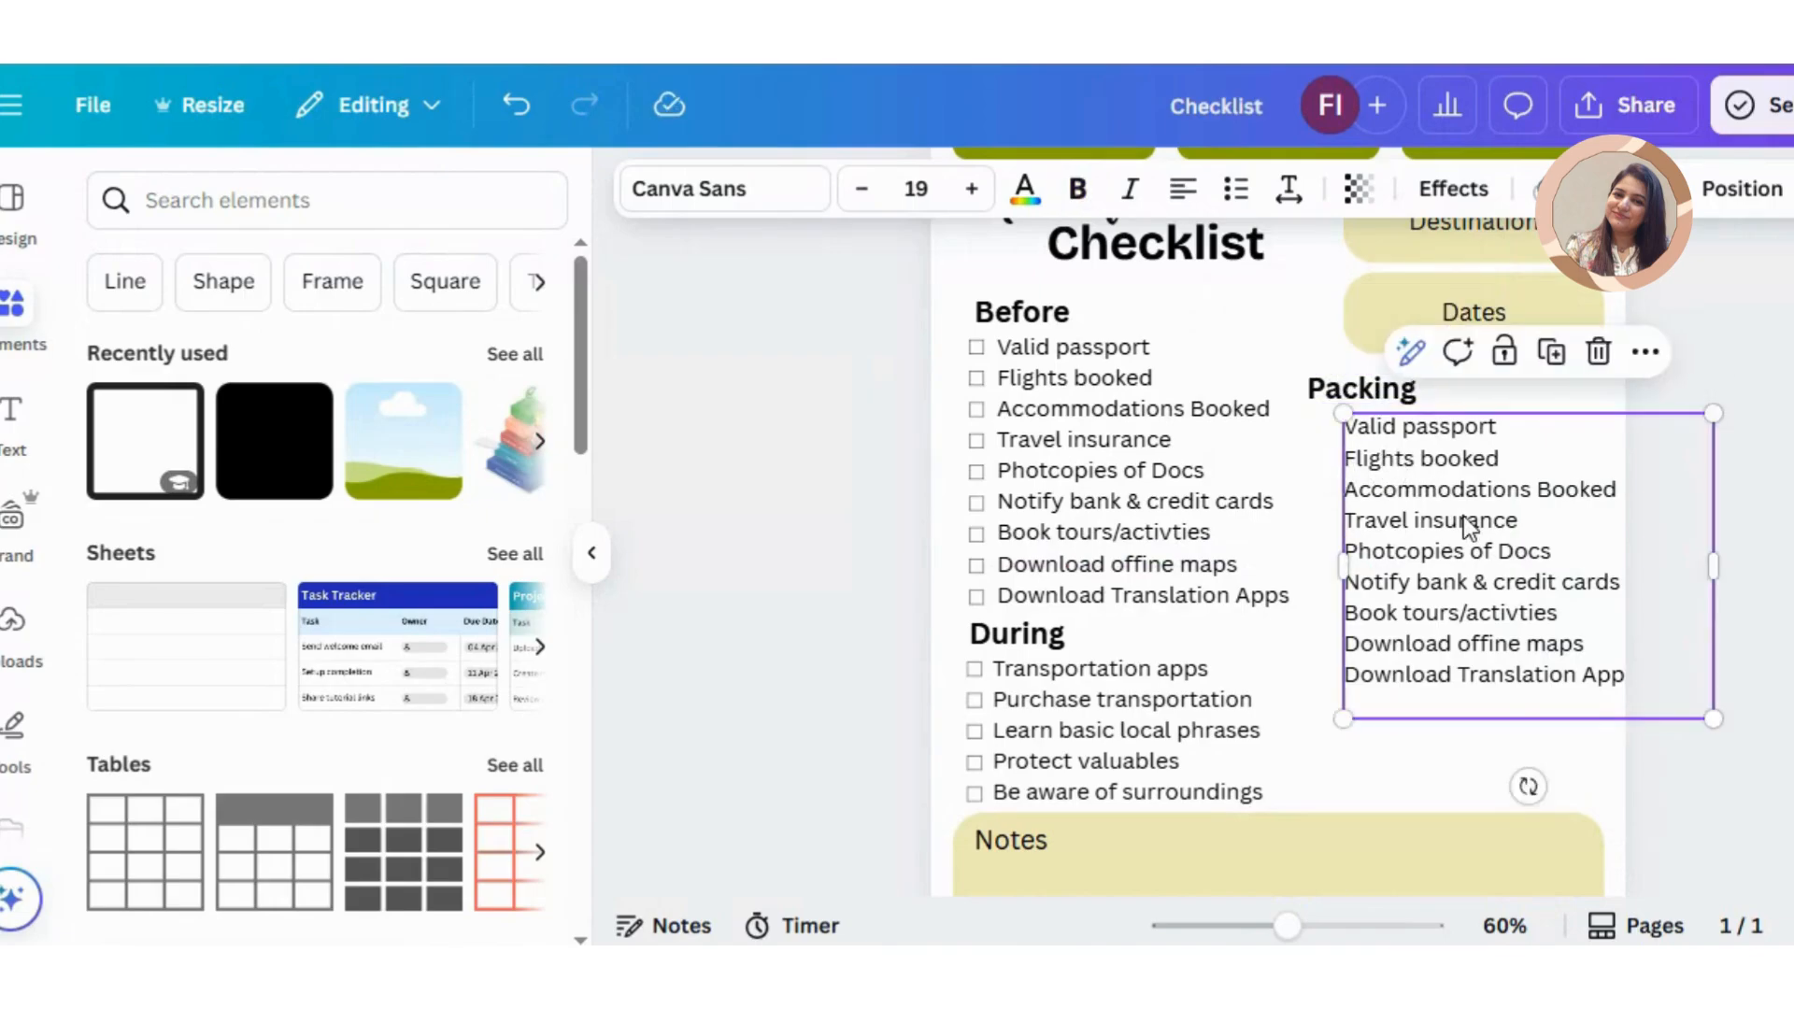
click(1470, 520)
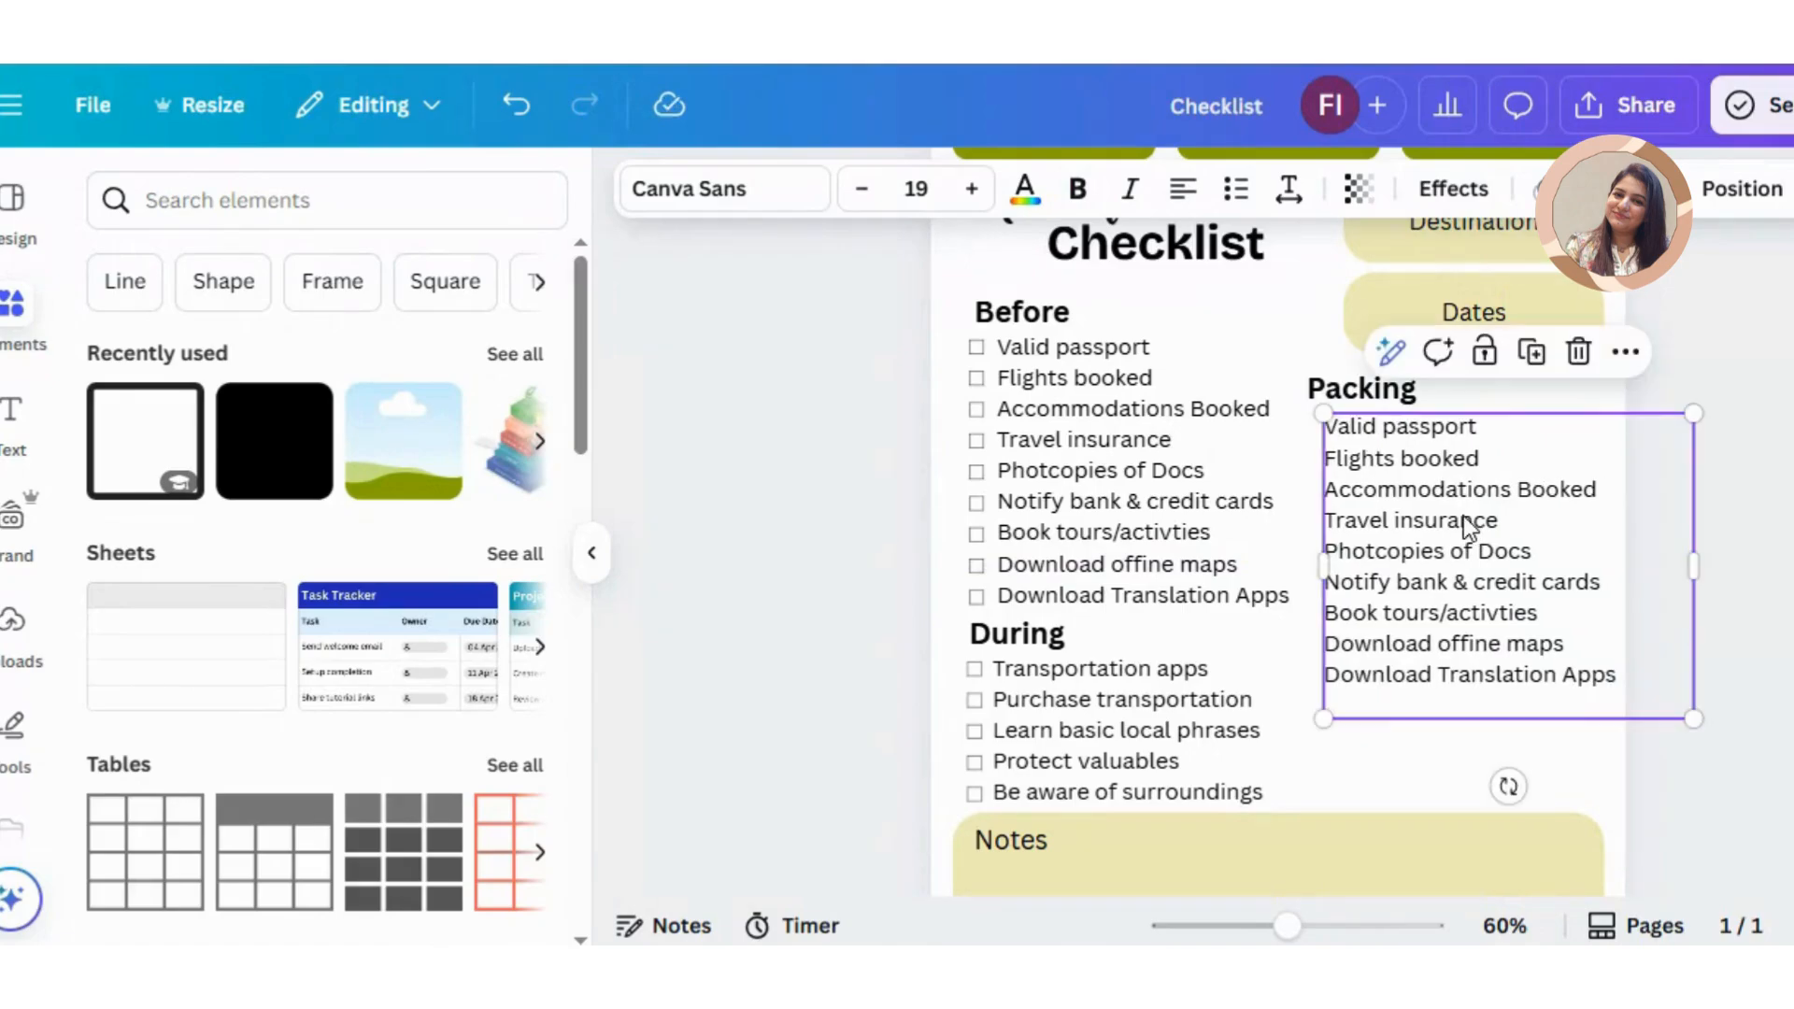
key(alt+Tab)
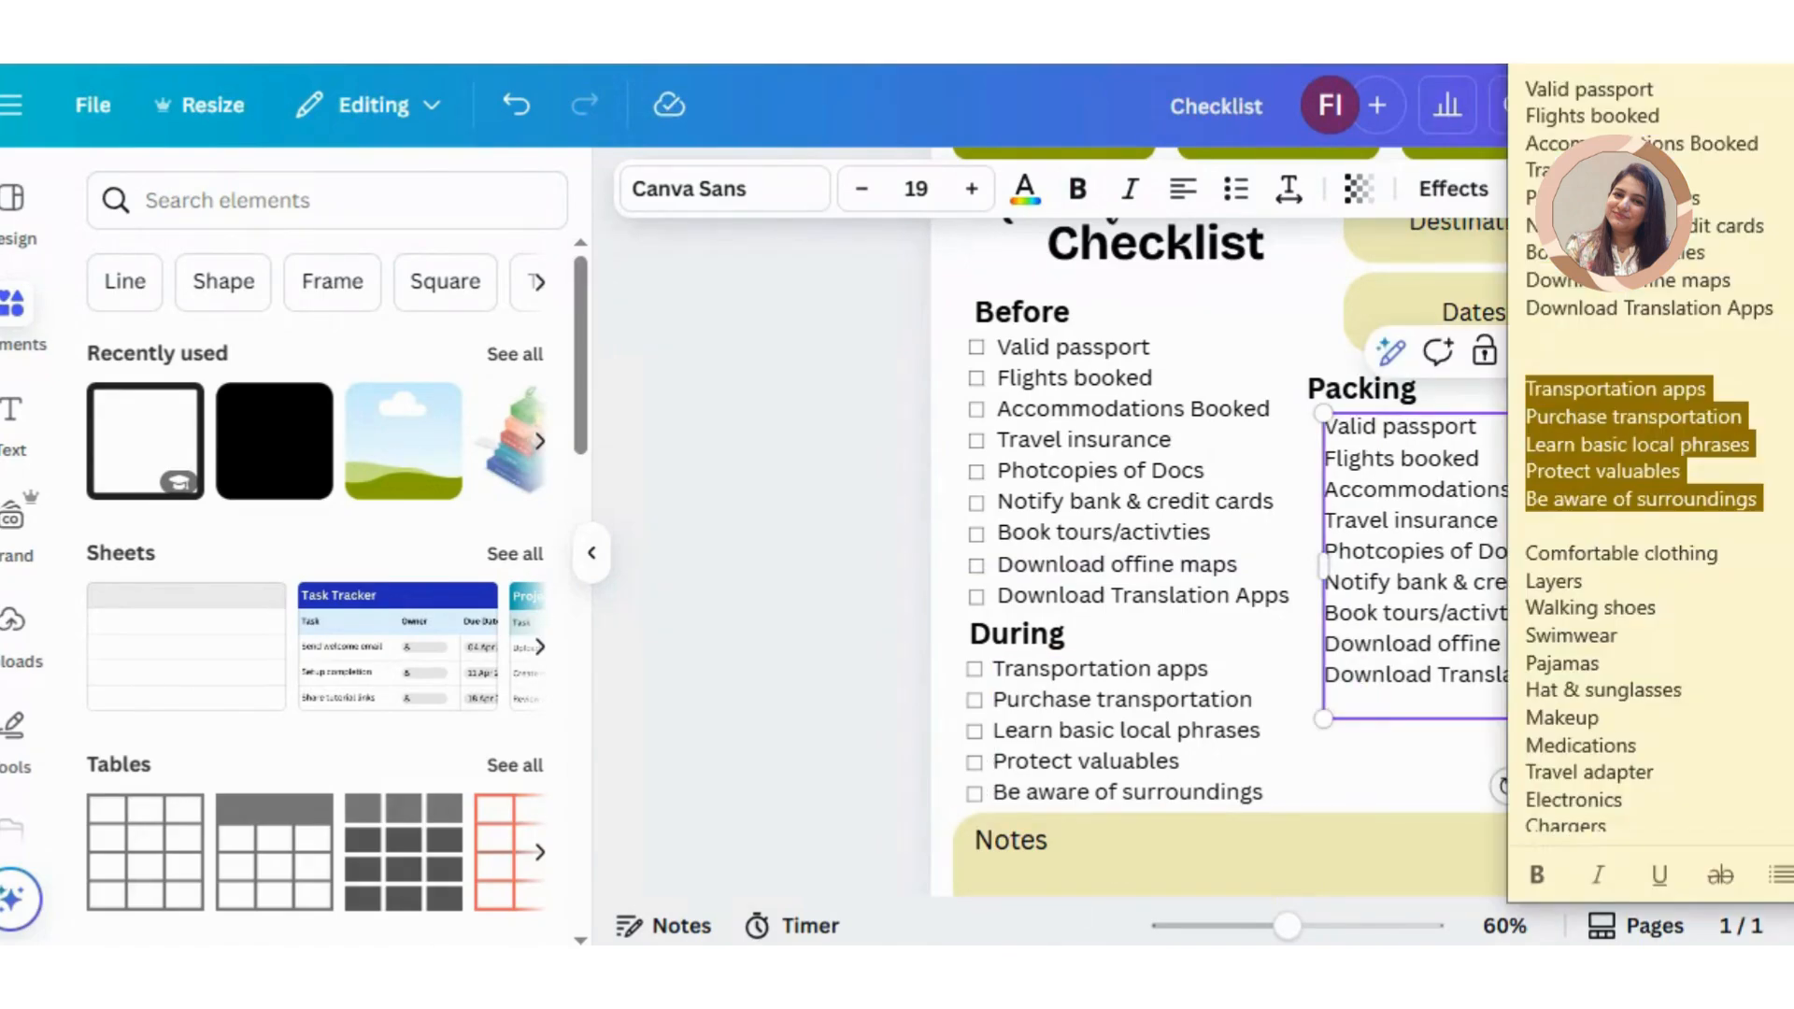
drag(1534, 554, 1627, 900)
key(ctrl+c)
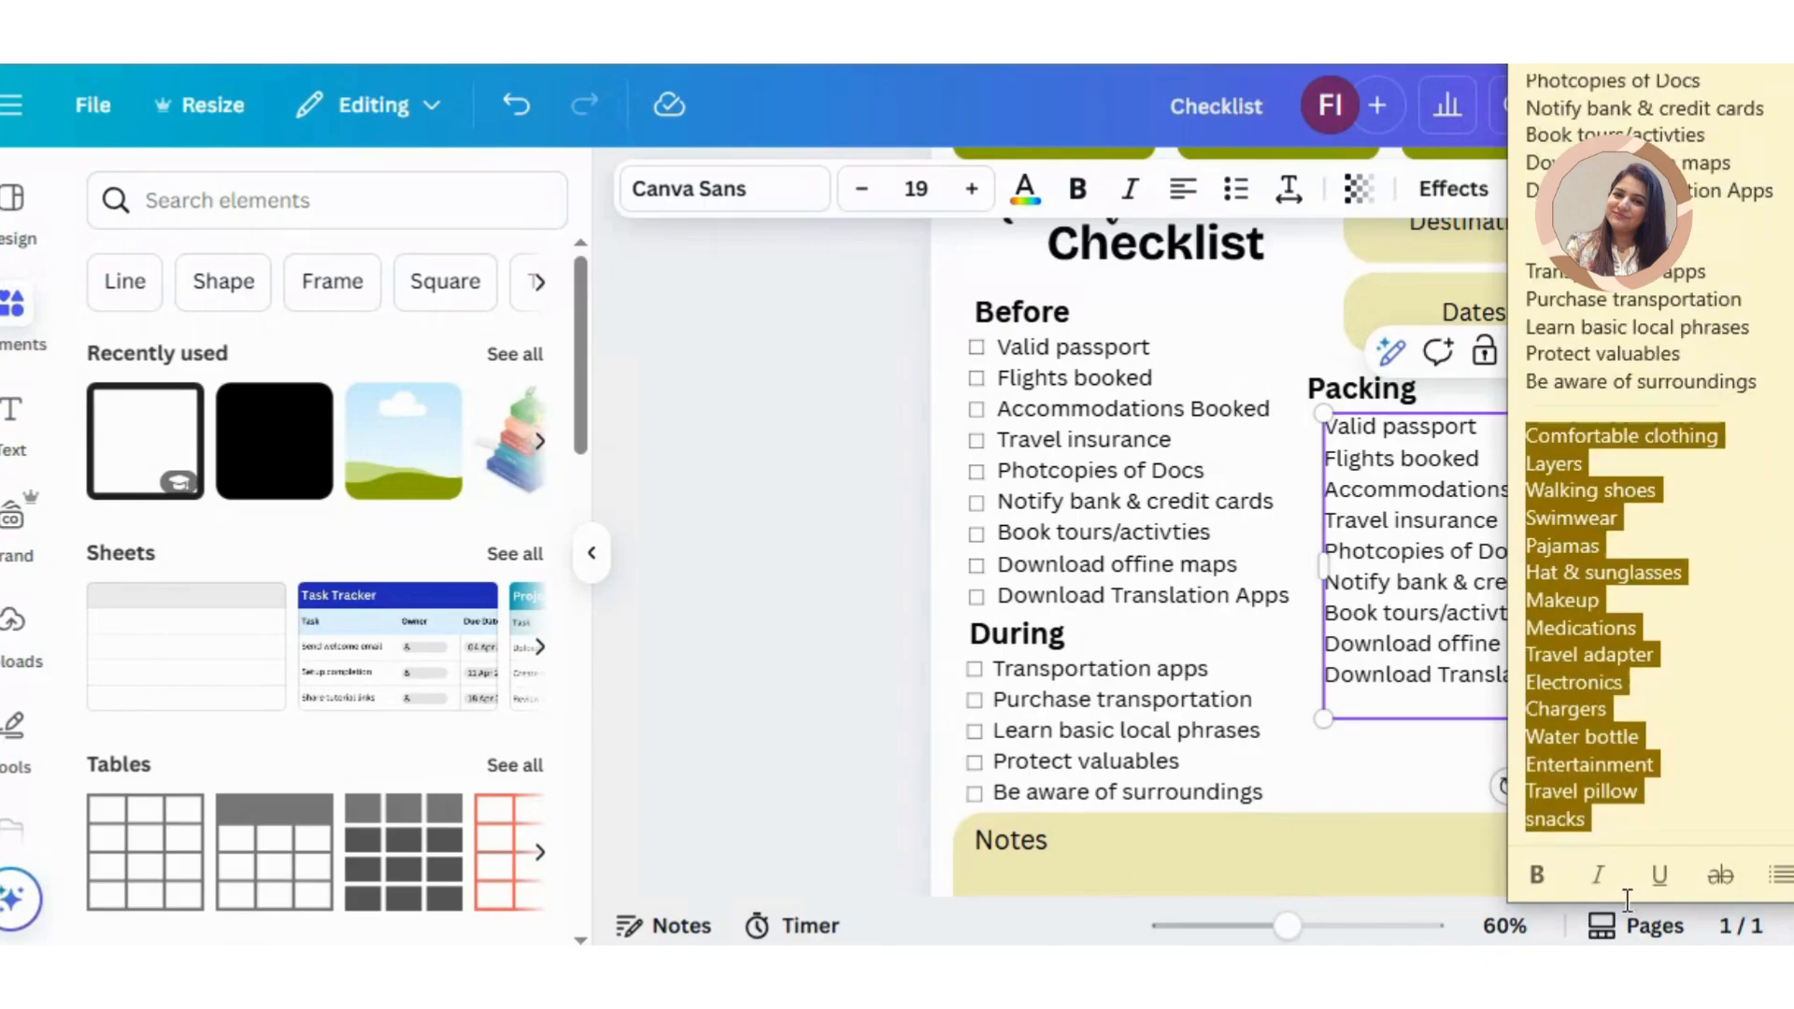
click(1442, 607)
key(ctrl+a)
key(ctrl+v)
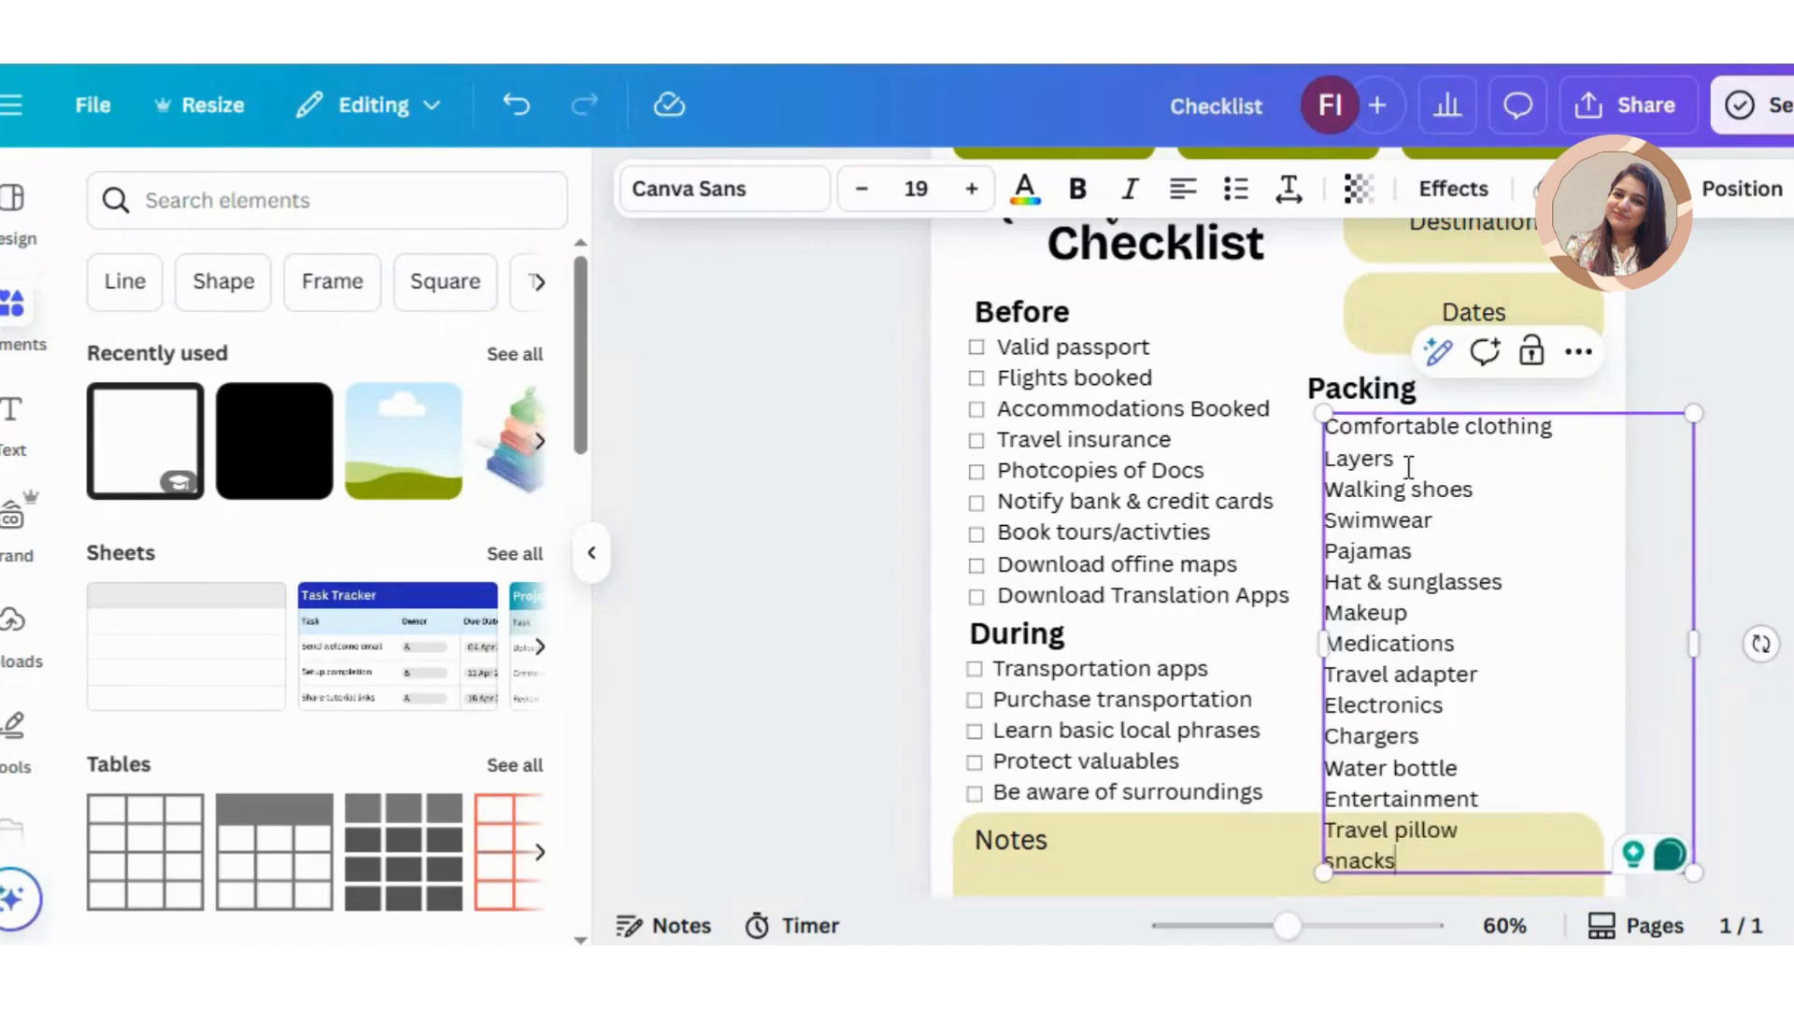
Step: Shrink the Destination and Dates boxes together and move the "Packing" heading up beneath them
drag(1389, 405, 1388, 401)
click(1533, 346)
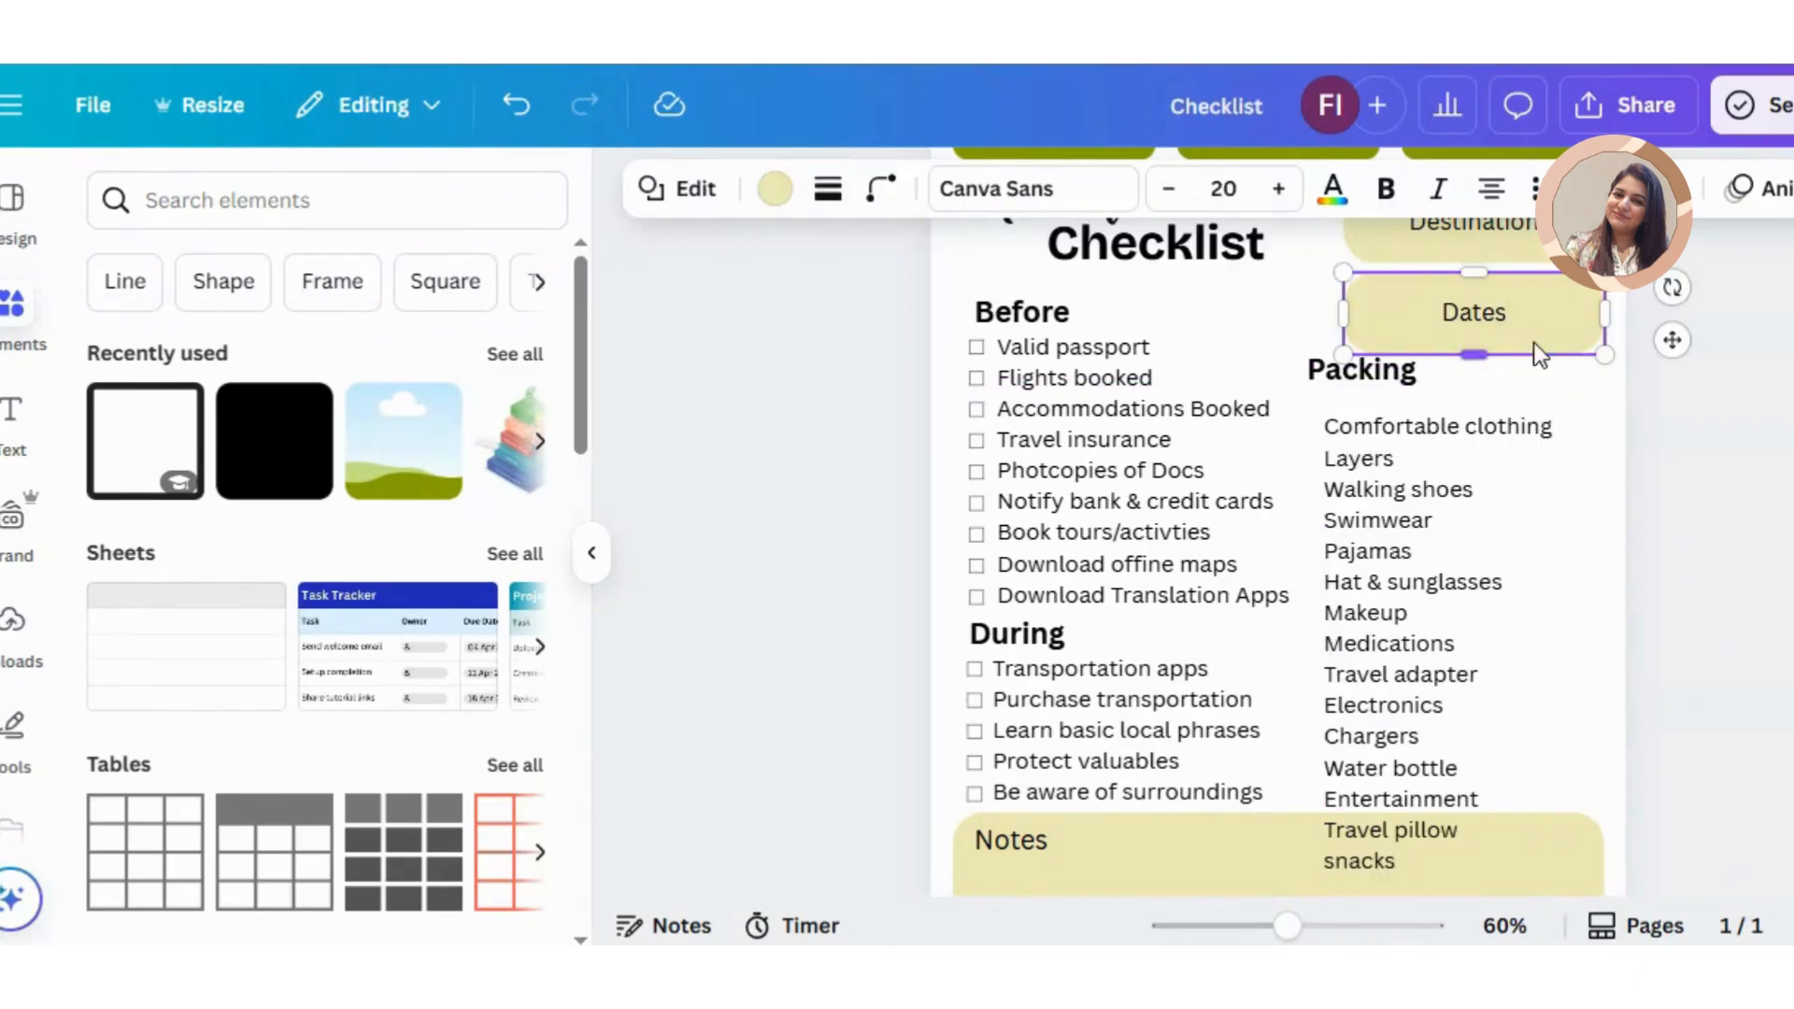
shift+click(1533, 255)
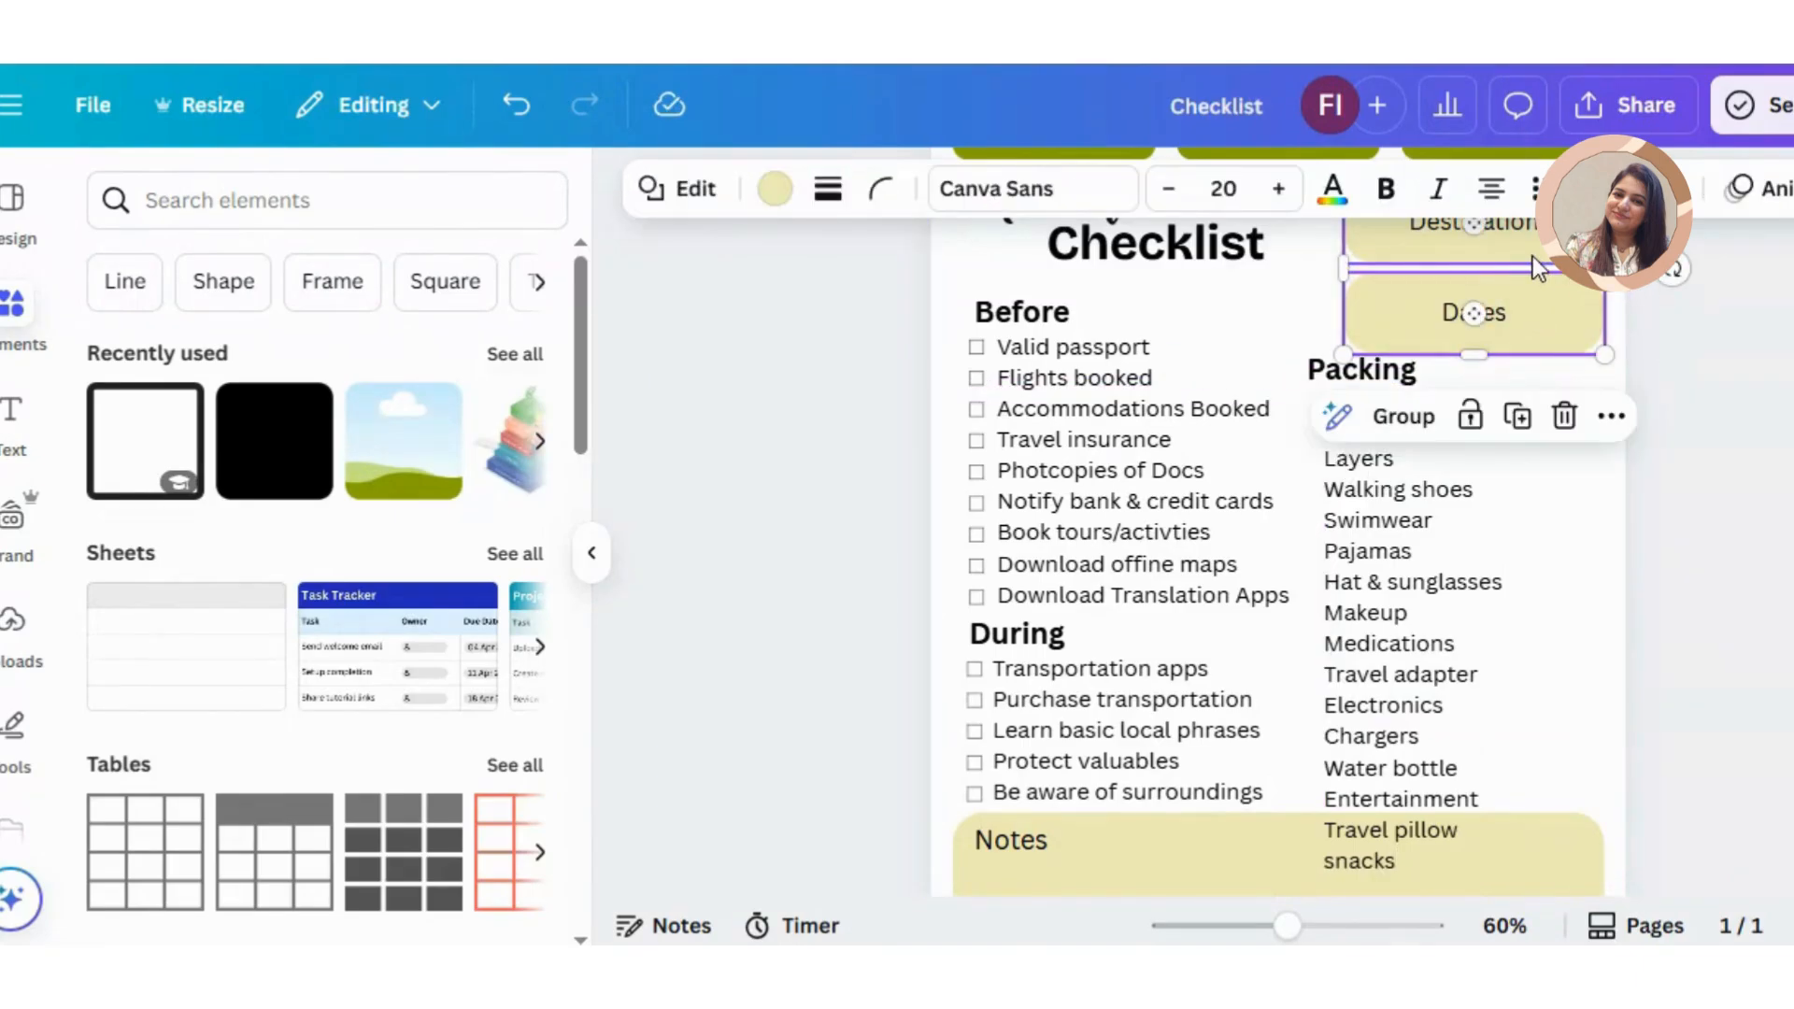
mouse_move(1342, 355)
mouse_down()
mouse_move(1386, 319)
mouse_move(1326, 362)
mouse_up()
click(1325, 364)
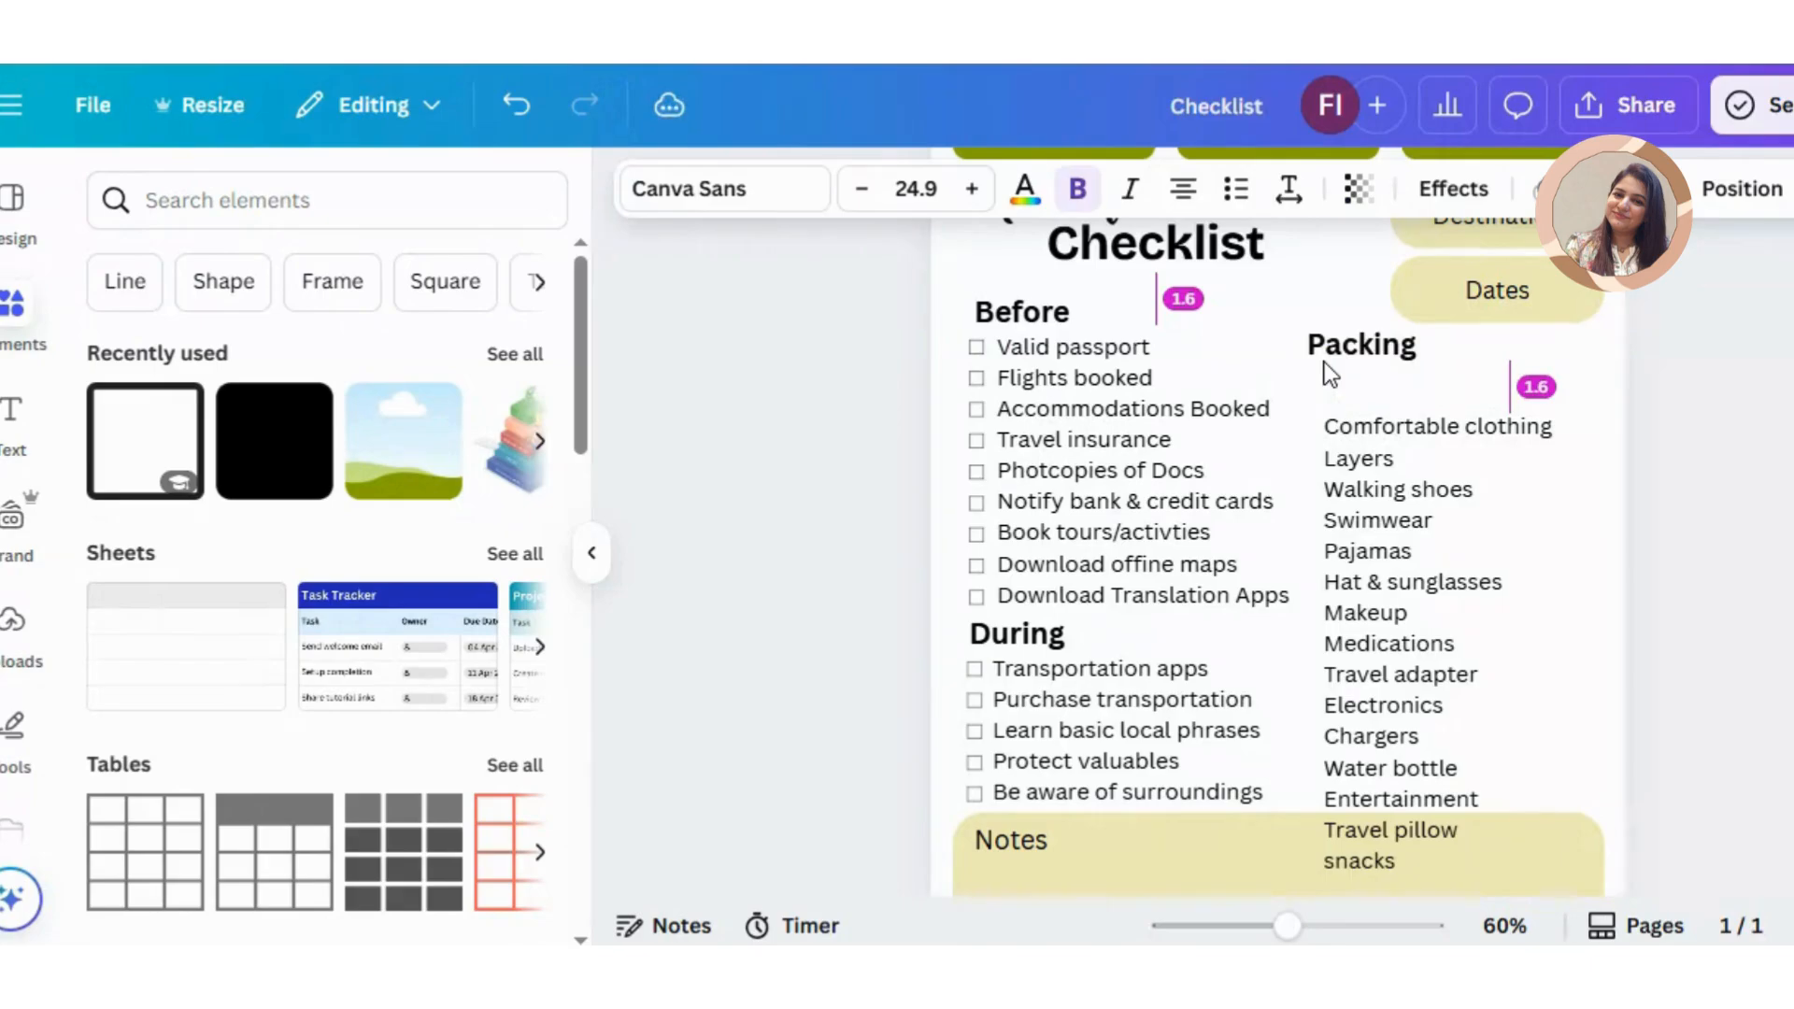
Step: Move the packing items up directly beneath their heading and lower the upper edge of the Notes box slightly to clear them
drag(1334, 484, 1369, 490)
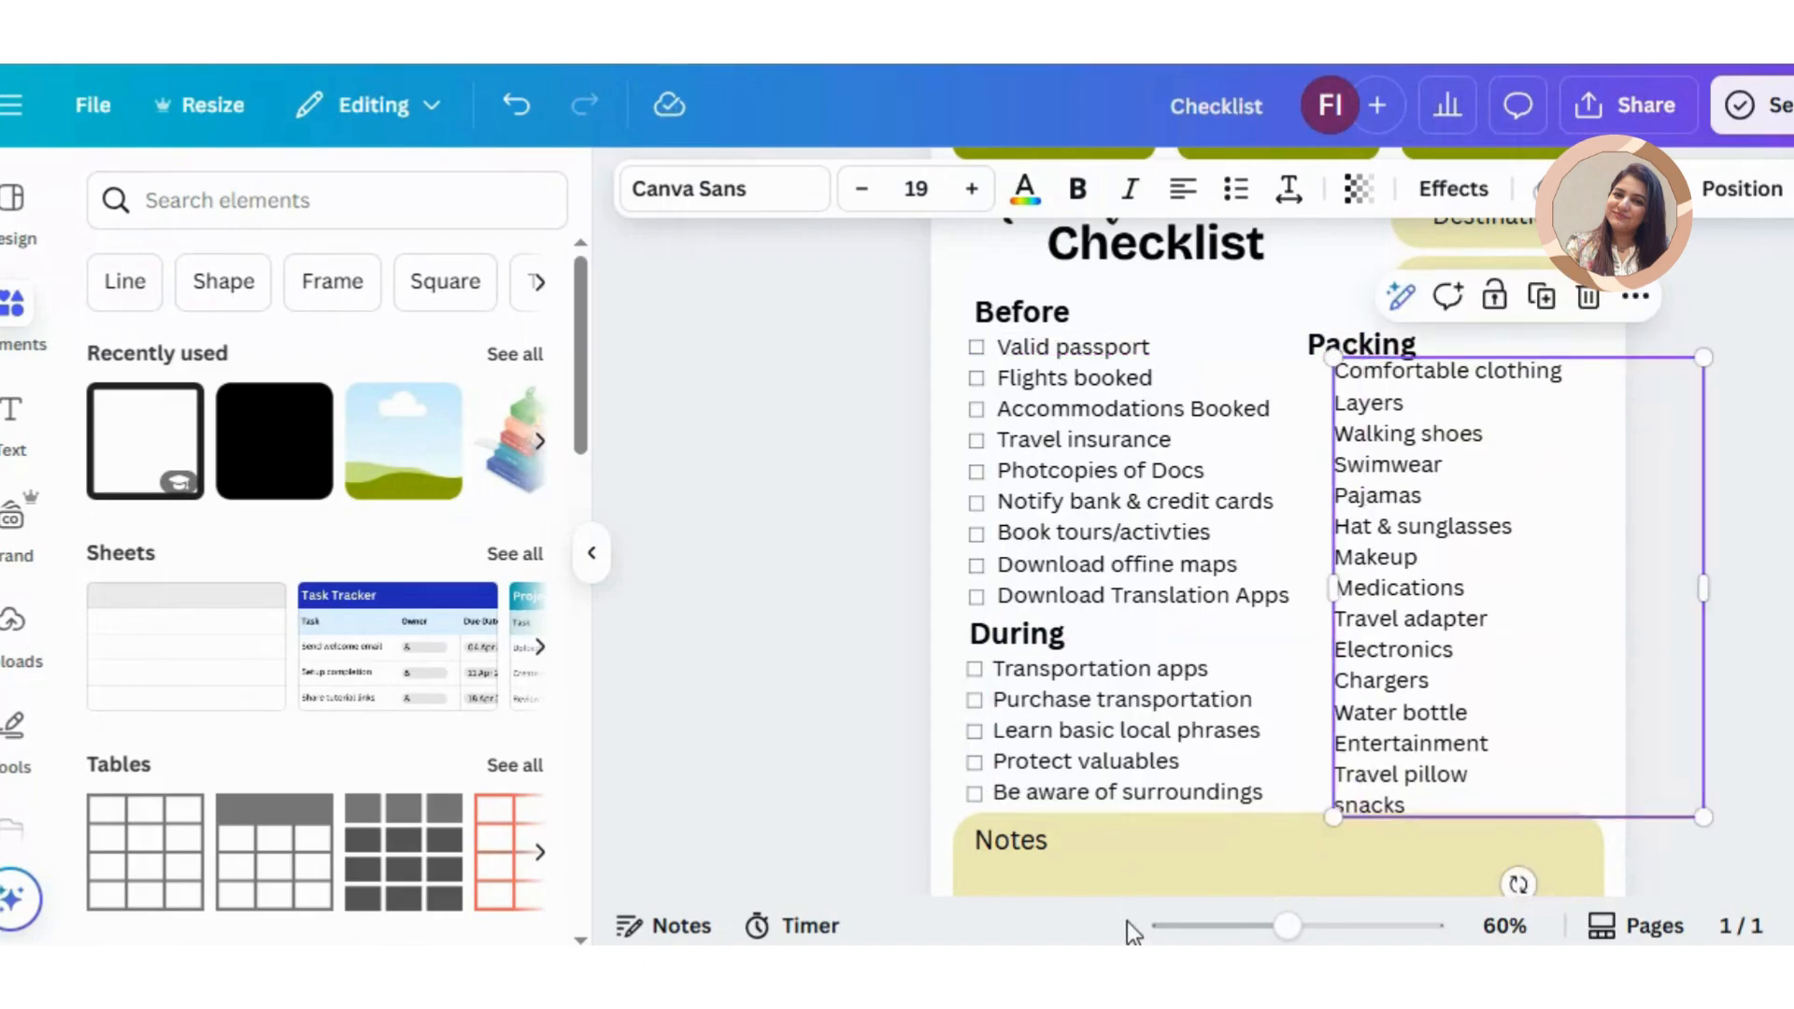
click(1141, 883)
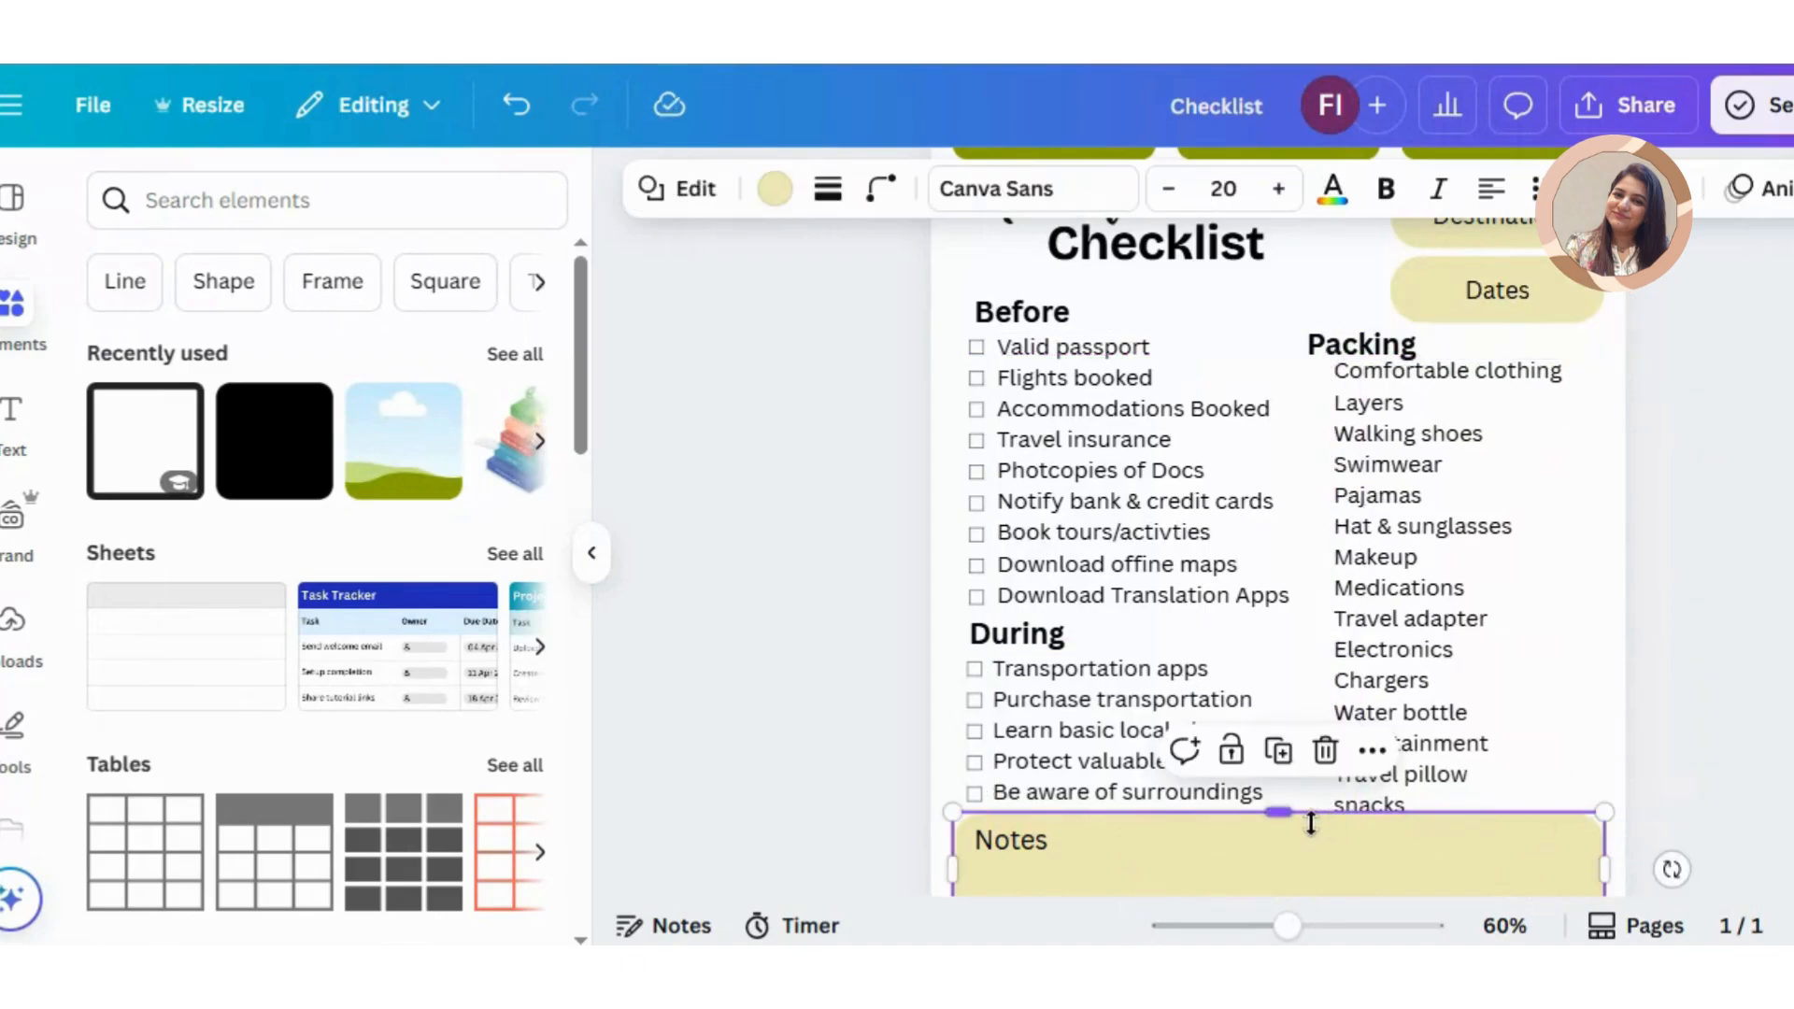
drag(1311, 823, 1311, 833)
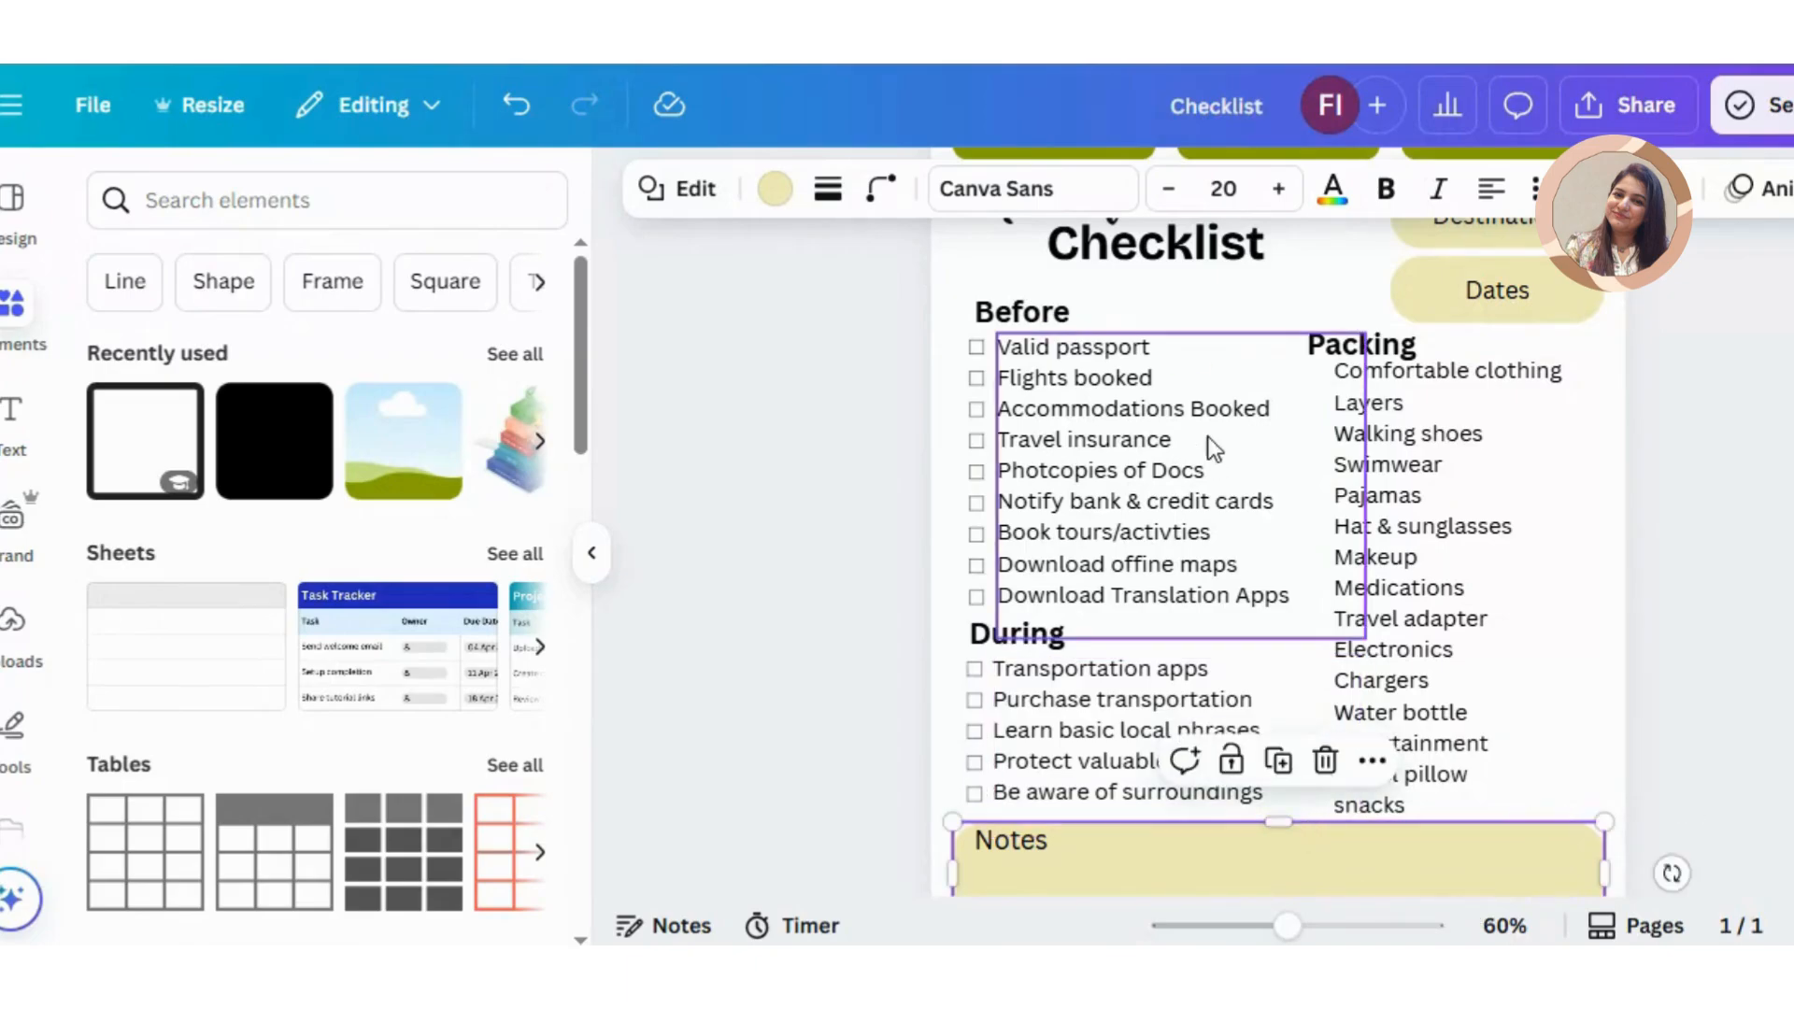
Step: Duplicate the nine "Before" checkboxes and align the copies beside the packing items from "Comfortable clothing" to "Travel adapter"
drag(951, 339, 983, 614)
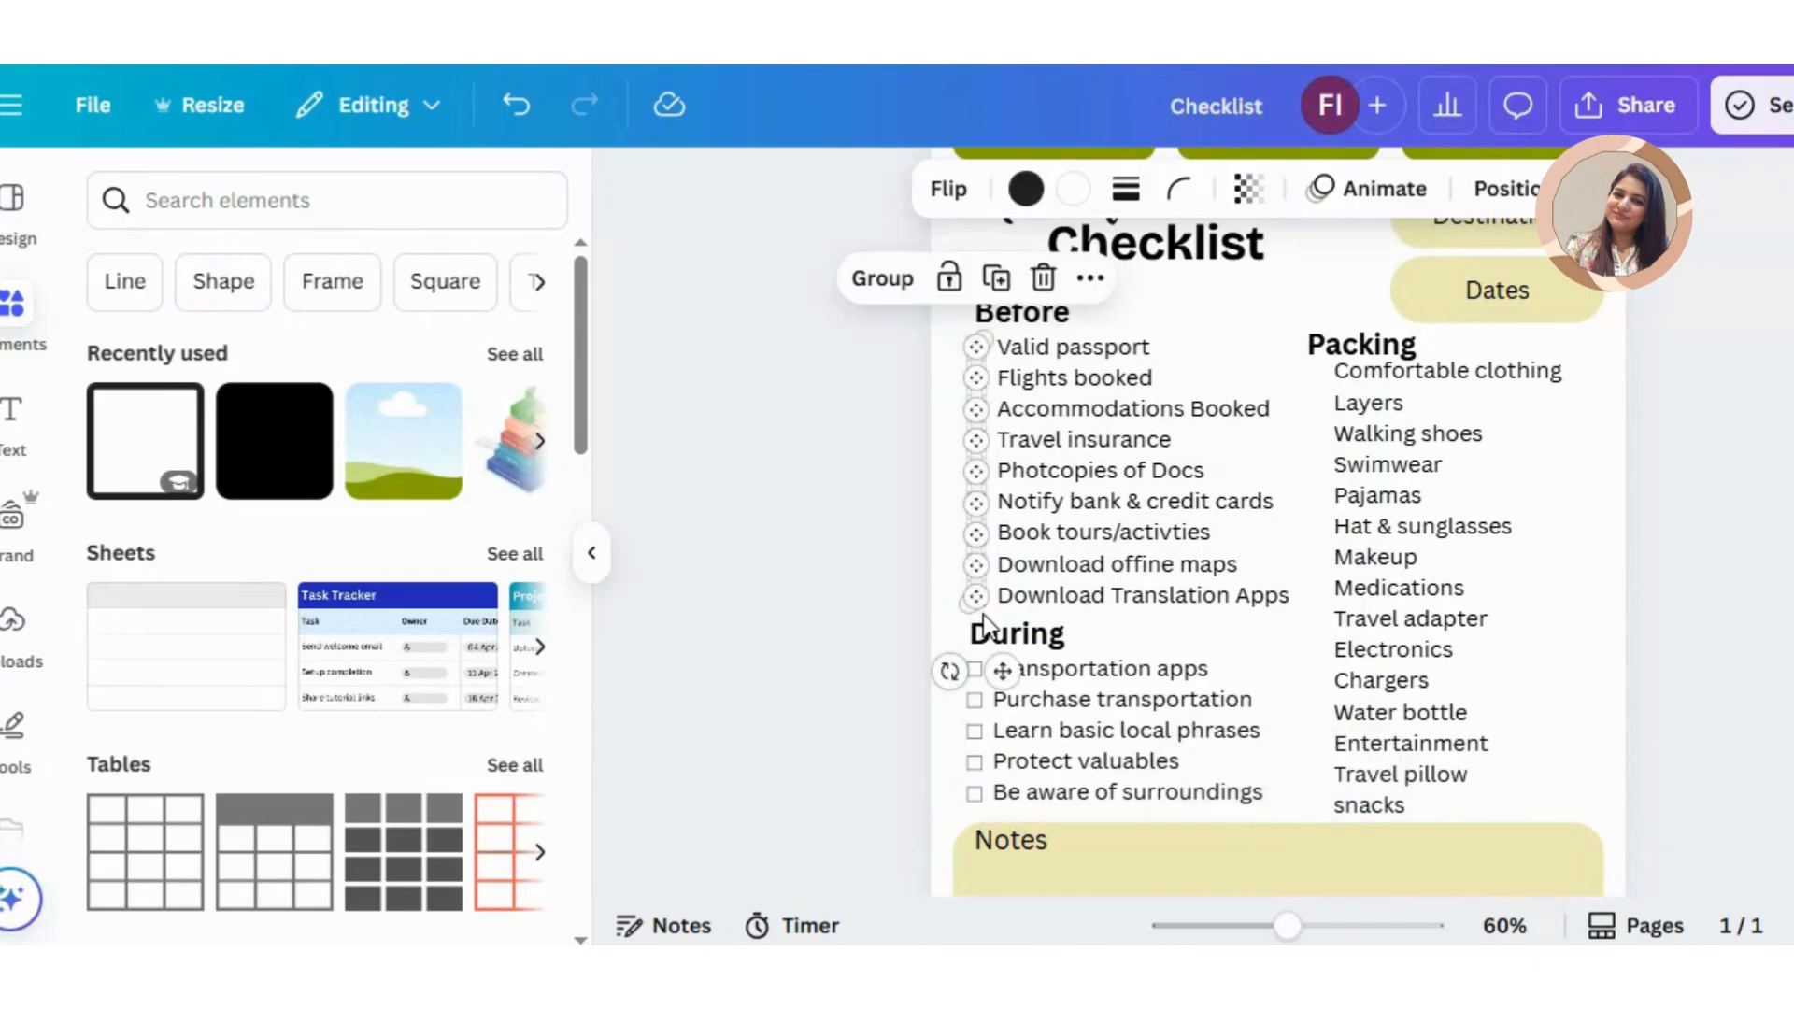
key(ctrl+d)
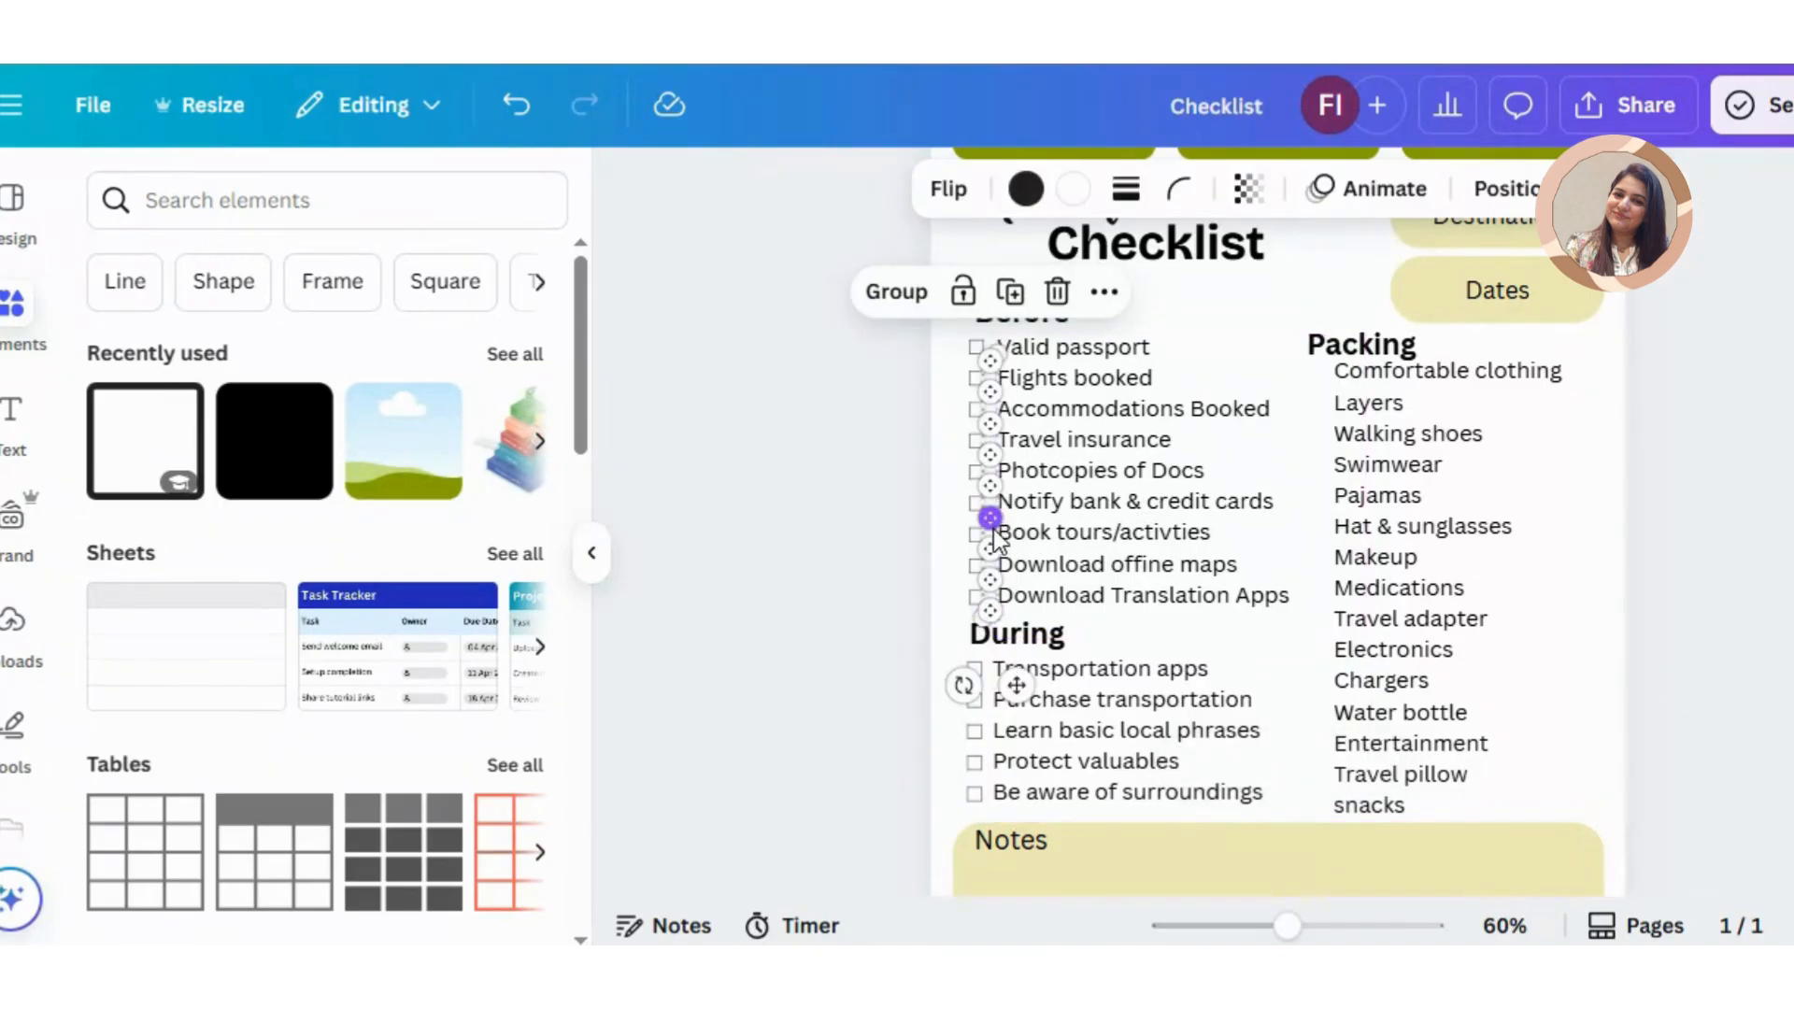
drag(998, 538, 1281, 605)
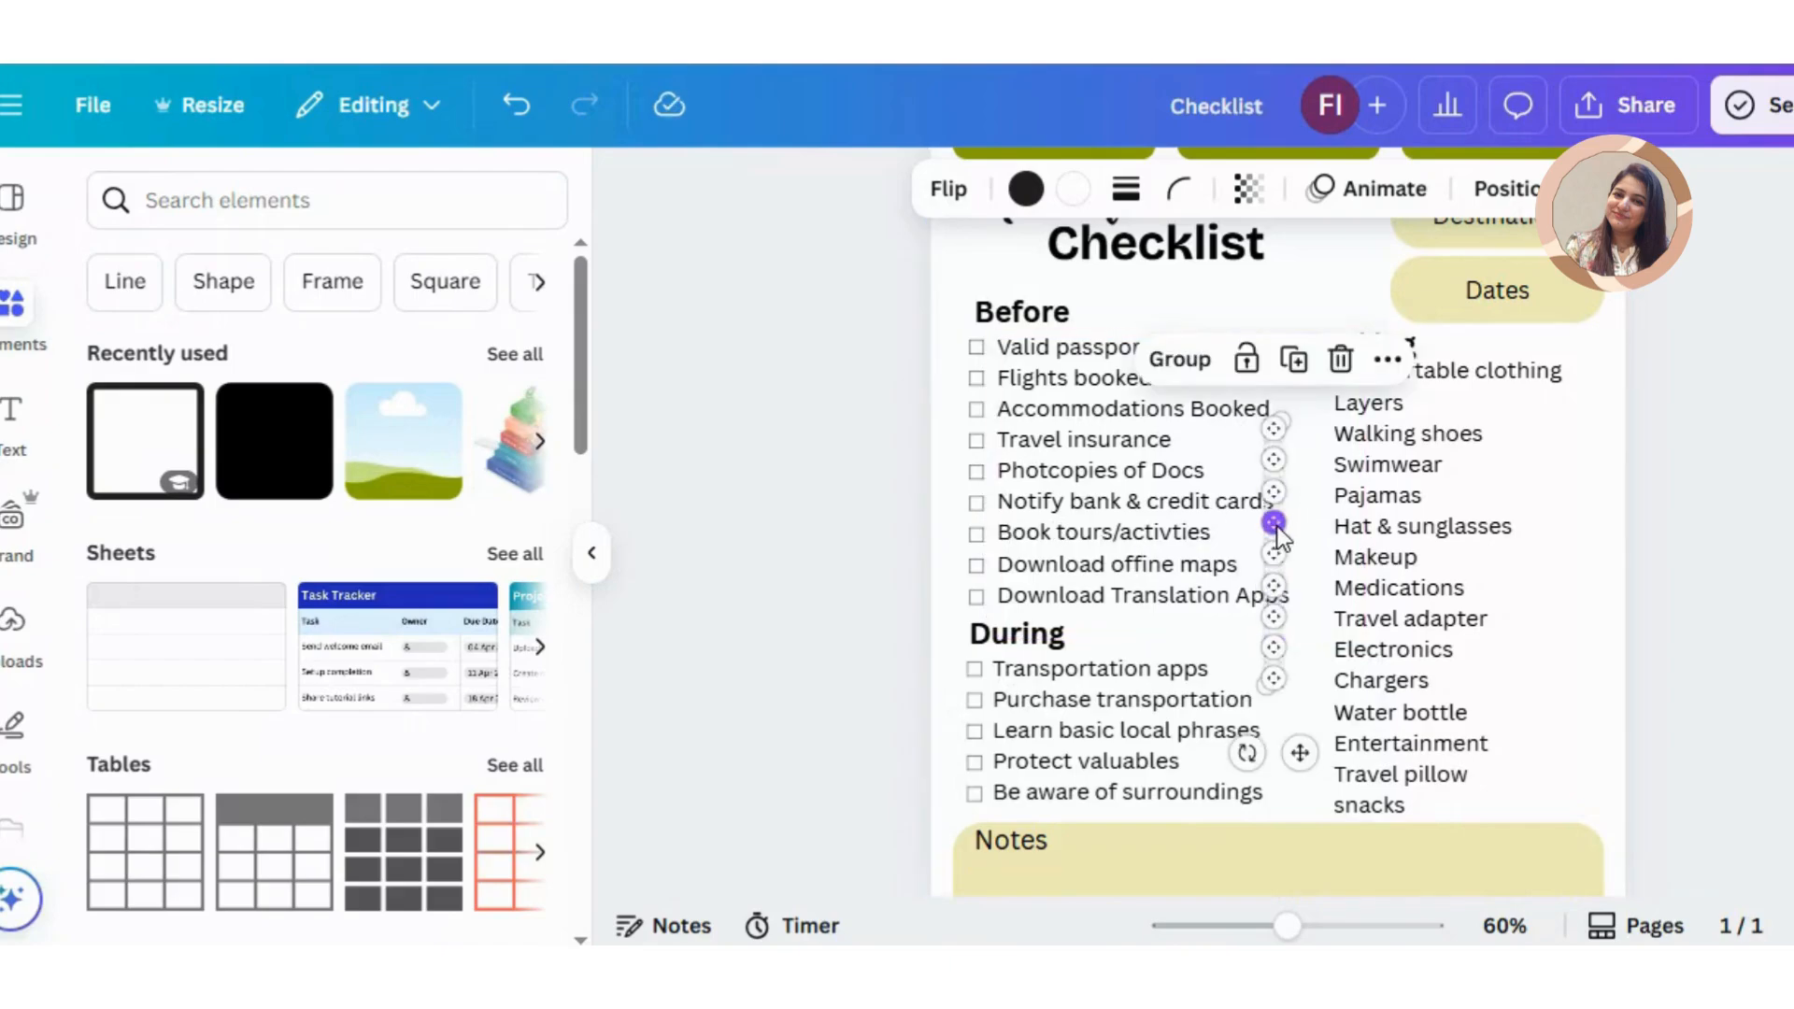
drag(1276, 528, 1323, 460)
key(Down)
key(Down)
key(Down)
key(Down)
key(Down)
key(Down)
key(Down)
key(Down)
key(Down)
key(Down)
key(Down)
key(Down)
key(Down)
key(Down)
key(Down)
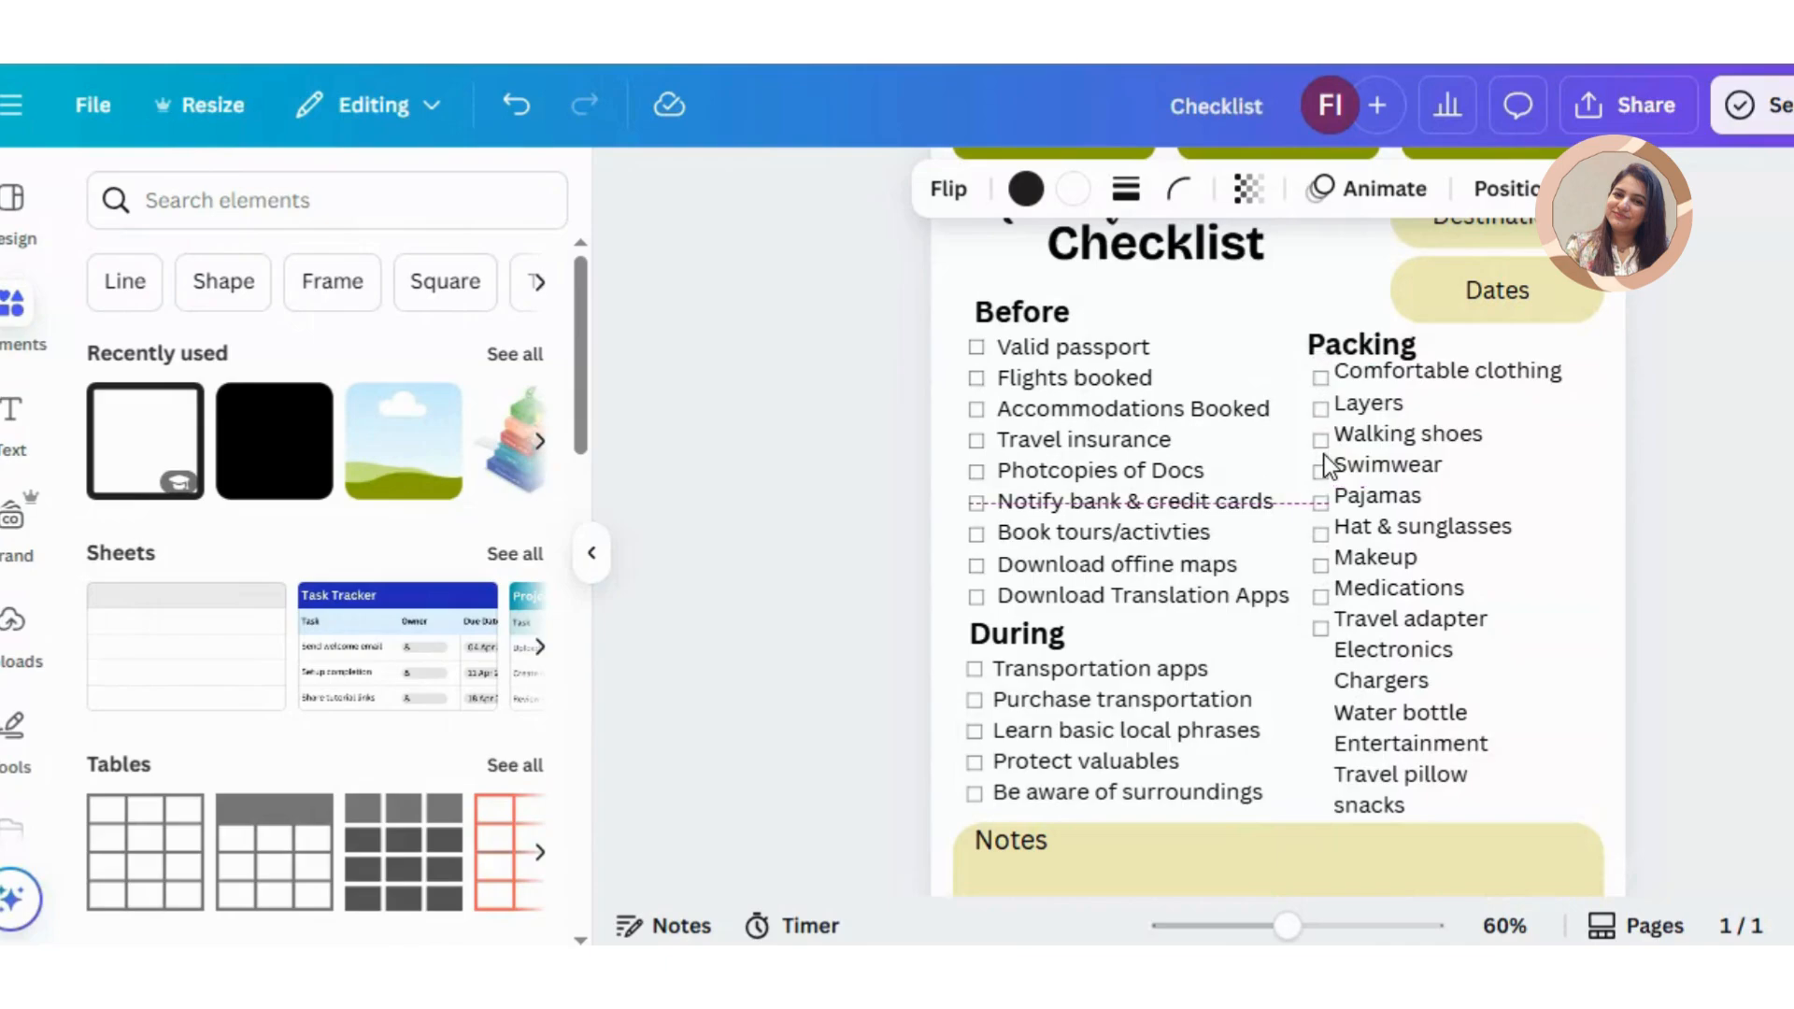
key(Left)
key(Left)
key(Left)
key(Left)
key(Left)
key(Left)
key(Left)
key(Left)
key(Left)
key(Left)
key(Left)
key(Left)
key(Left)
key(Left)
key(Left)
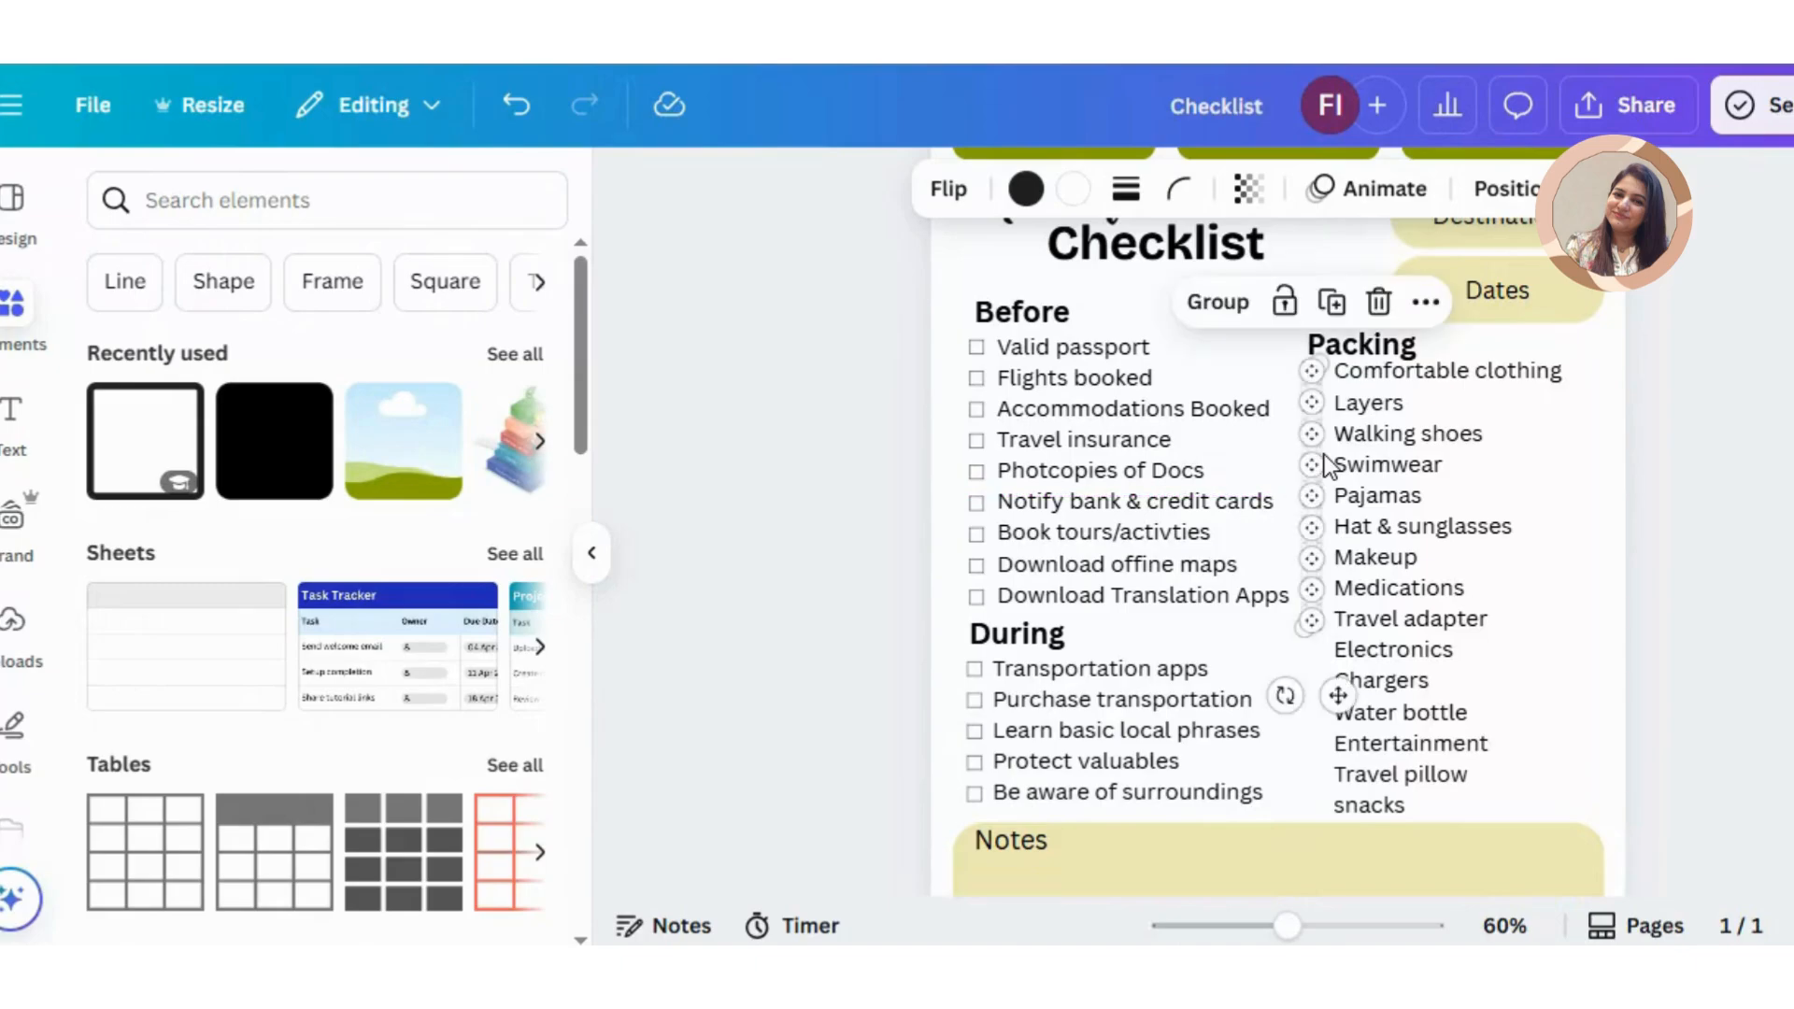
Step: Paste another copy of the nine checkboxes and move it across to the Packing column
key(ctrl+v)
key(Right)
key(Right)
key(Right)
key(Right)
key(Right)
key(shift+Right)
key(shift+Right)
key(shift+Right)
key(shift+Right)
key(shift+Right)
key(shift+Right)
key(shift+Right)
key(shift+Right)
key(shift+Right)
key(shift+Right)
key(shift+Right)
key(shift+Right)
key(shift+Right)
key(shift+Right)
key(shift+Right)
key(shift+Right)
key(shift+Right)
key(shift+Right)
key(shift+Right)
key(shift+Right)
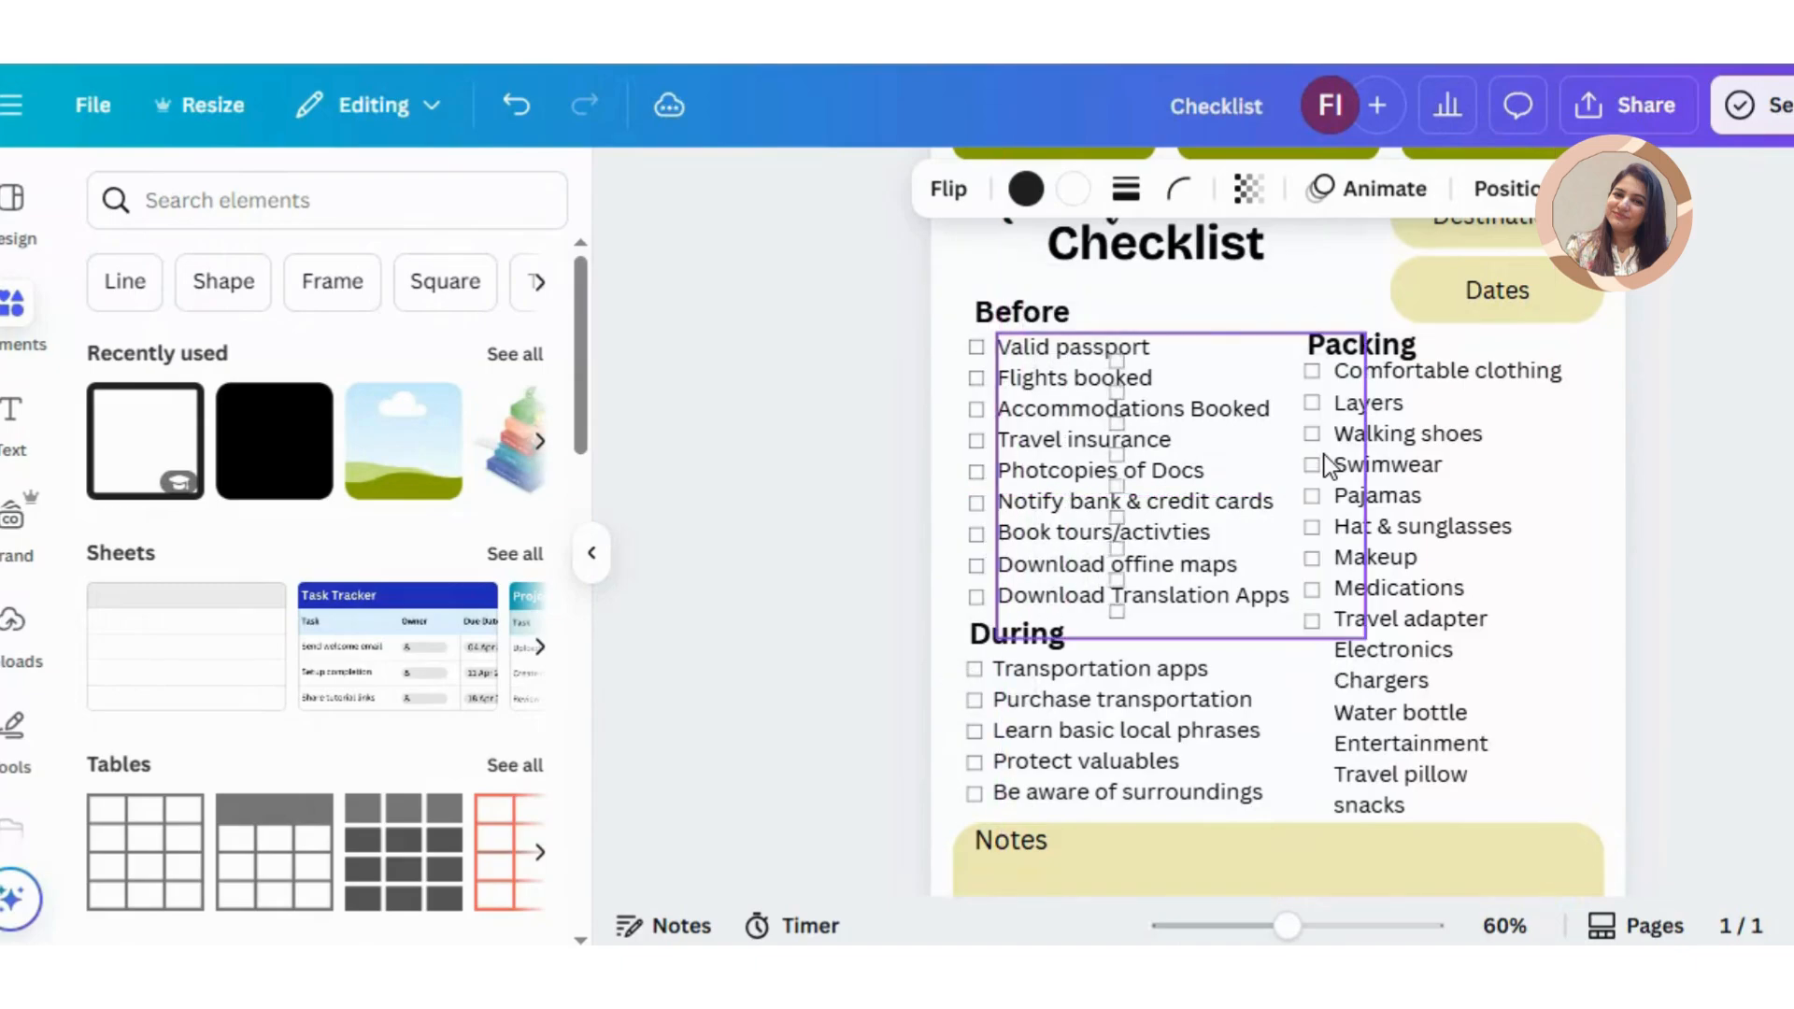
key(shift+Right)
key(shift+Right)
key(shift+Right)
key(shift+Right)
key(shift+Right)
key(shift+Right)
key(shift+Right)
key(shift+Right)
key(shift+Right)
key(shift+Right)
key(shift+Right)
key(shift+Right)
key(shift+Right)
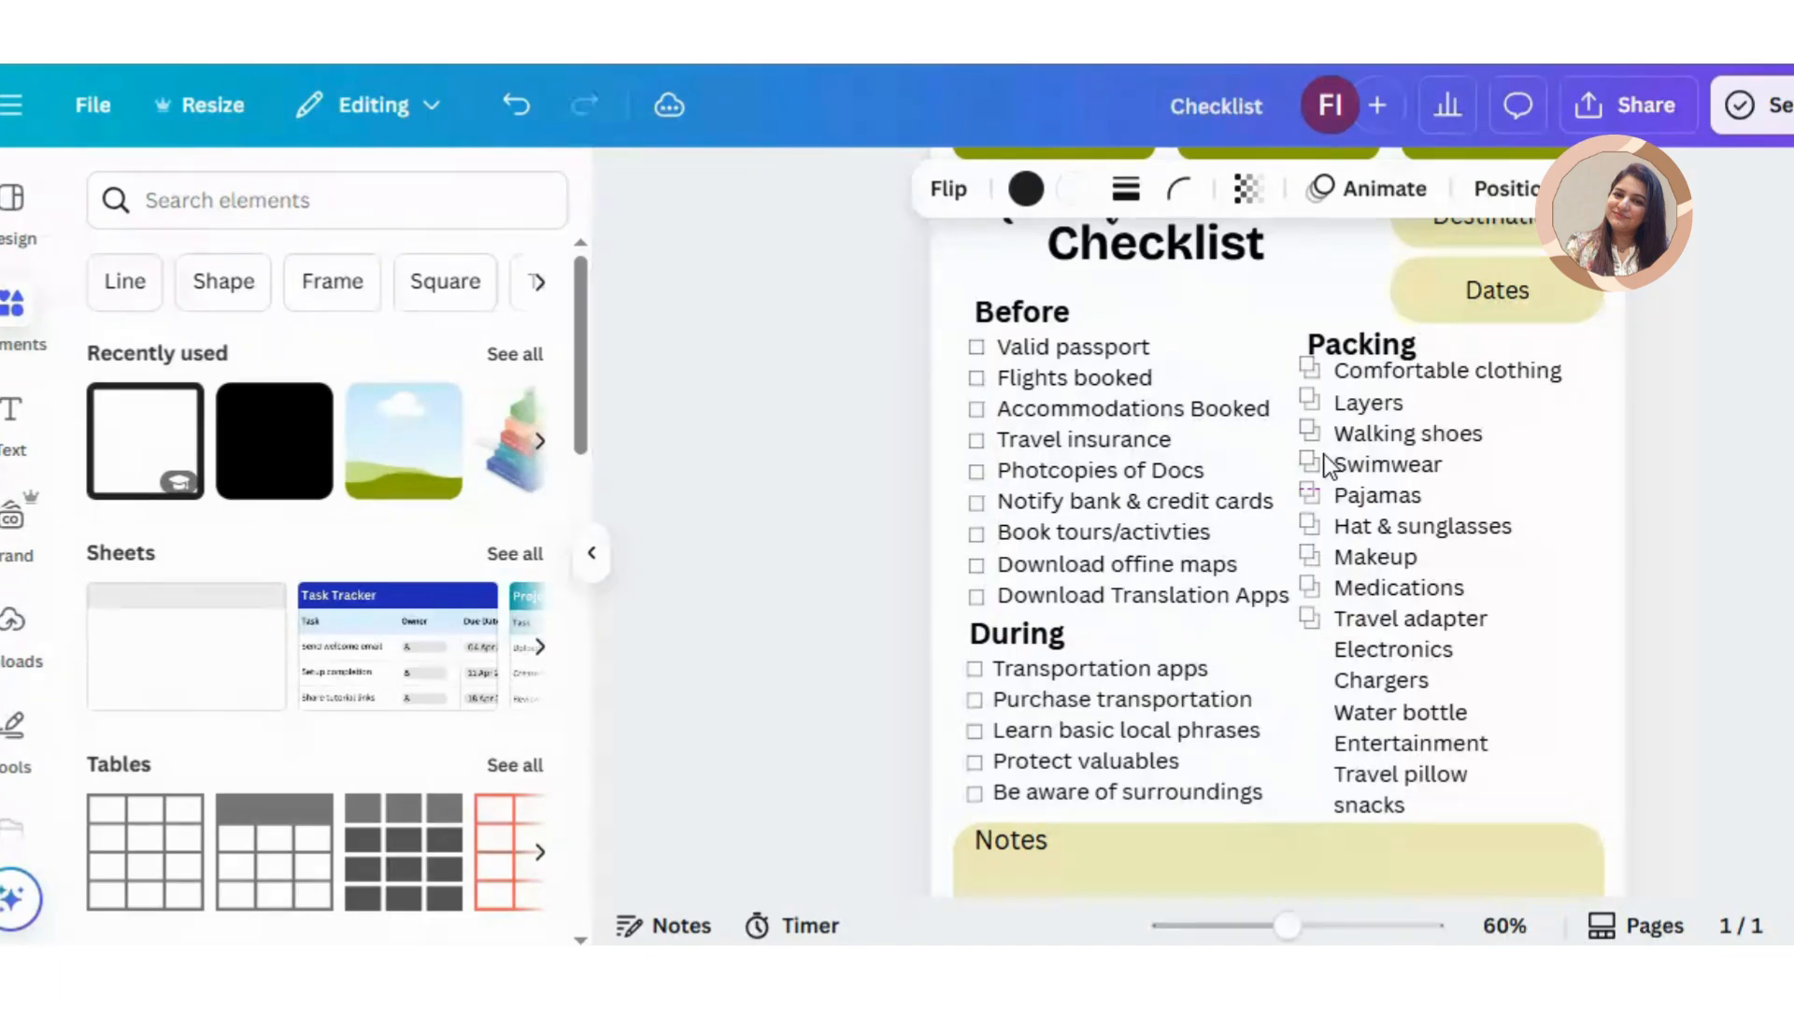
Step: Shift the pasted checkboxes down the Packing column, aligning them with the items from "Electronics" to "snacks"
key(shift+Down)
key(shift+Down)
key(shift+Down)
key(shift+Down)
key(shift+Down)
key(shift+Down)
key(shift+Down)
key(shift+Down)
key(shift+Down)
key(shift+Down)
key(shift+Down)
key(shift+Down)
key(shift+Down)
key(shift+Down)
key(shift+Down)
key(shift+Down)
key(shift+Down)
key(shift+Down)
key(shift+Down)
key(shift+Down)
key(shift+Down)
key(shift+Down)
key(shift+Down)
key(shift+Down)
key(shift+Down)
key(shift+Down)
key(shift+Down)
key(shift+Down)
key(shift+Down)
key(shift+Down)
key(shift+Down)
key(shift+Down)
key(shift+Down)
key(shift+Down)
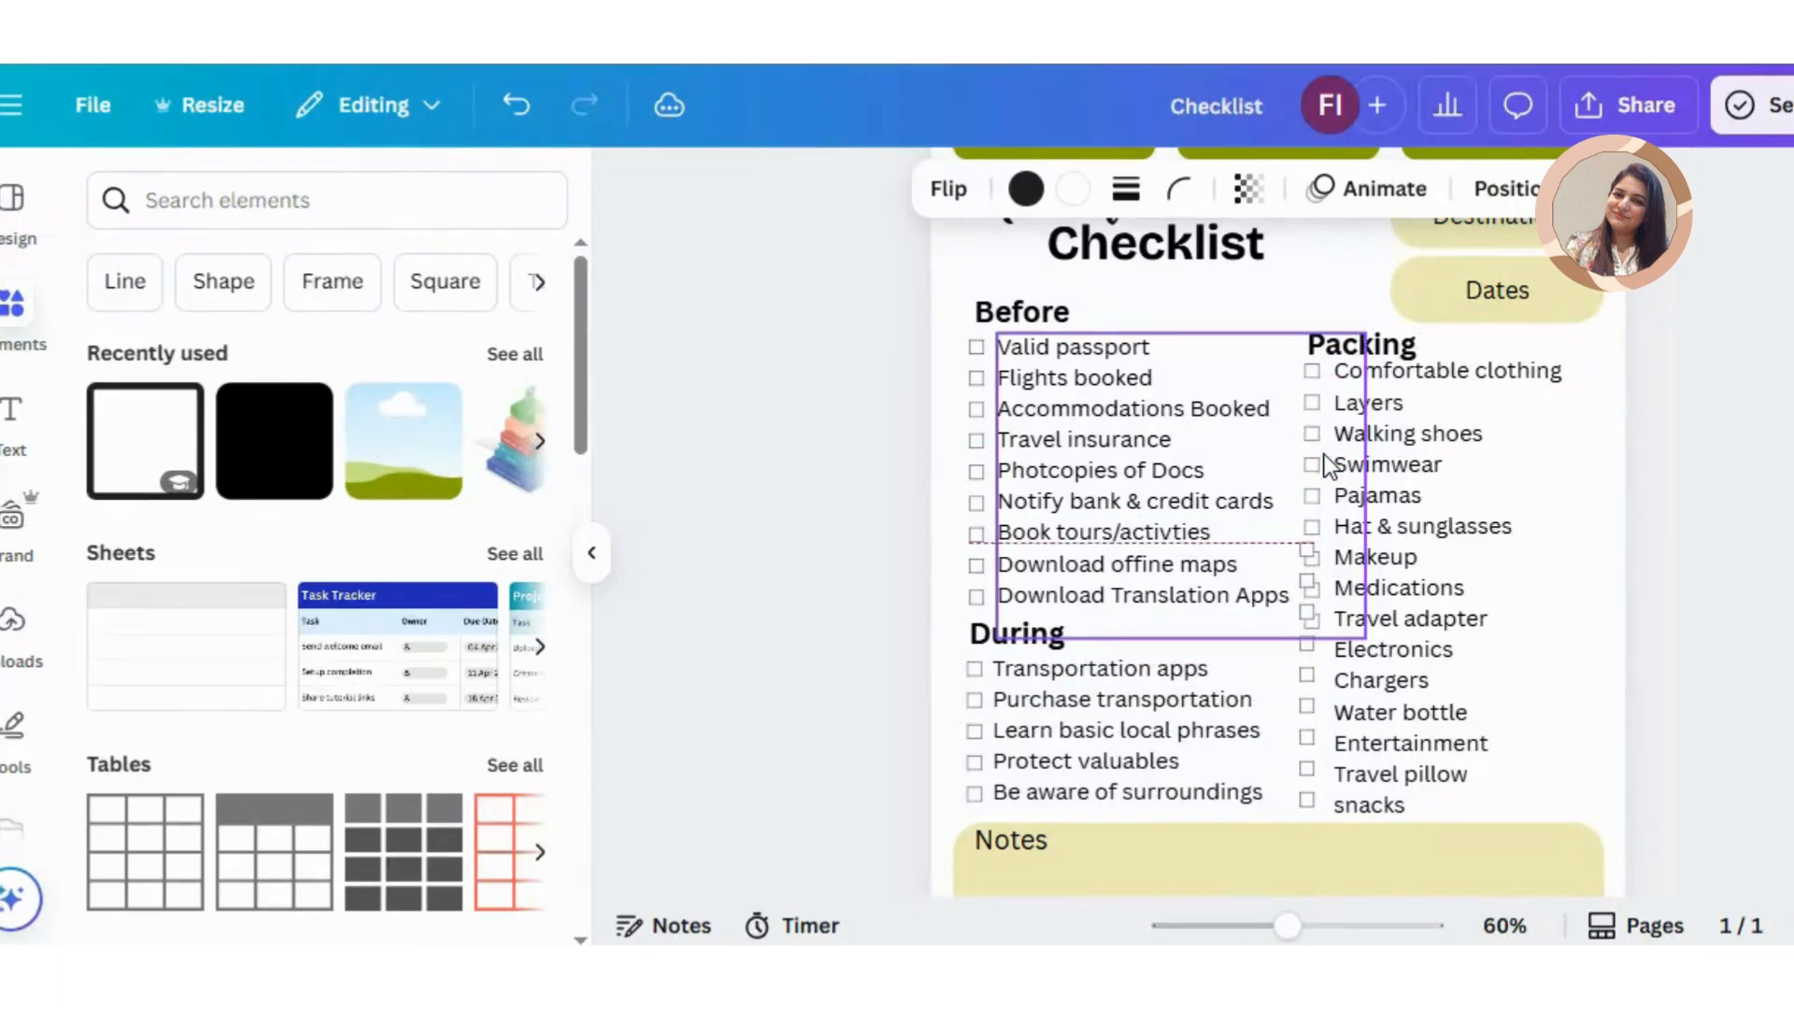
key(shift+Right)
key(shift+Up)
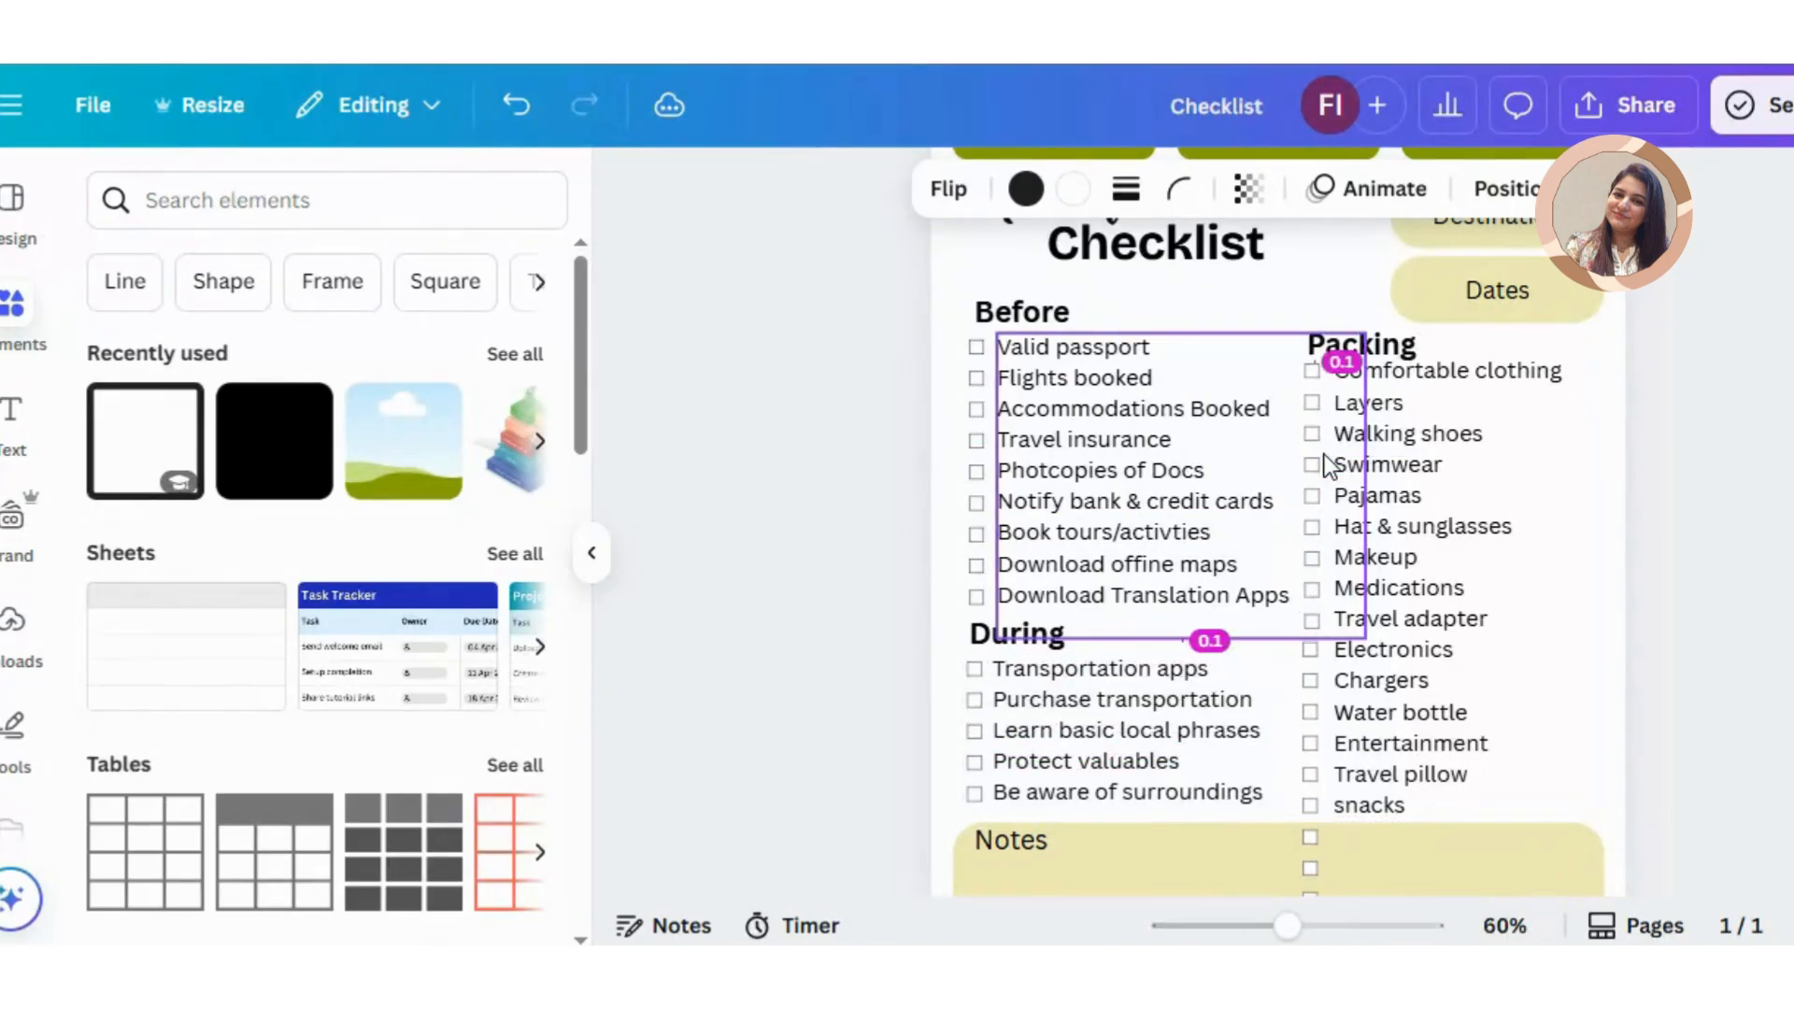
key(Left)
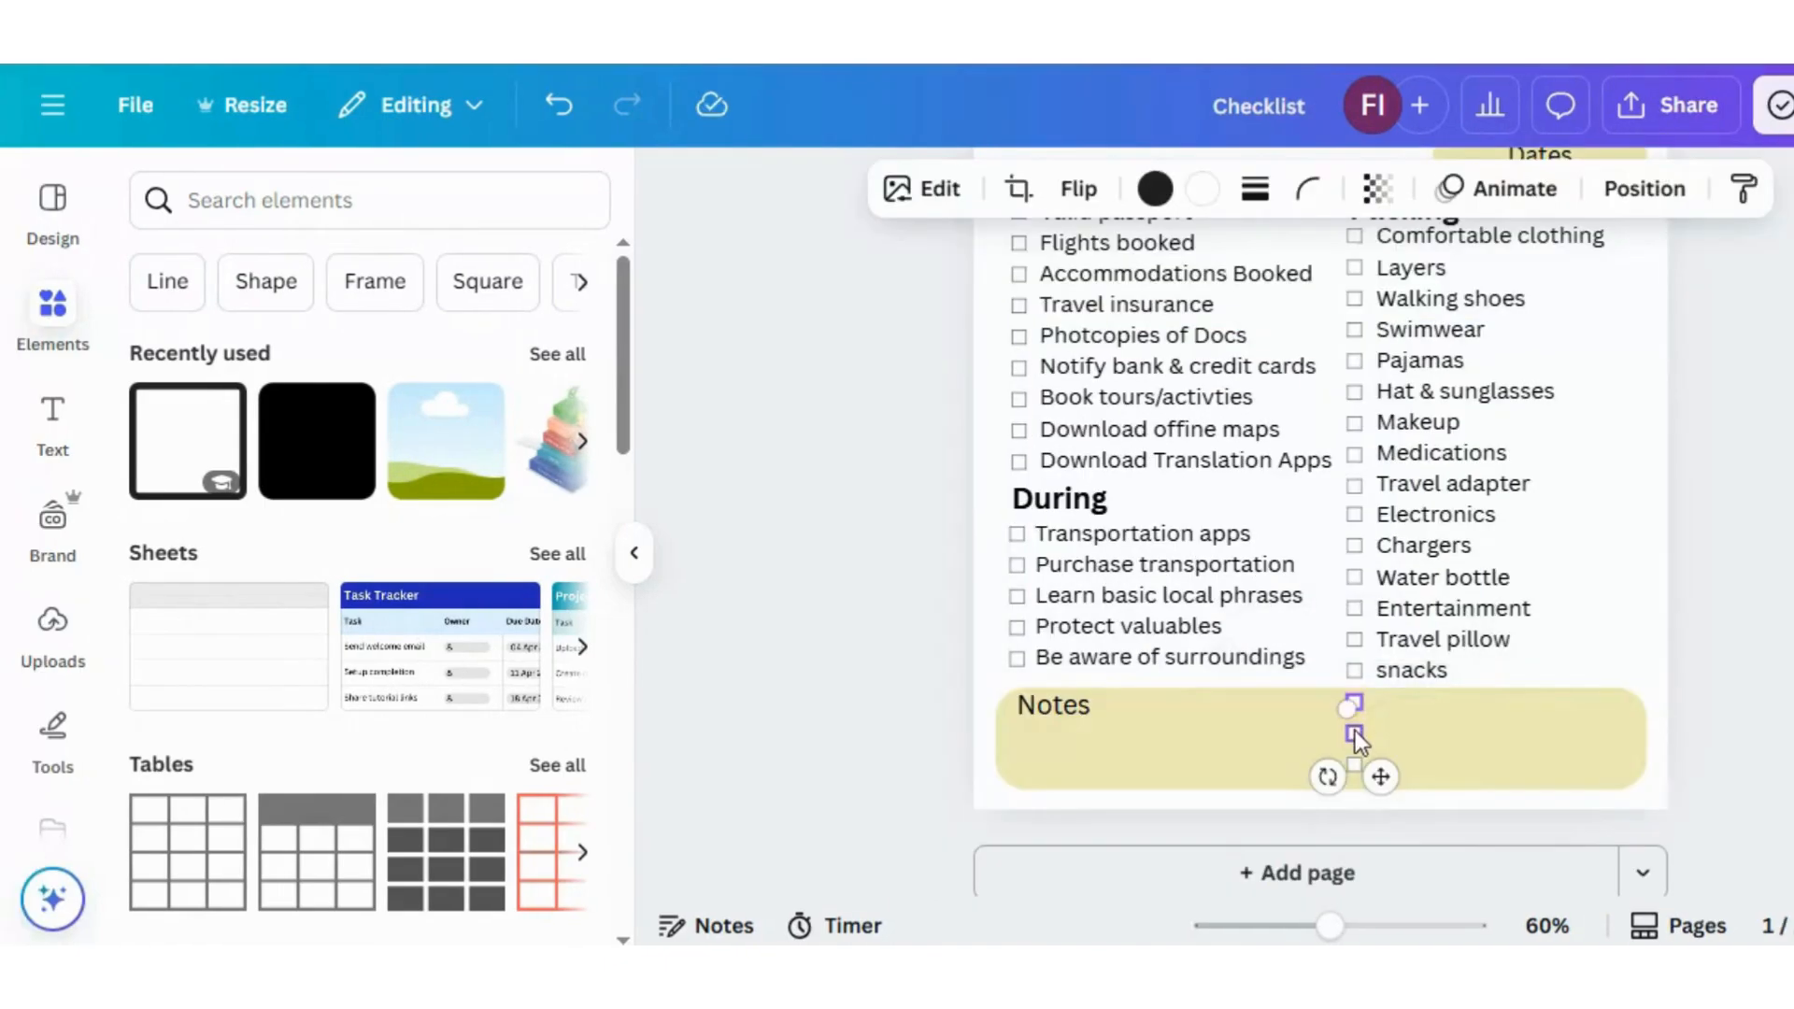
Step: Delete the three surplus checkboxes overlapping the Notes box
shift+click(1354, 735)
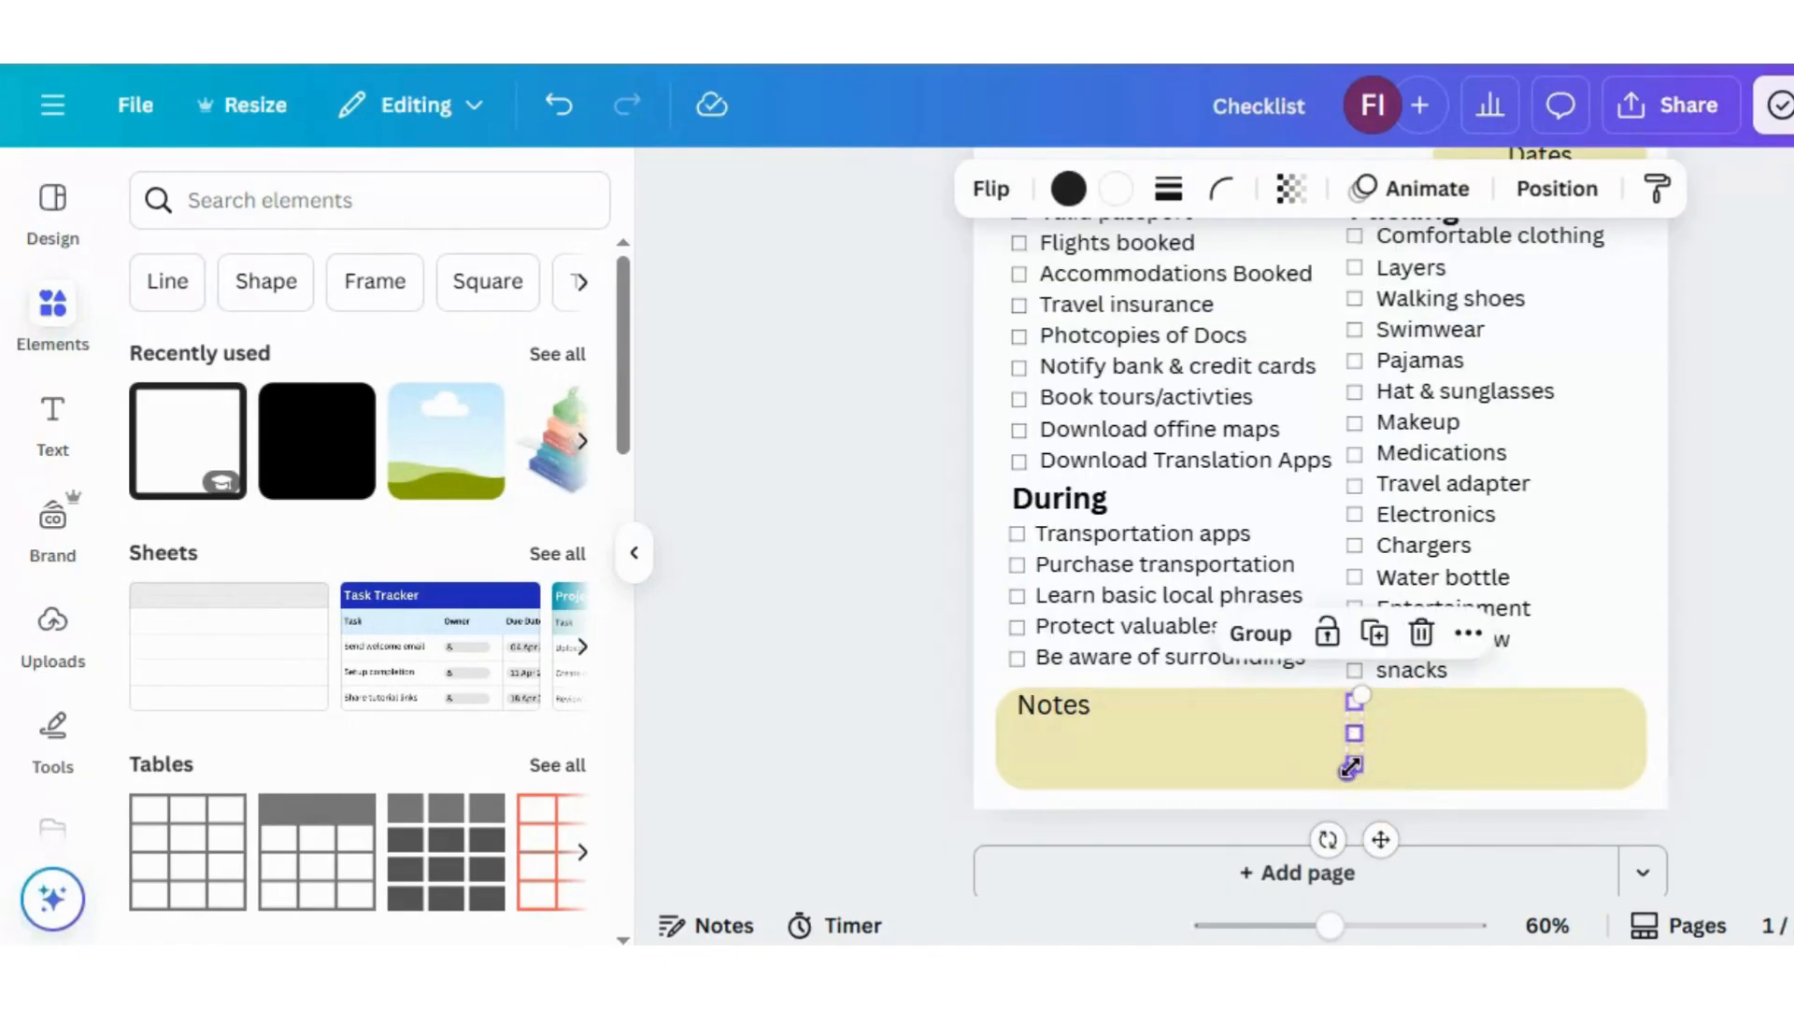
key(Delete)
scroll(1321, 522, up, 3)
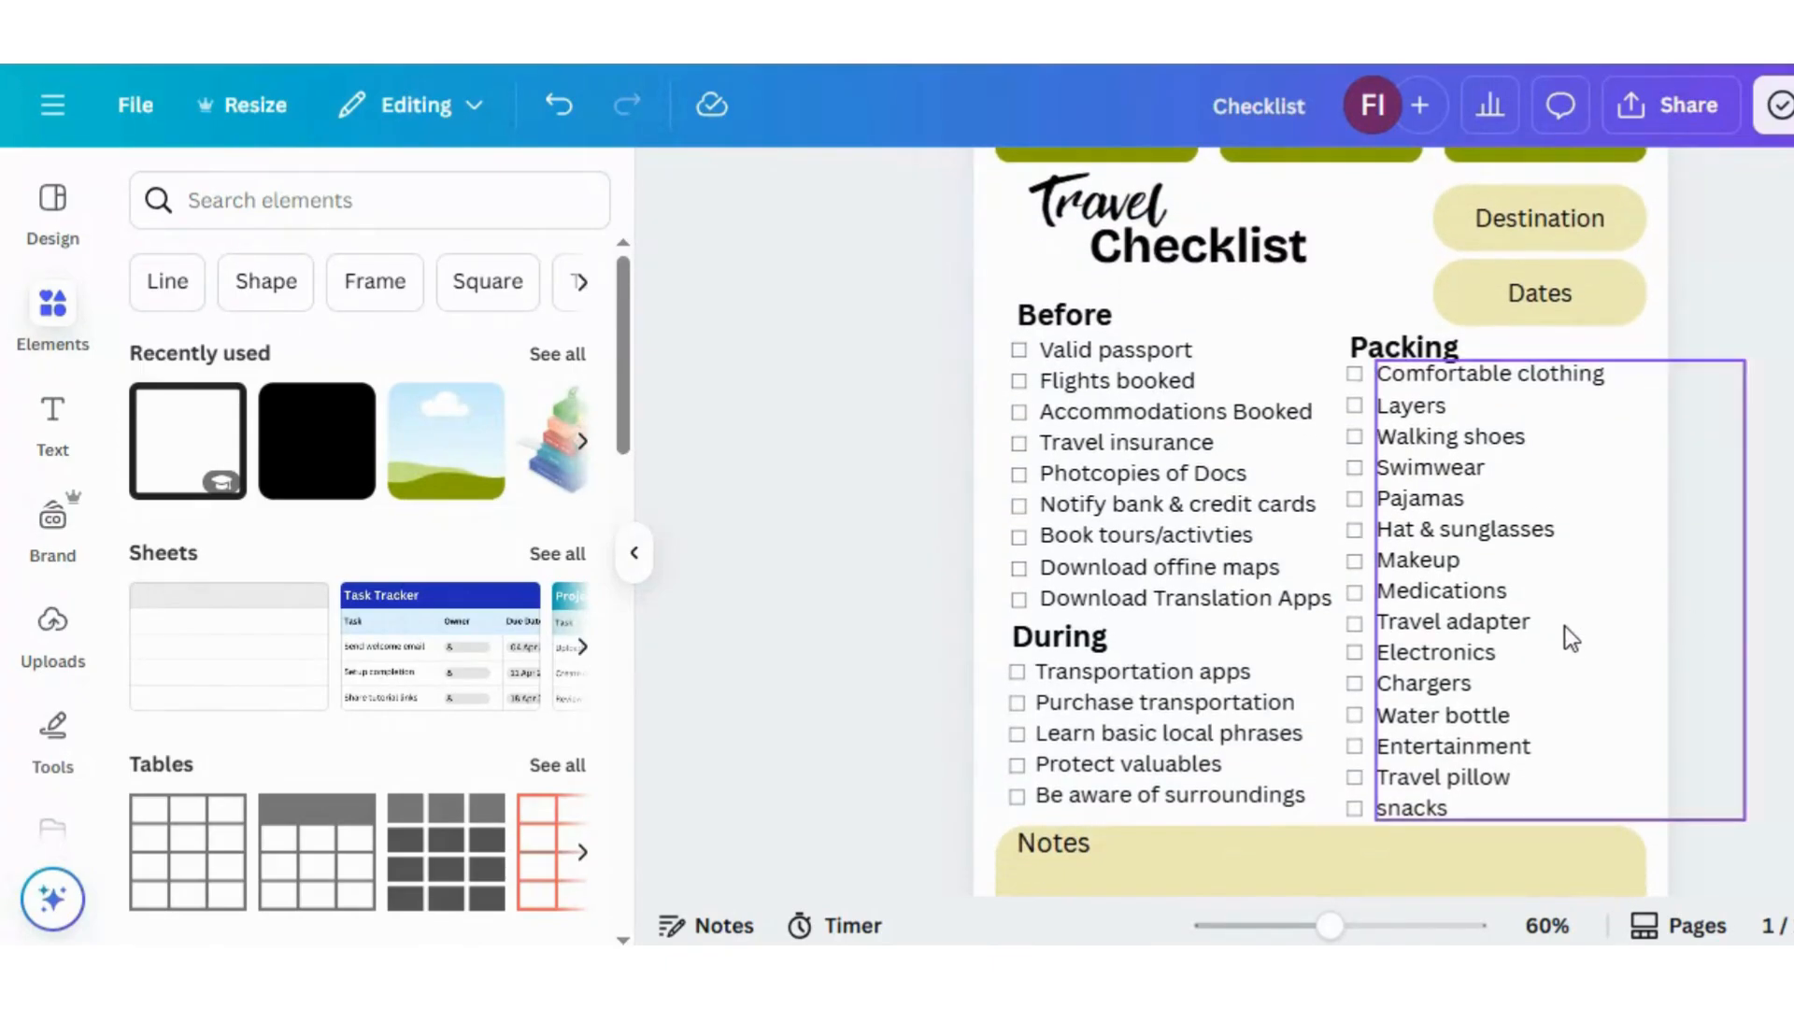
click(1332, 289)
scroll(1332, 289, down, 3)
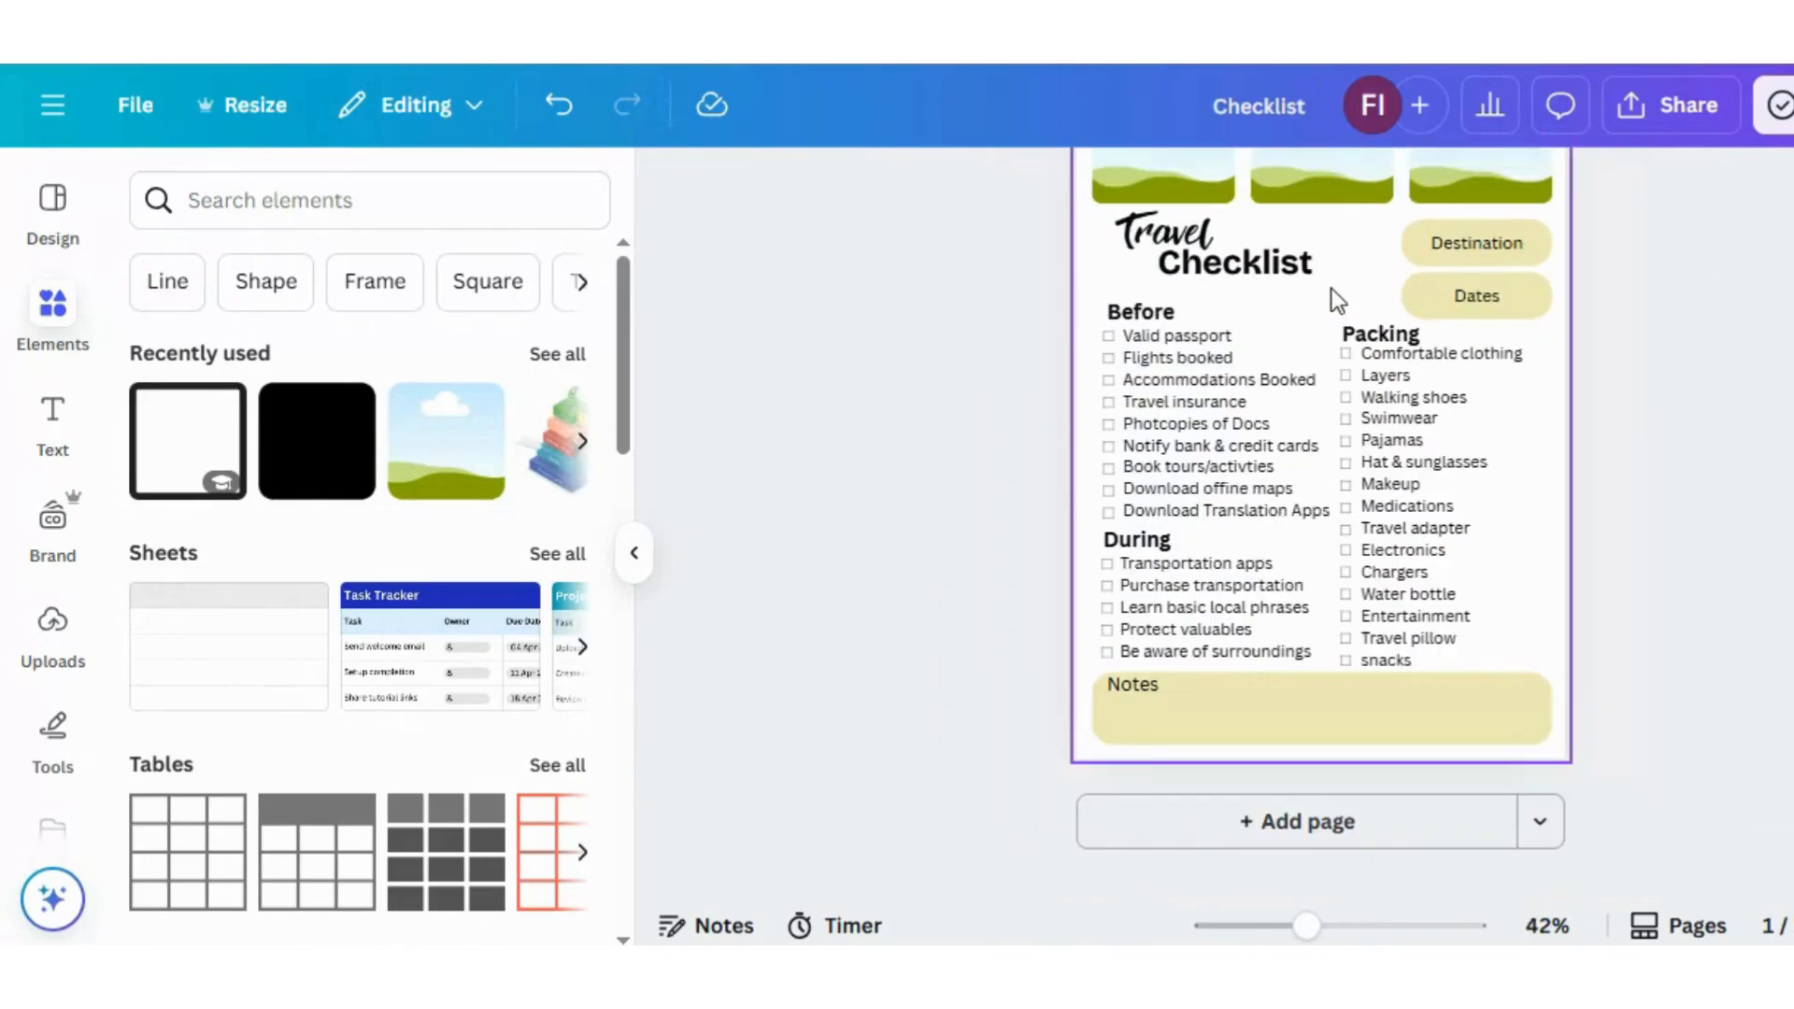
scroll(1321, 523, up, 2)
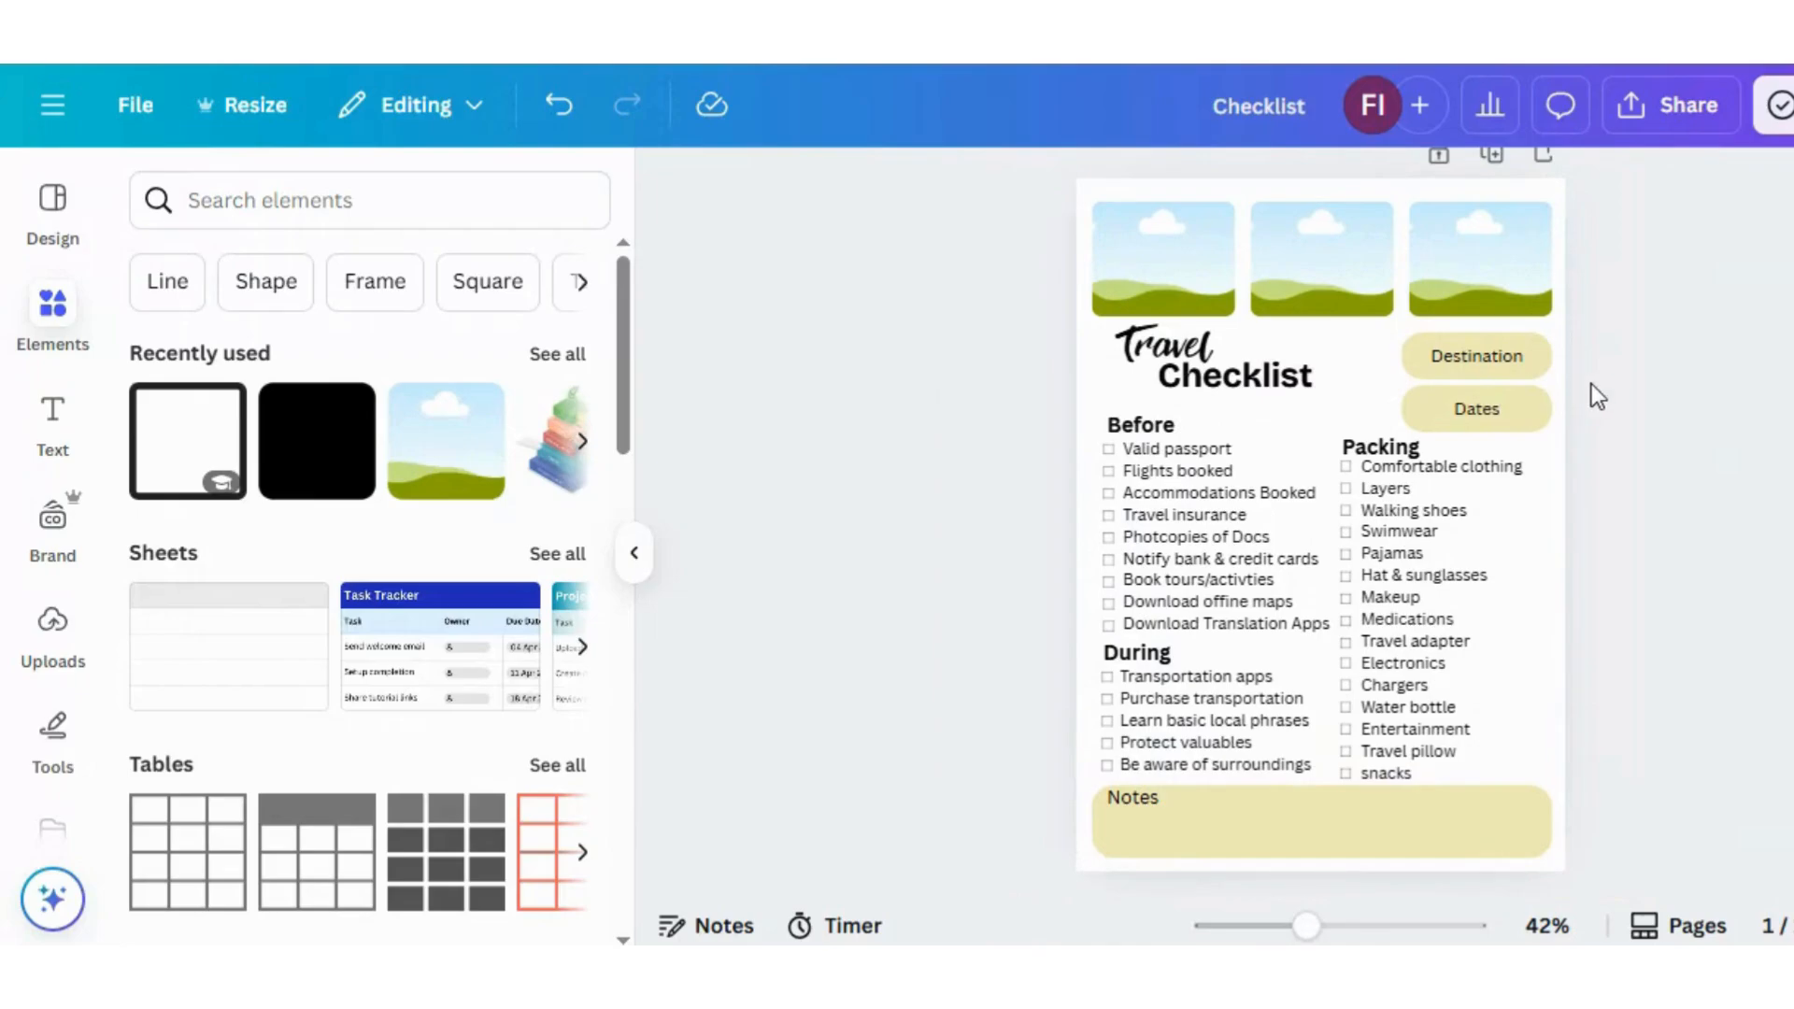
drag(1342, 436, 1622, 781)
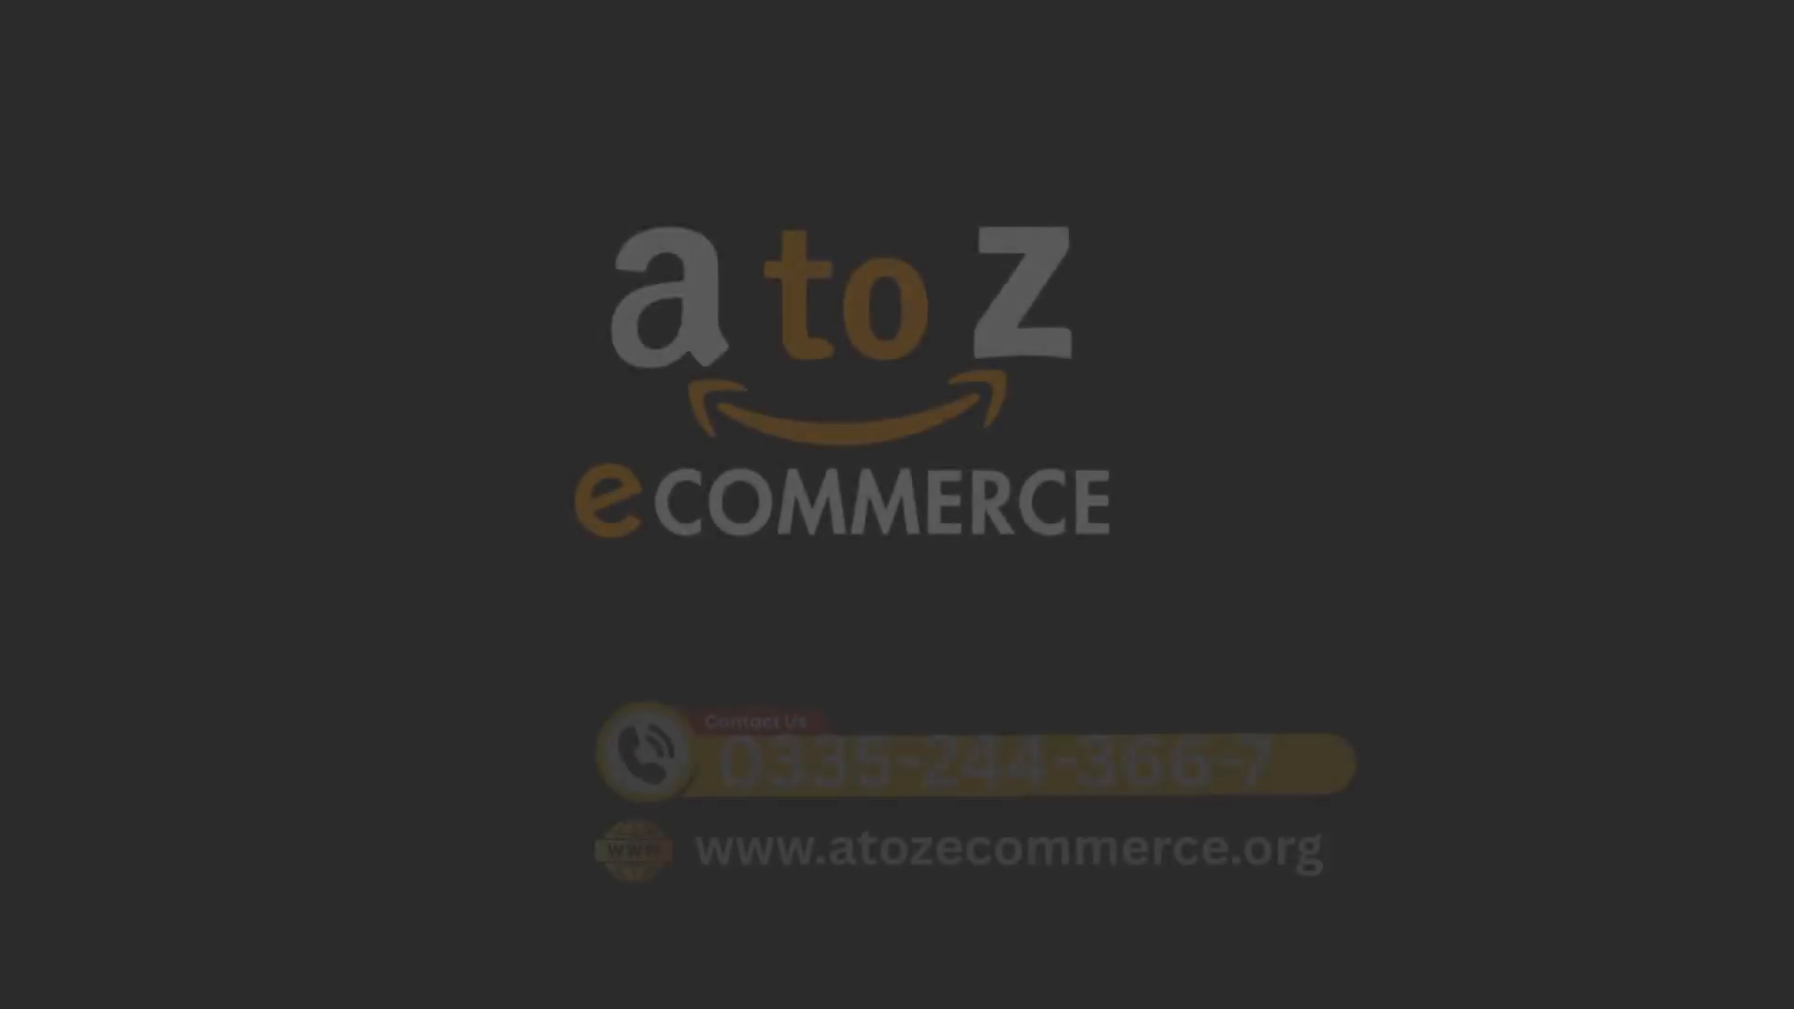